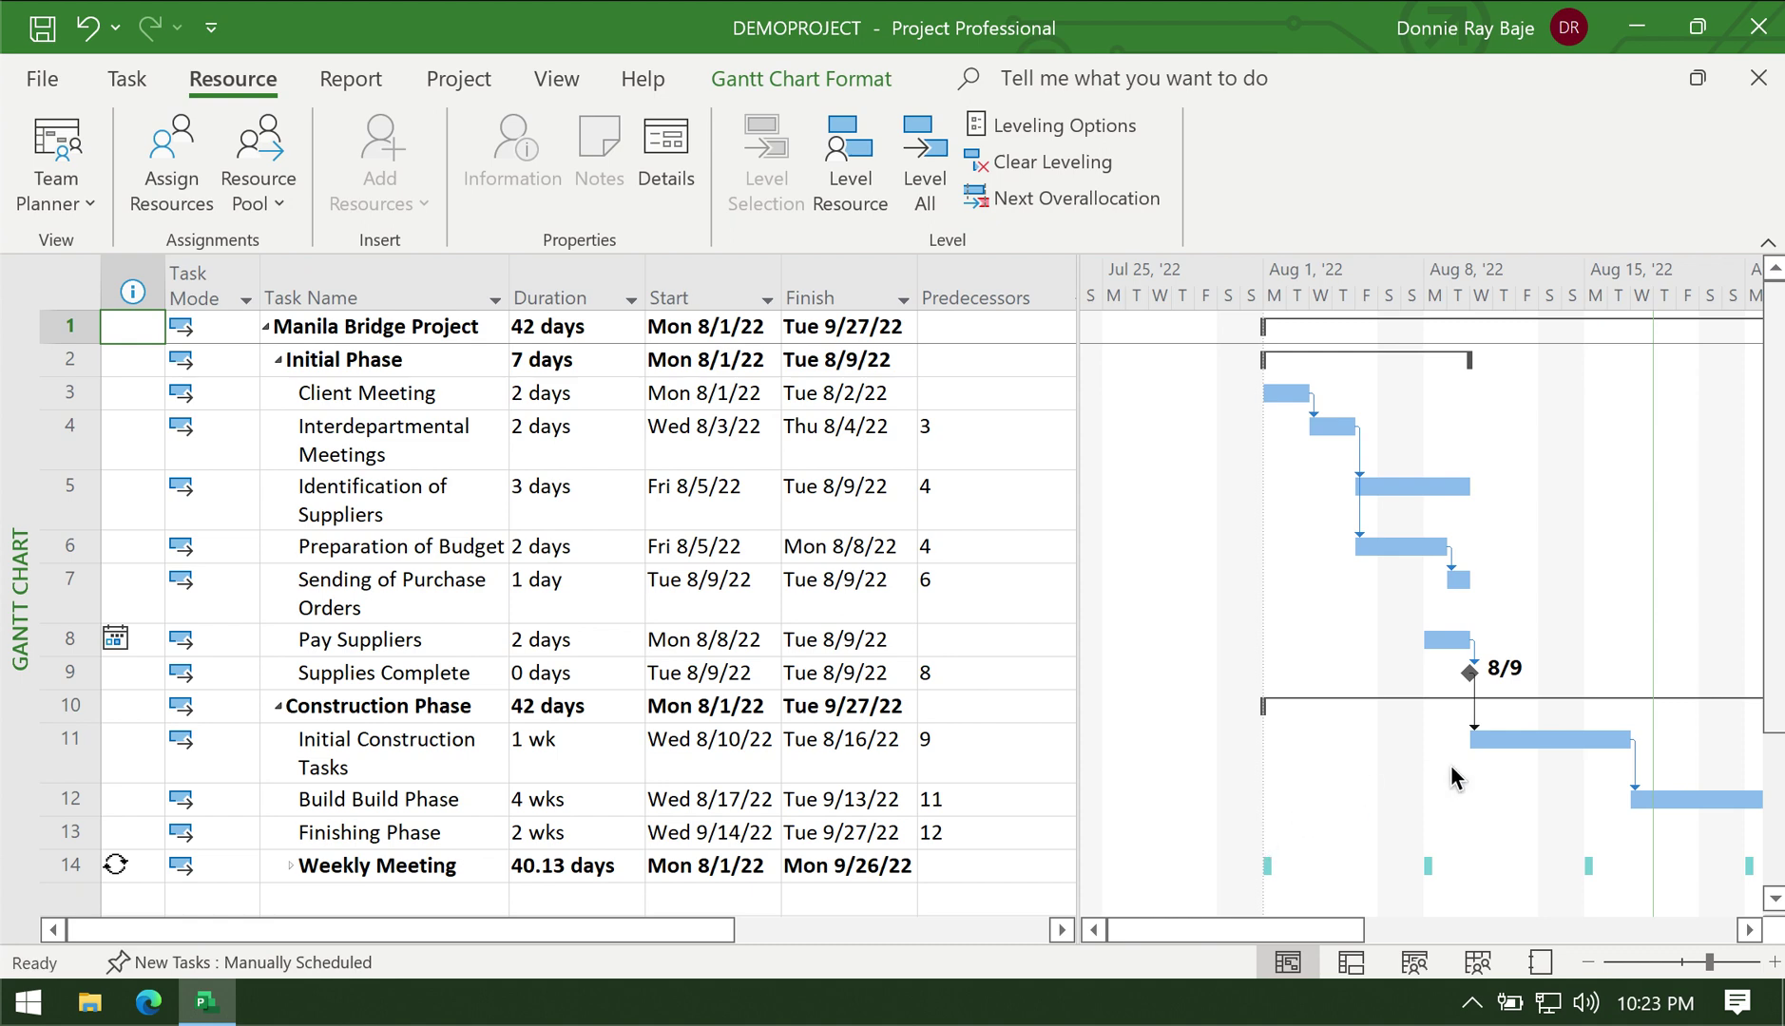
Step: Switch the project from the Gantt Chart to the Resource Sheet view
left_click_drag(1340, 934, 1457, 931)
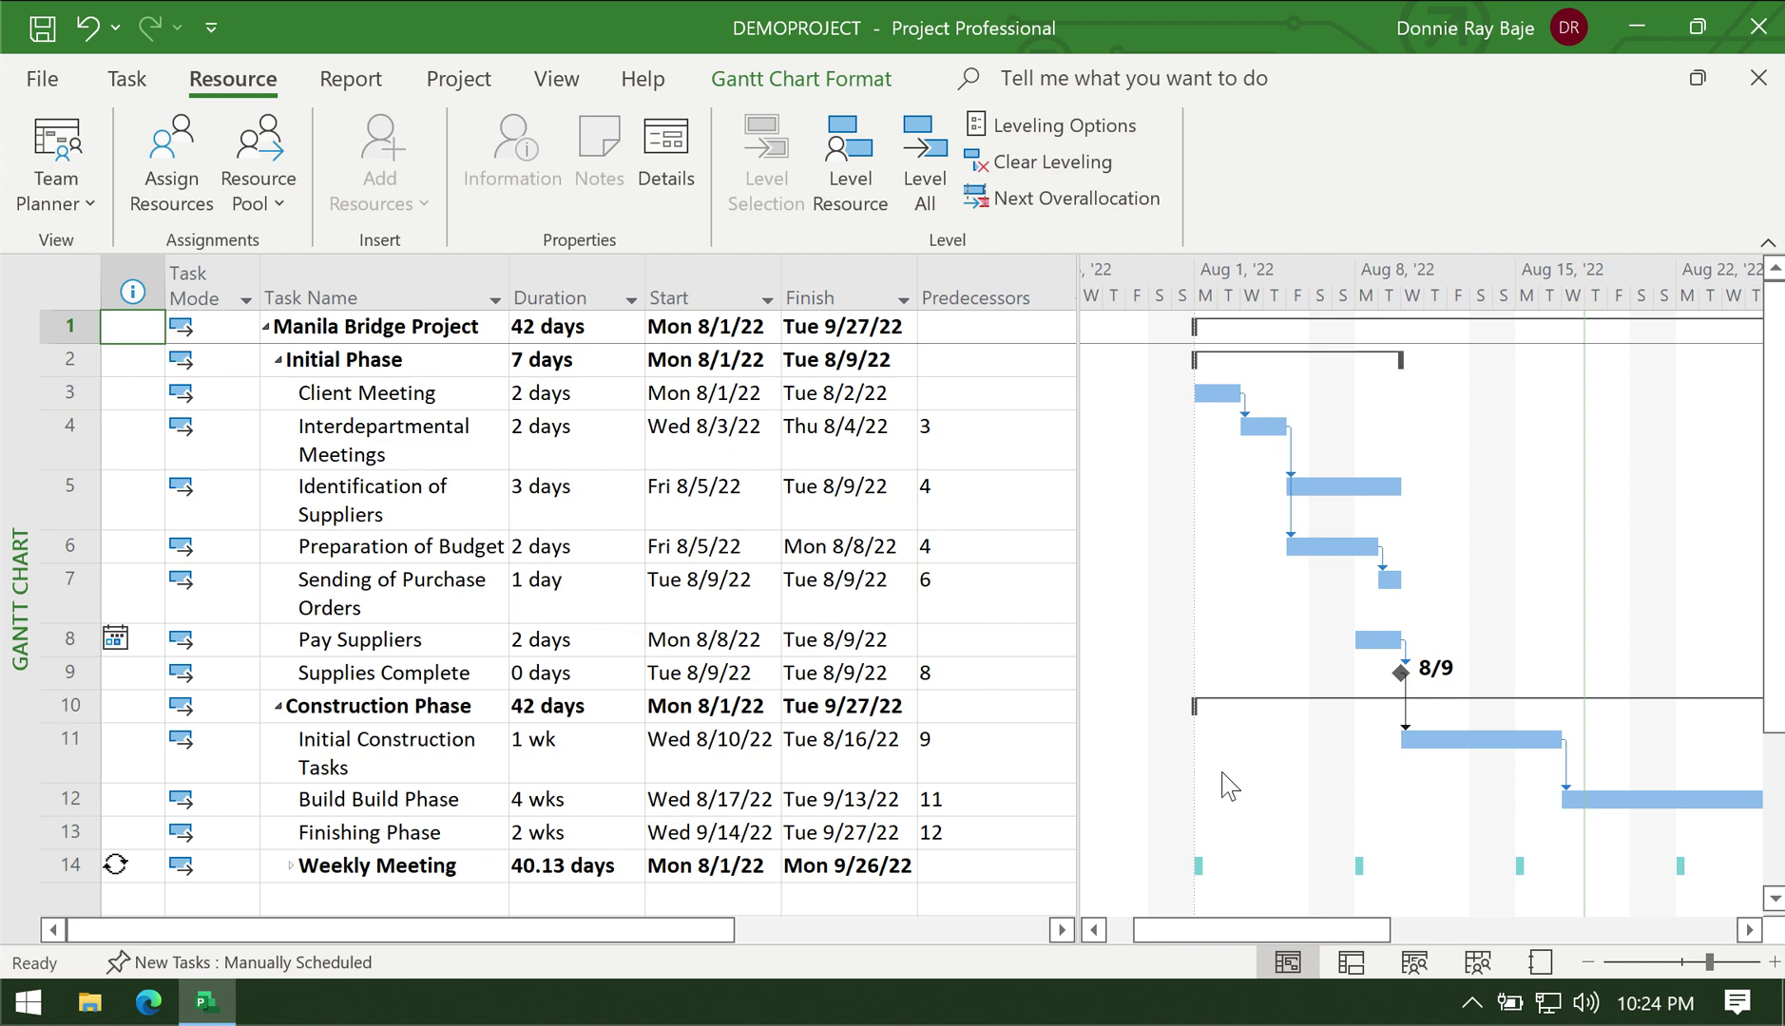
left_click(79, 207)
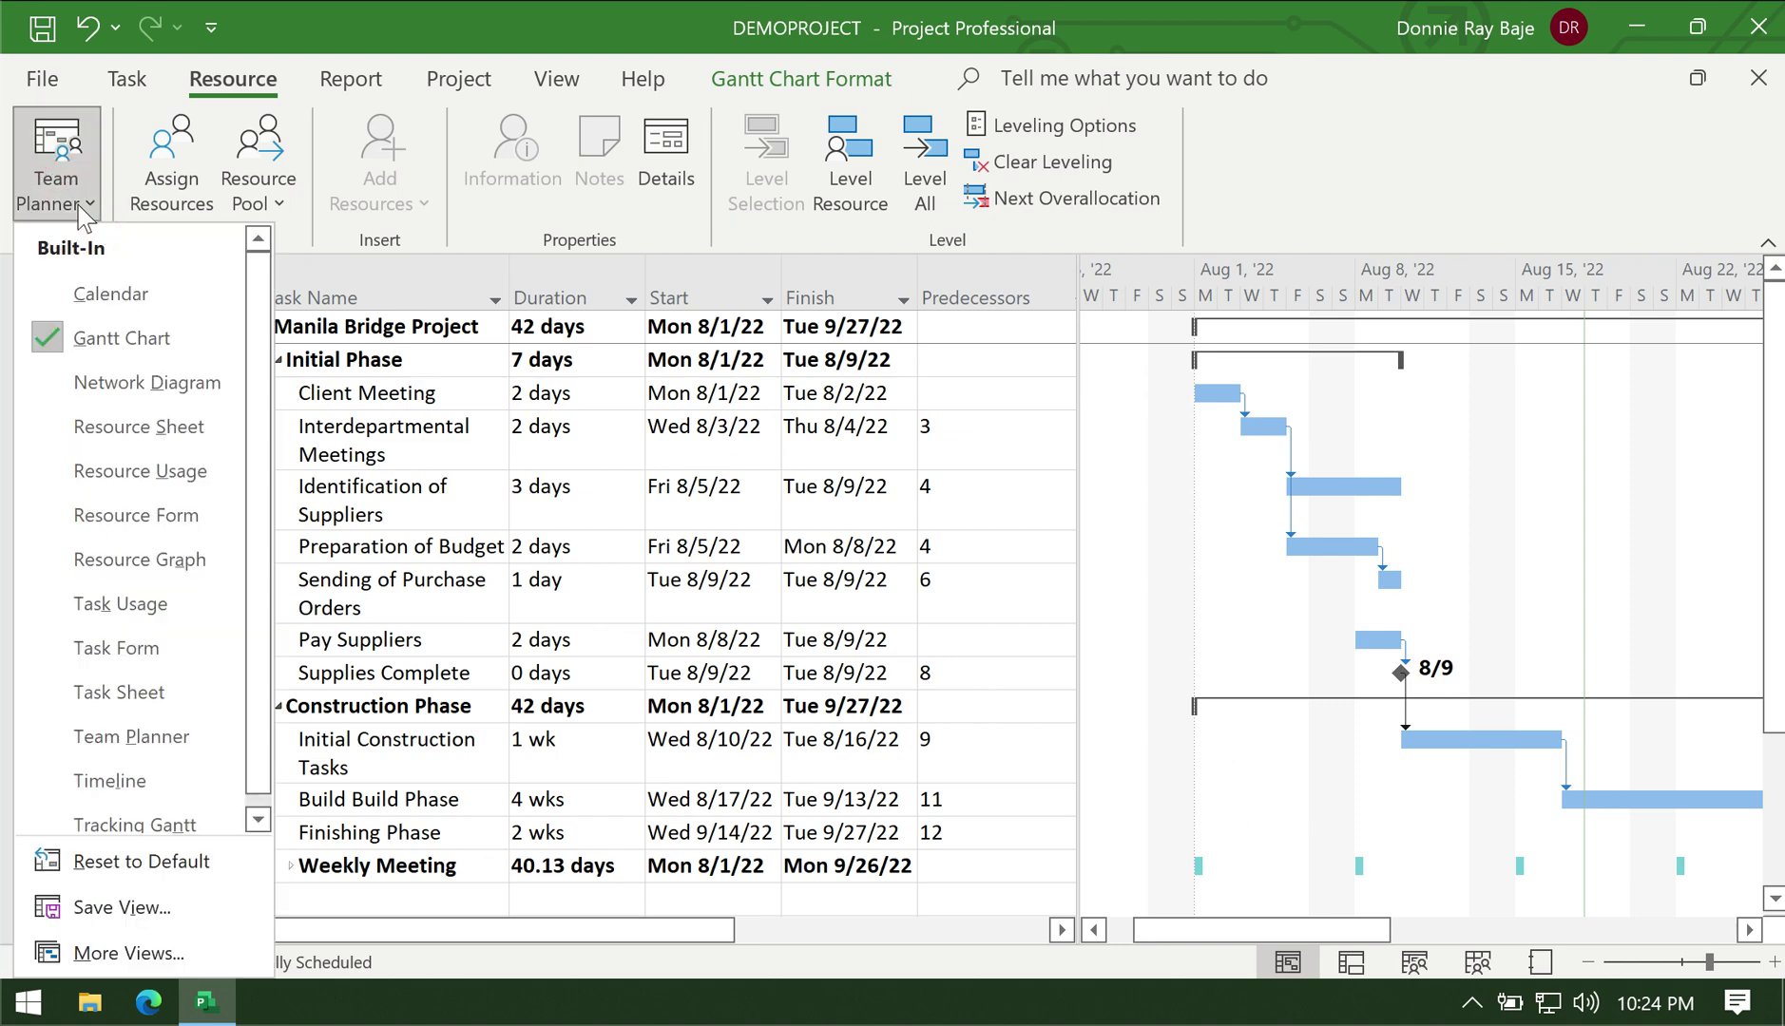
left_click(163, 432)
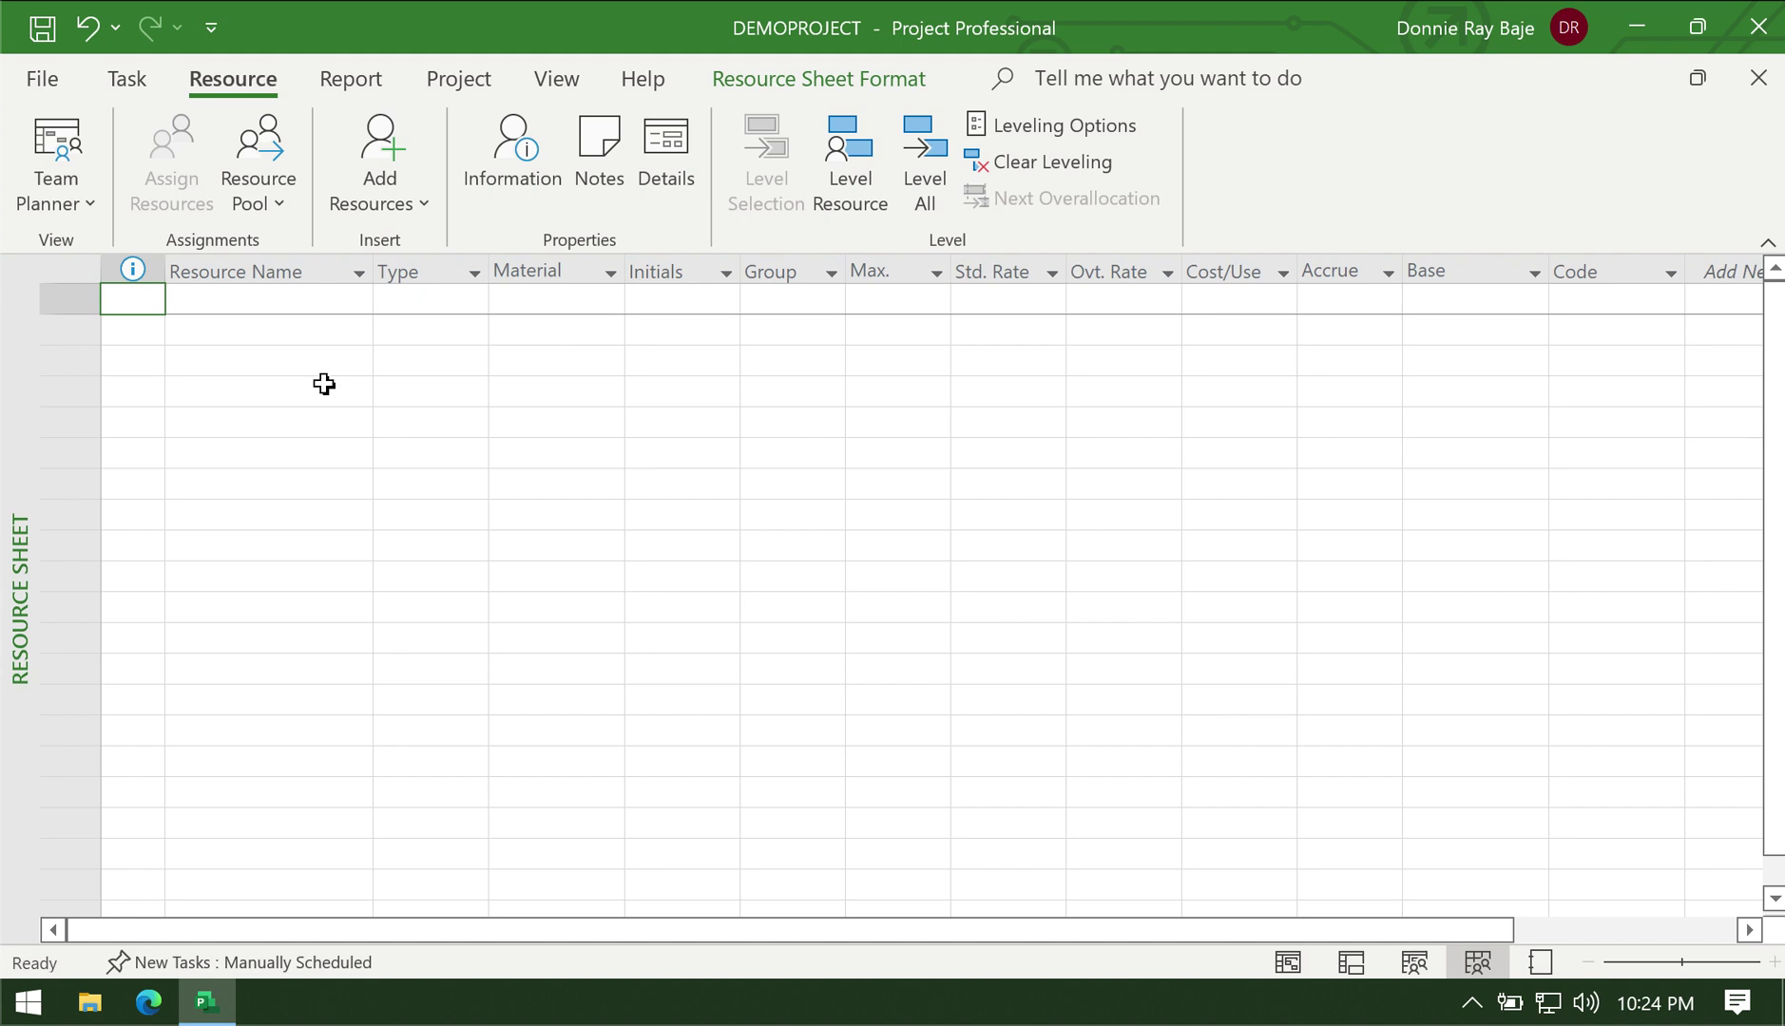
Step: Add four work resources in the first four rows of the resource sheet, entering each person's first name
left_click(265, 300)
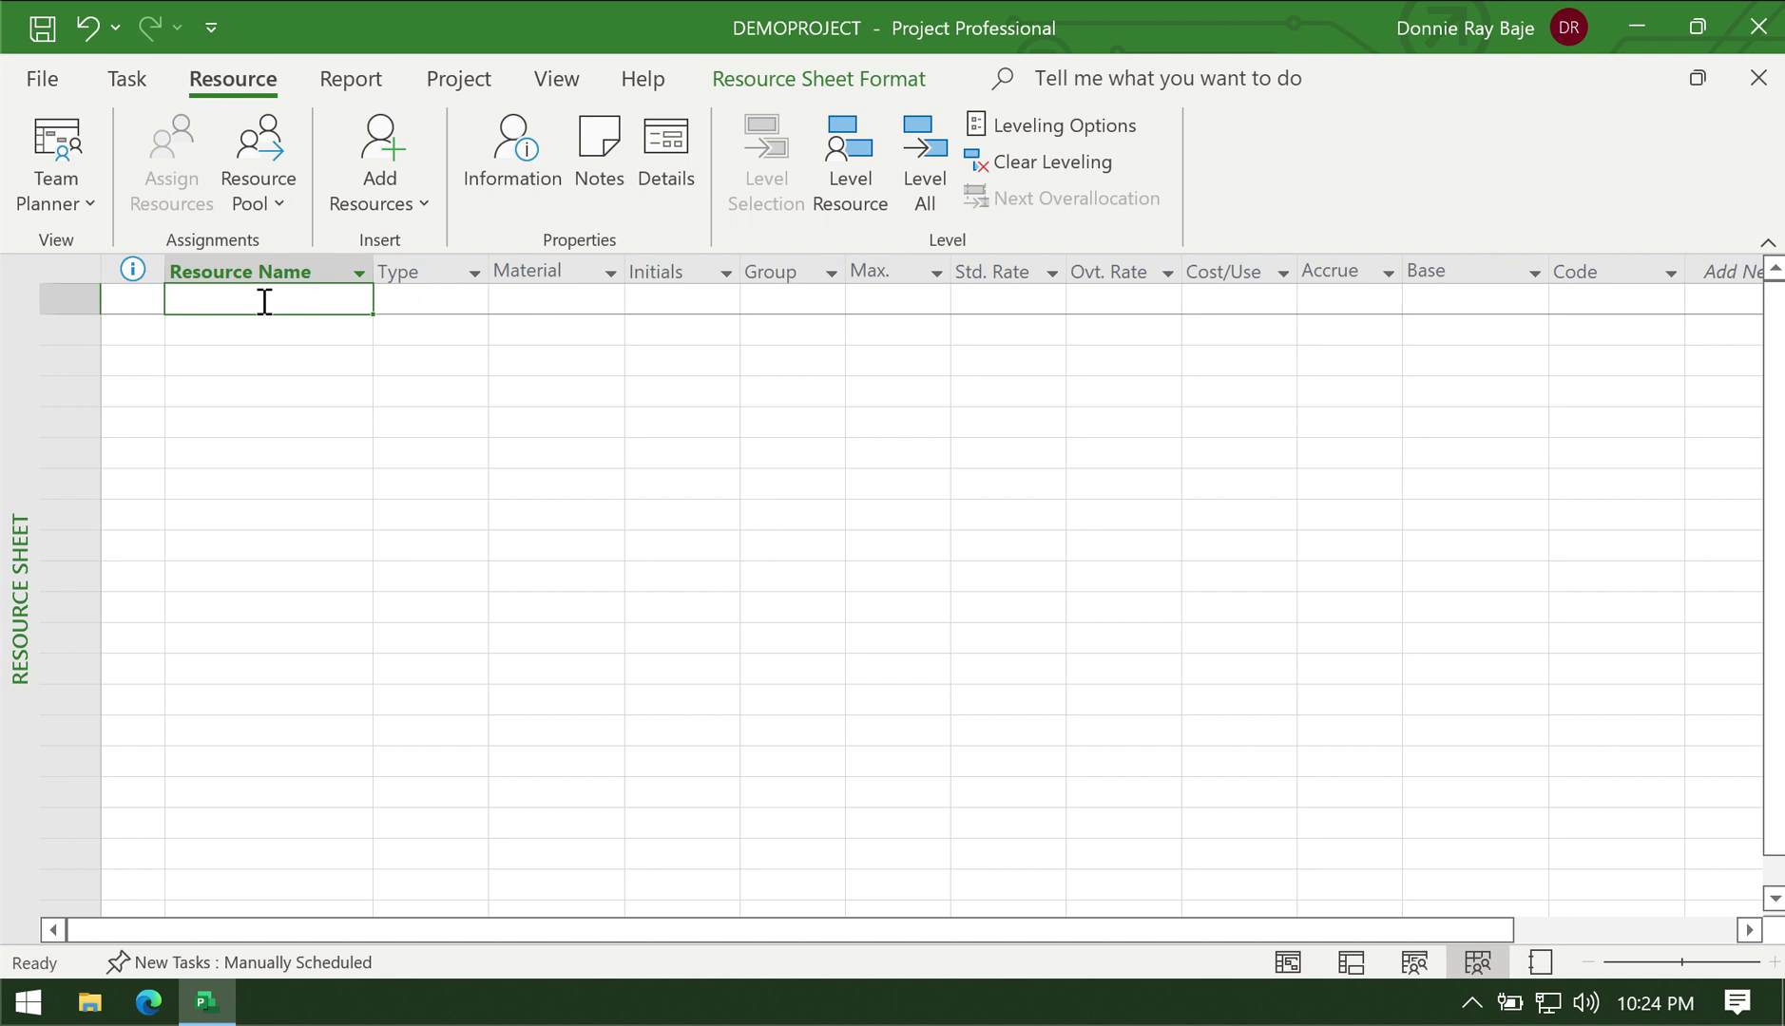
type("John")
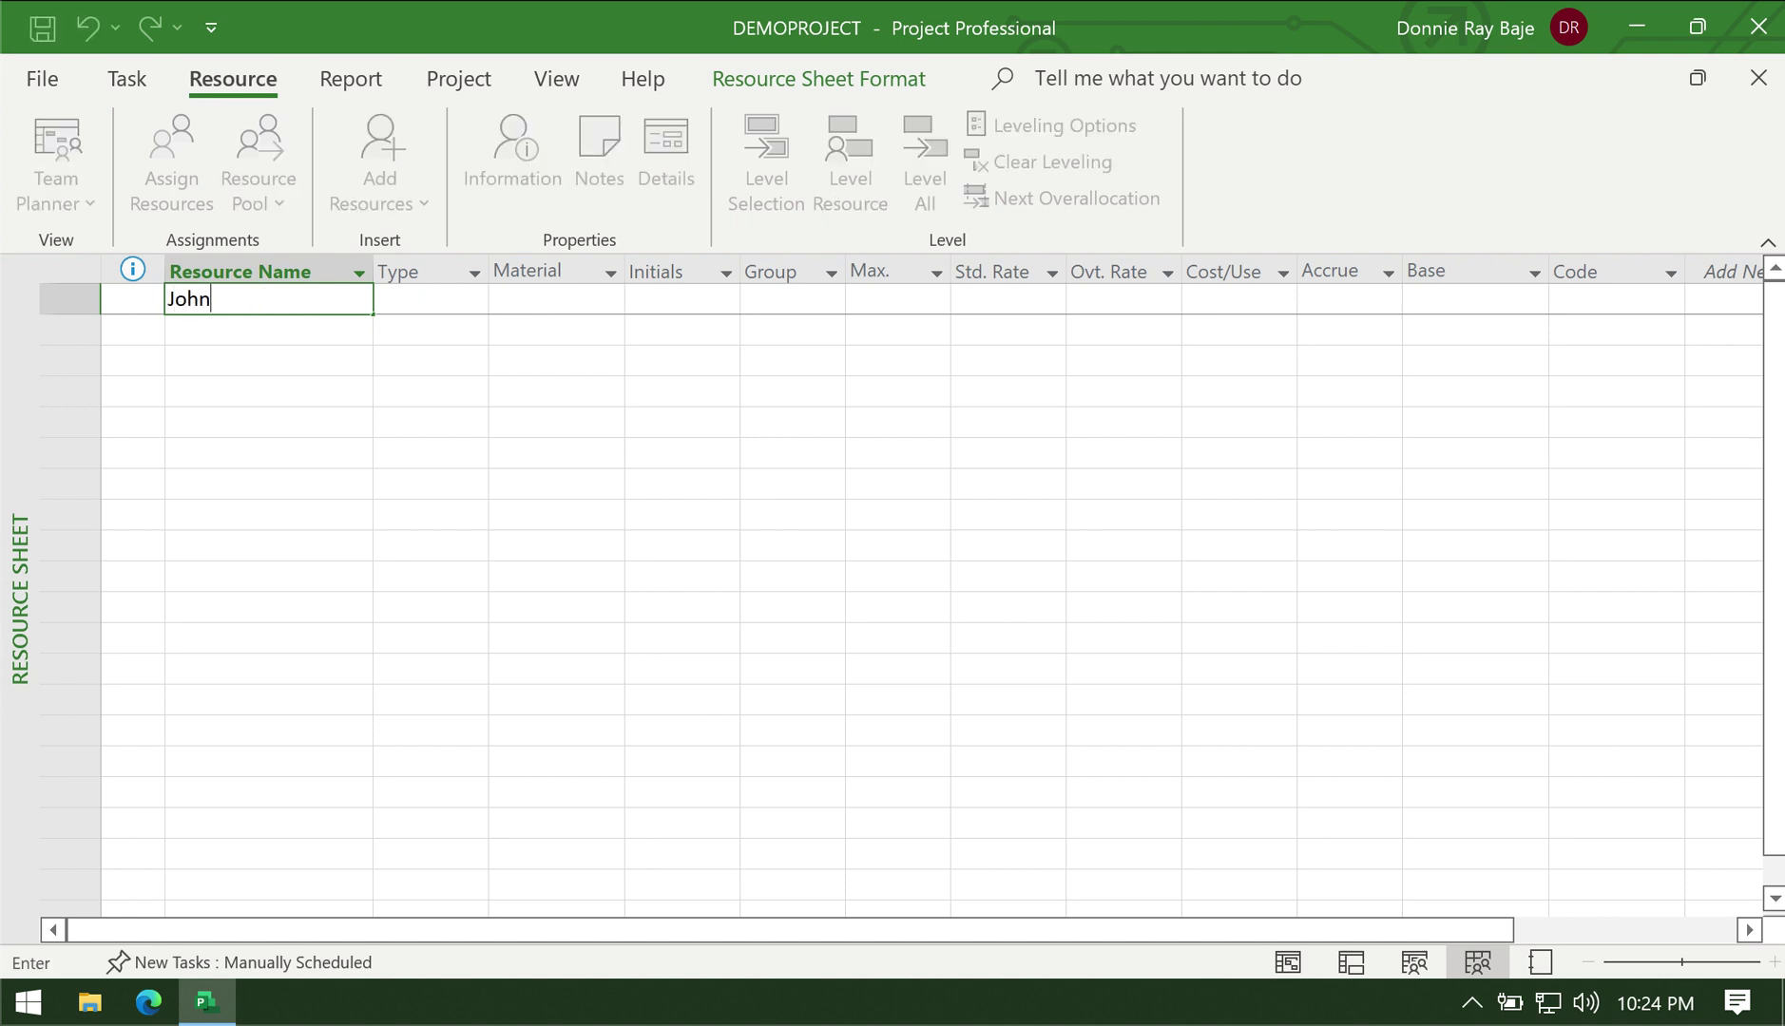
key("Return")
type("Han")
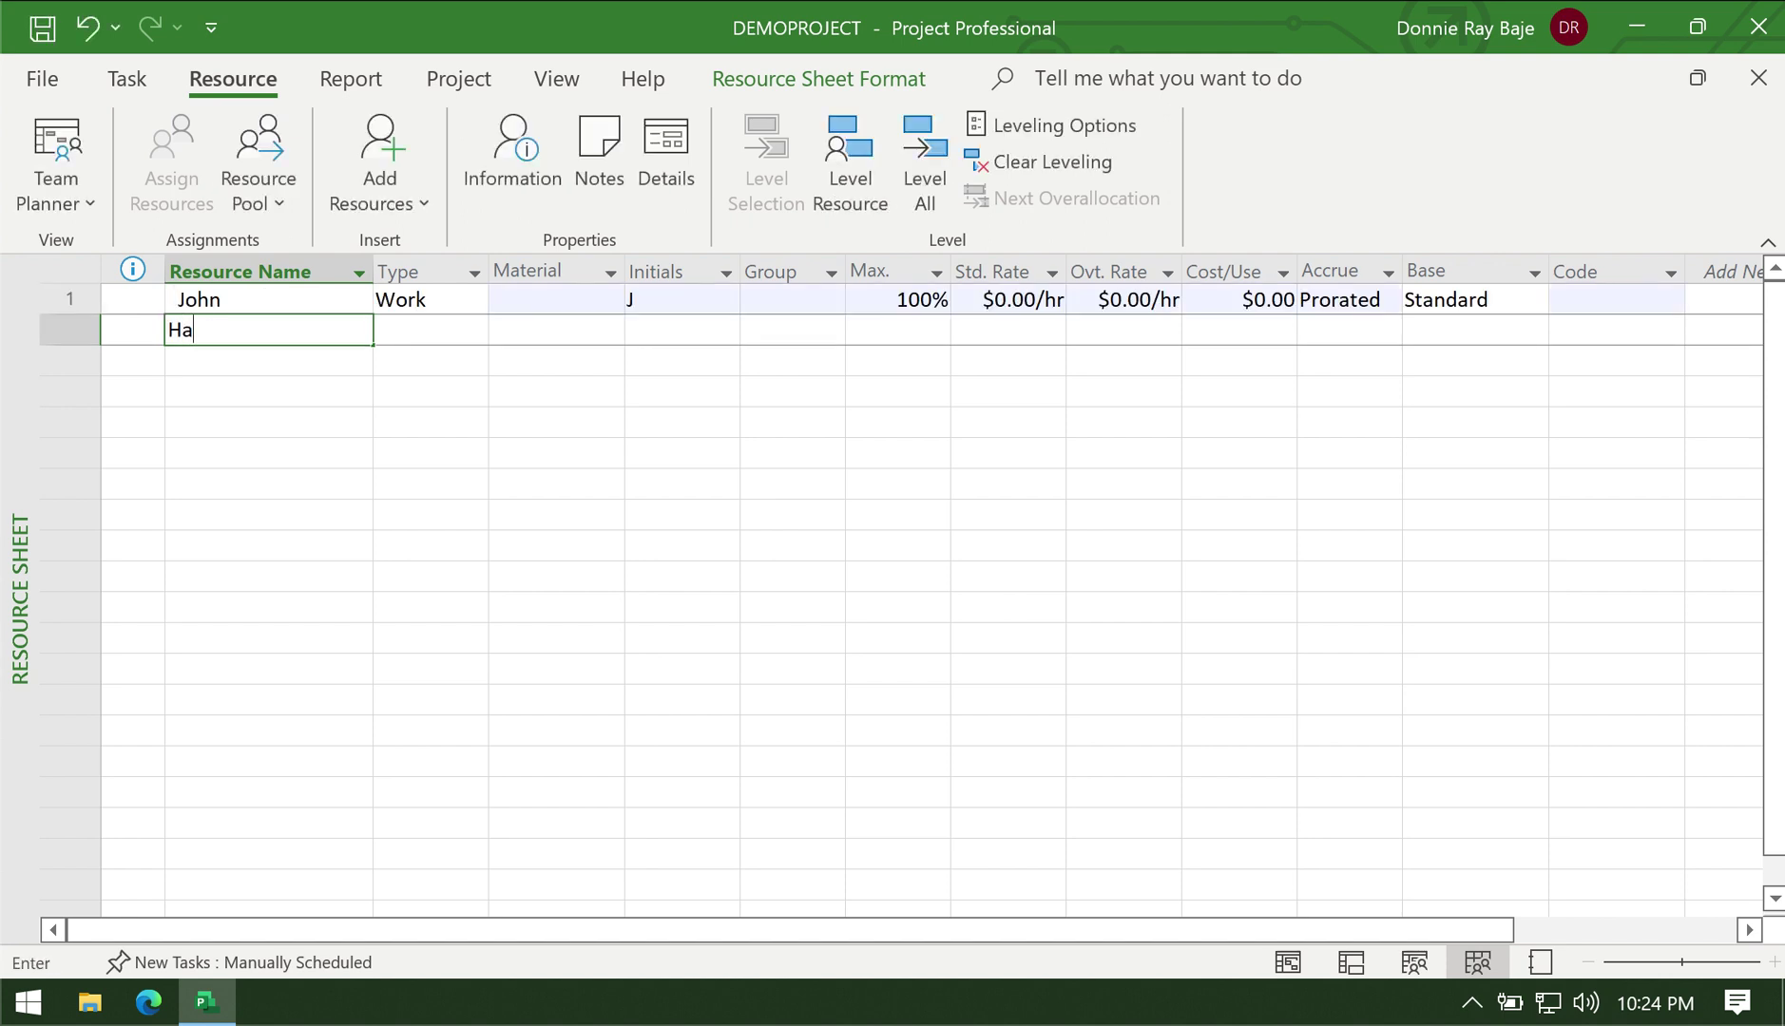
key("BackSpace")
key("BackSpace")
key("BackSpace")
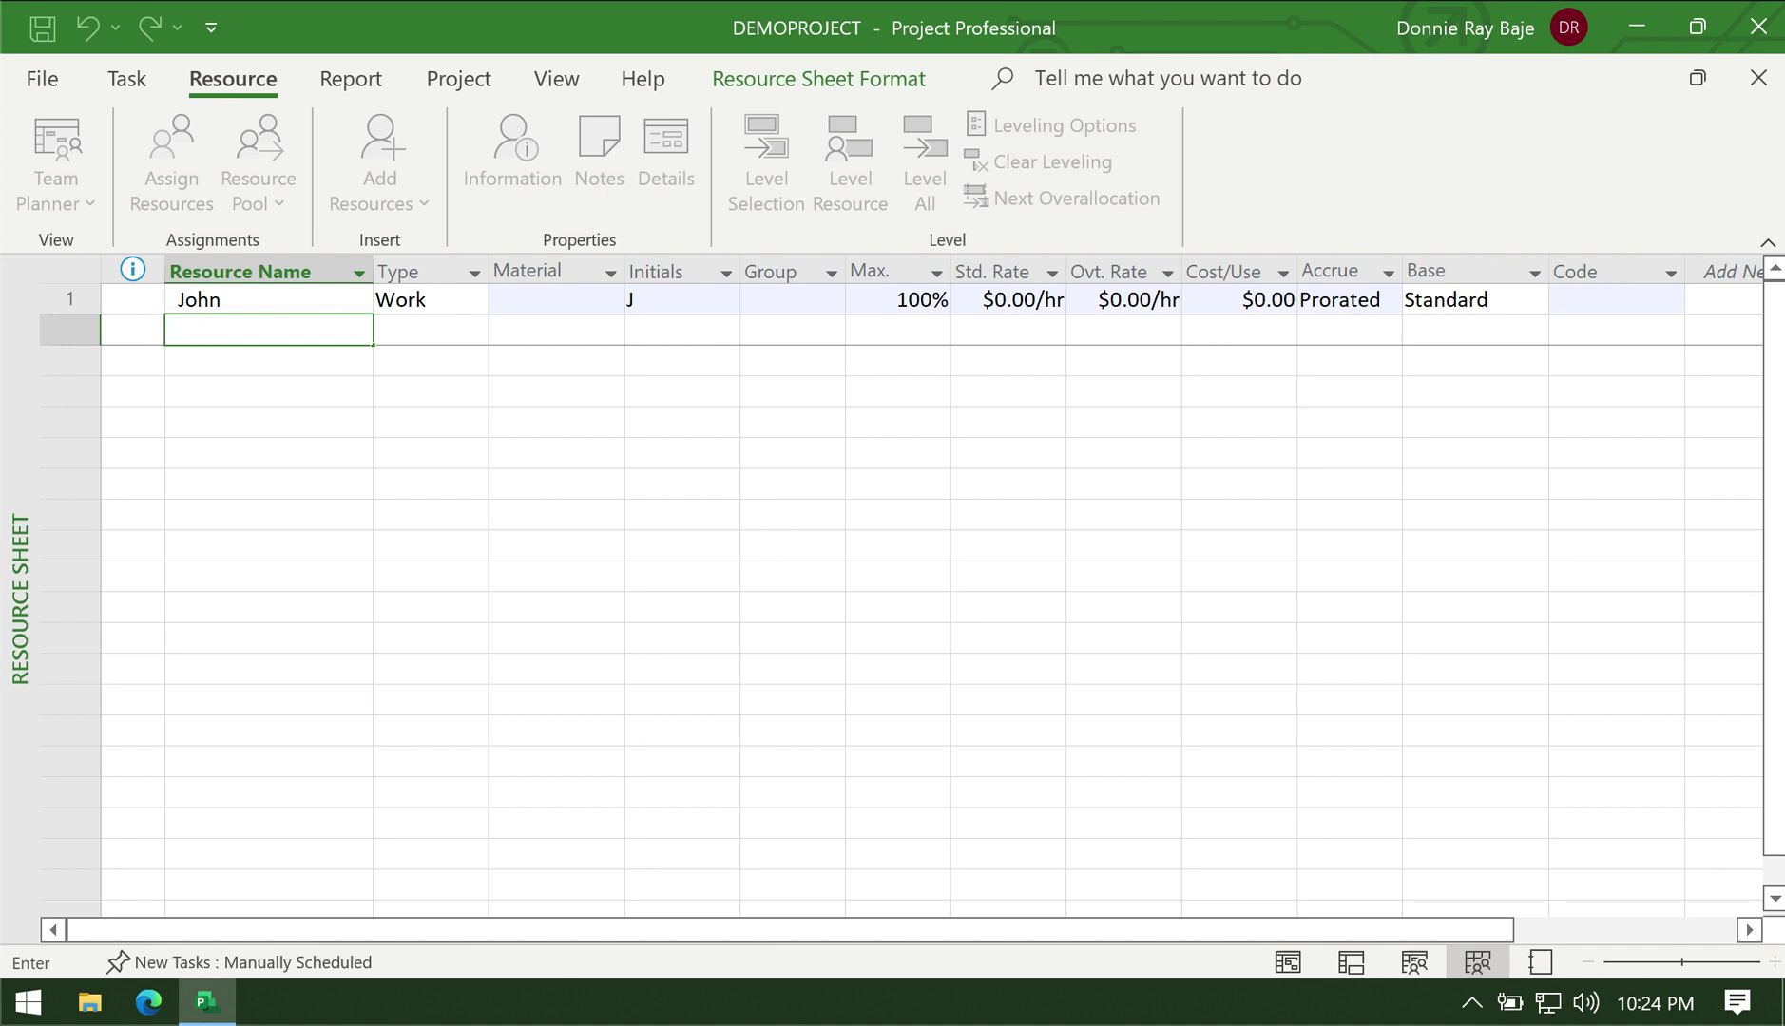
type("Jane")
key("Return")
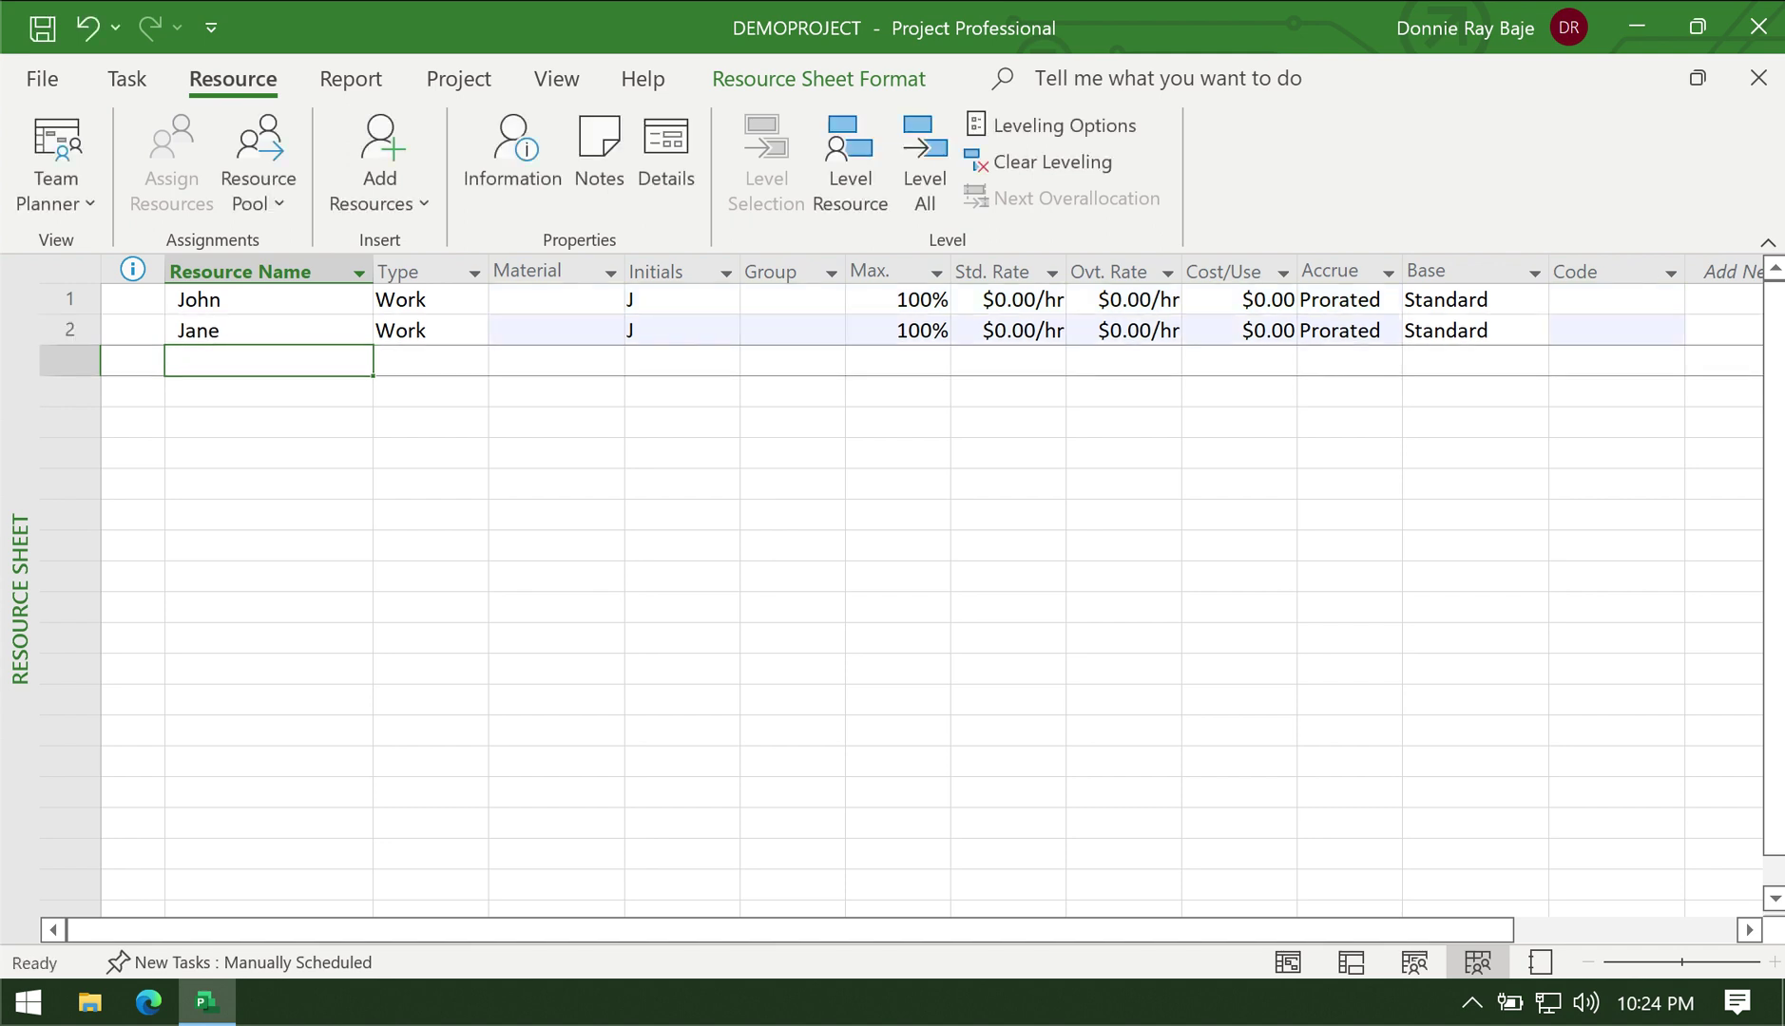
type("Peter")
key("Return")
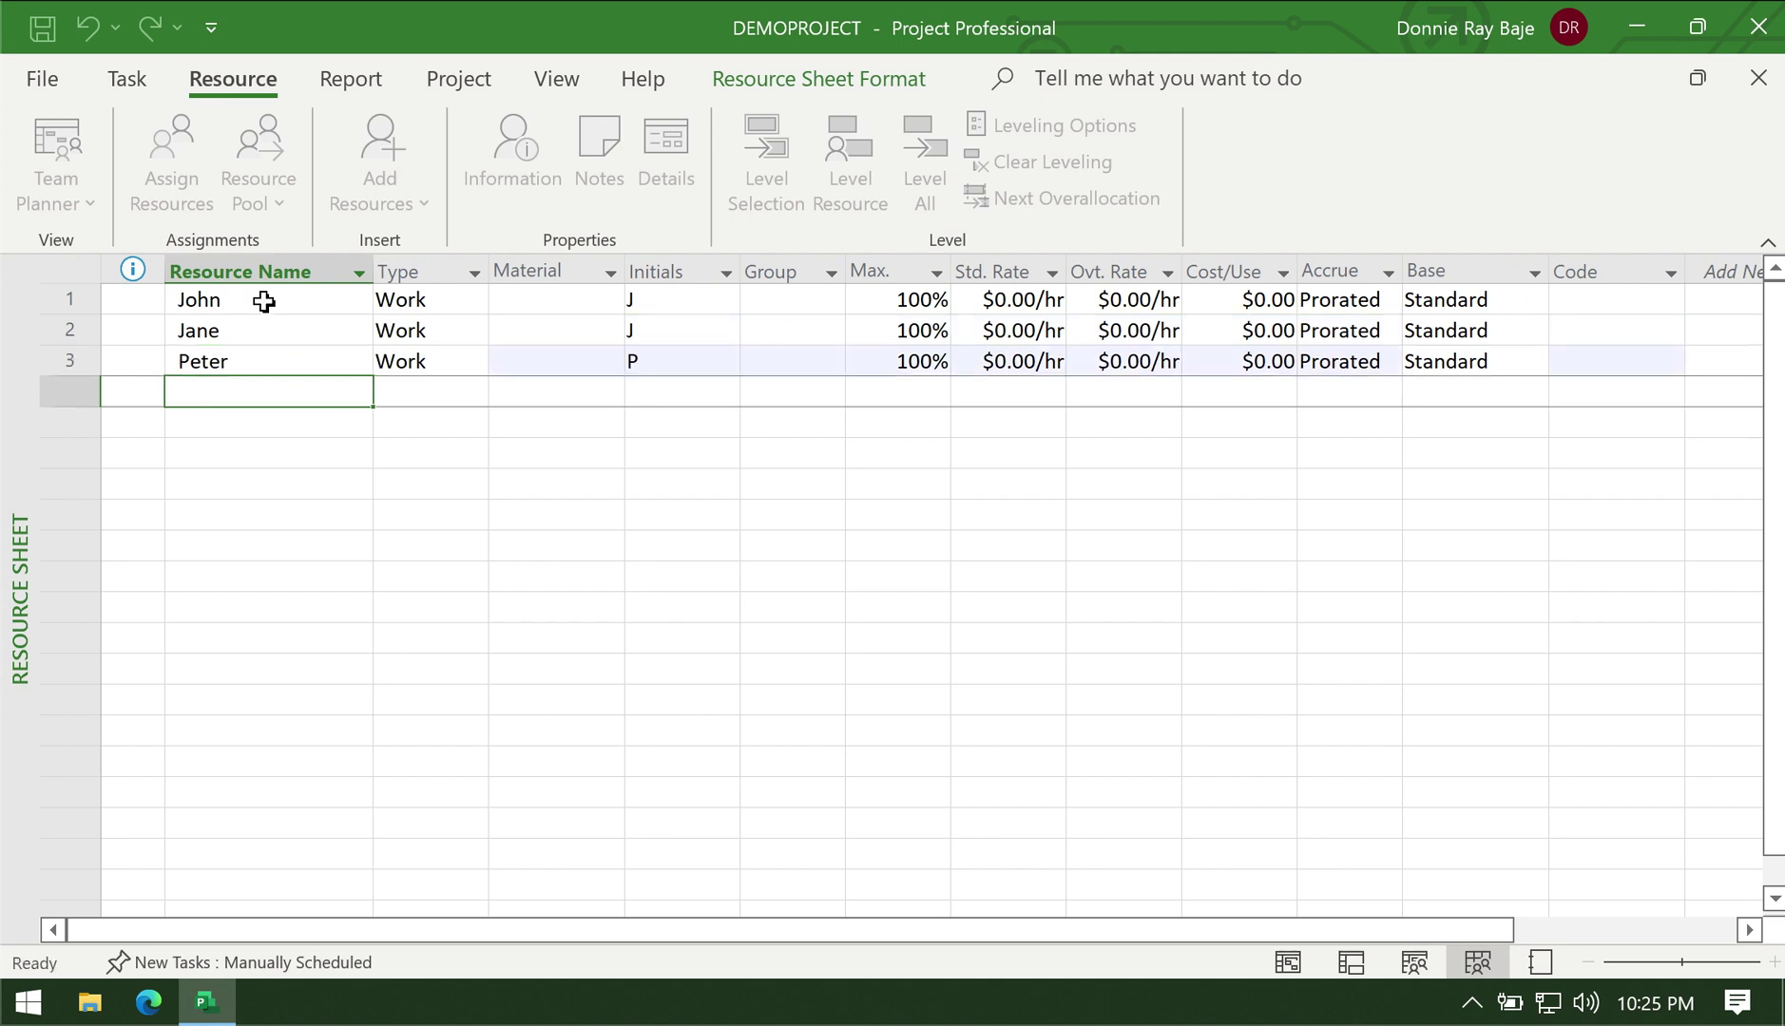
type("Sheila")
key("Tab")
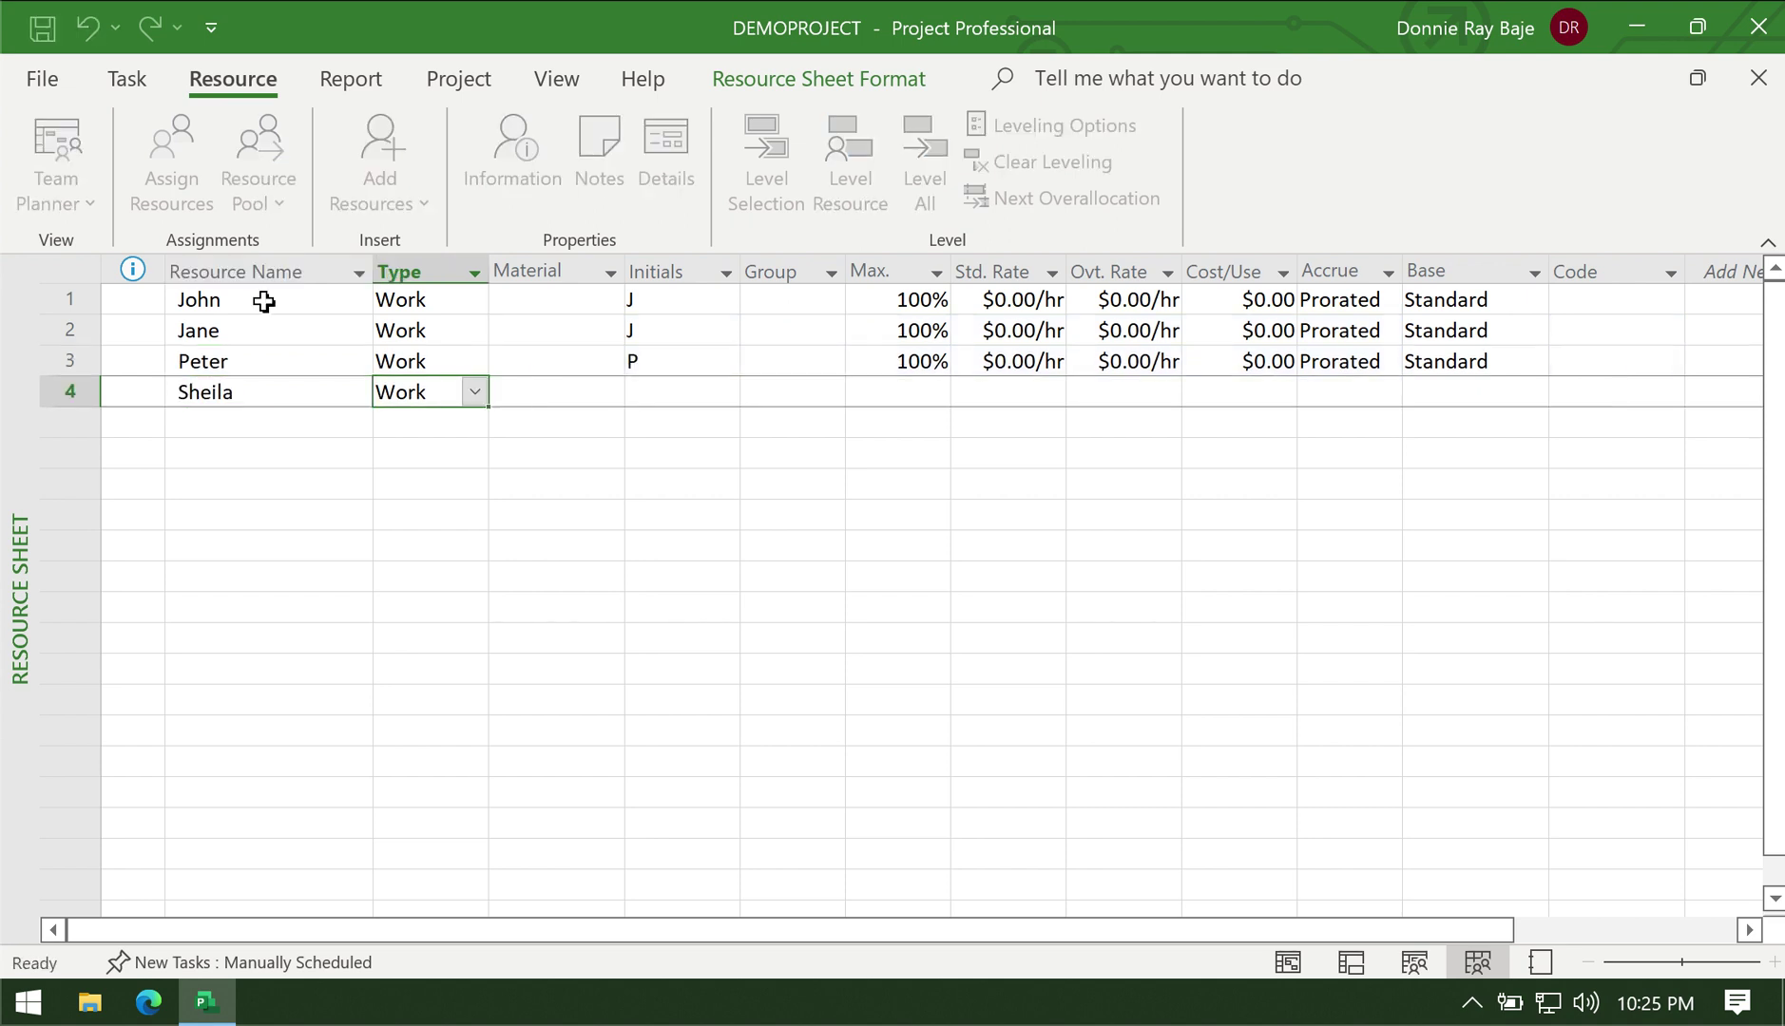
left_click(446, 302)
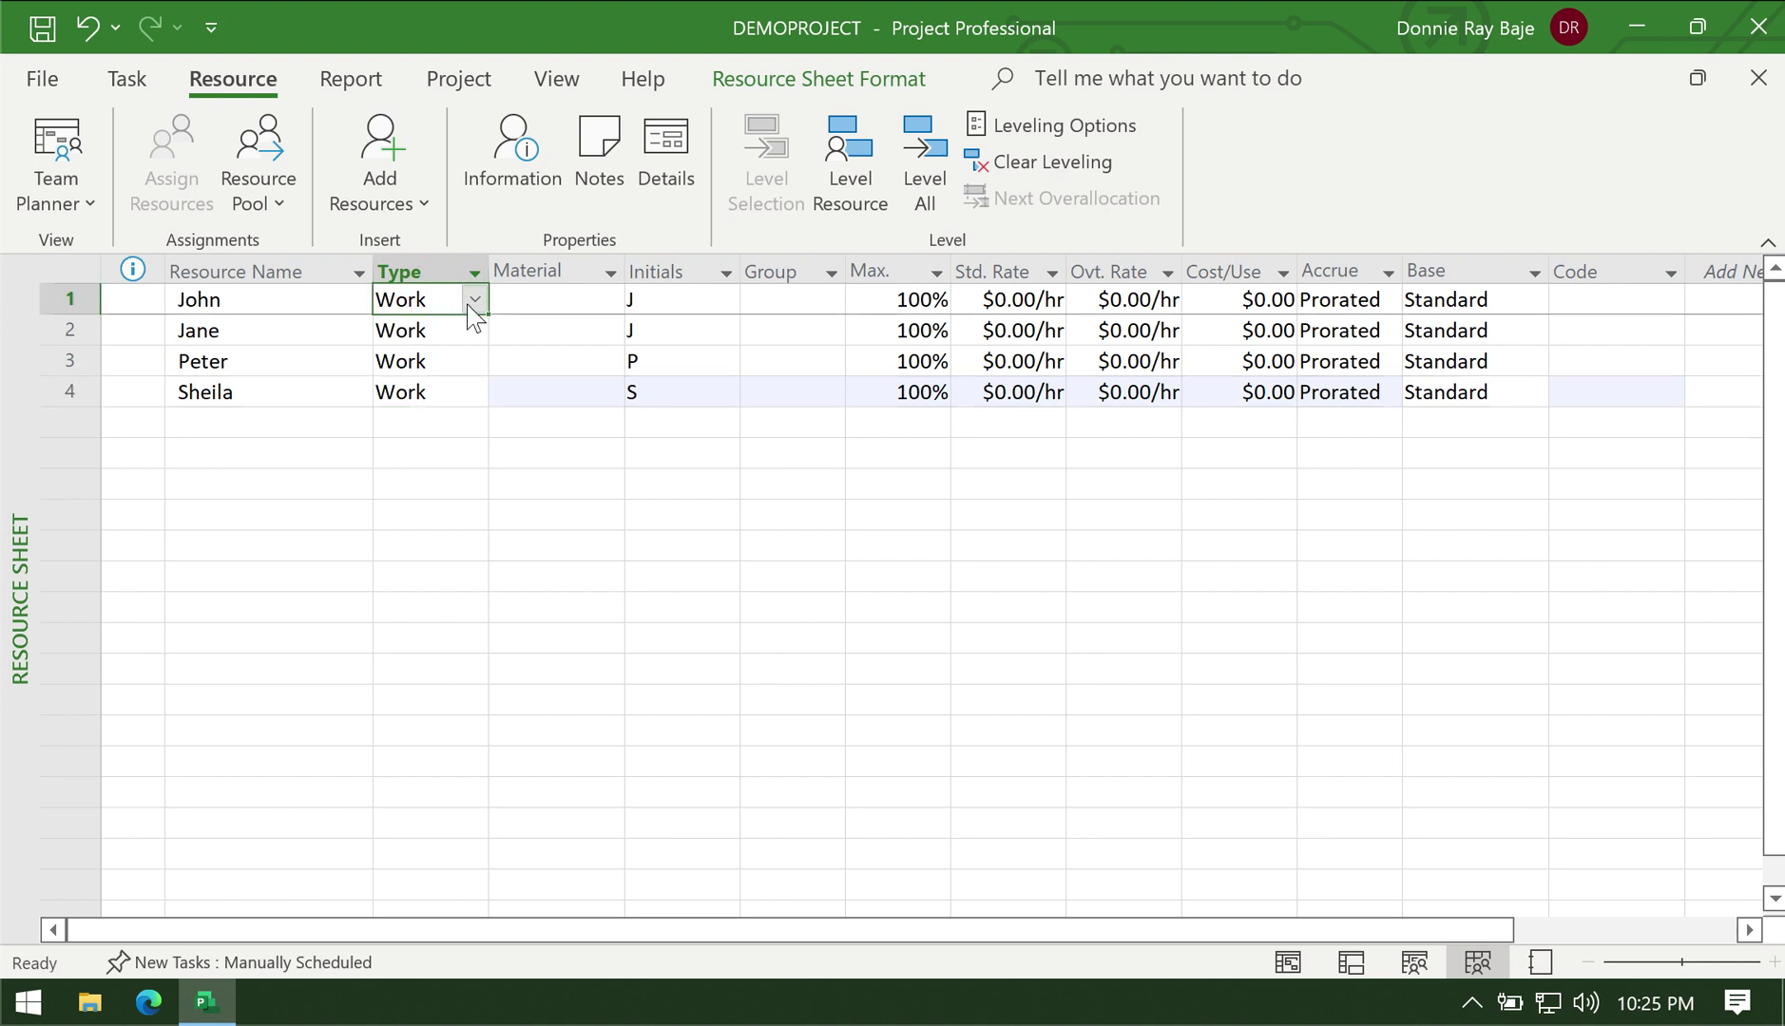
left_click(468, 304)
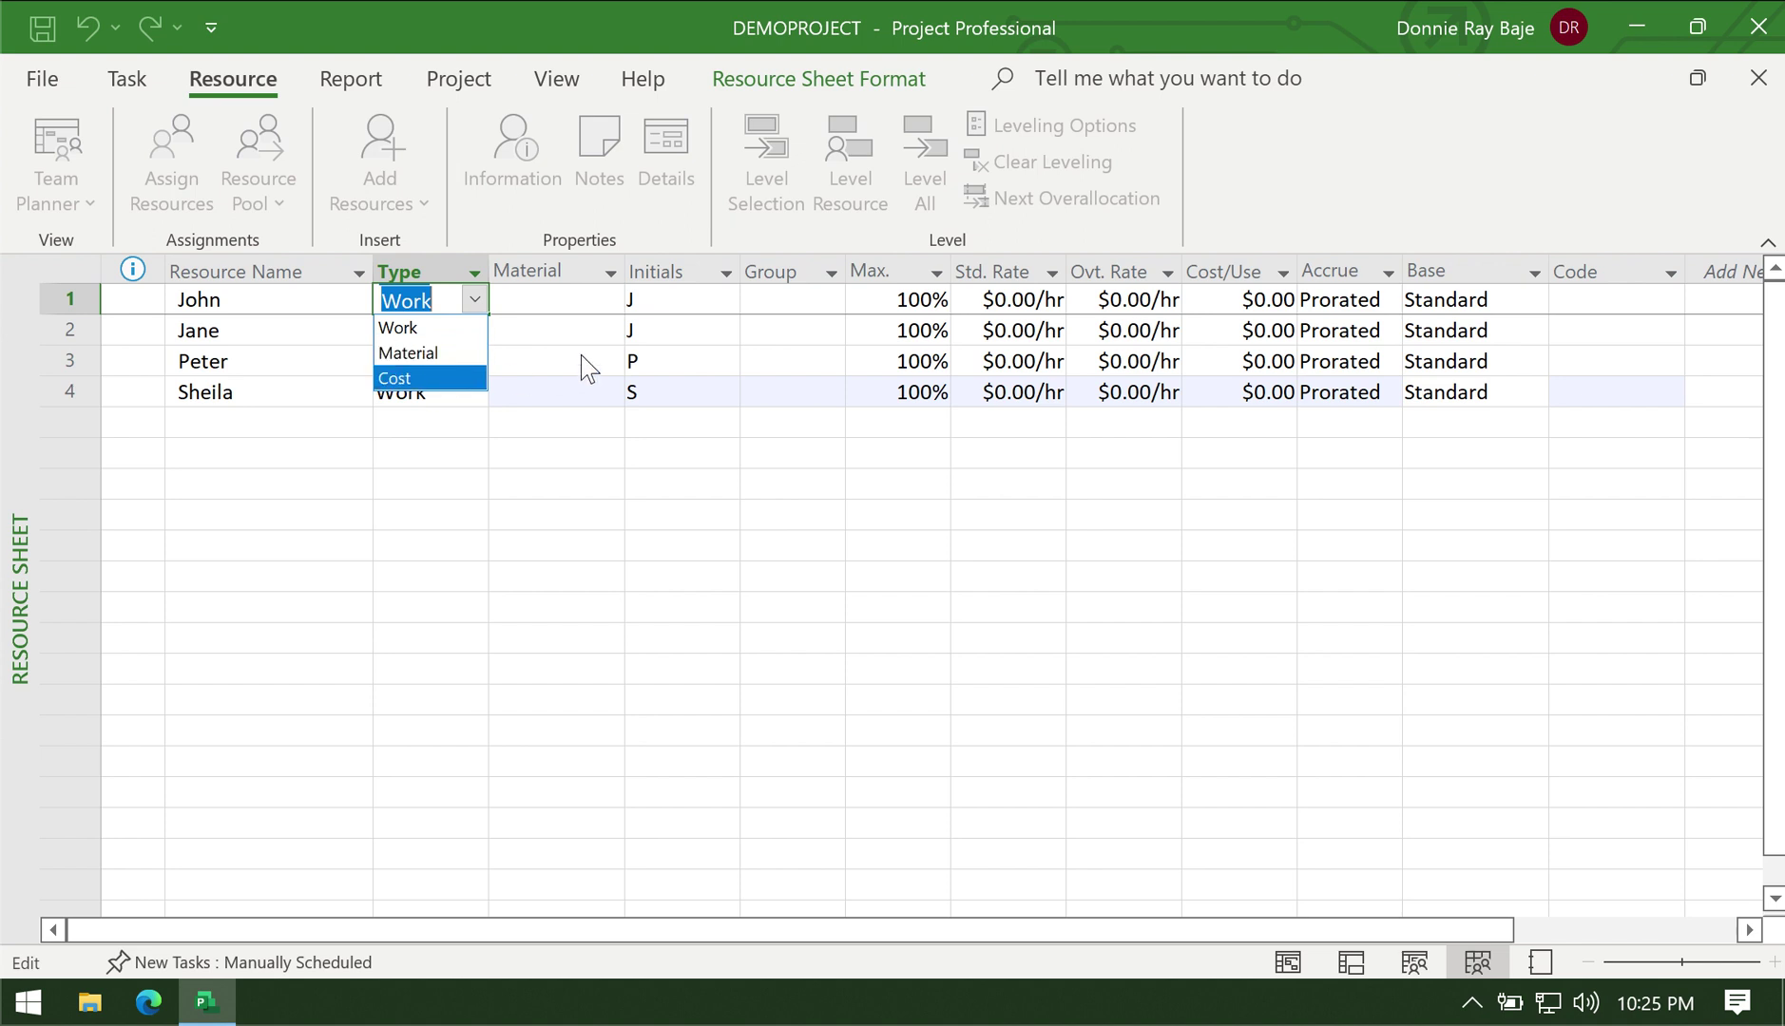
key("Escape")
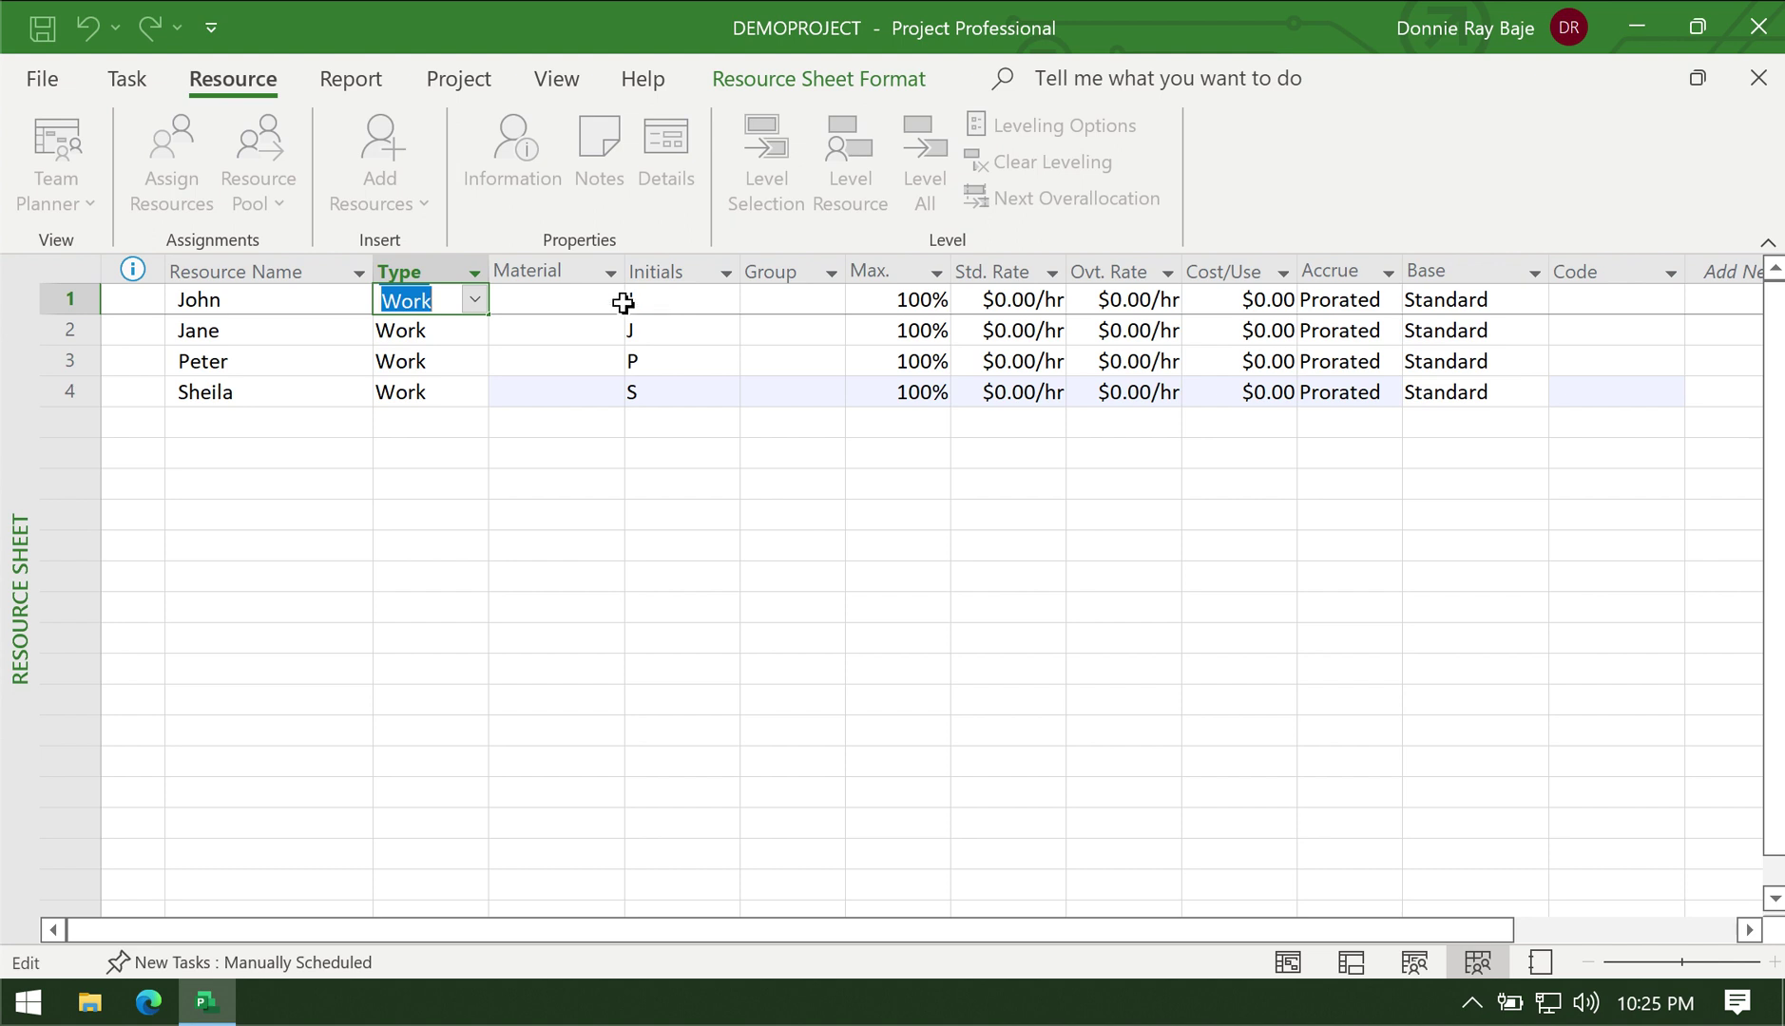
left_click(579, 300)
left_click(658, 300)
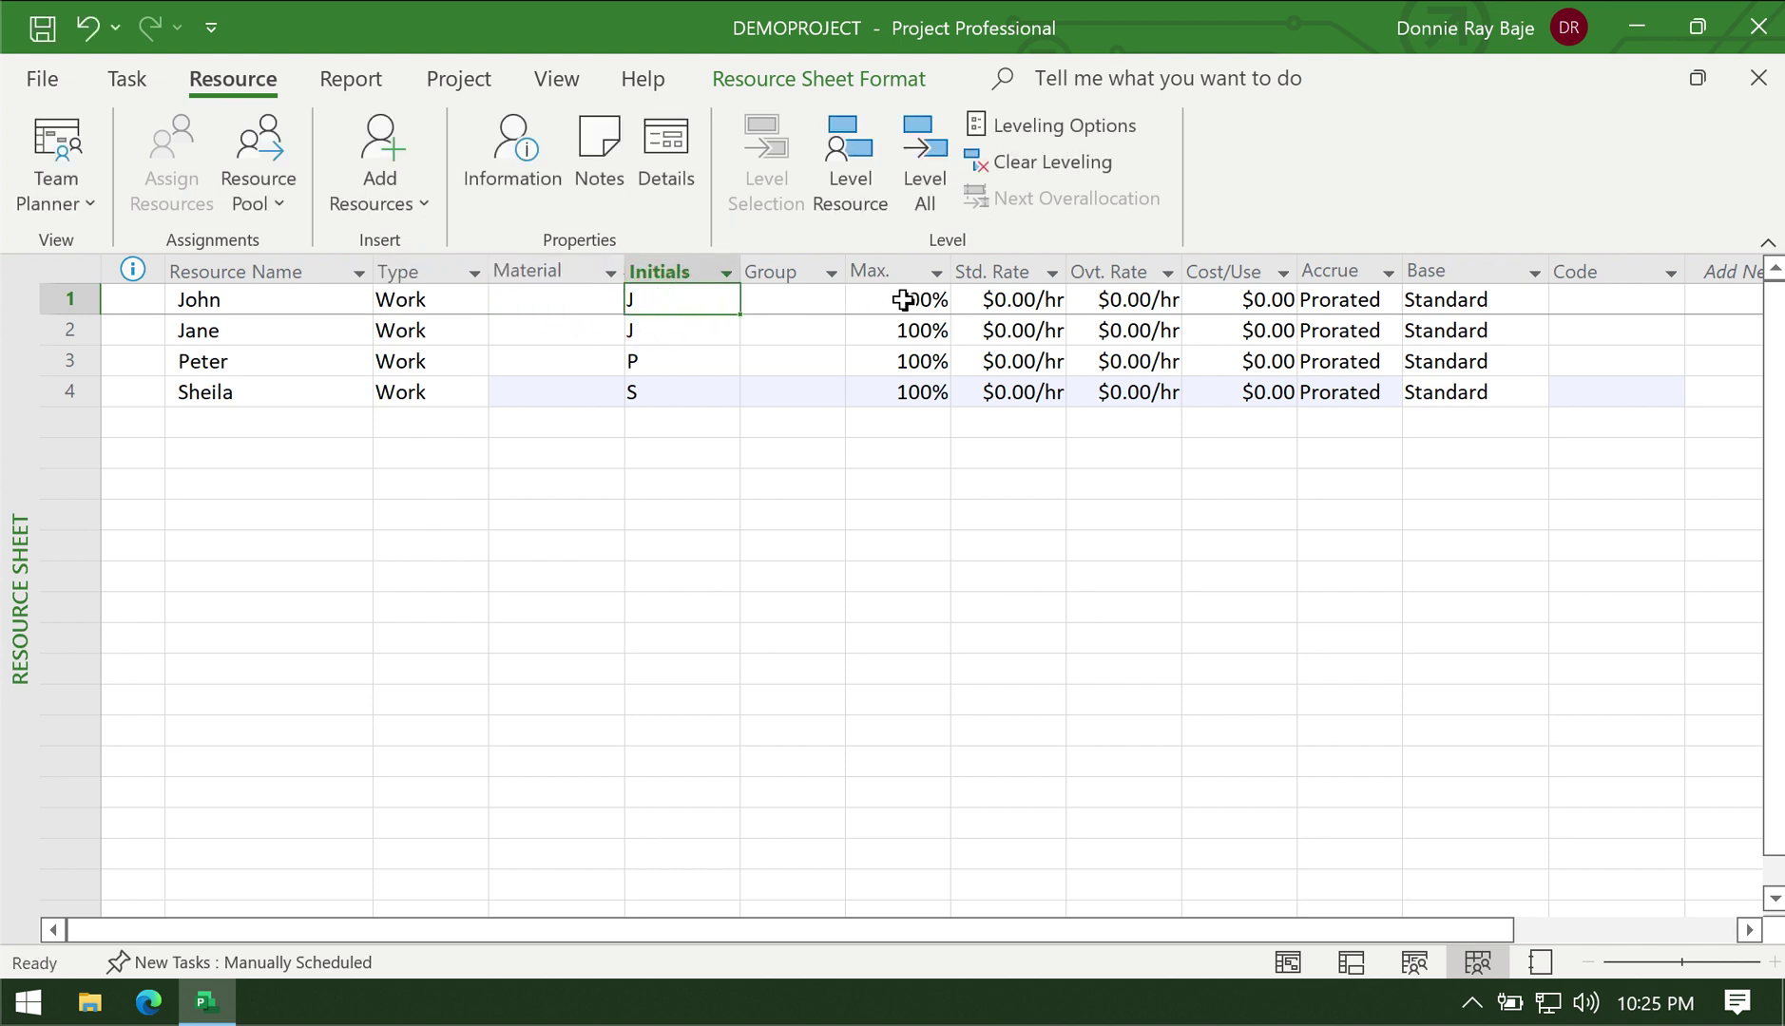
Step: Set the standard rates of the four resources, in row order, to 40, 45, 42 and 35 dollars per hour
left_click(978, 295)
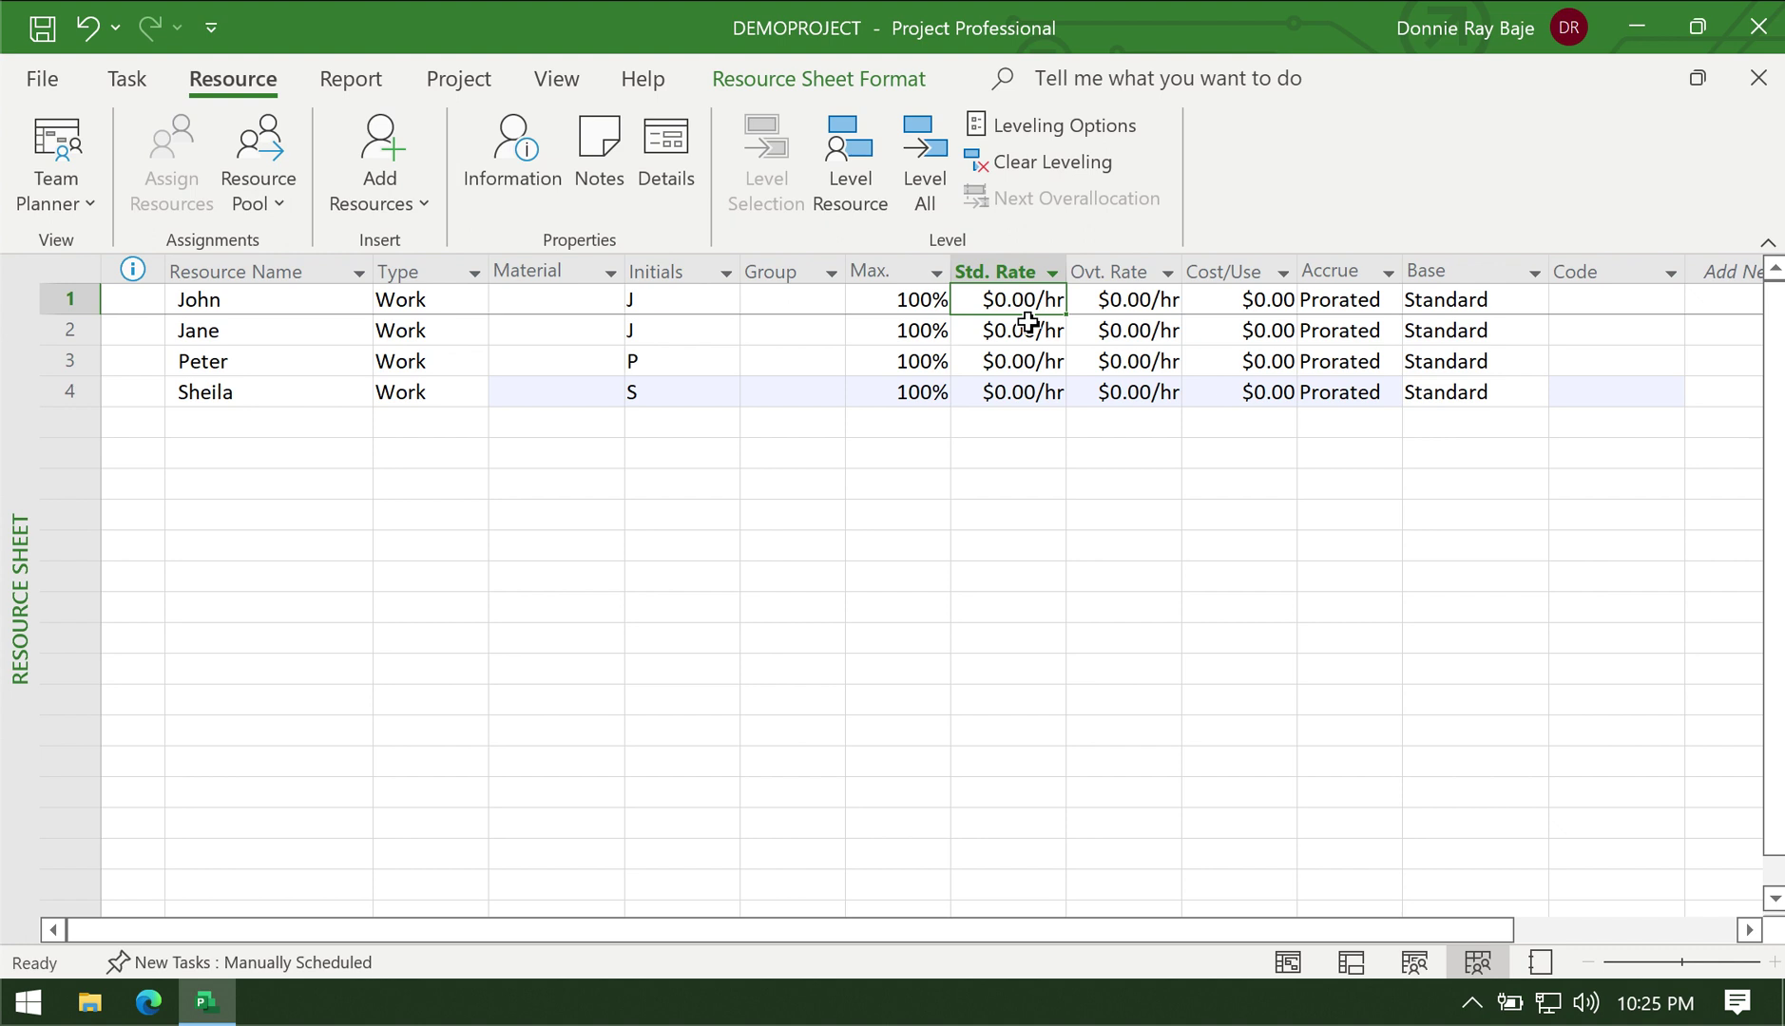
type("40")
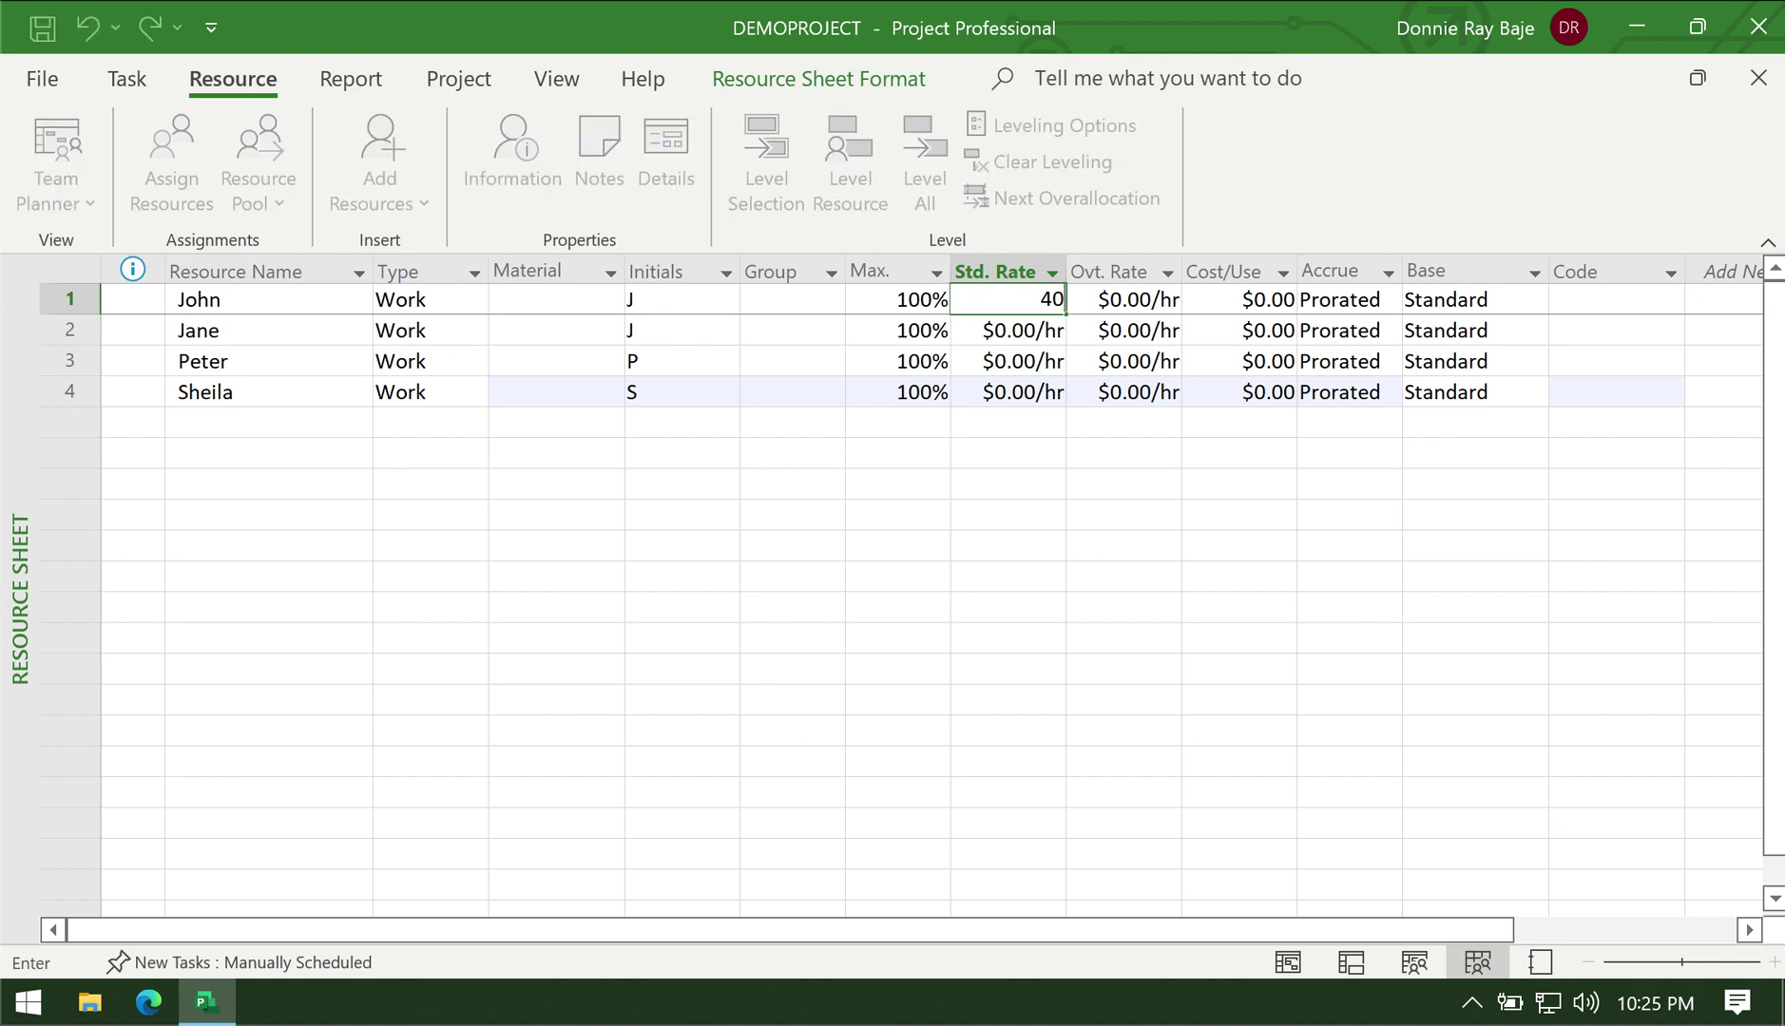
left_click(1041, 334)
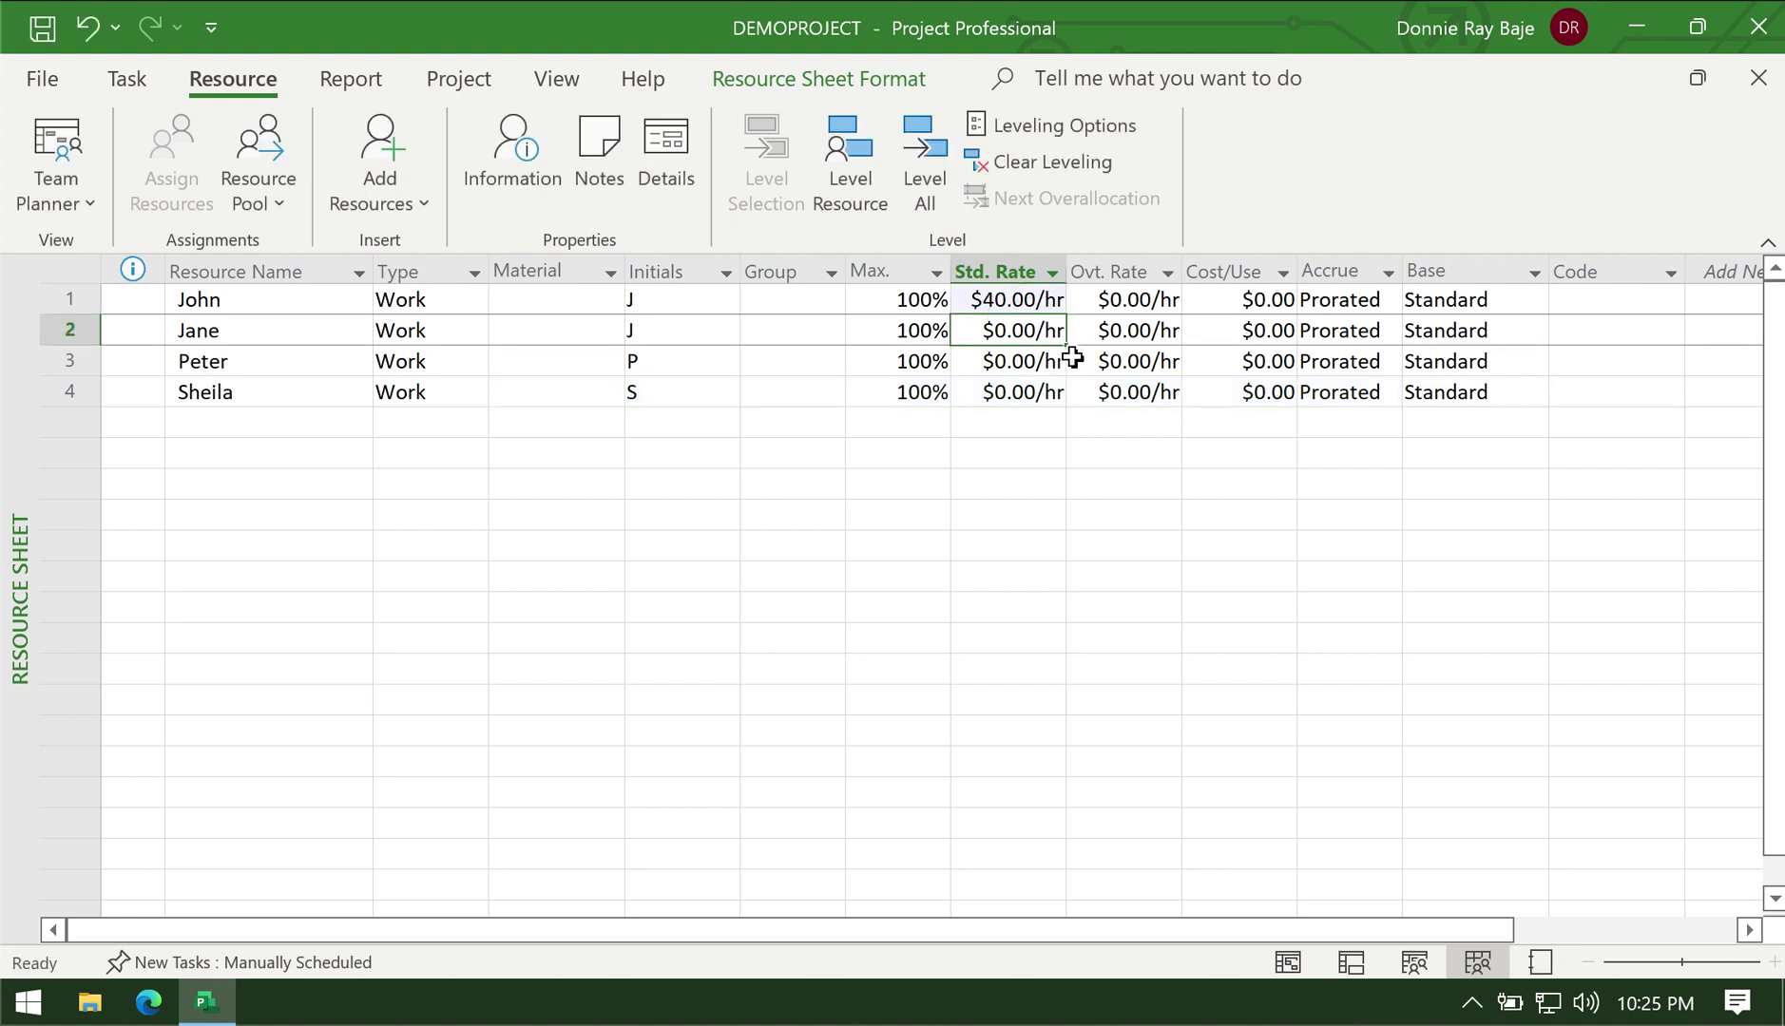
type("45")
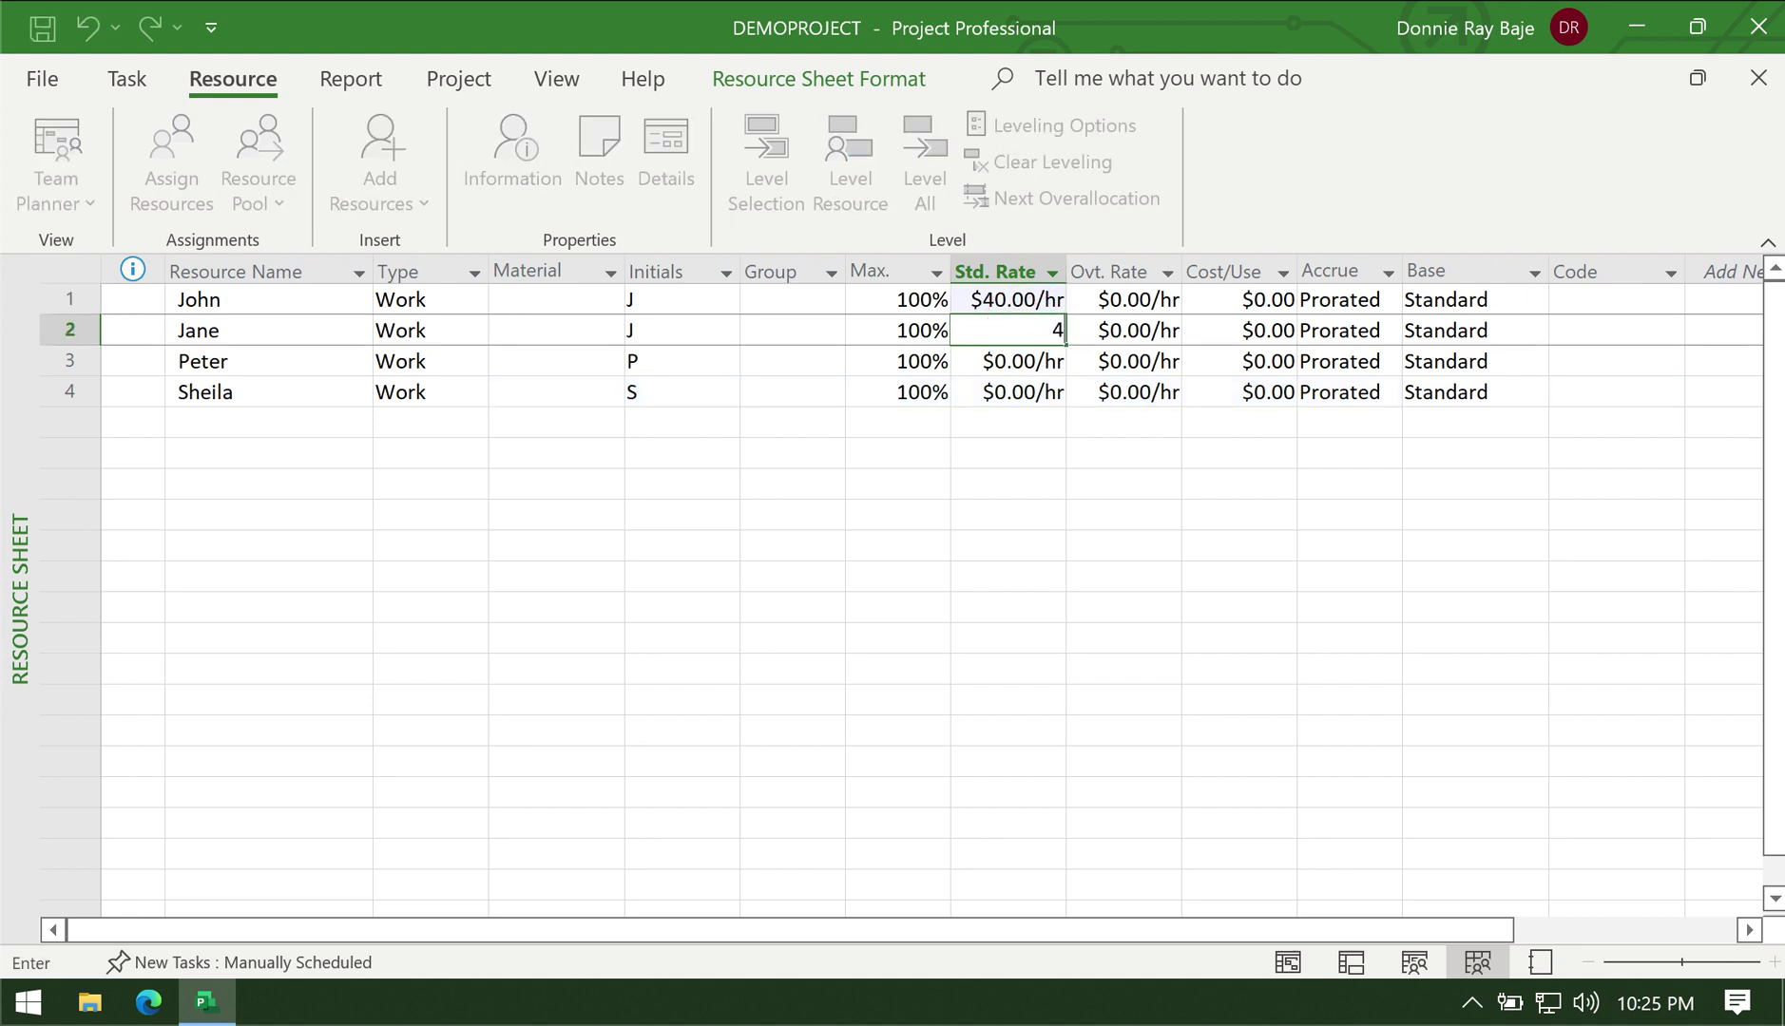
key("Return")
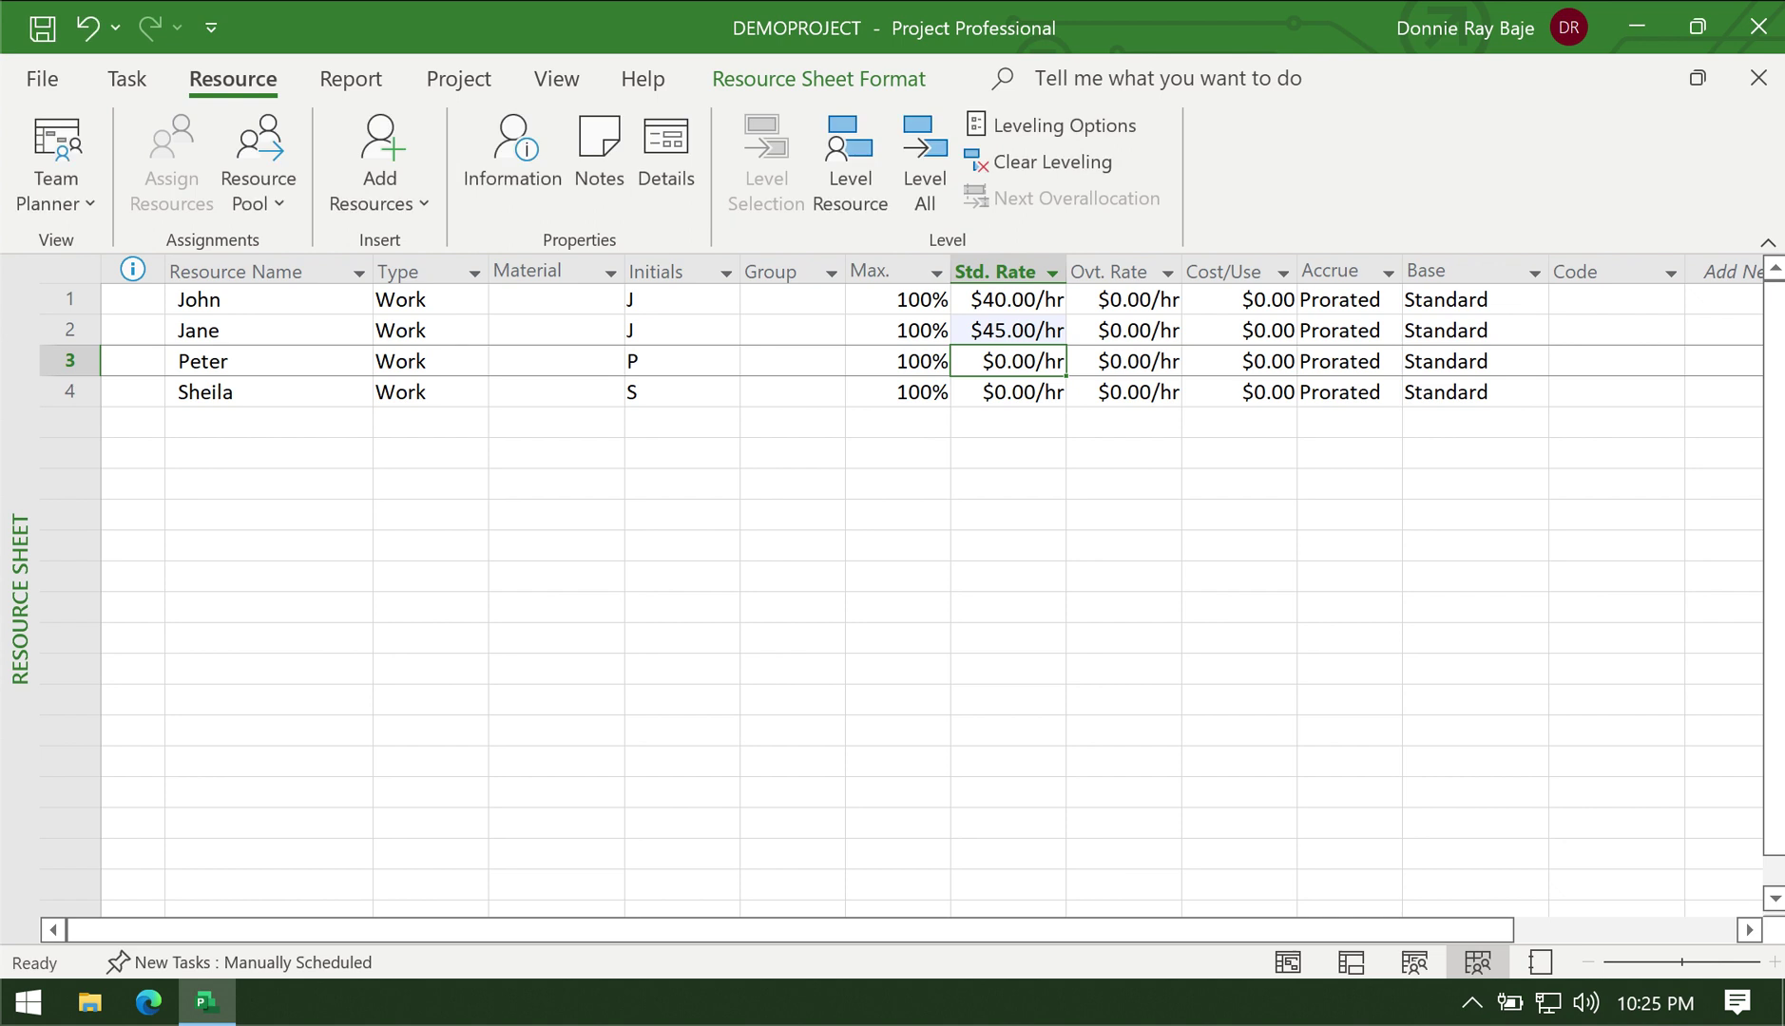
type("42")
key("Return")
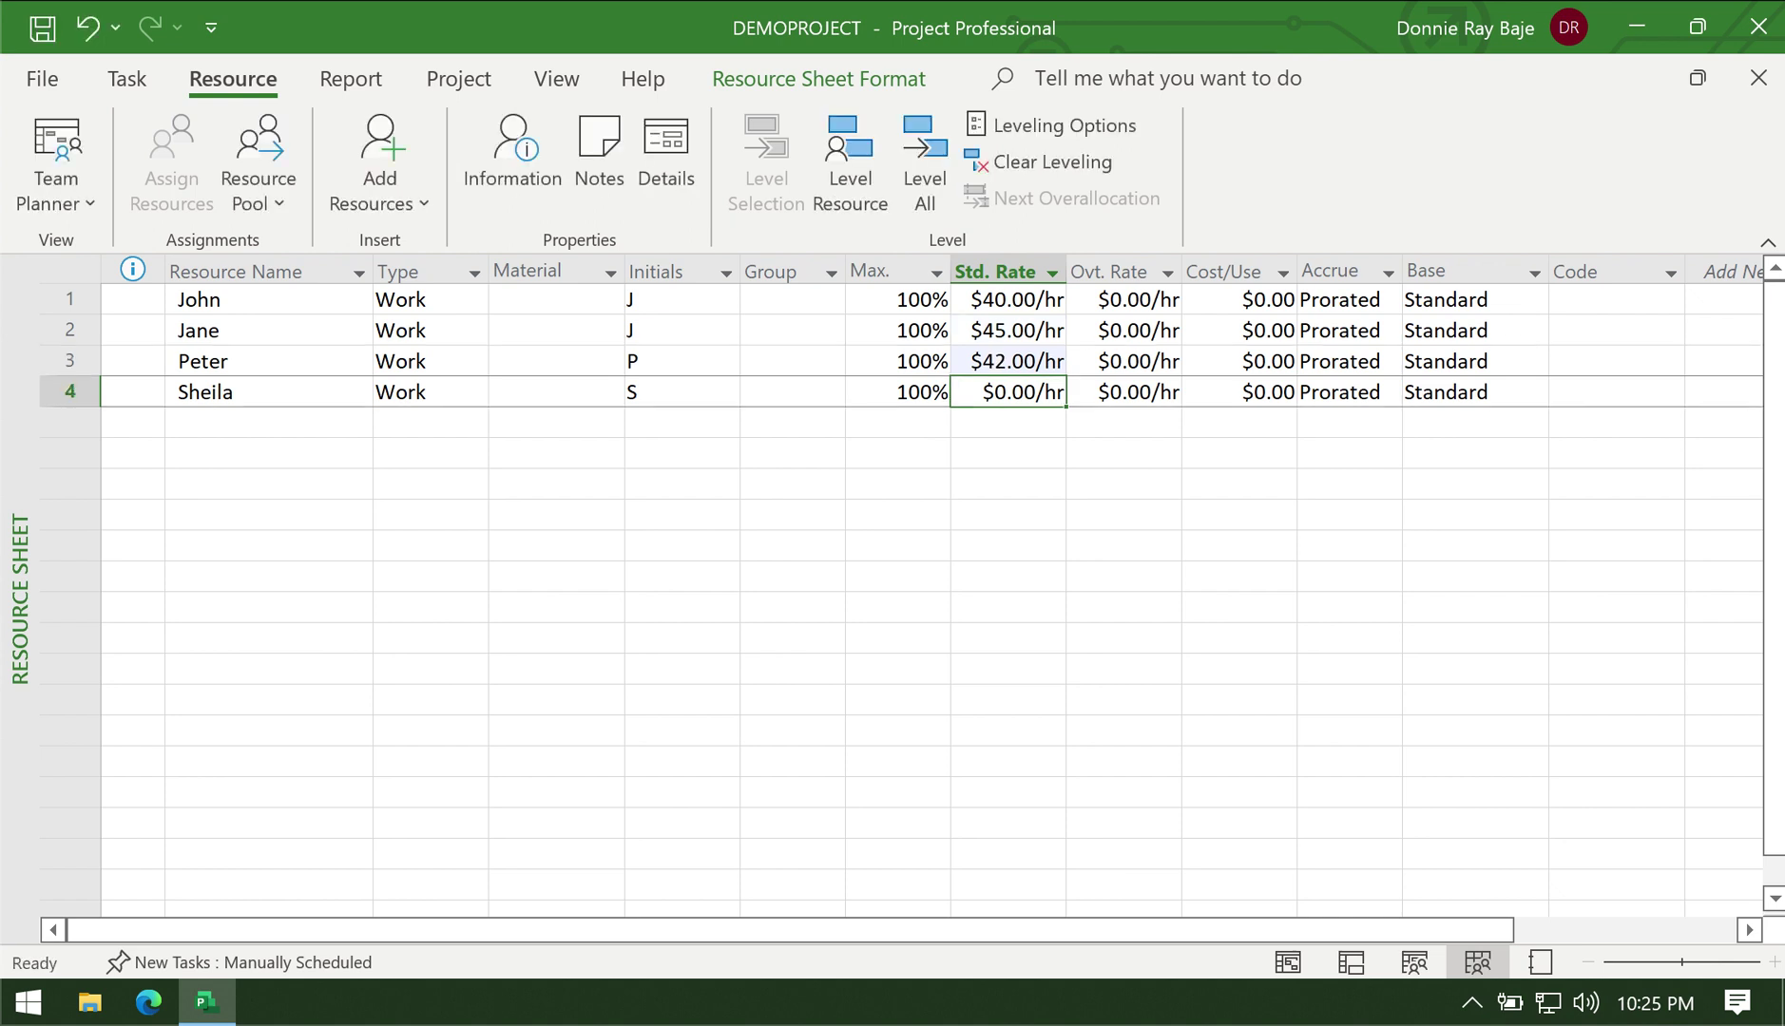
type("35")
key("Tab")
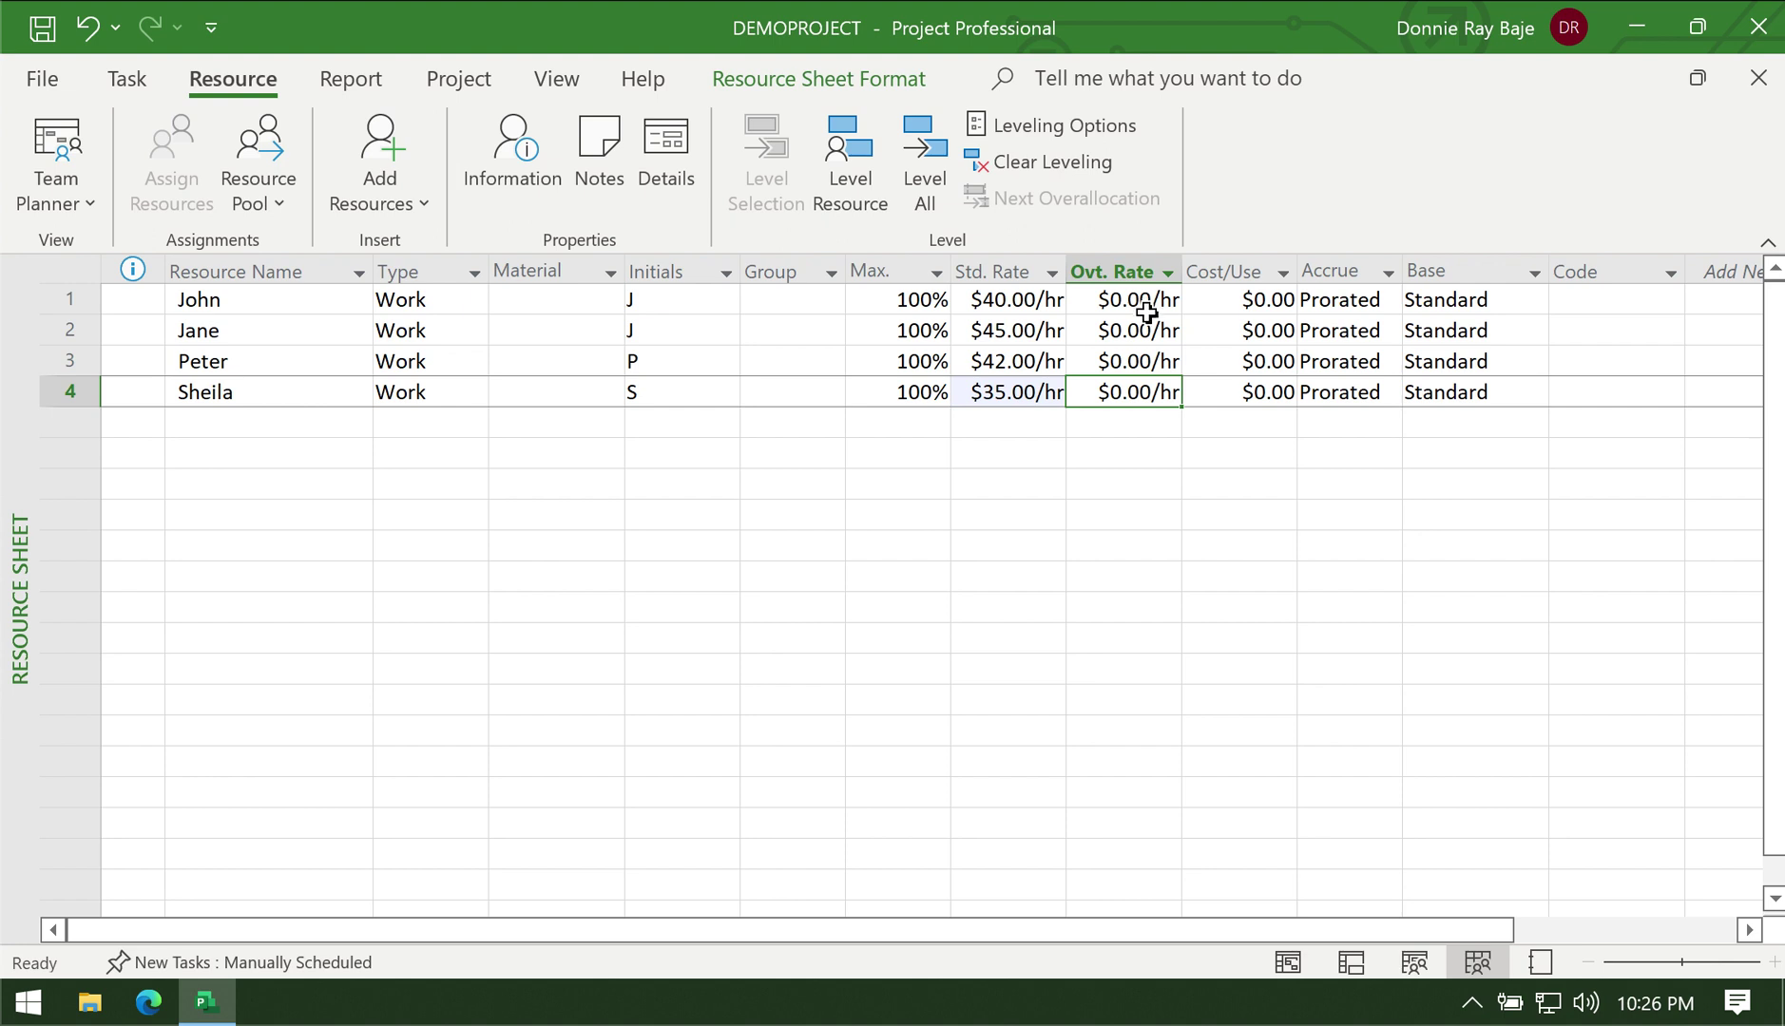
Step: Set the overtime rates of the four resources, in row order, to 45, 50, 46 and 38 dollars per hour
left_click(1146, 310)
type("45")
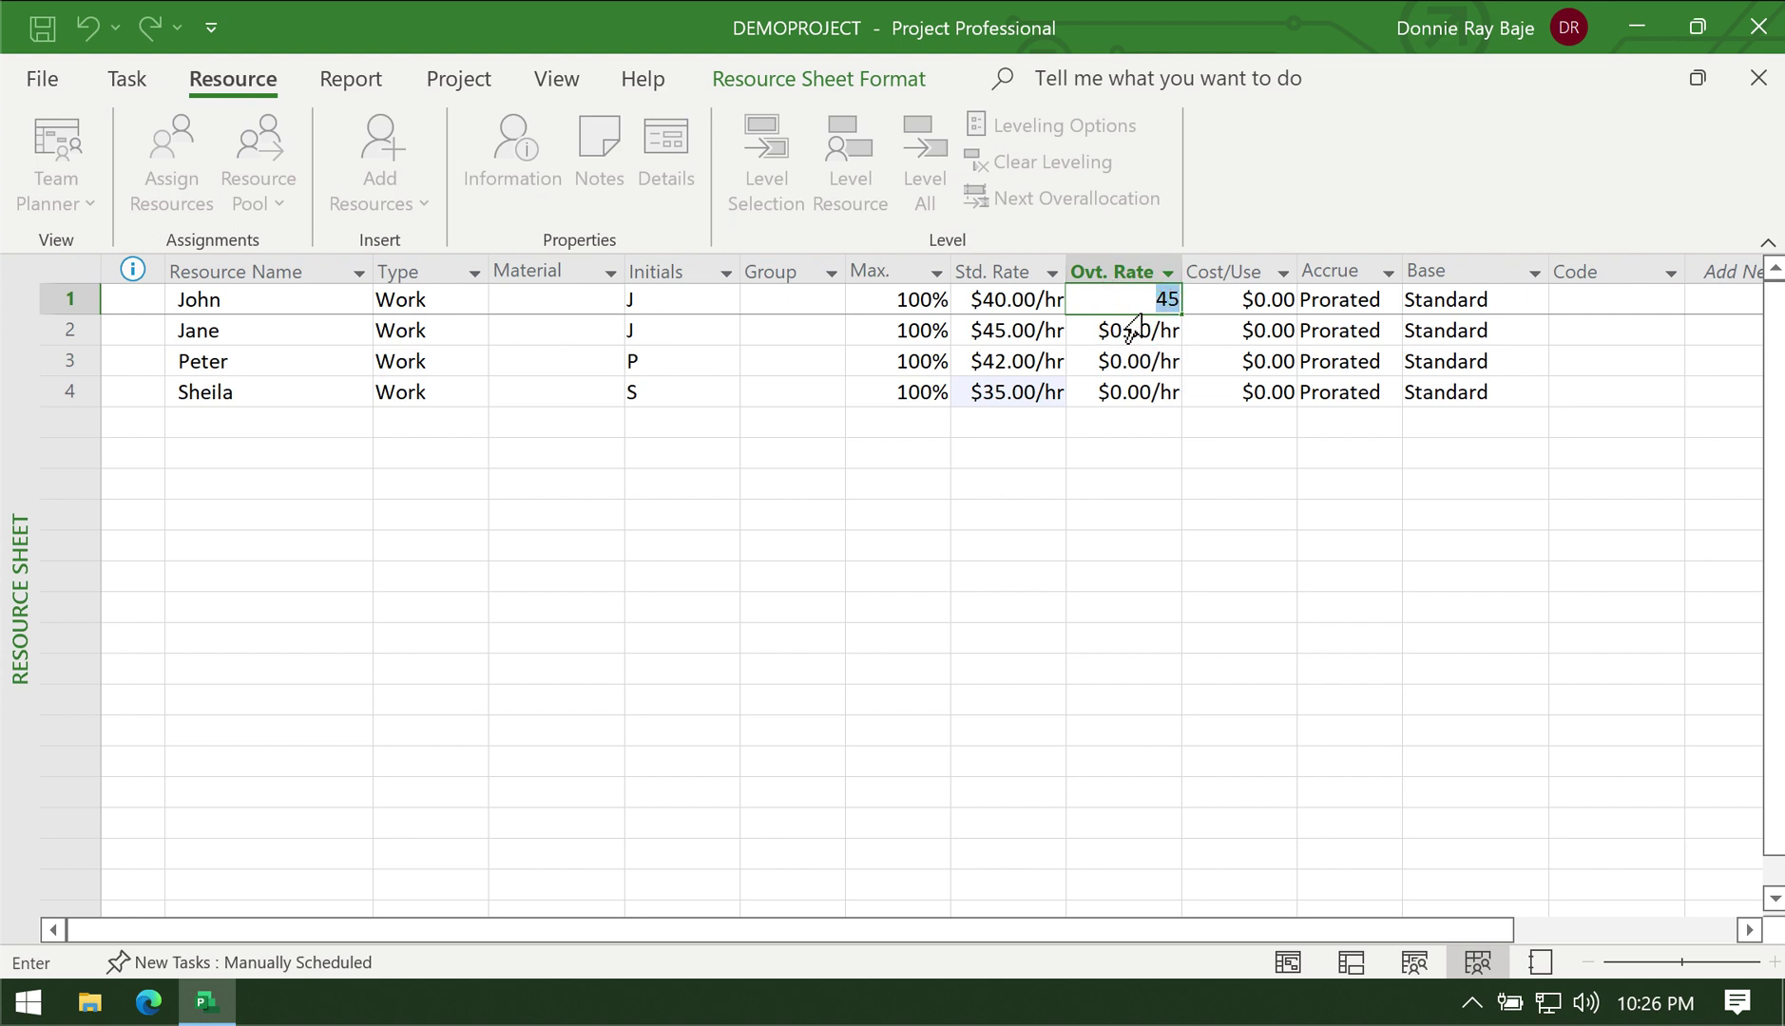
left_click(1132, 331)
type("50")
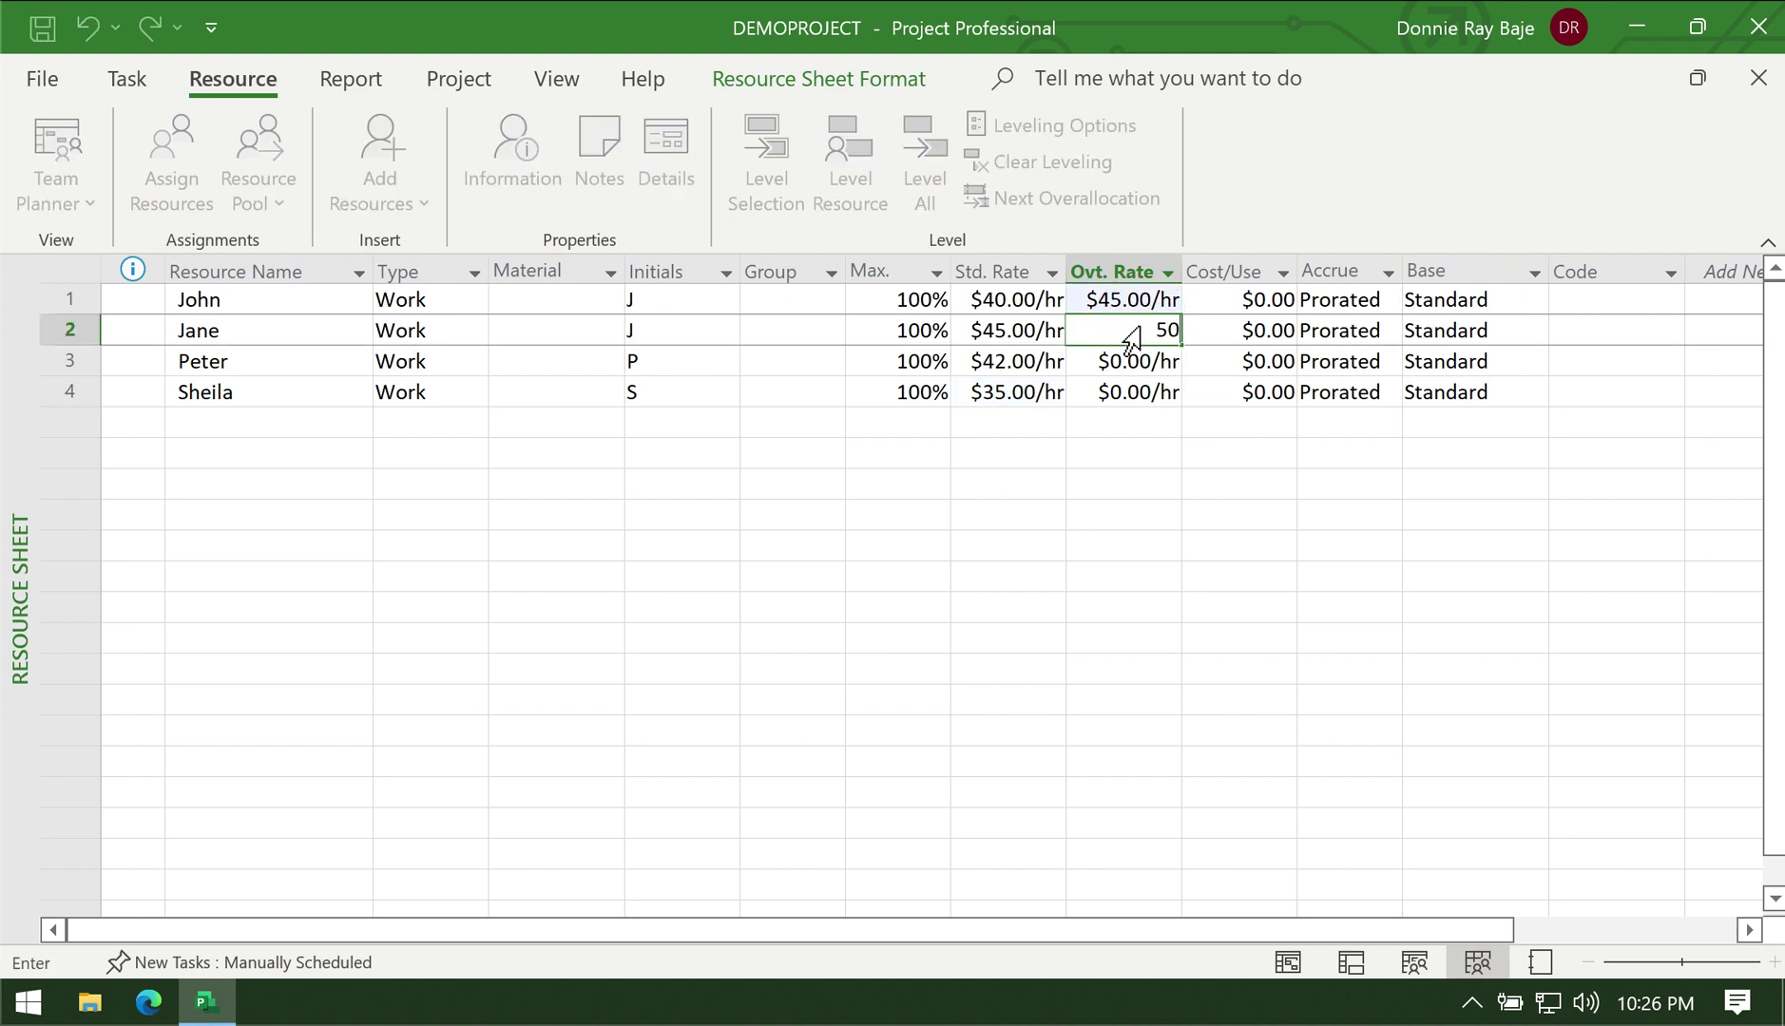
left_click(1135, 359)
type("4")
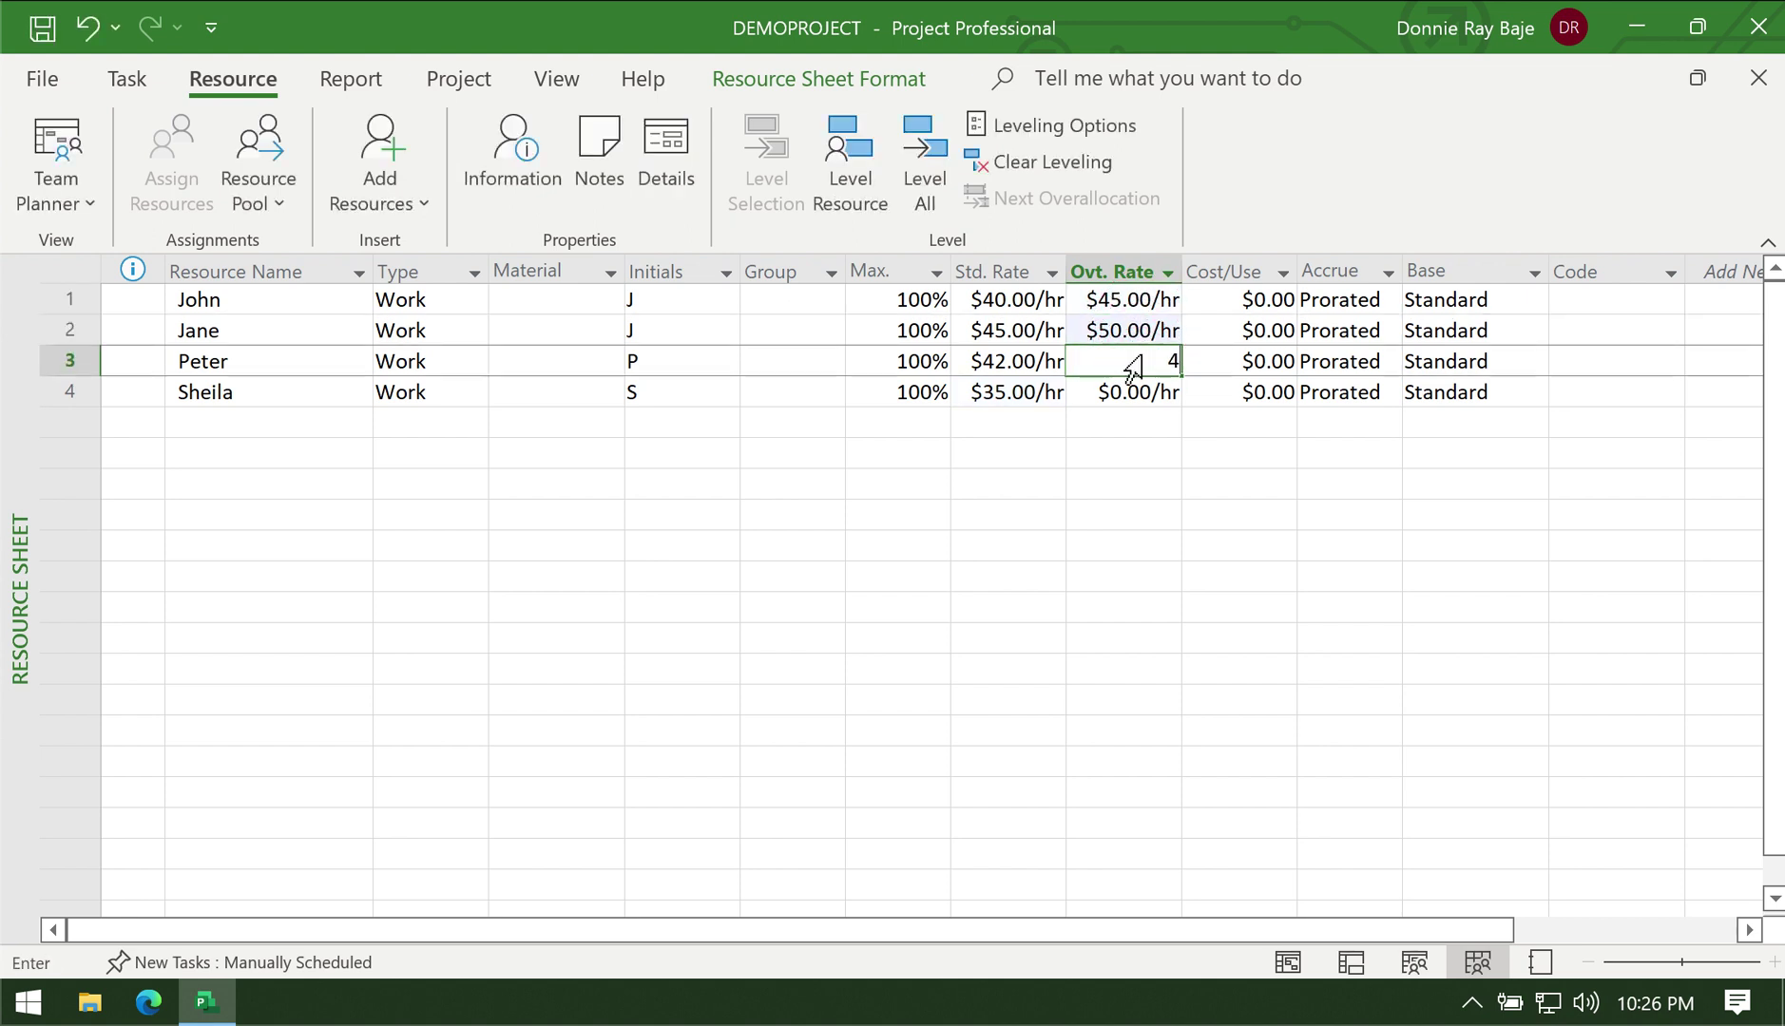
type("6")
left_click(1140, 394)
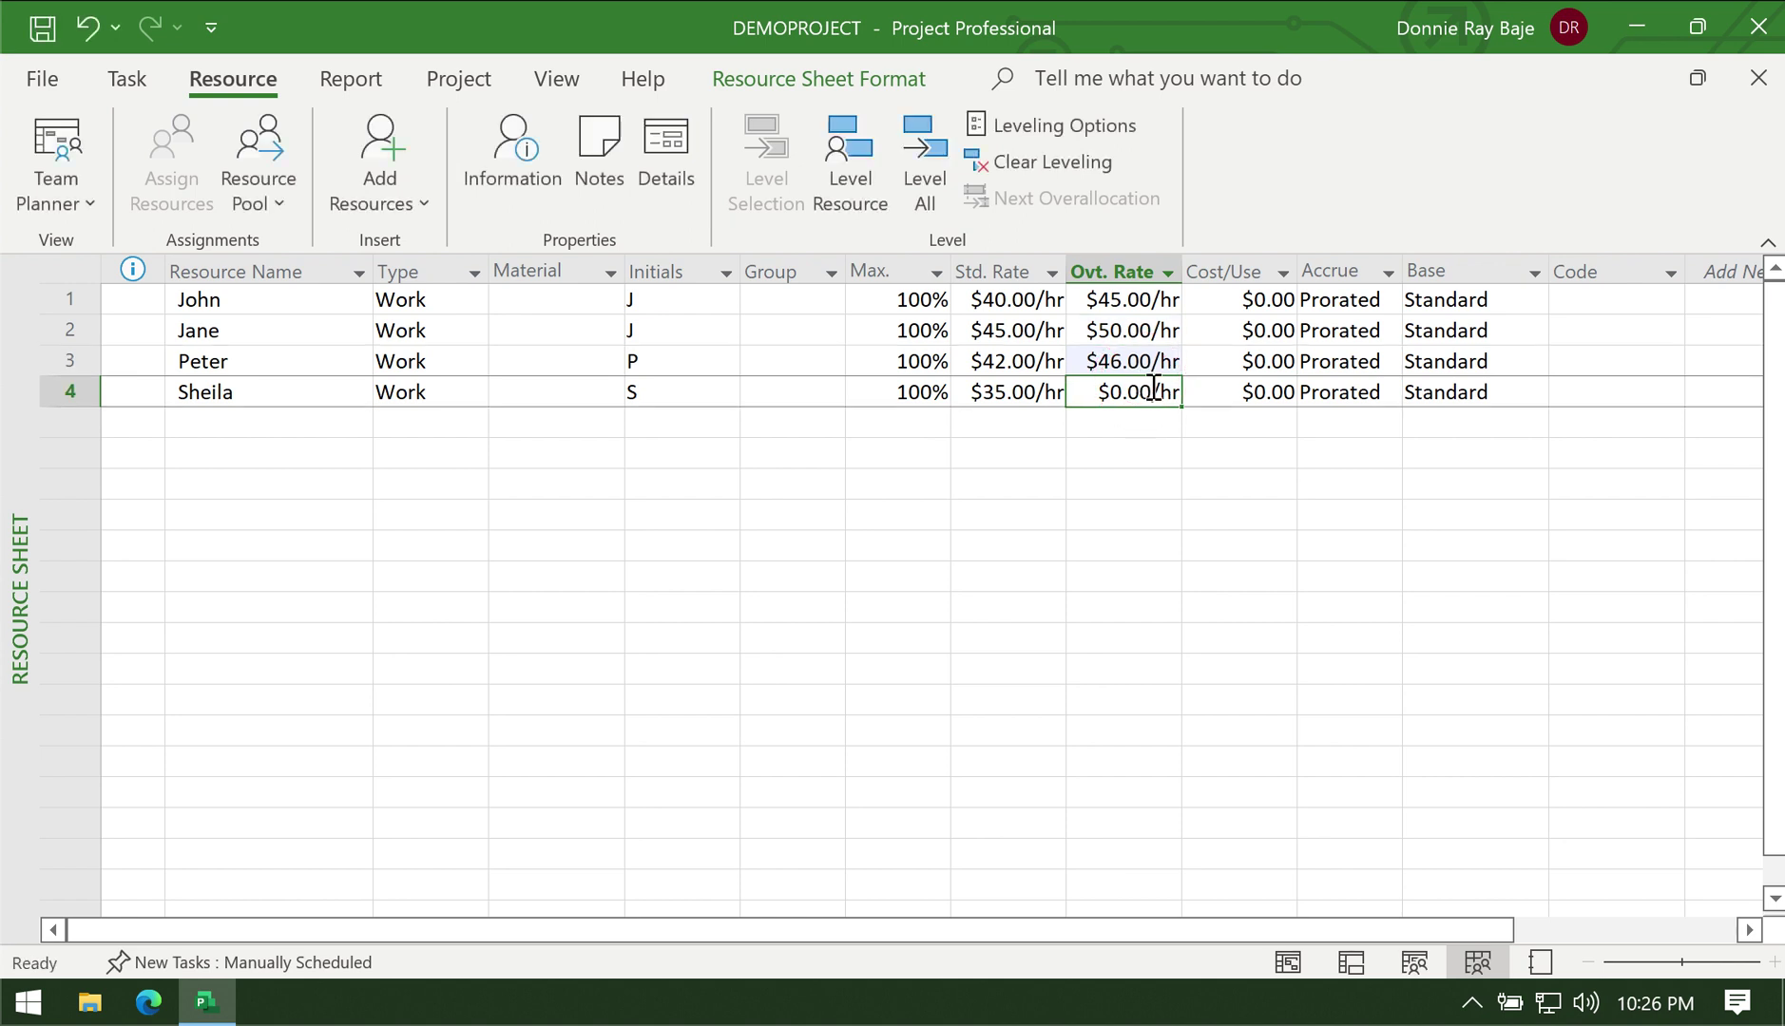
type("38")
left_click(1211, 328)
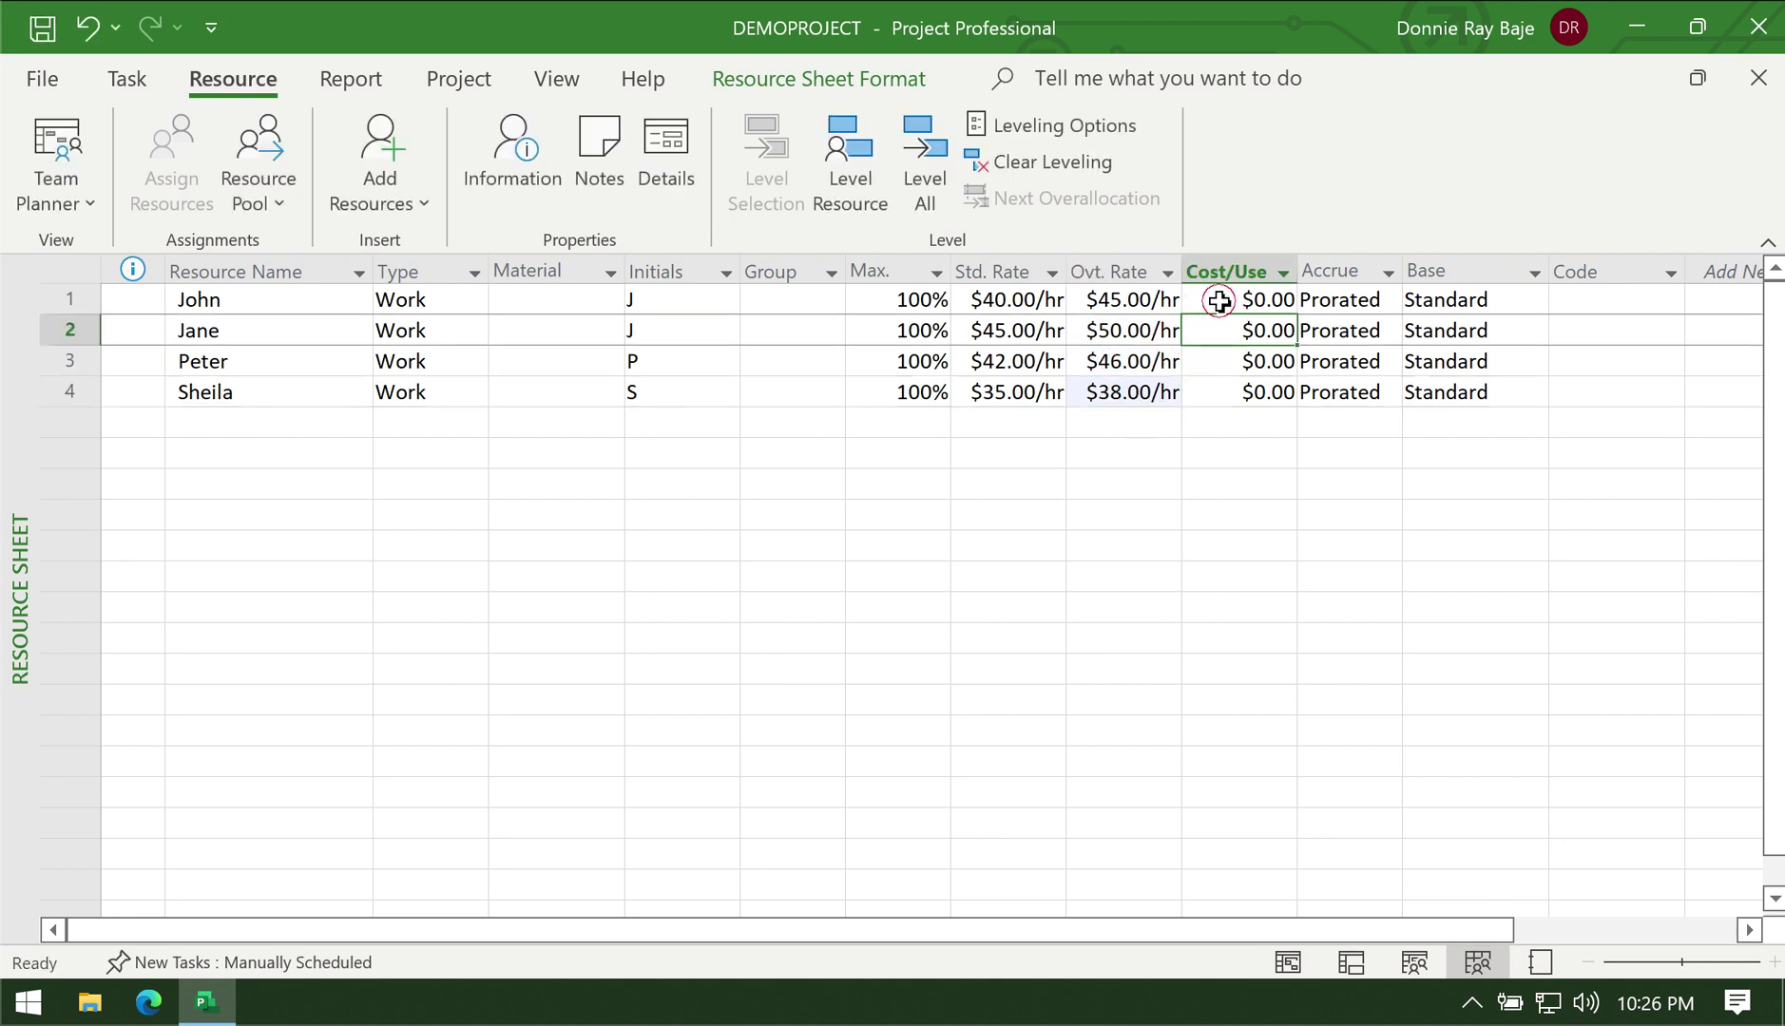
Step: Choose Prorated as the cost accrual method for the resource in the first row
left_click(1218, 302)
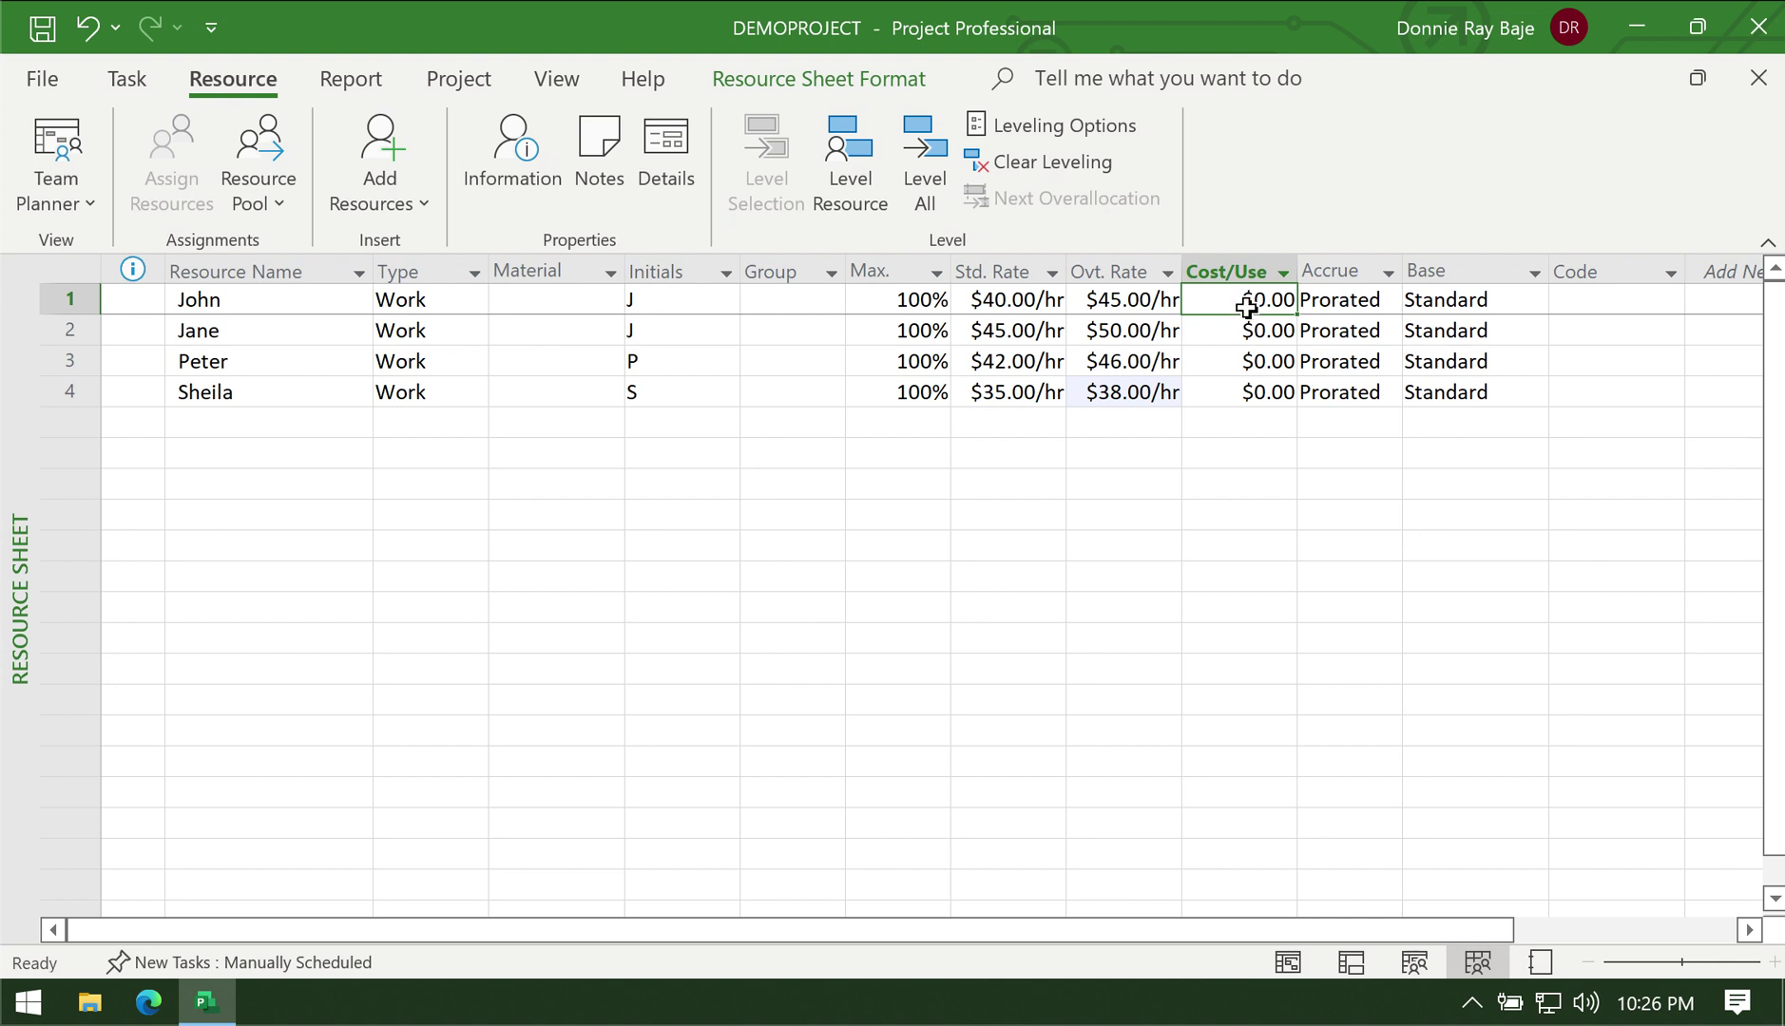
left_click(1337, 301)
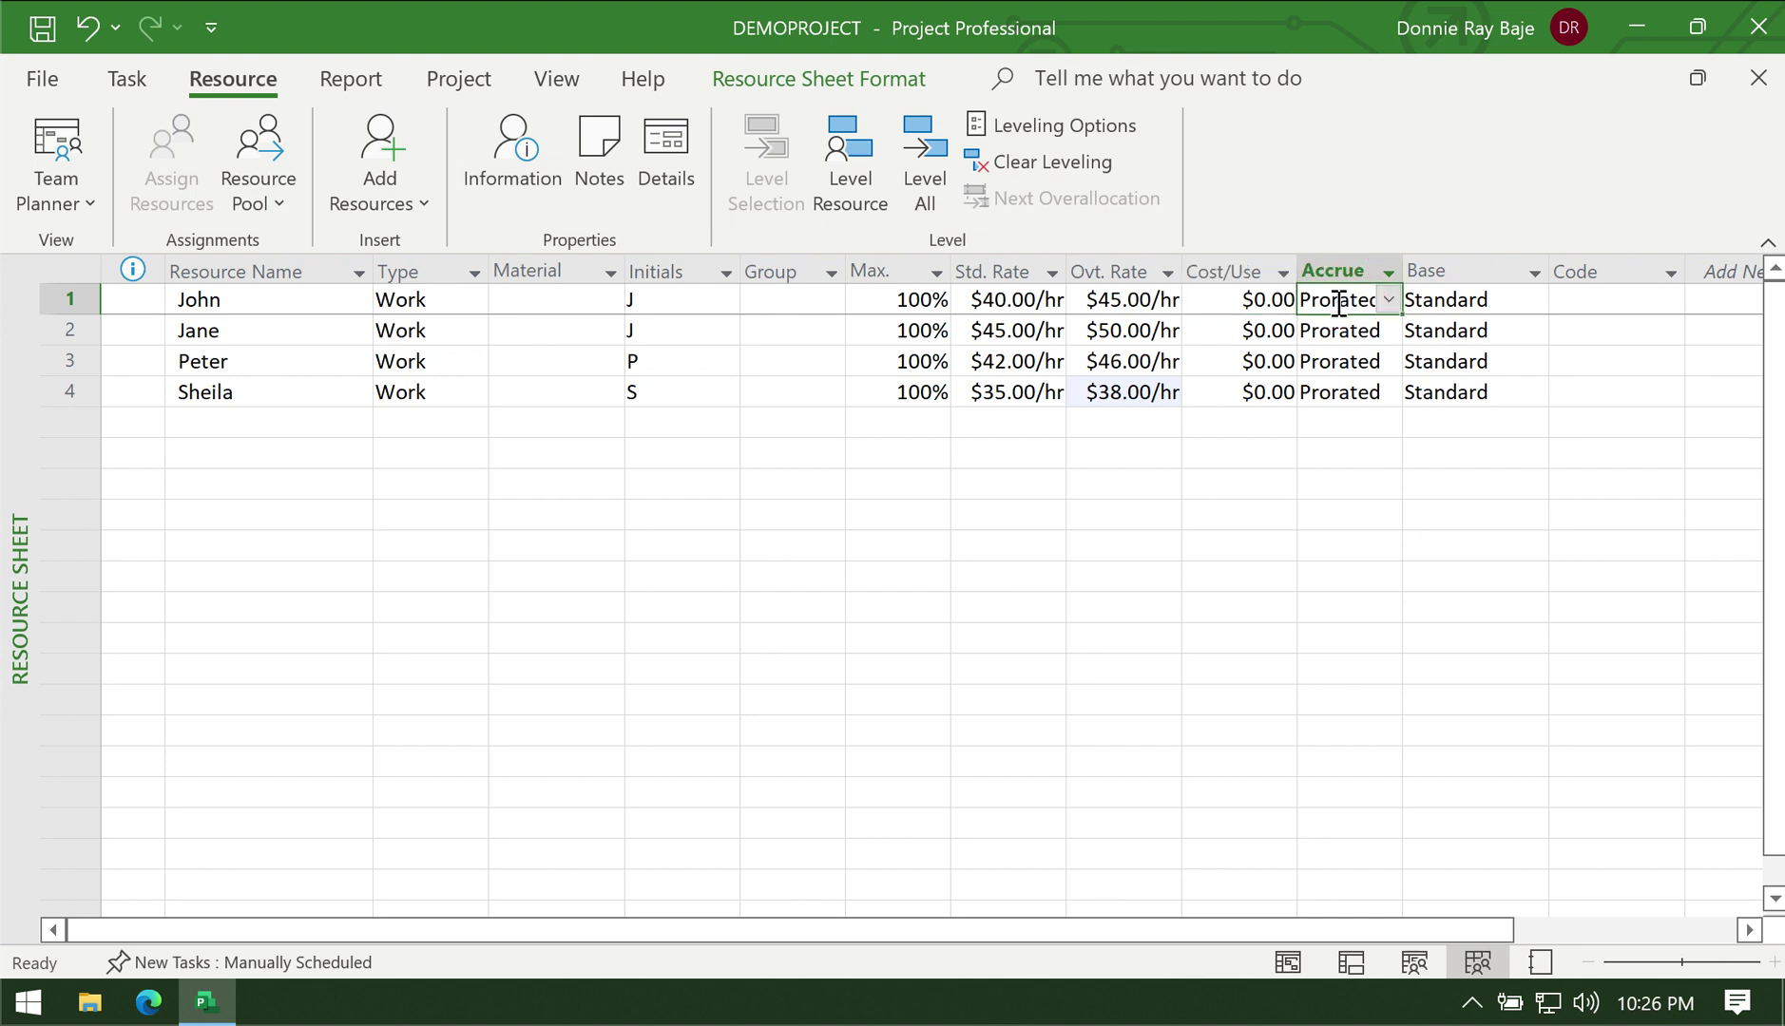
left_click(1386, 302)
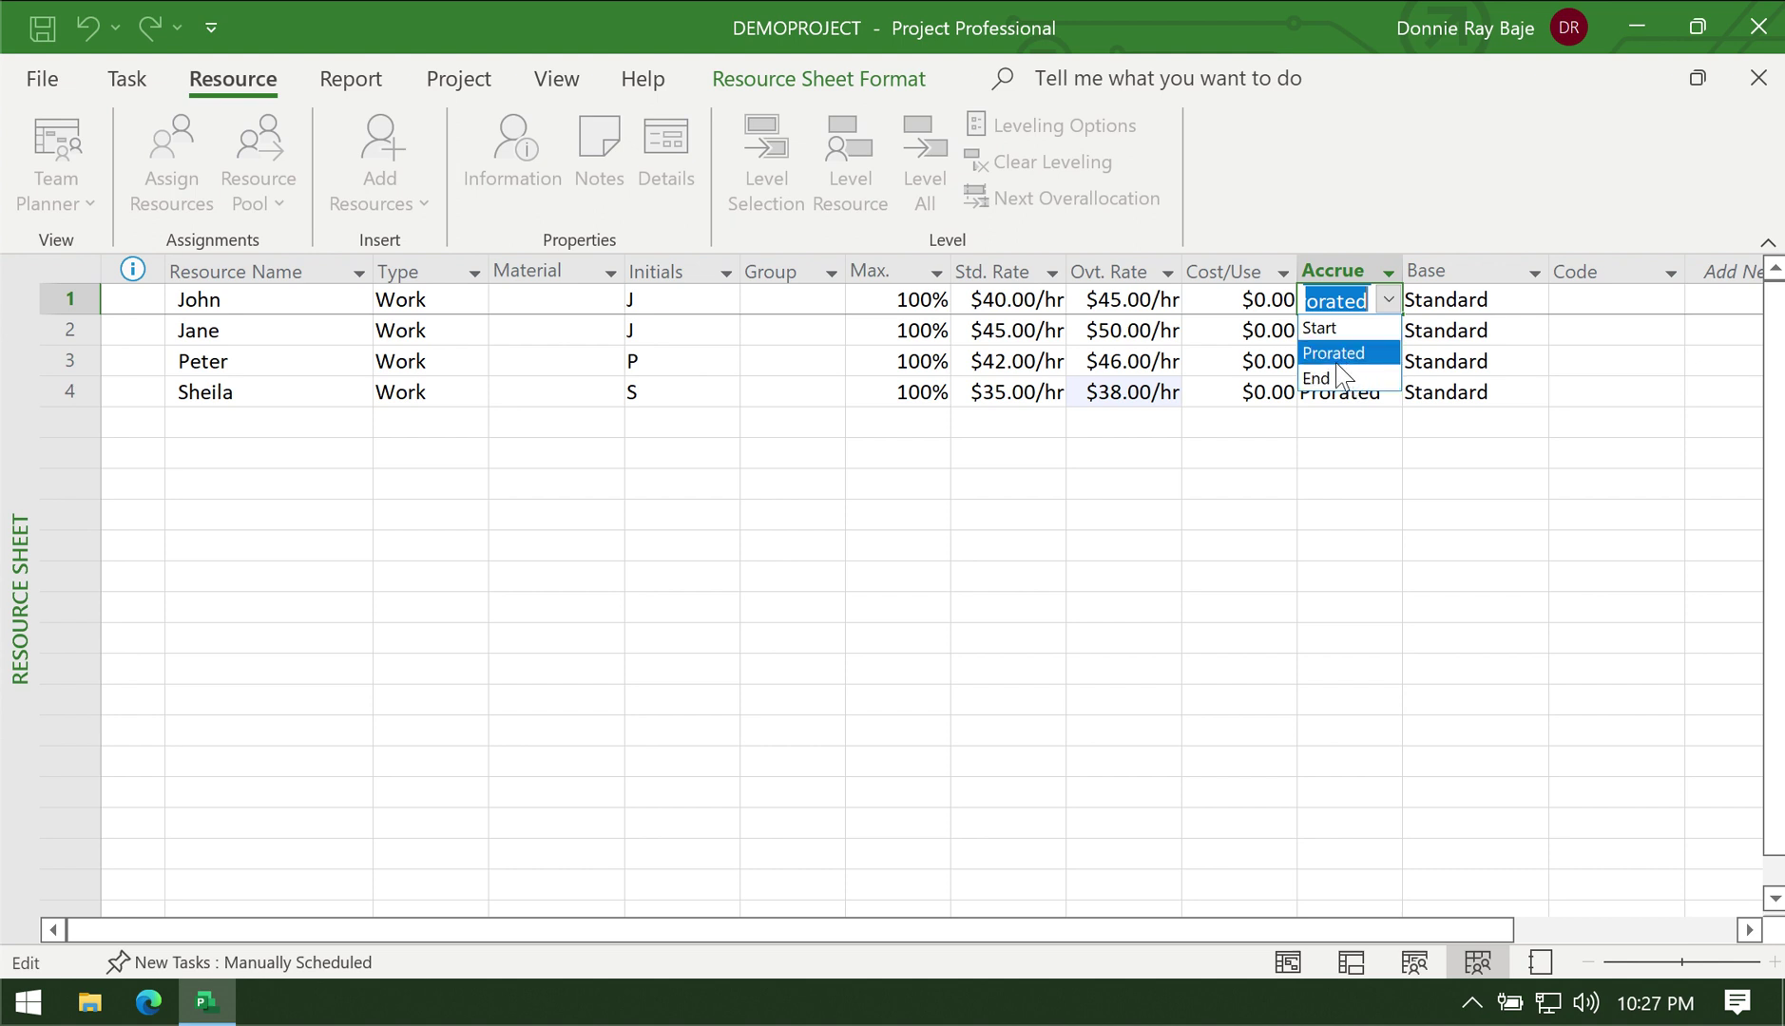
left_click(1344, 352)
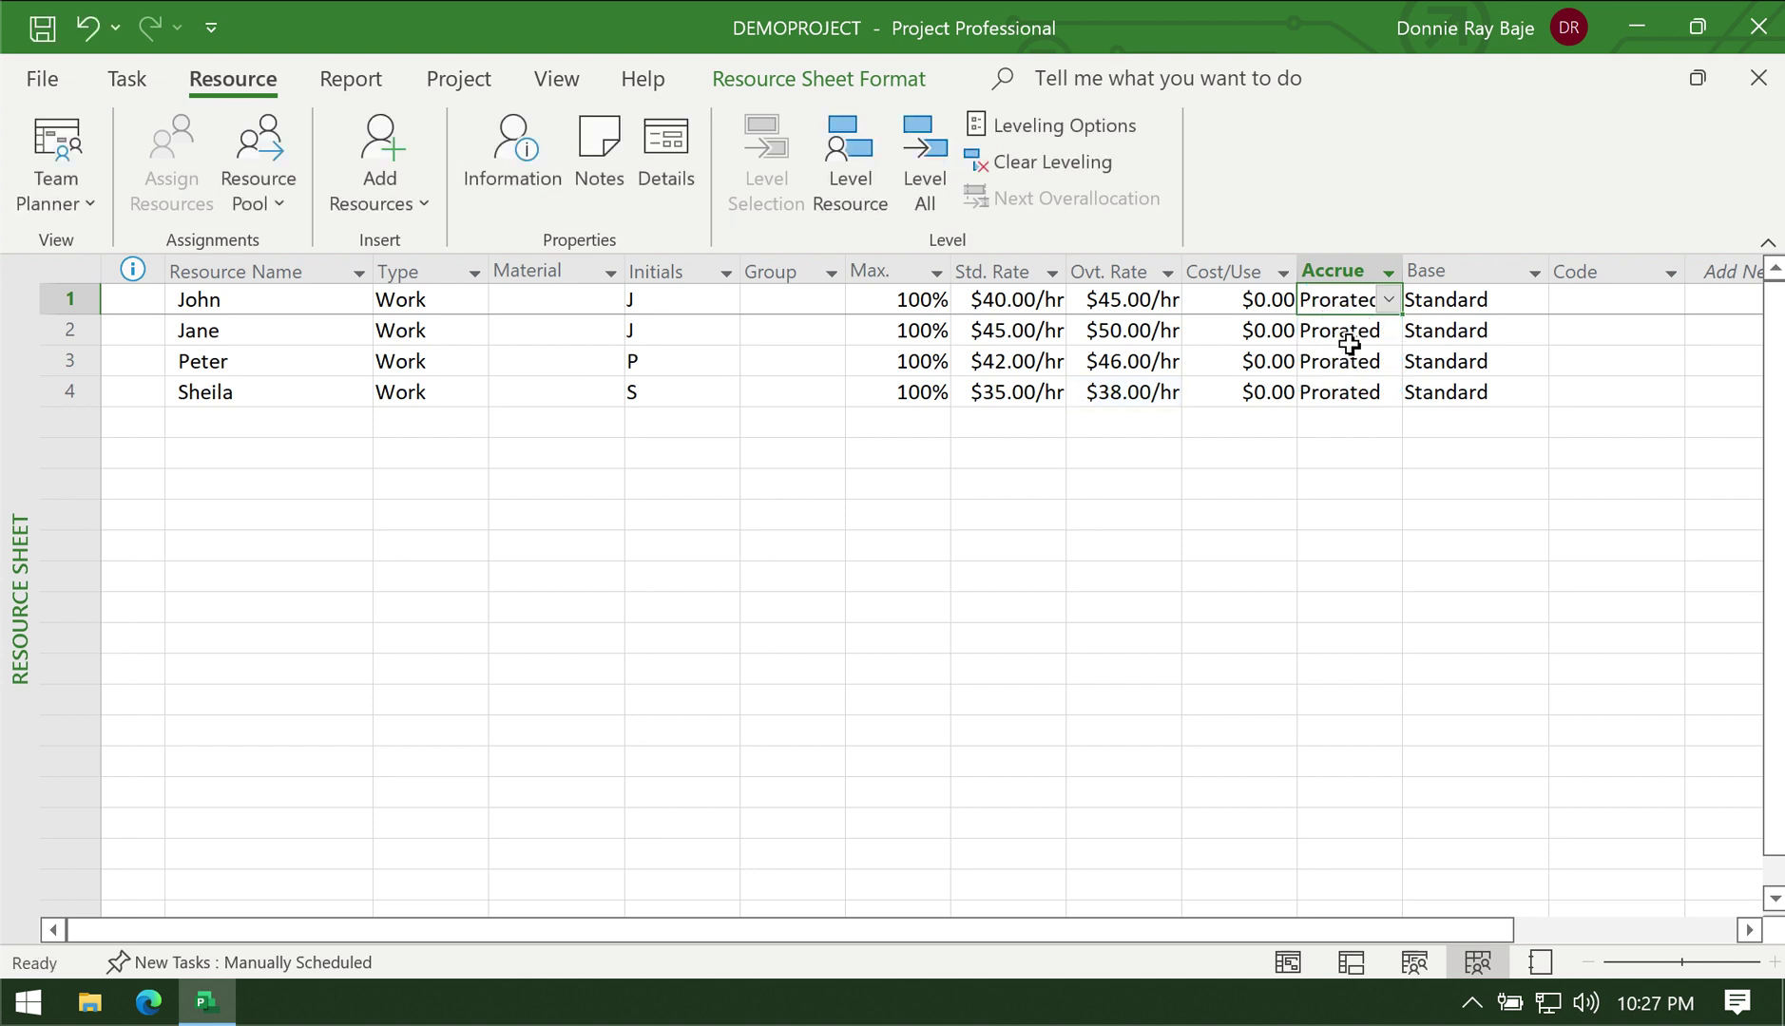
left_click(1359, 336)
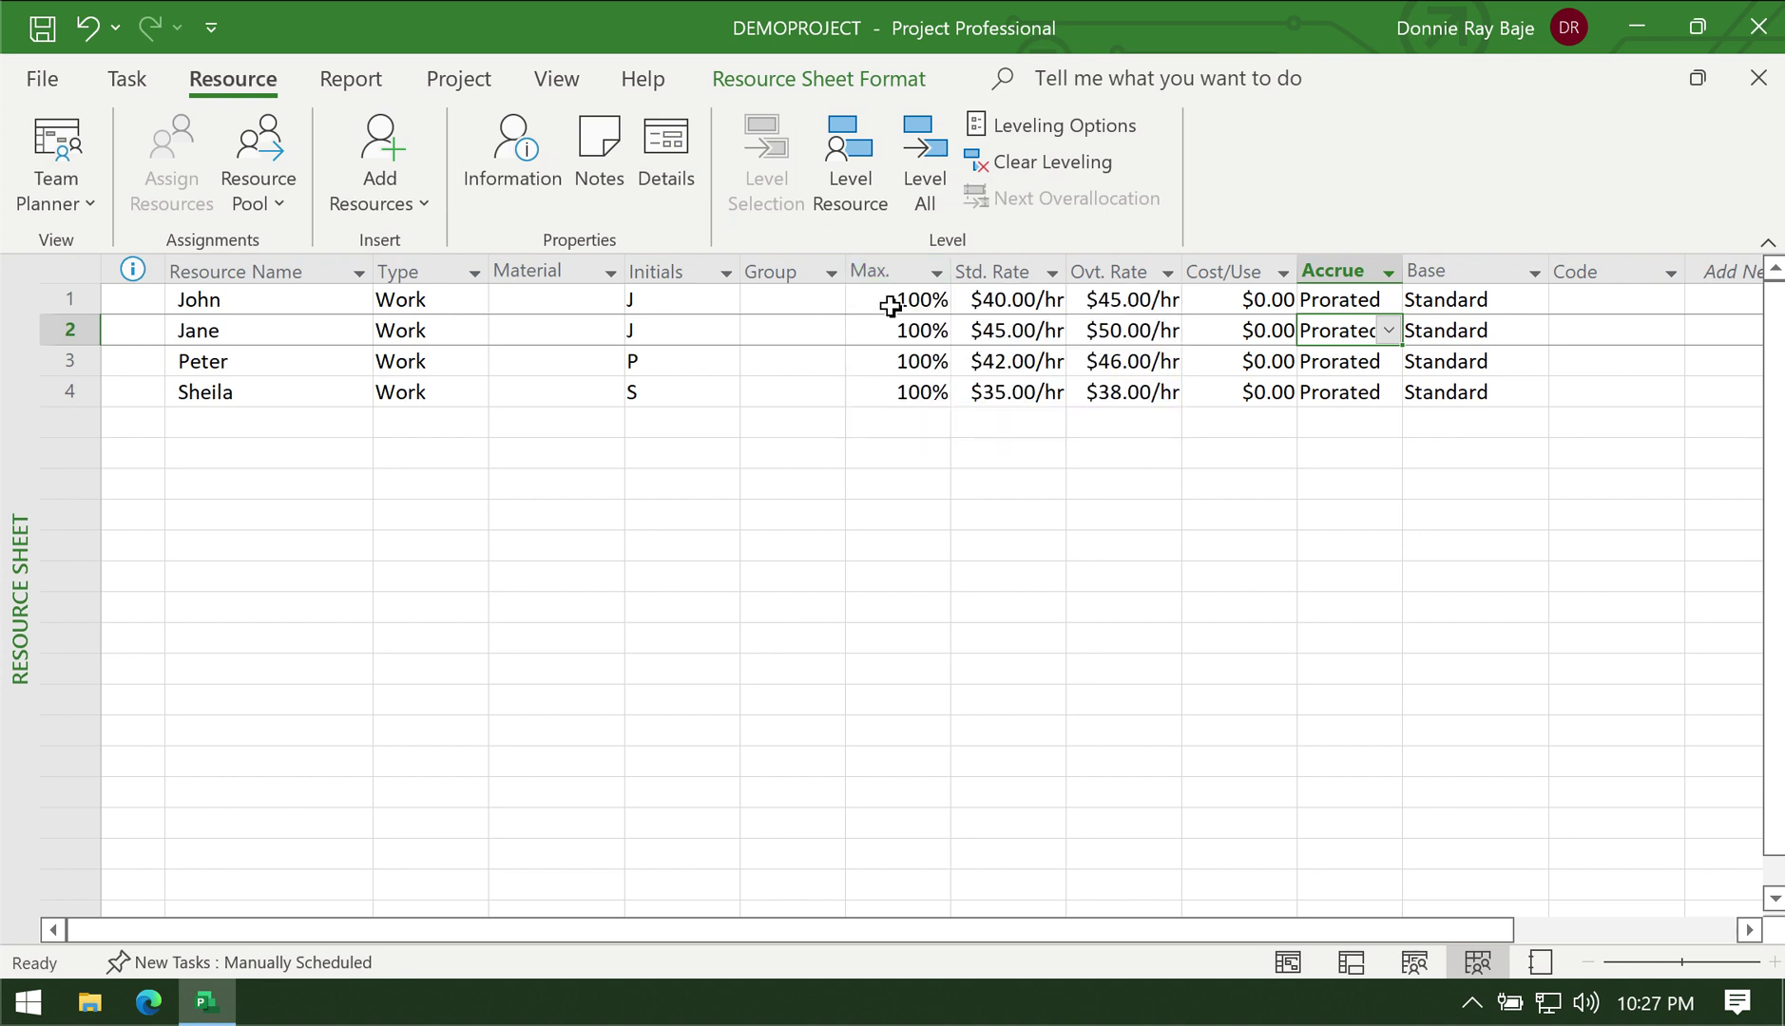
left_click(889, 305)
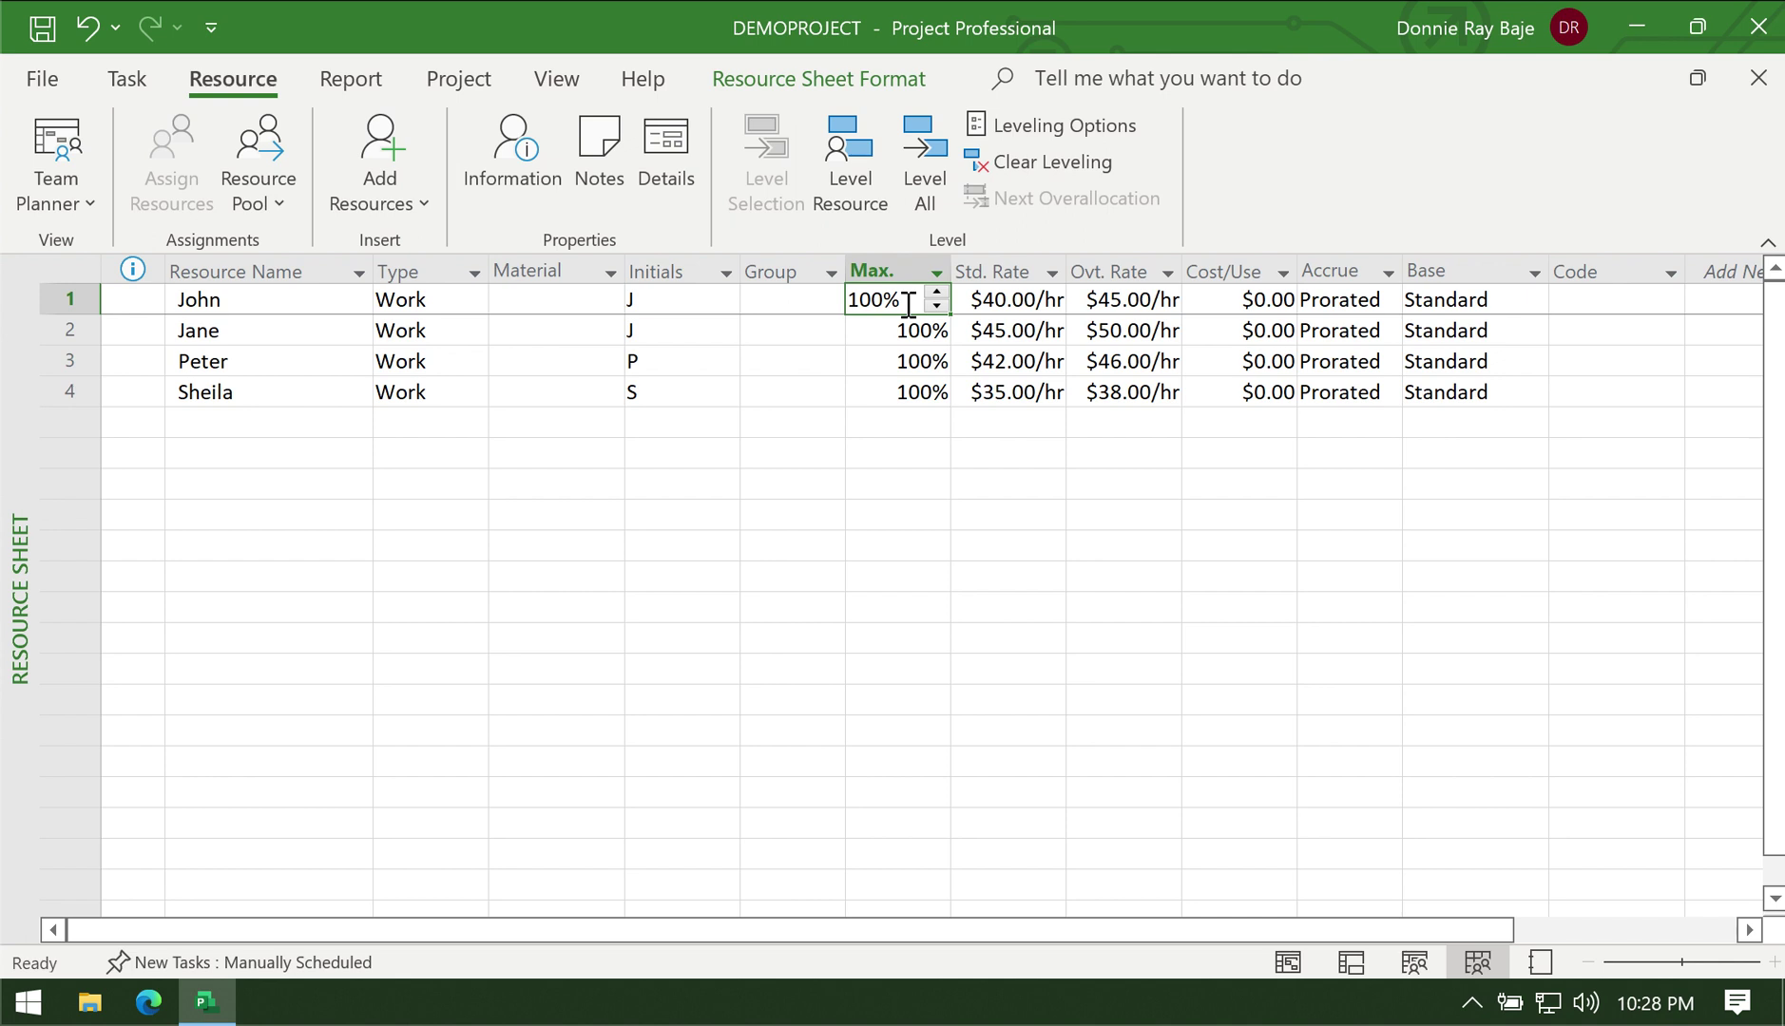
left_click(918, 331)
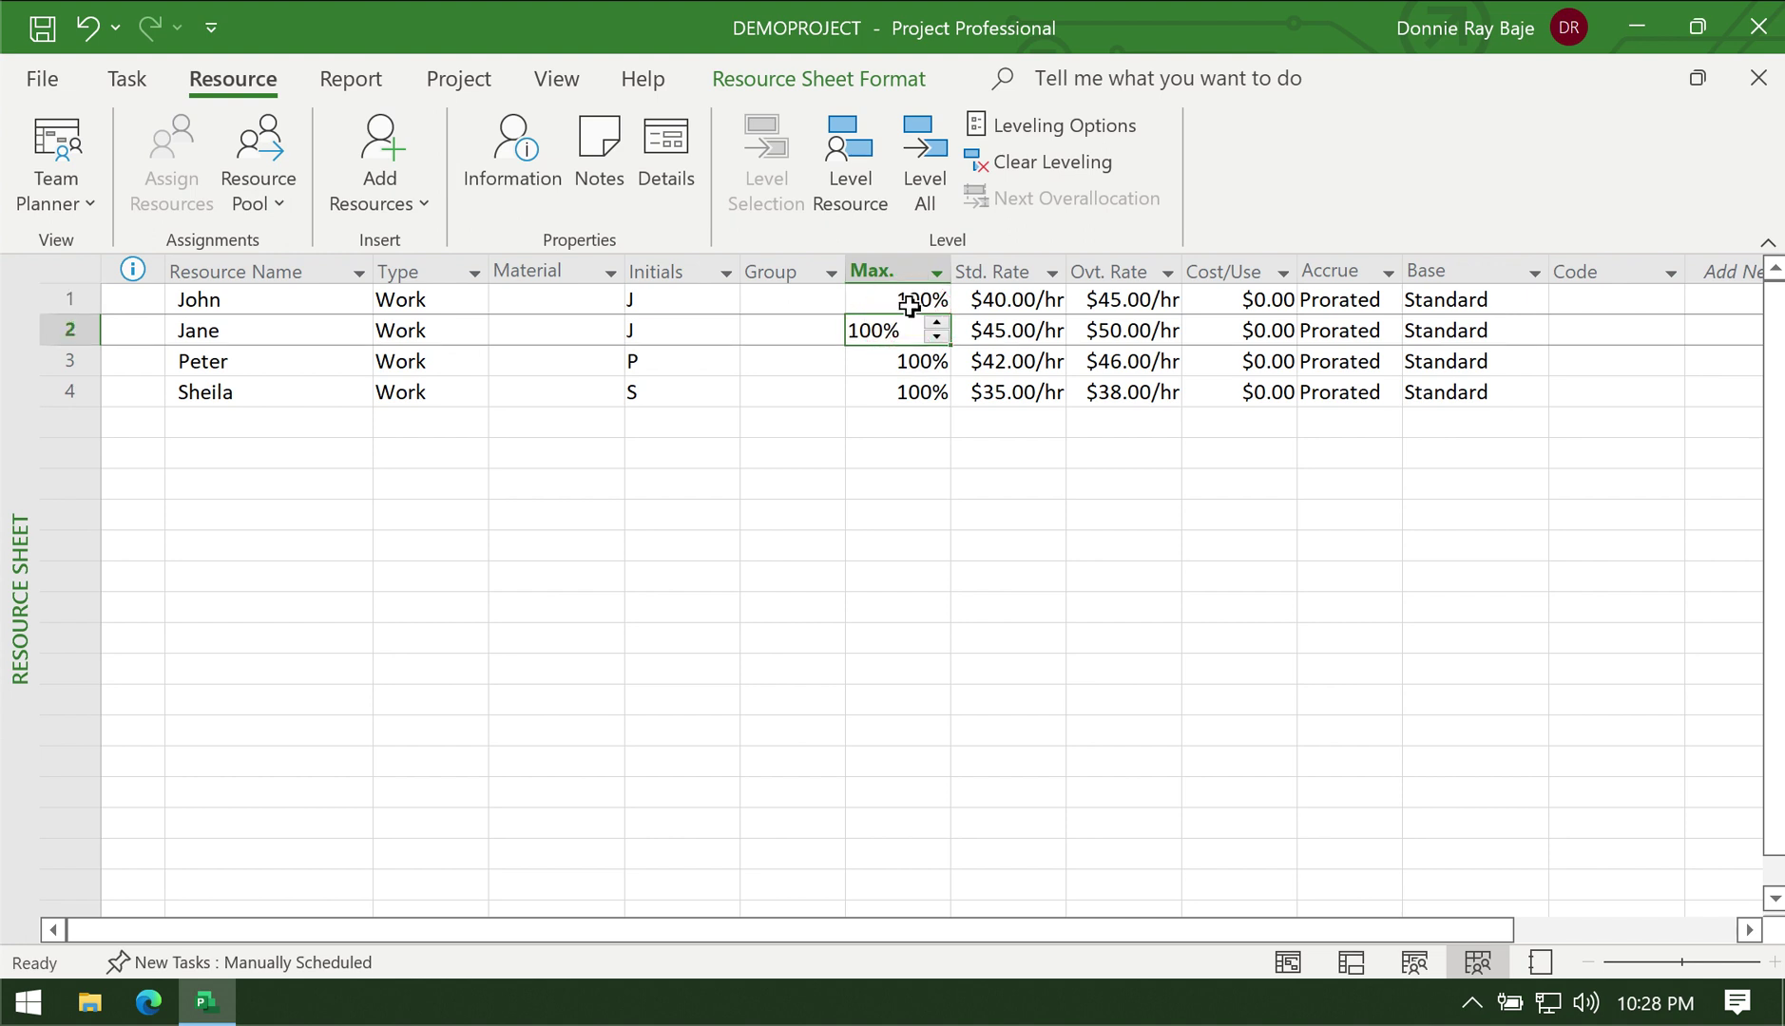
left_click(910, 300)
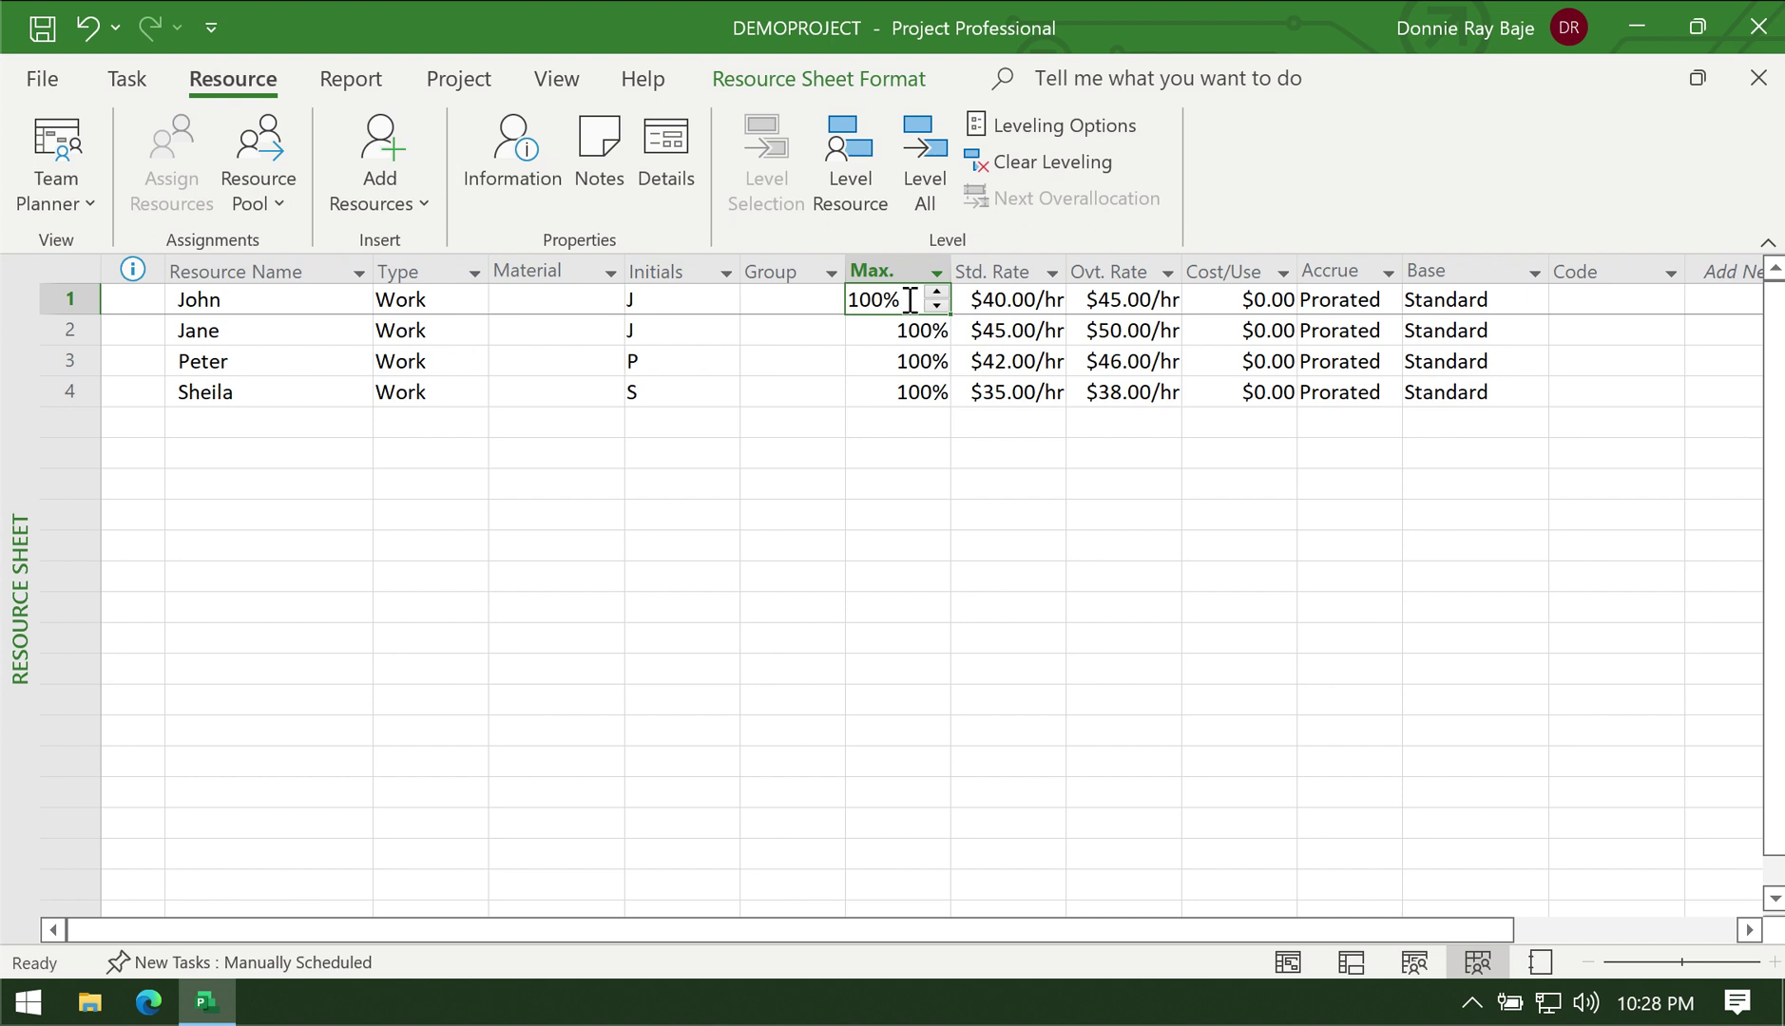
left_click(917, 331)
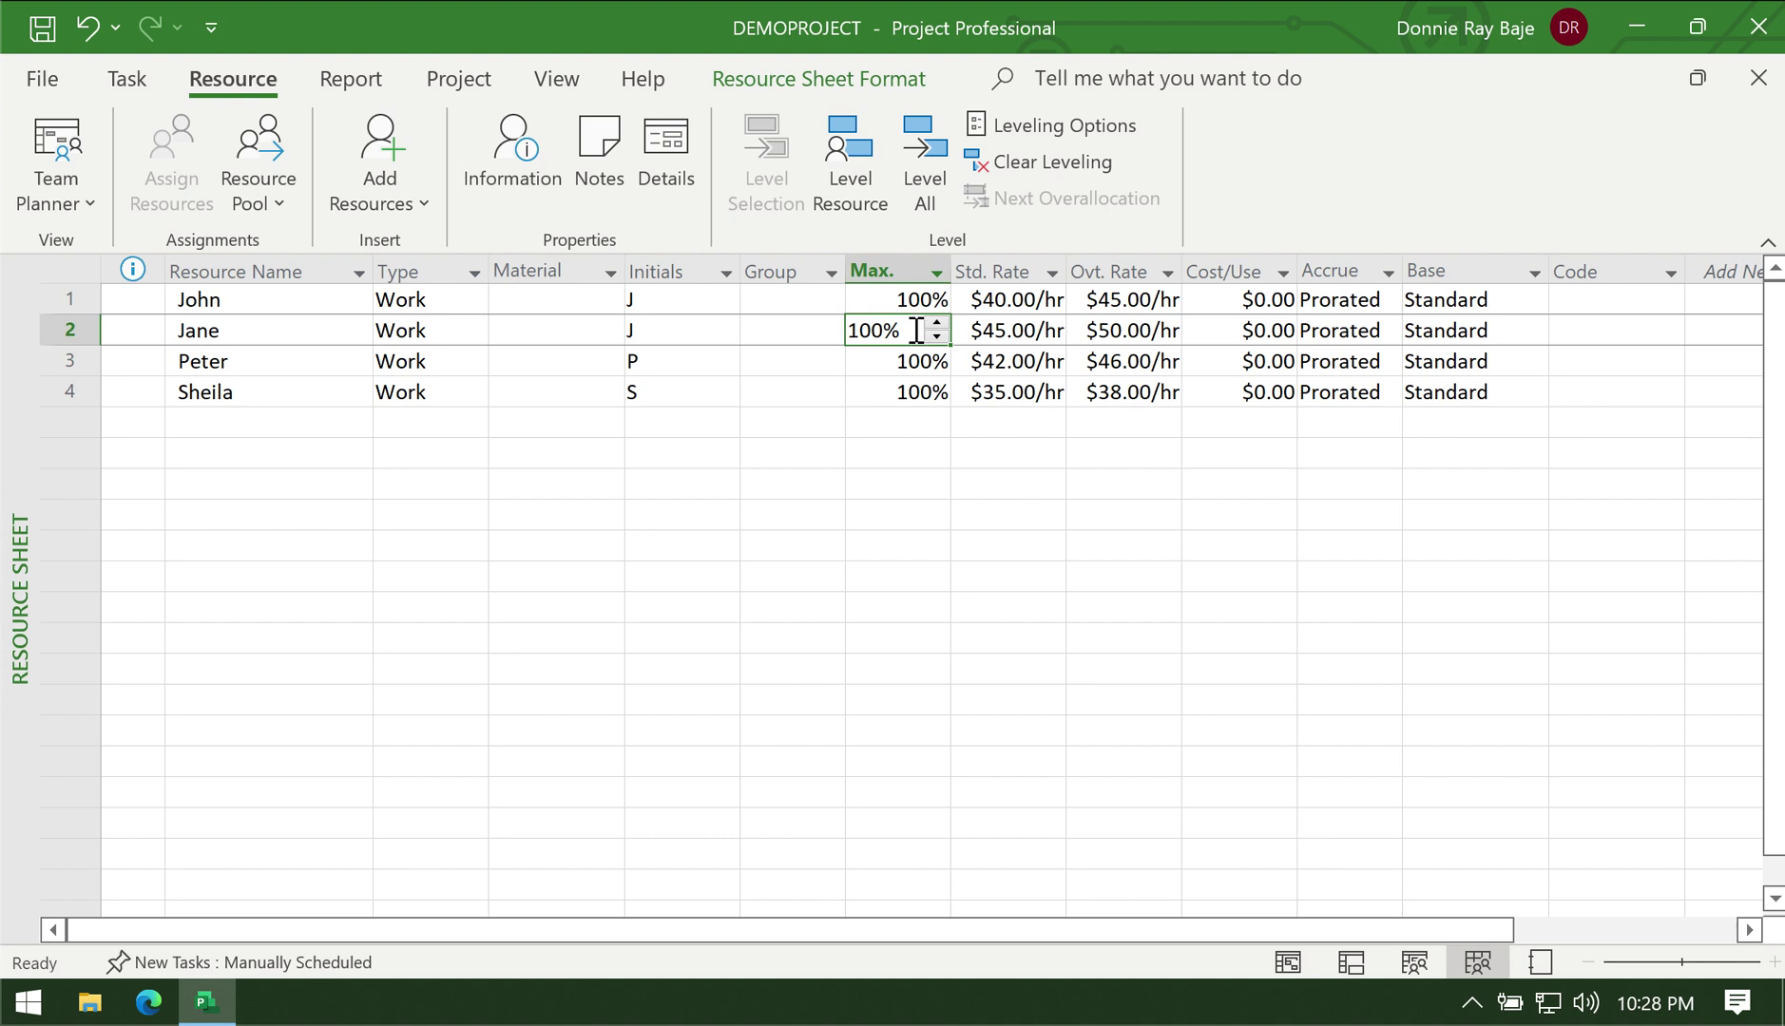
Step: Set the maximum units of the resource in the second row to 50%
double_click(915, 330)
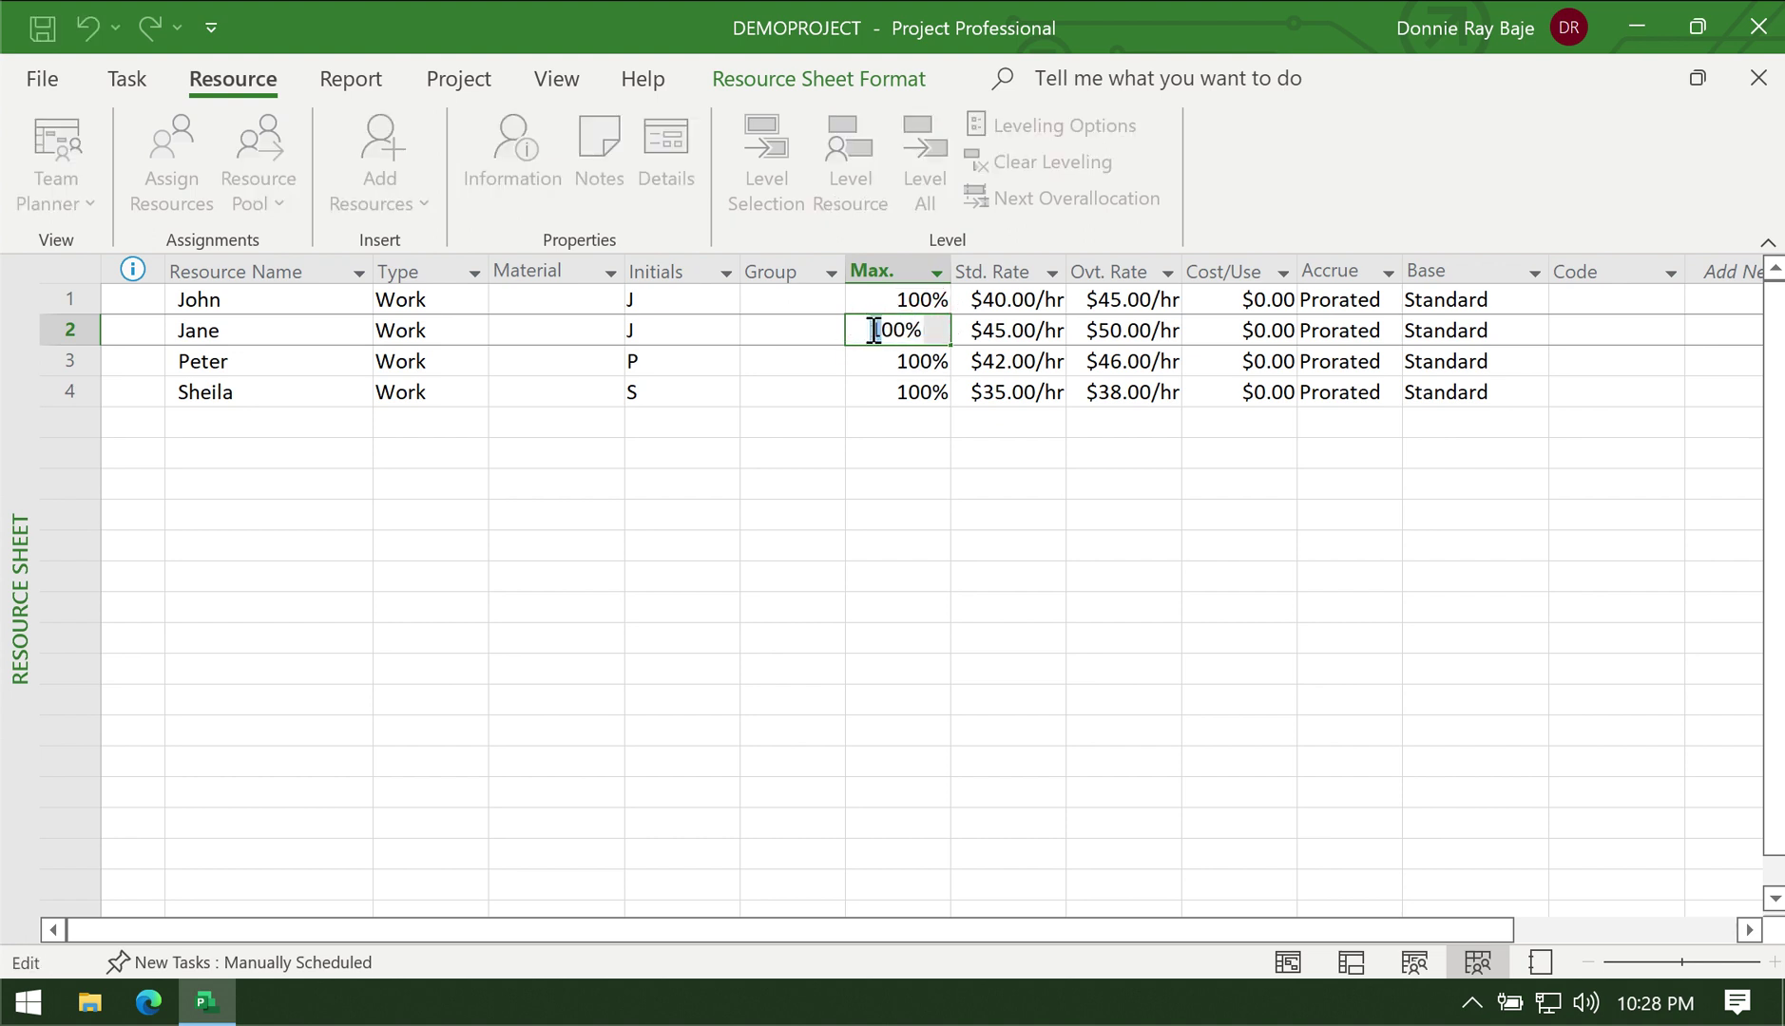
left_click_drag(874, 330, 926, 330)
type("50")
left_click(885, 360)
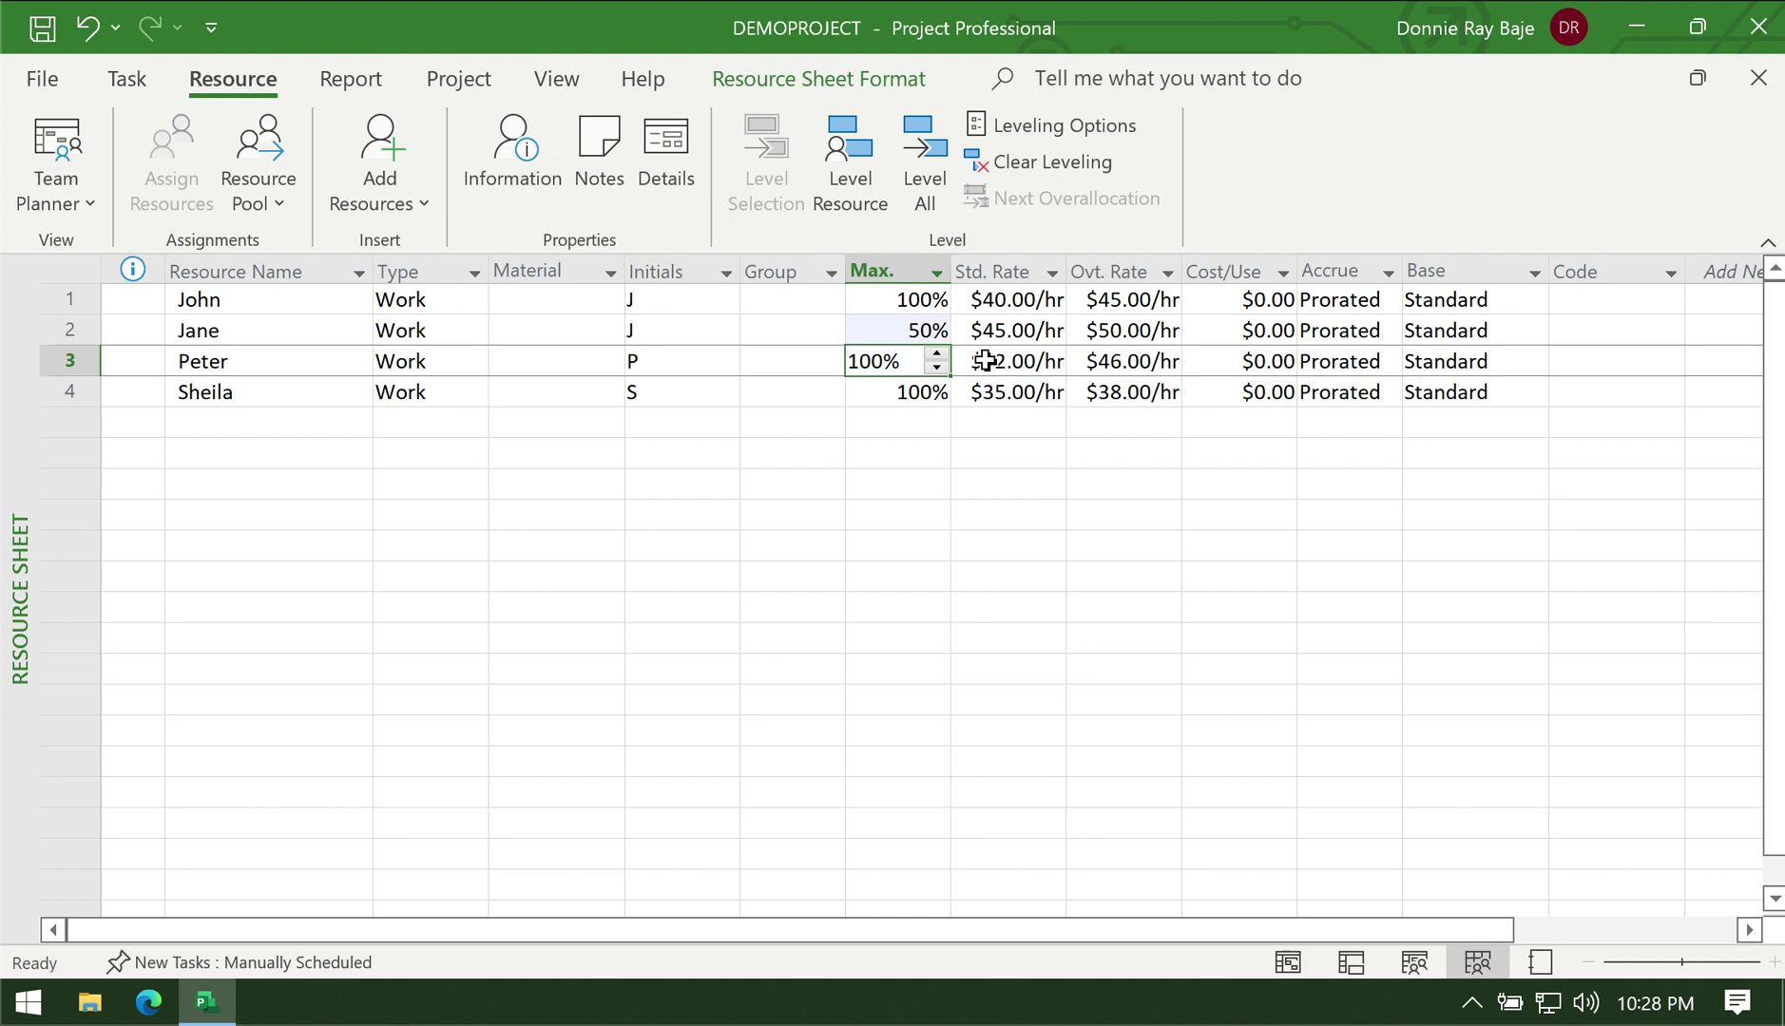
left_click(821, 344)
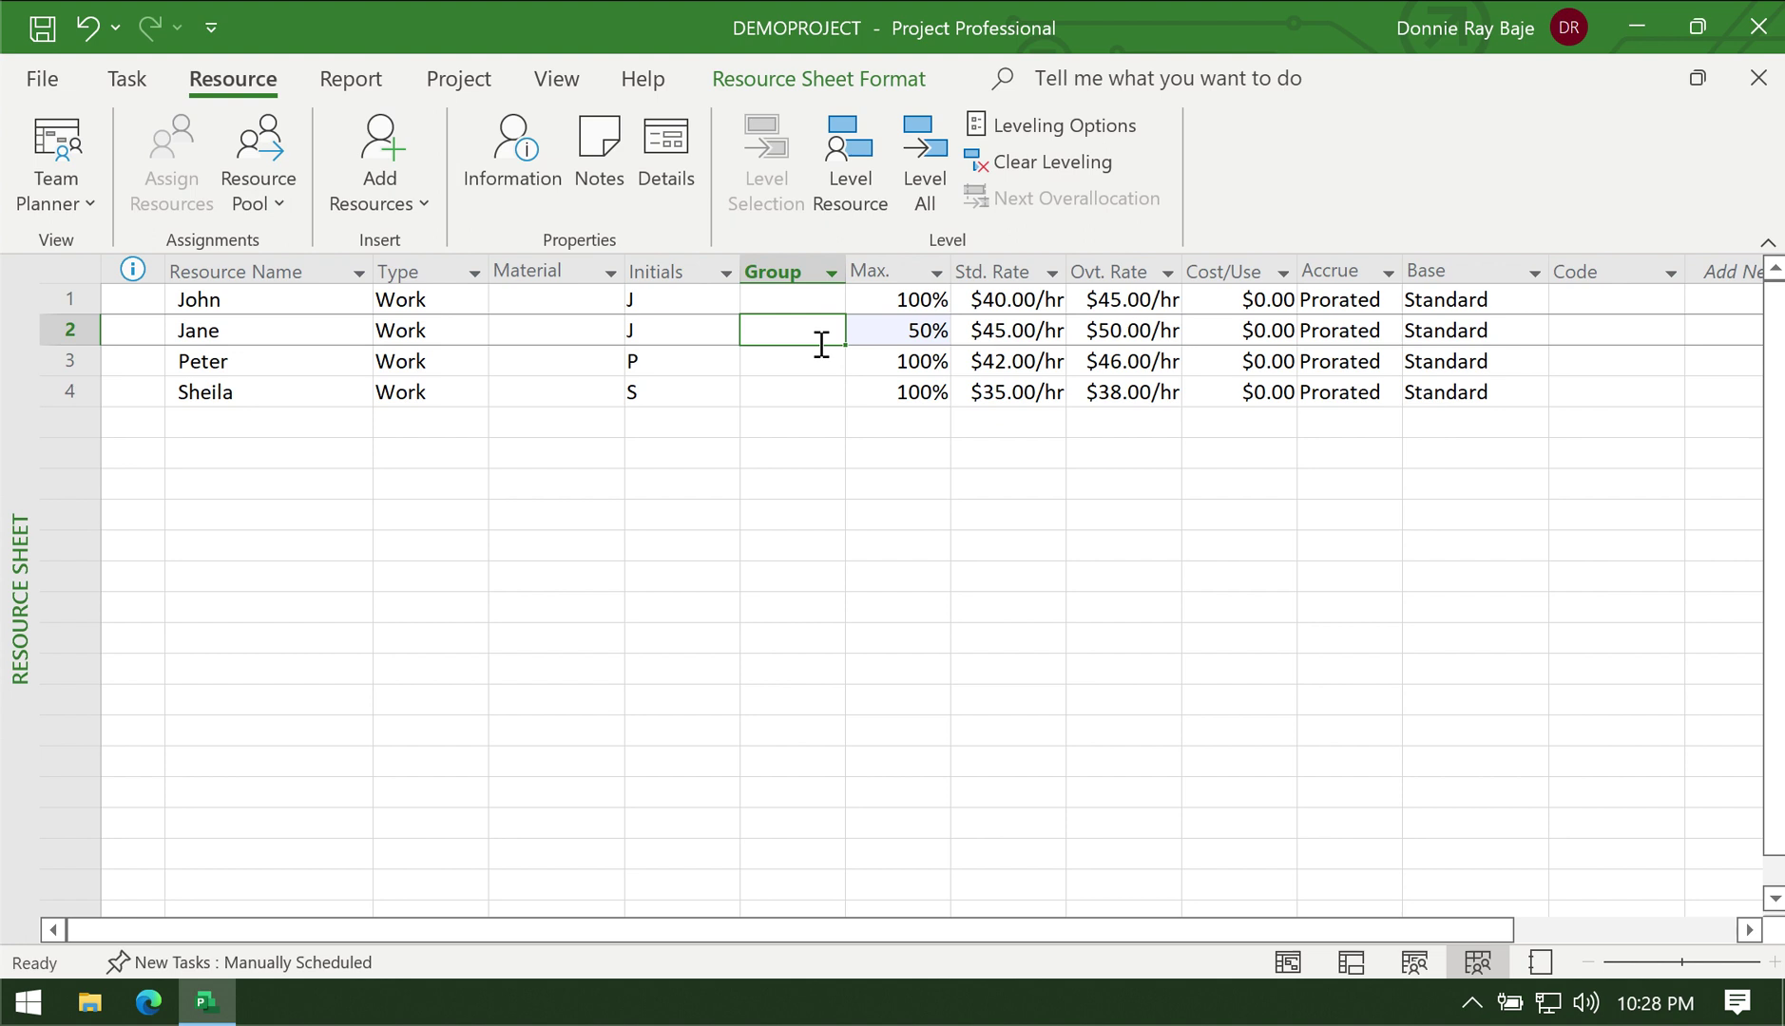
left_click(892, 337)
left_click(865, 361)
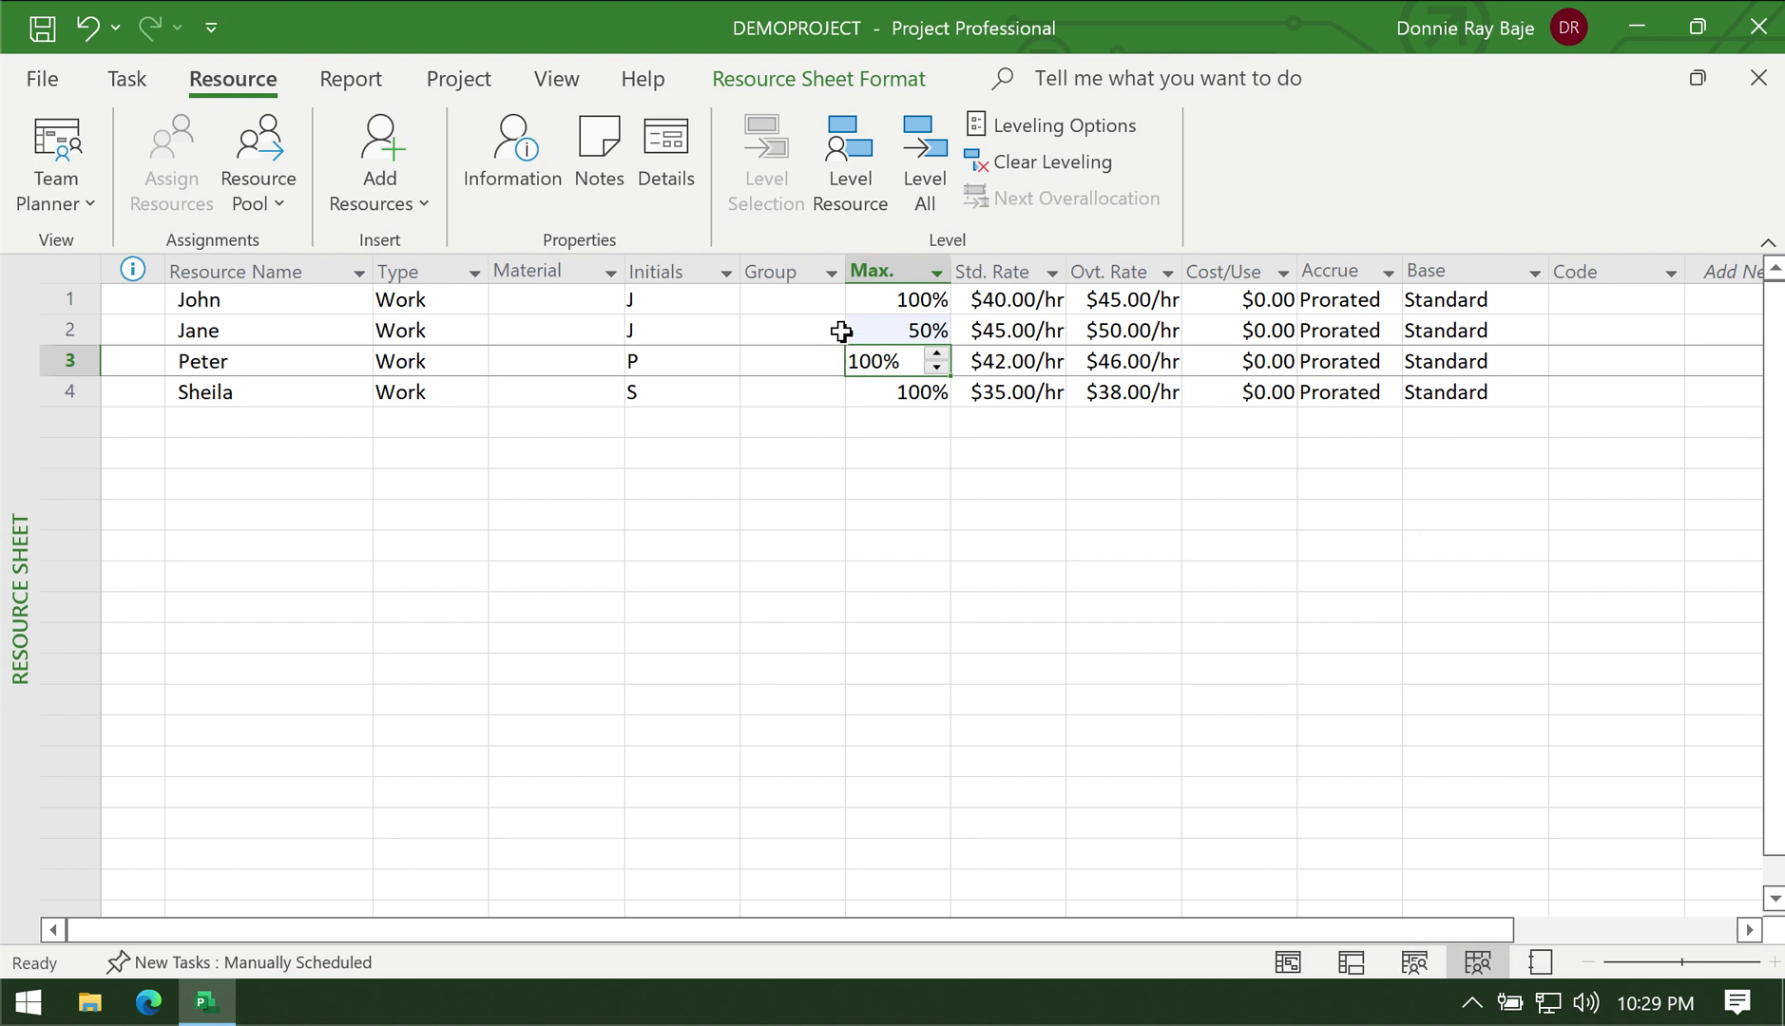
left_click(823, 332)
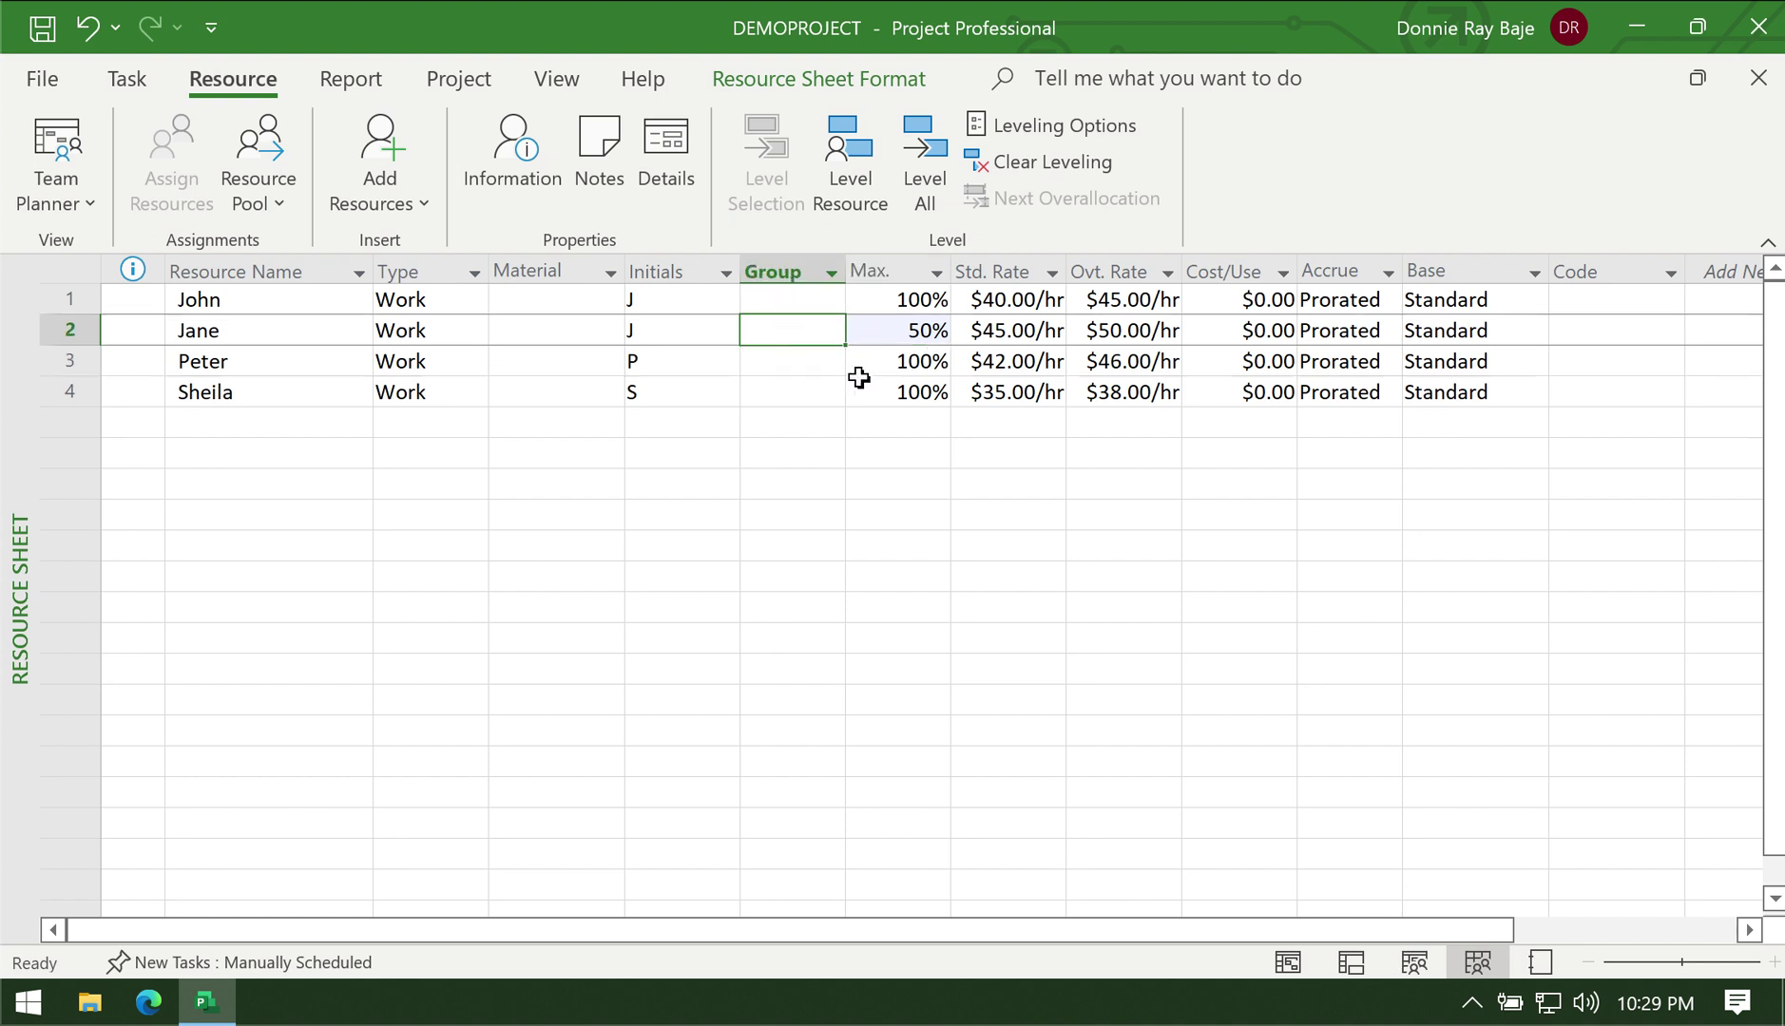
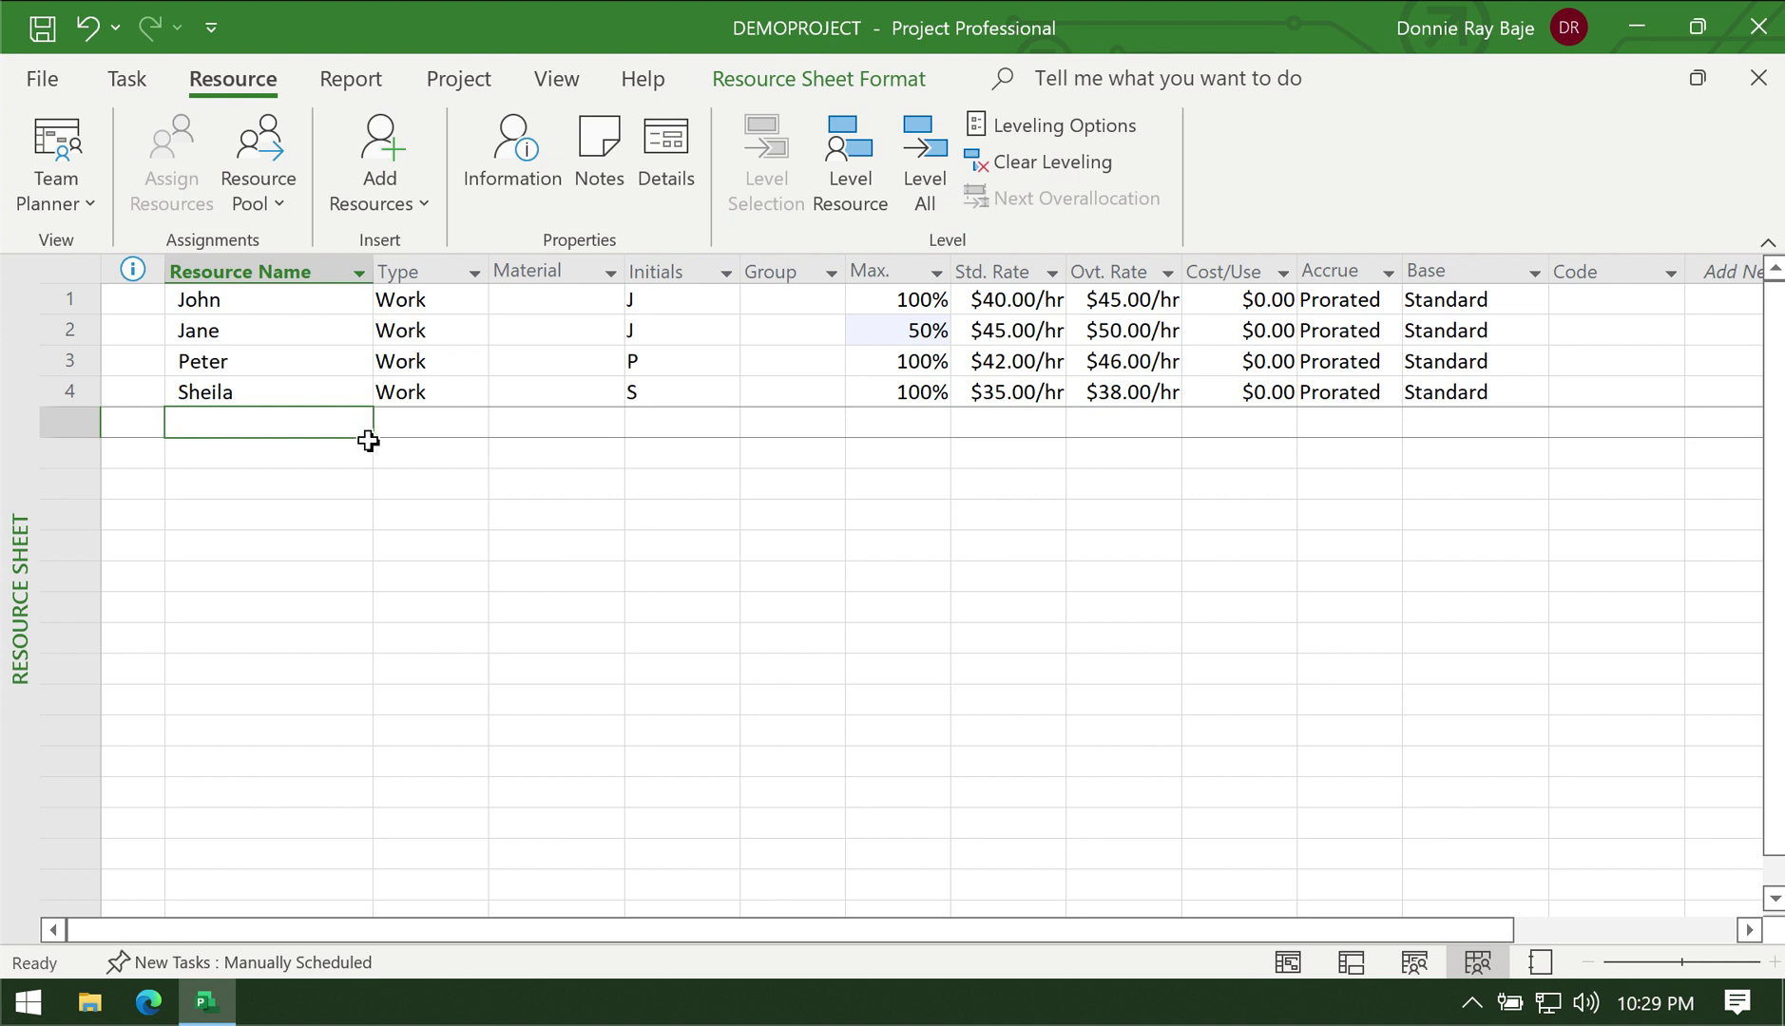
Step: Add three resources named Cement, Wood and Sand in the empty rows below the people
type("Cement")
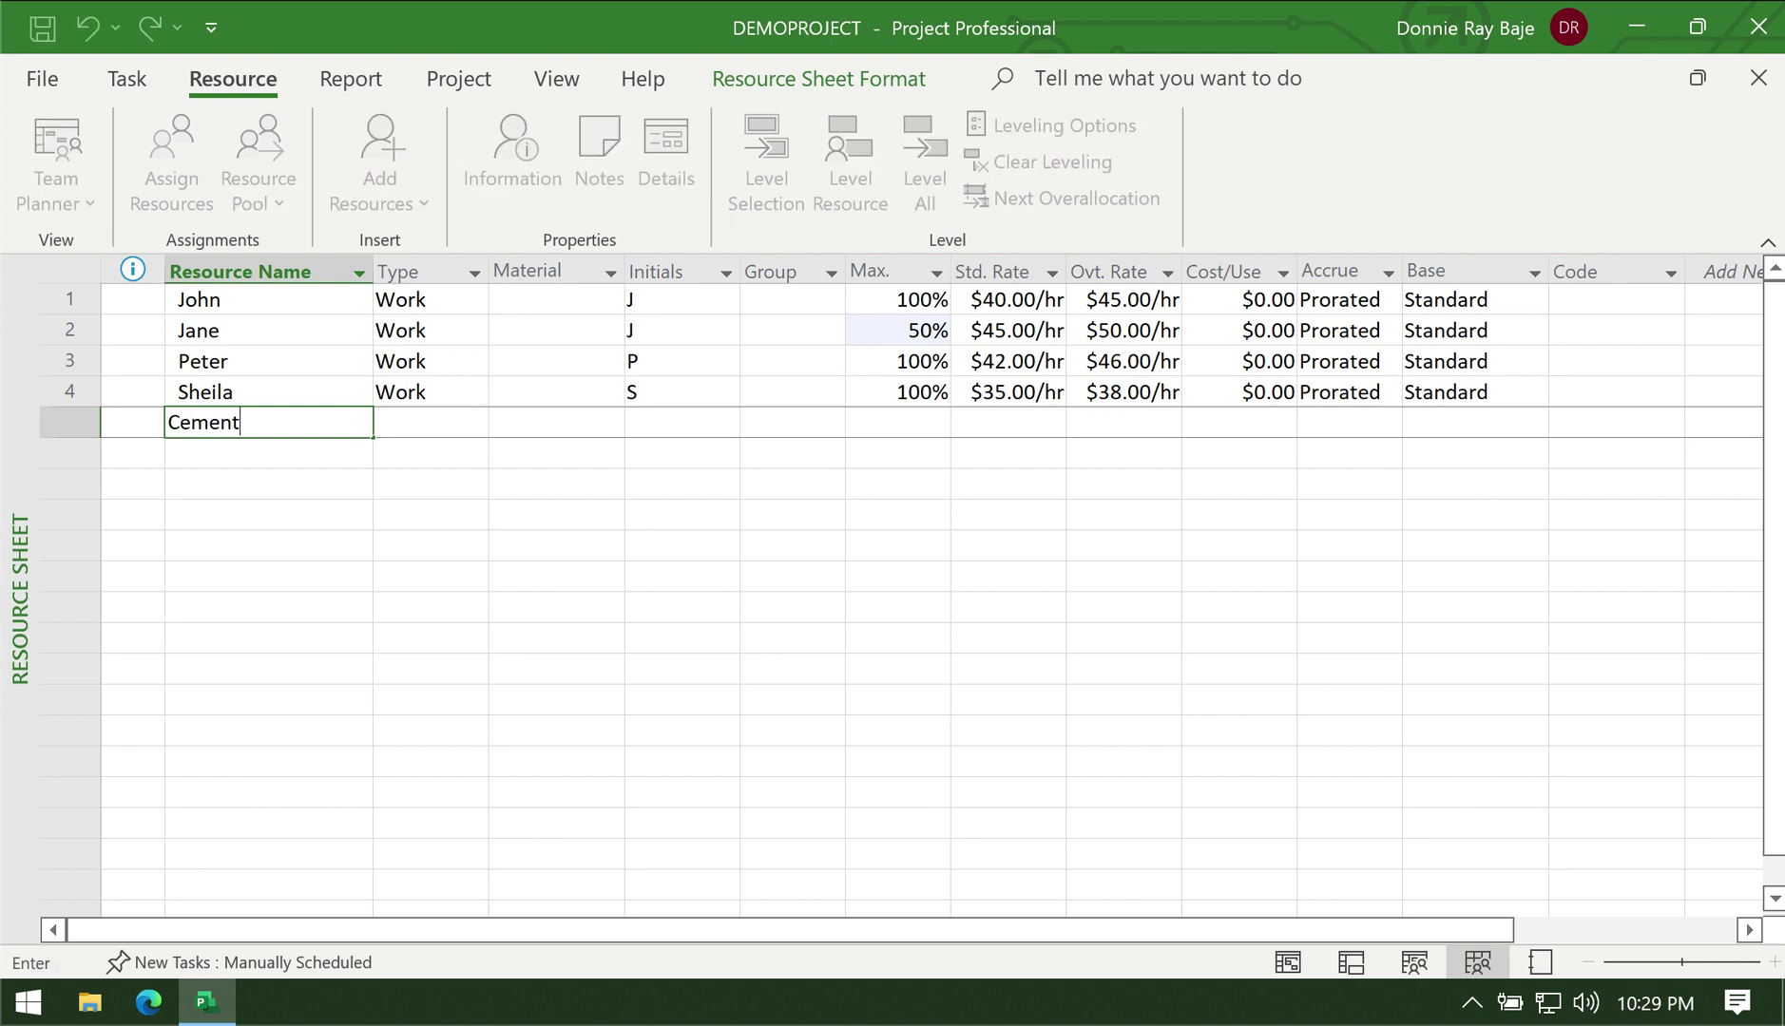
key("Return")
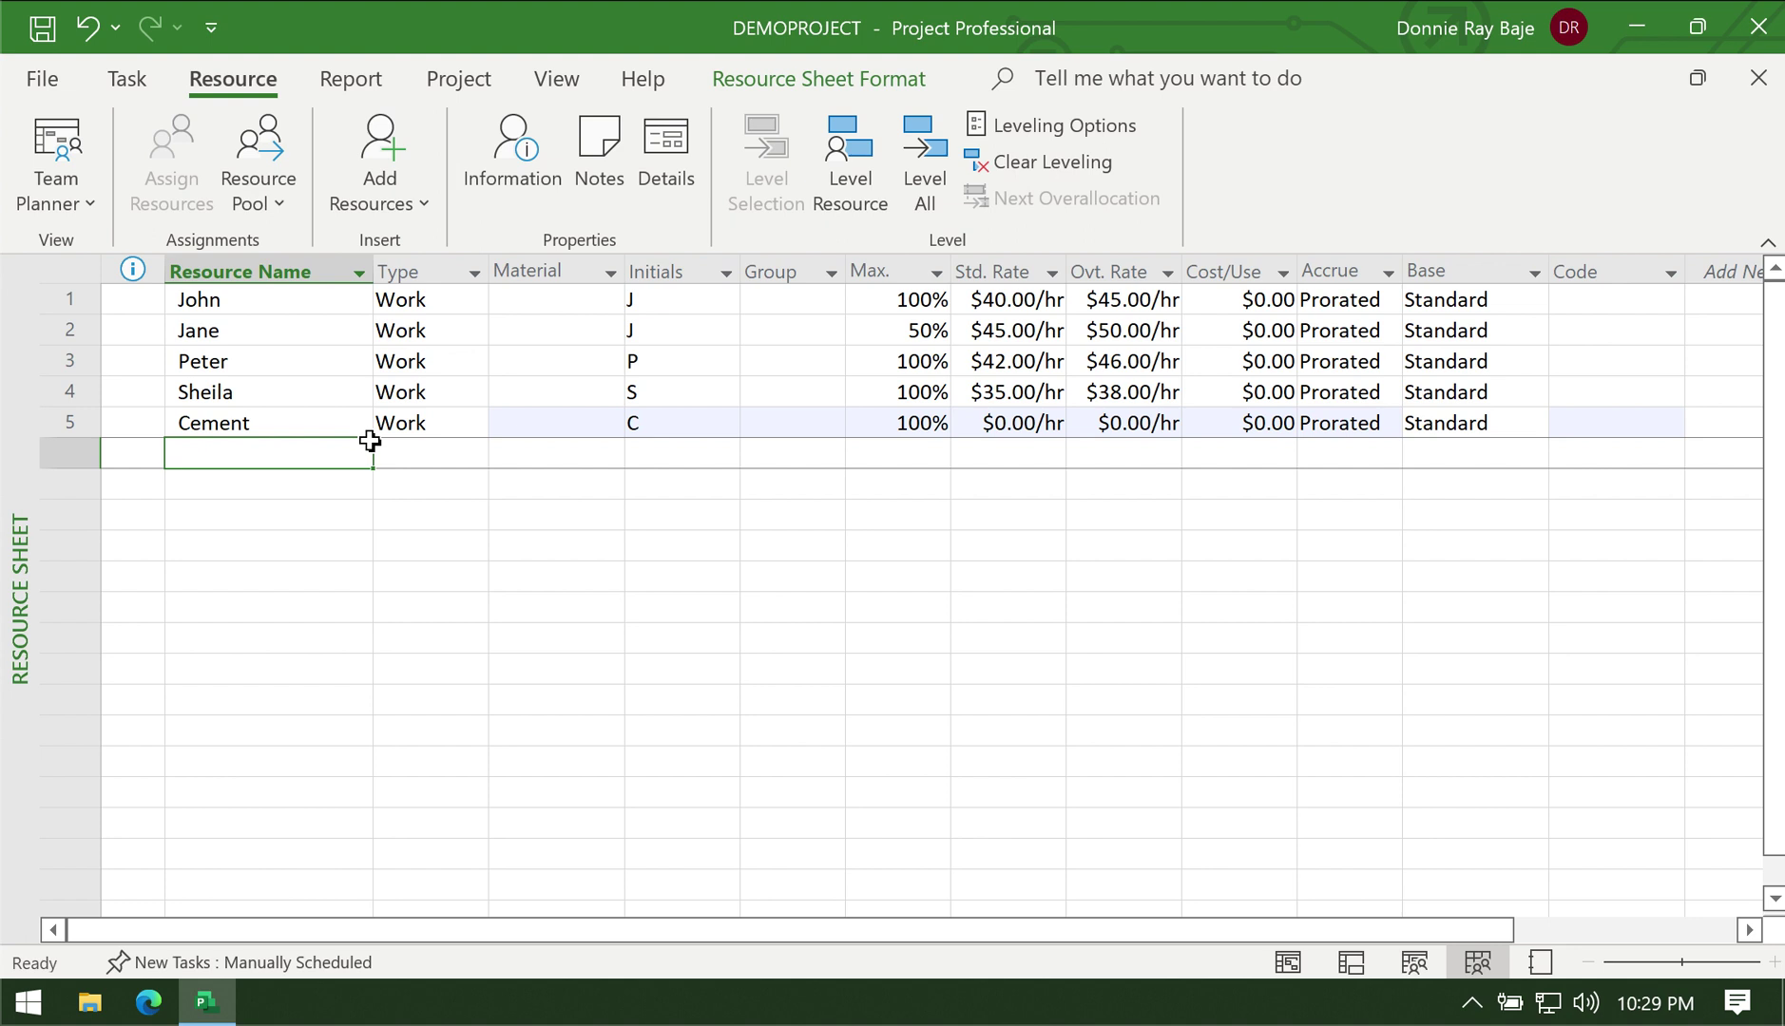
type("Wood")
key("Return")
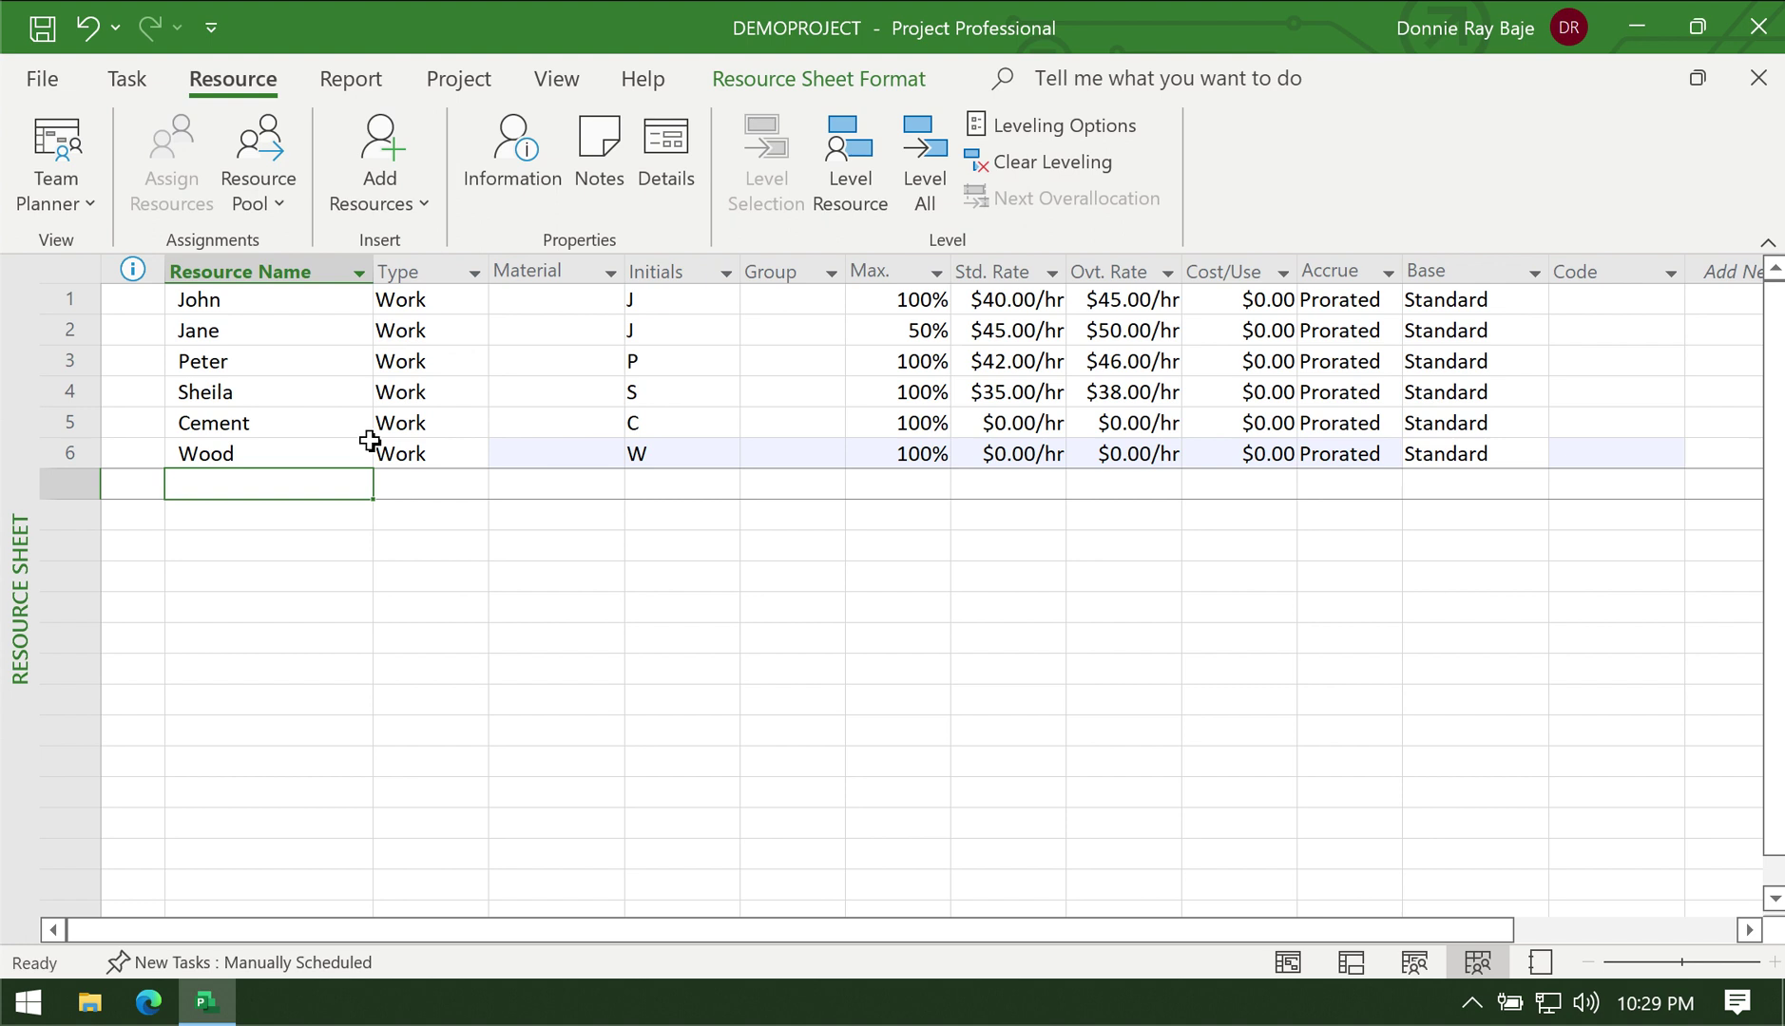
type("W")
key("BackSpace")
type("and")
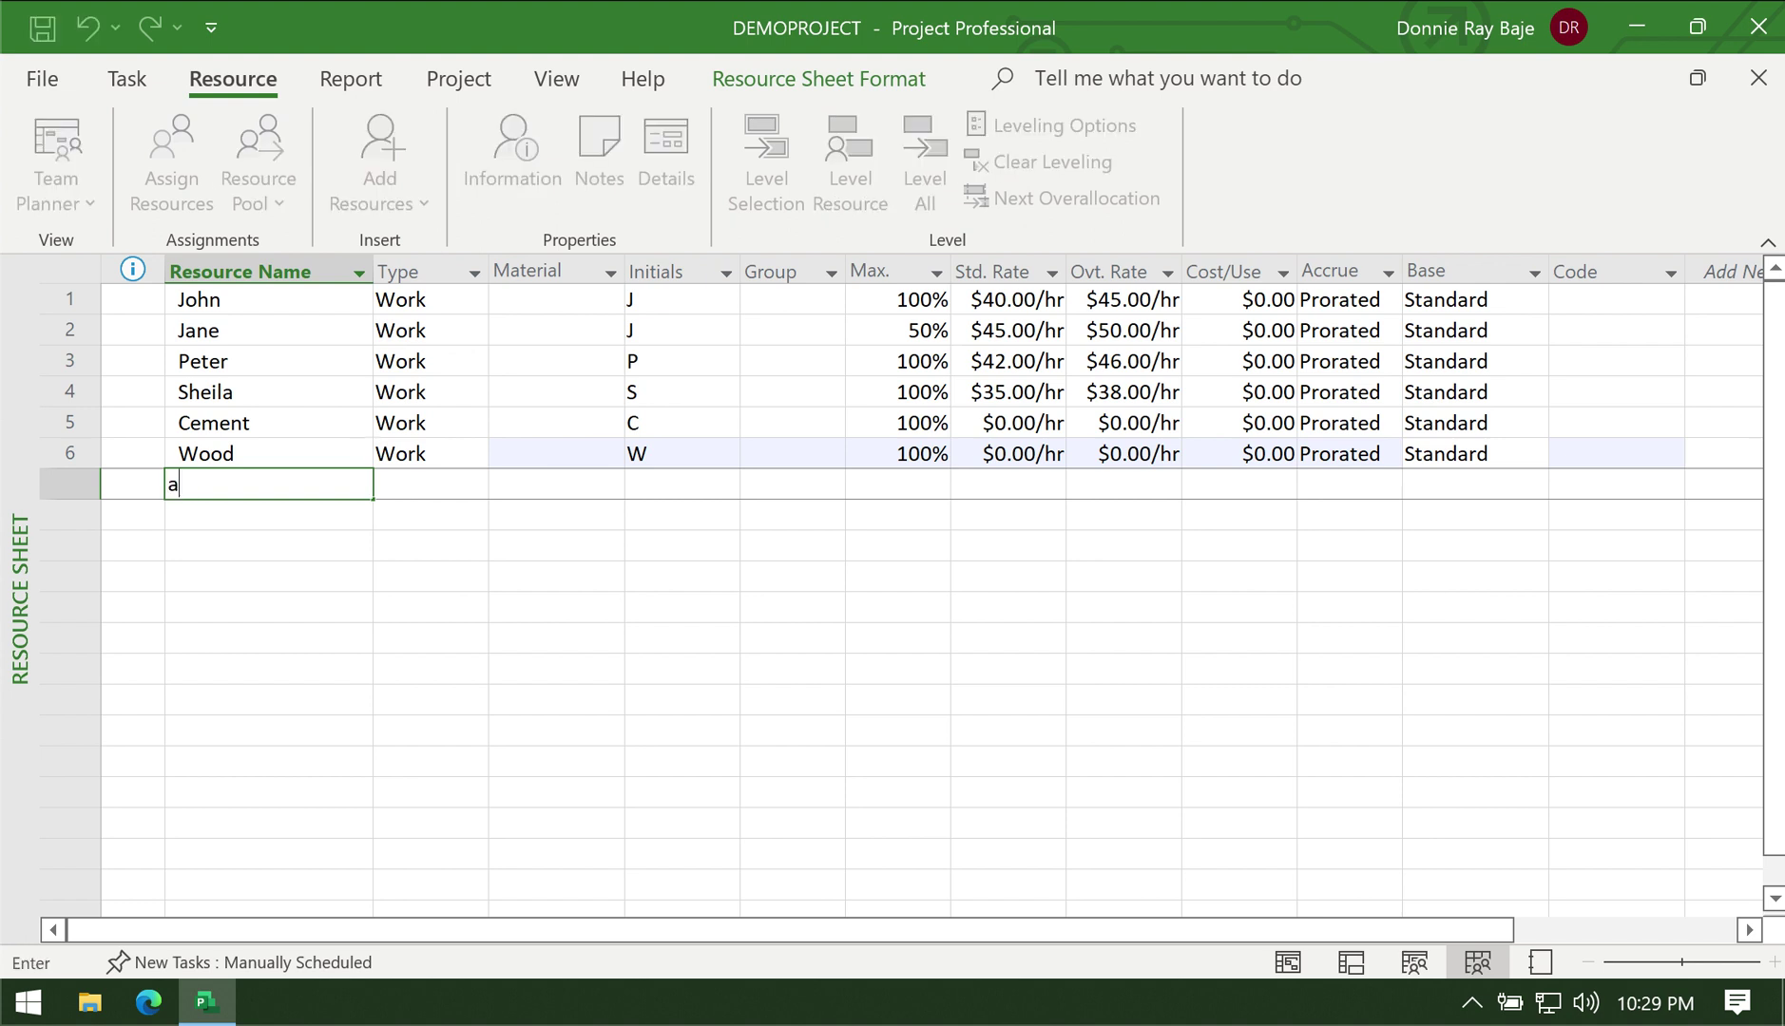
key("BackSpace")
key("BackSpace")
key("BackSpace")
type("Sand")
key("Return")
Step: Add two more resources below Sand, named Nails and Steel Poles
type("Ni")
type("ils")
key("Return")
type("Ste")
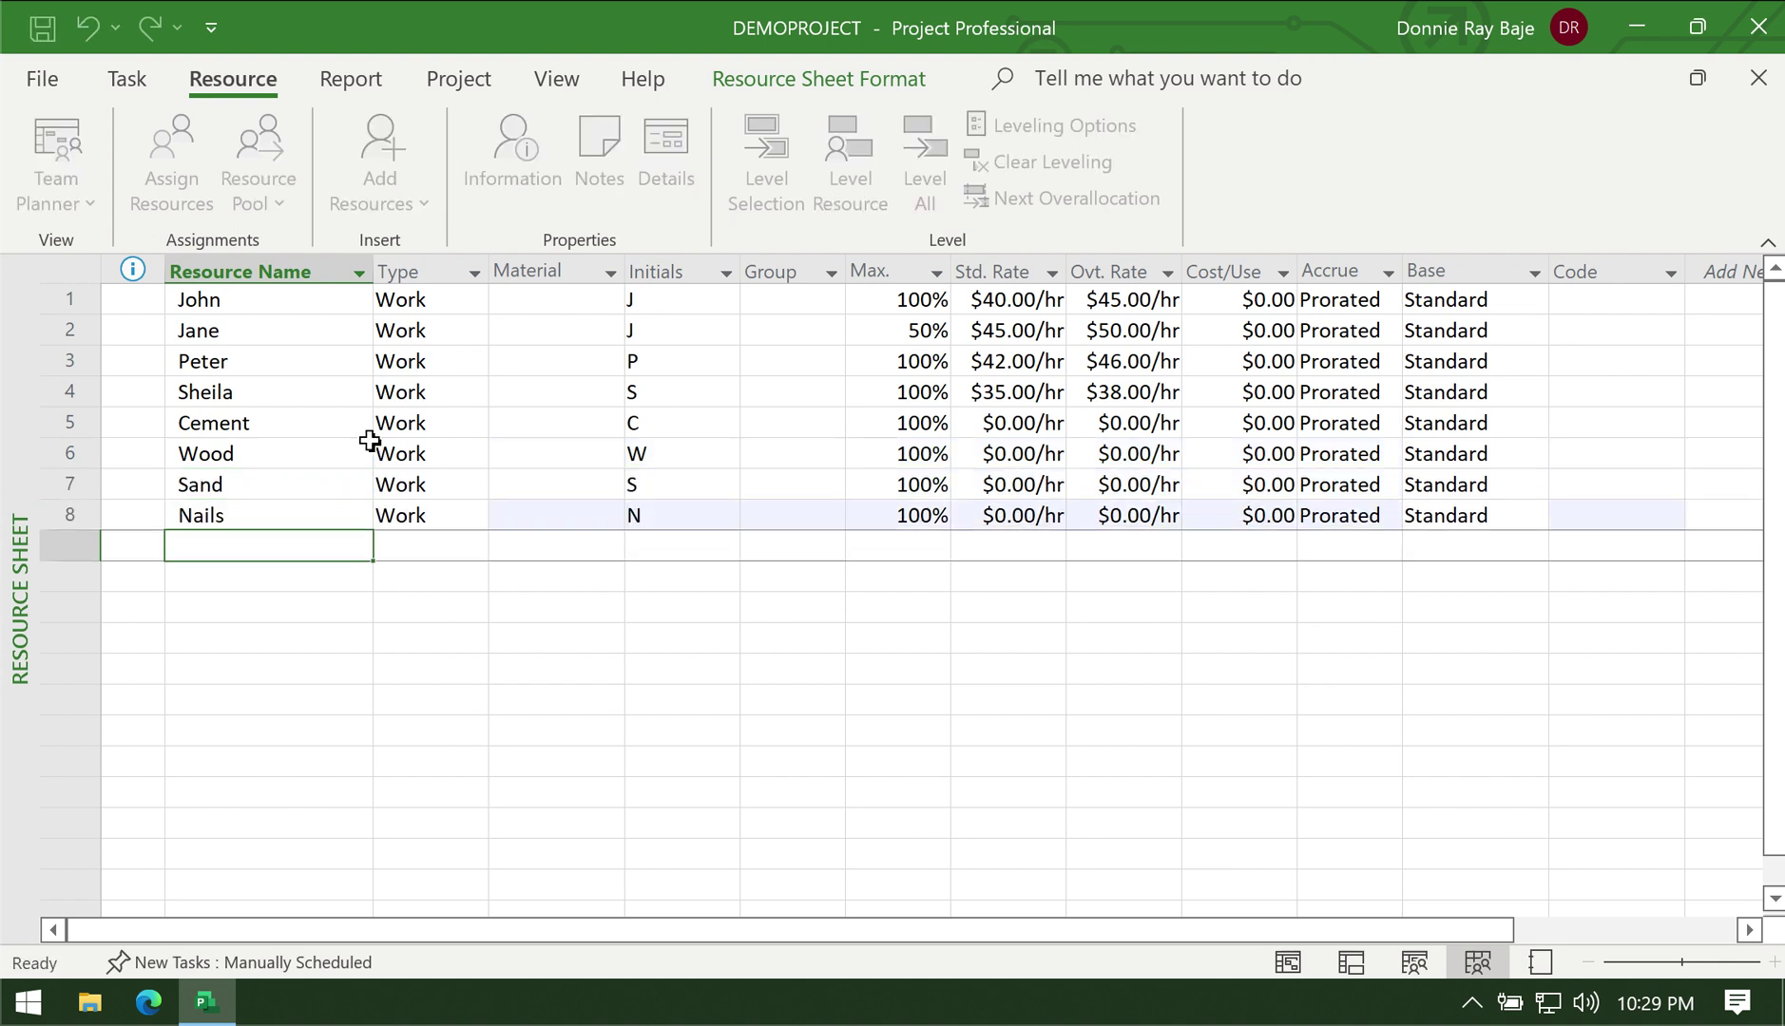
type("el Poles")
key("Return")
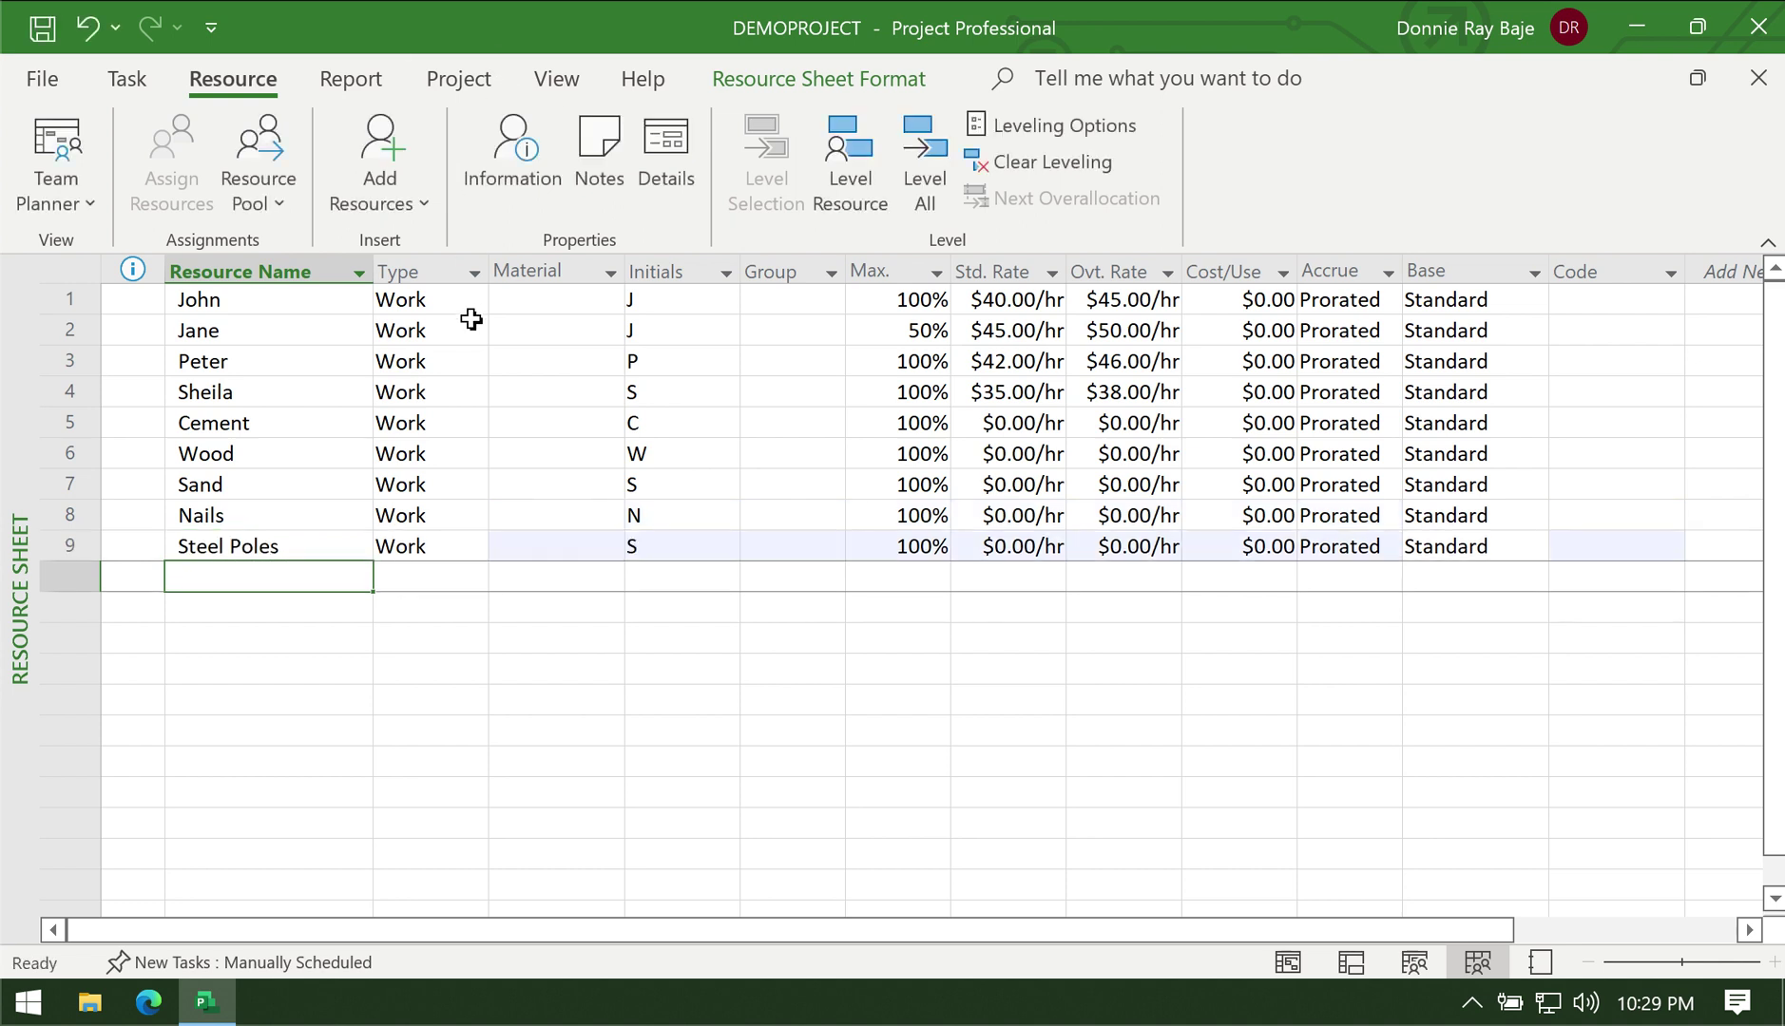
Step: Change the resource type of Cement and Wood to Material
left_click(449, 418)
left_click(473, 422)
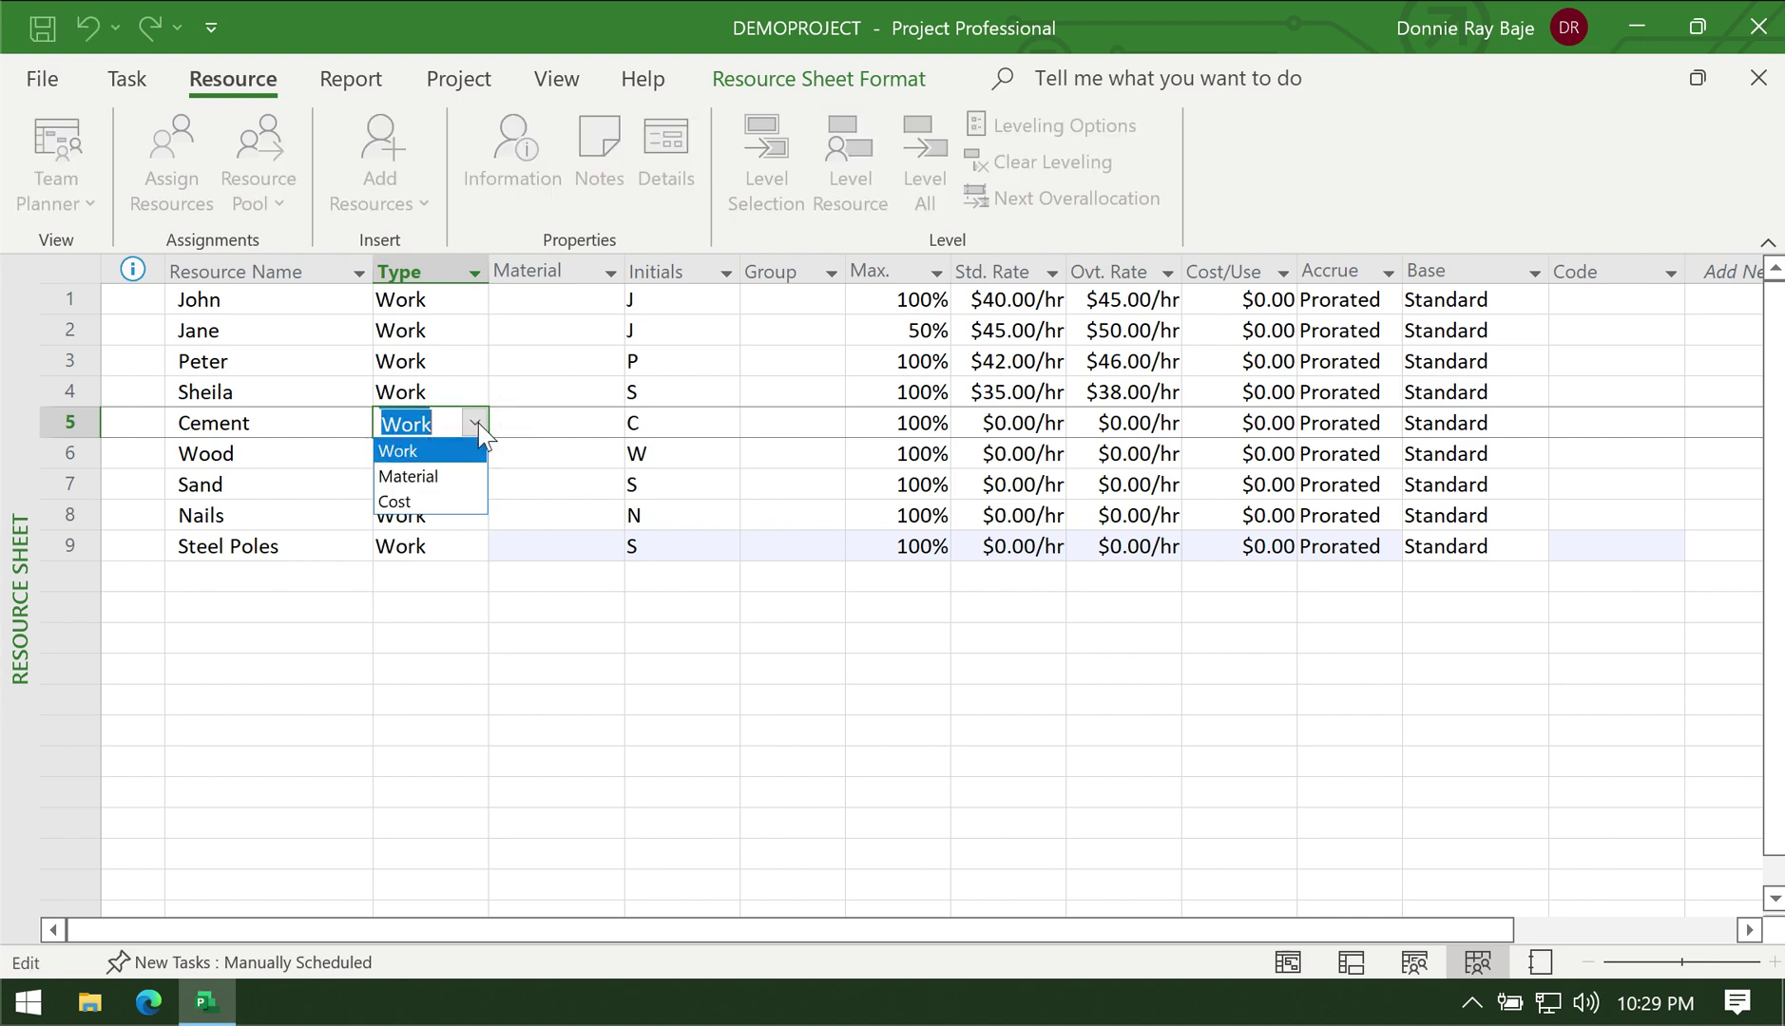
left_click(439, 474)
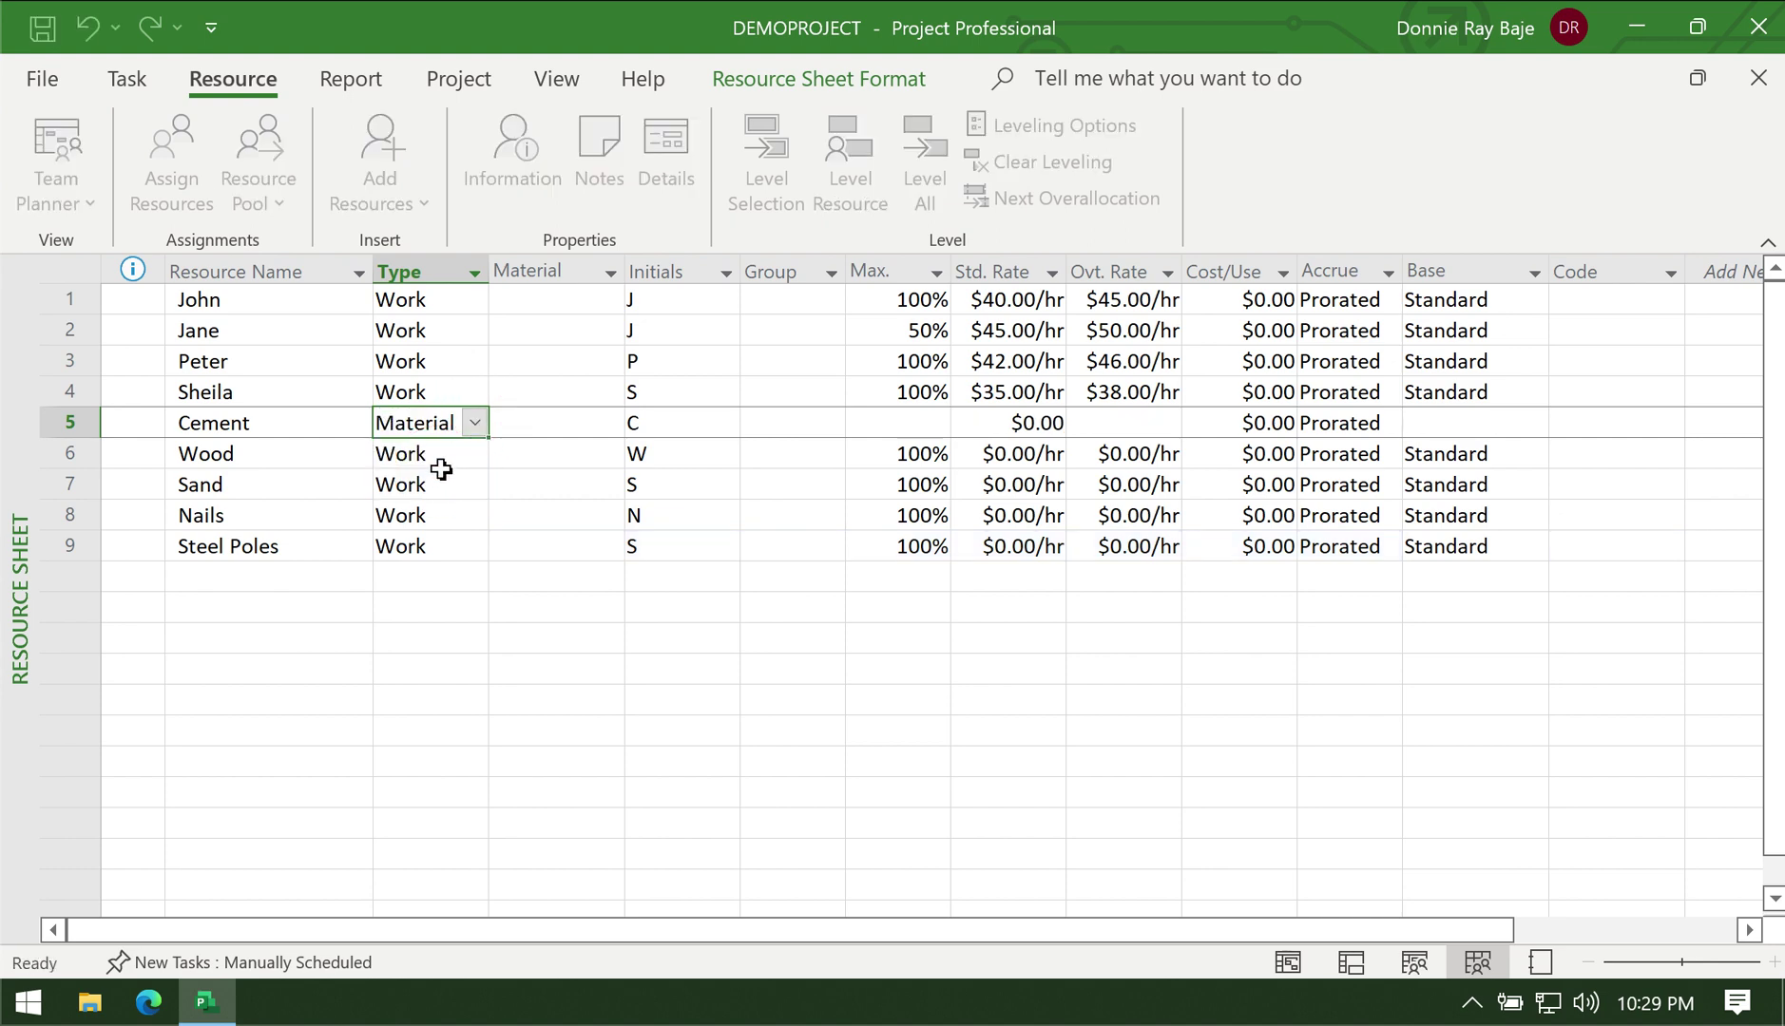
left_click(455, 456)
left_click(473, 453)
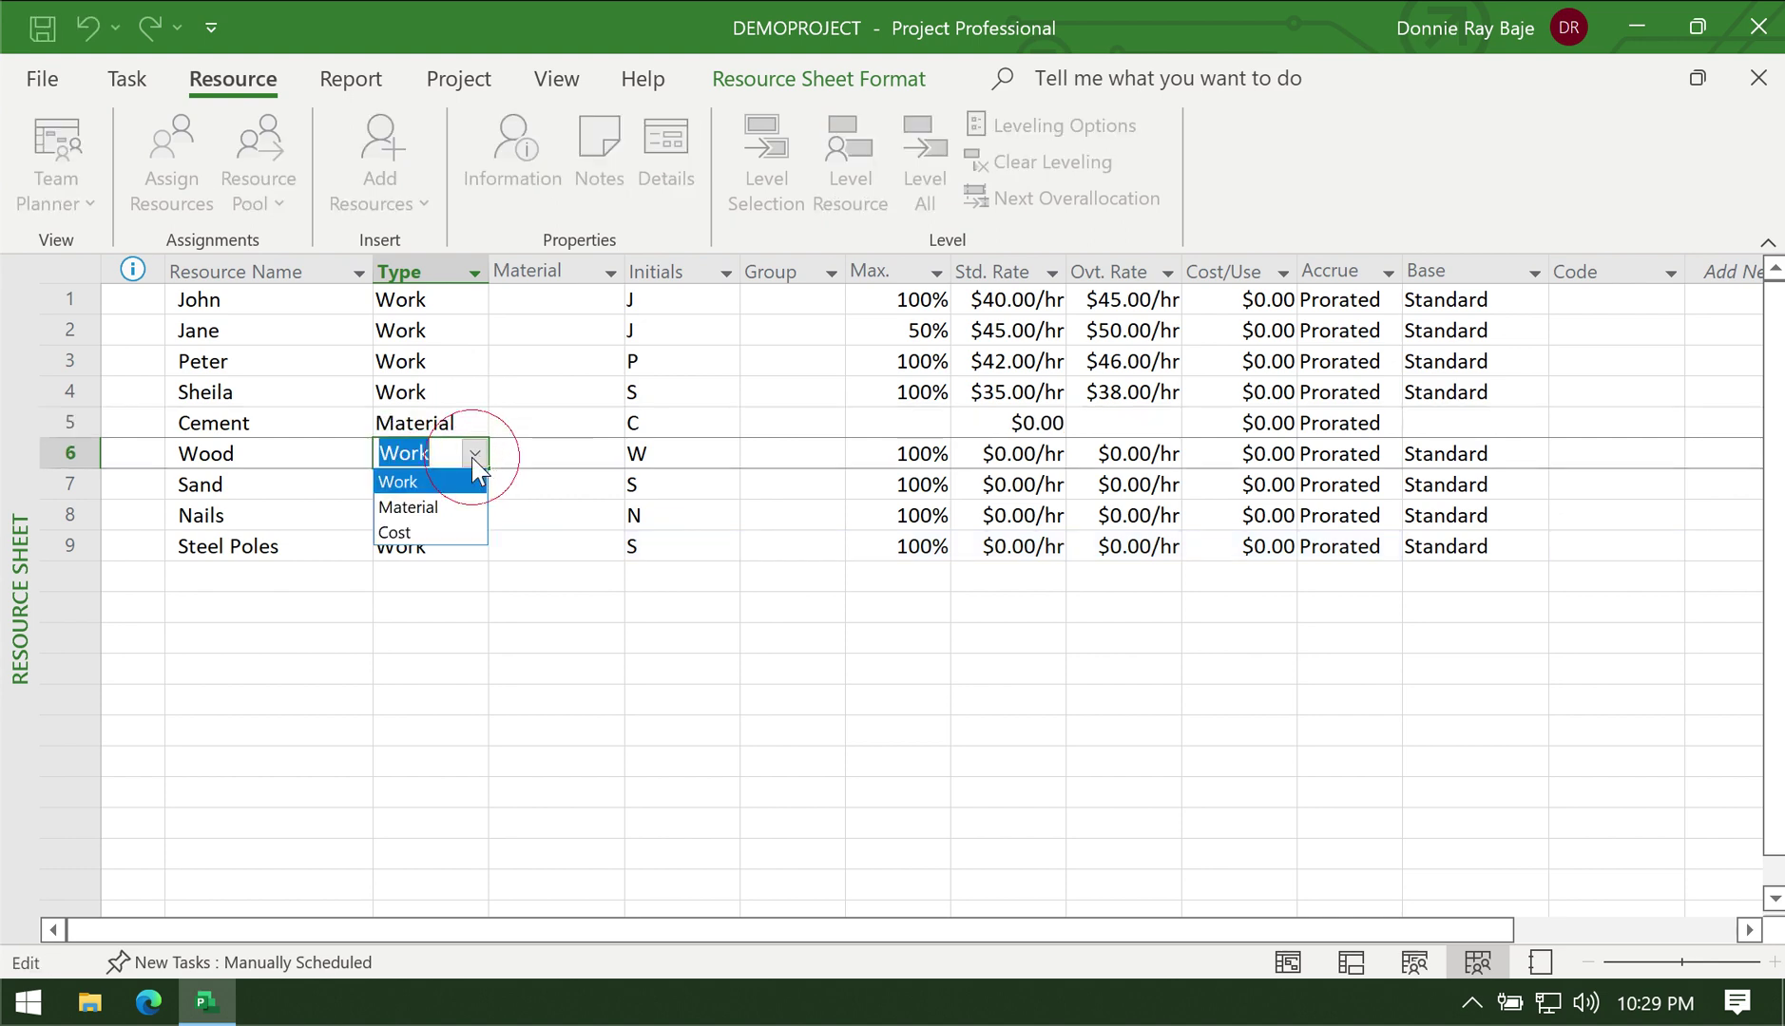
left_click(464, 513)
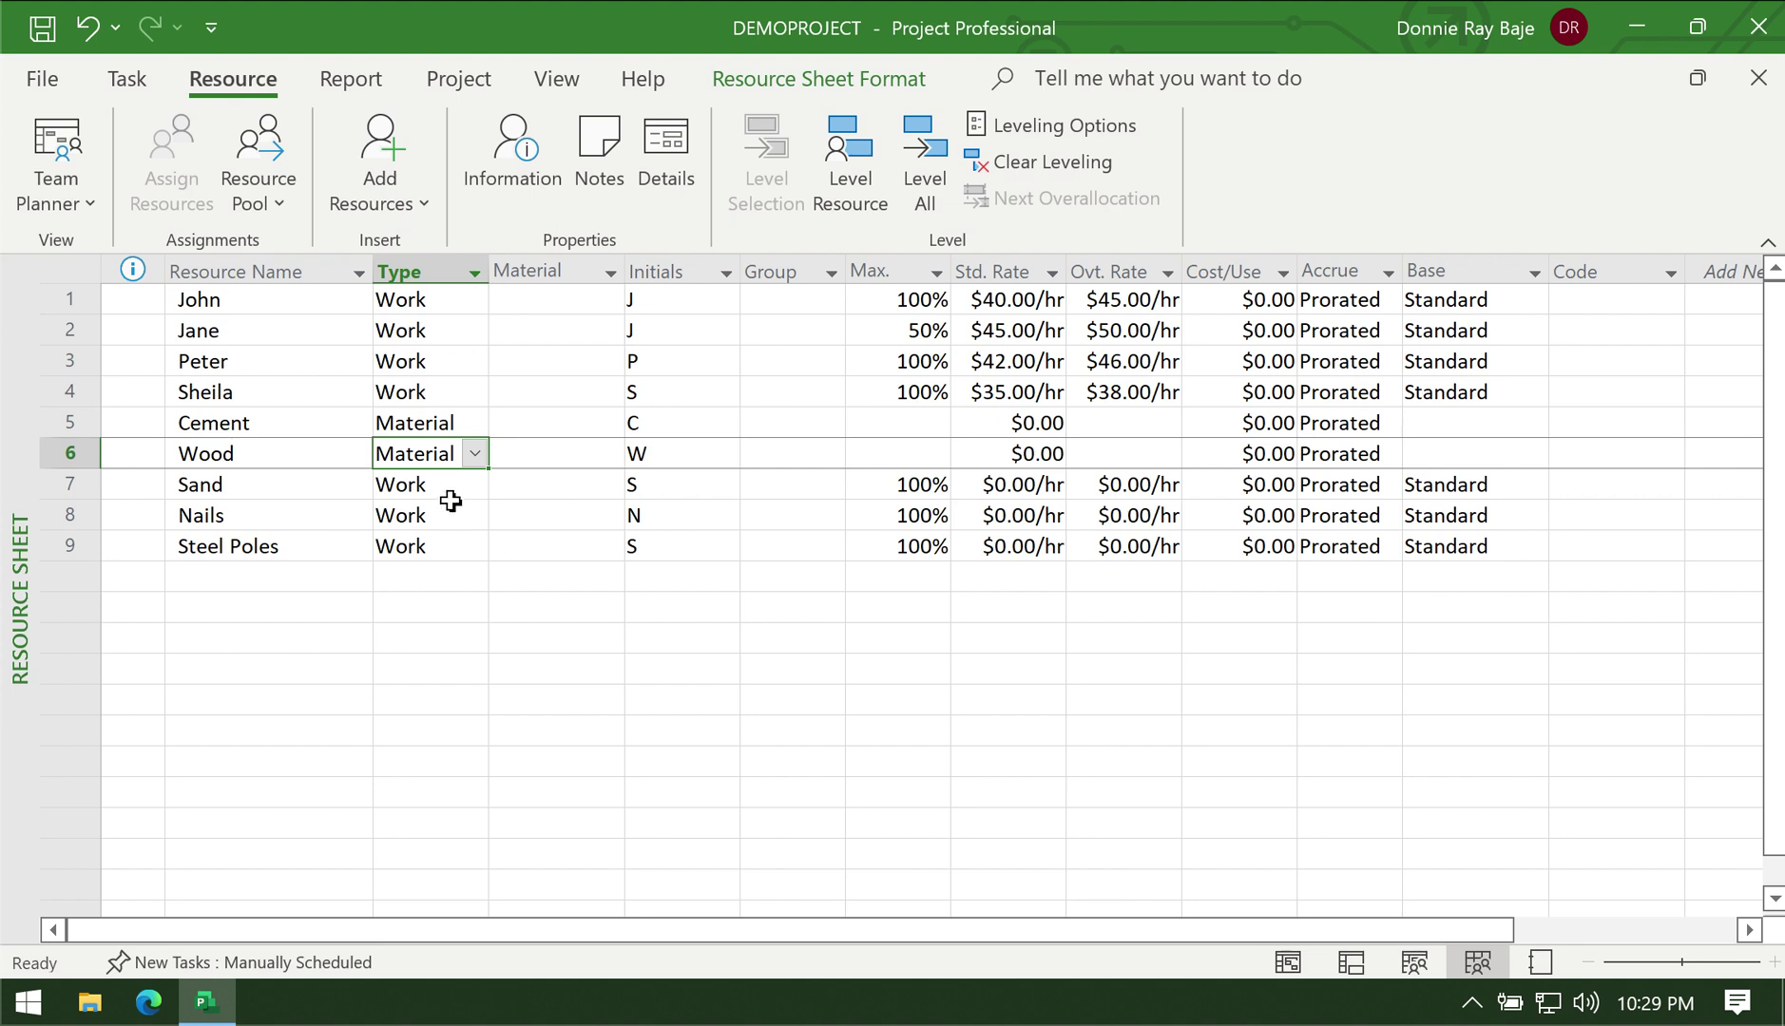
Step: Change the resource type of Nails, Sand and Steel Poles to Material, dismissing the Planning Wizard's bulk-edit tip
left_click(450, 502)
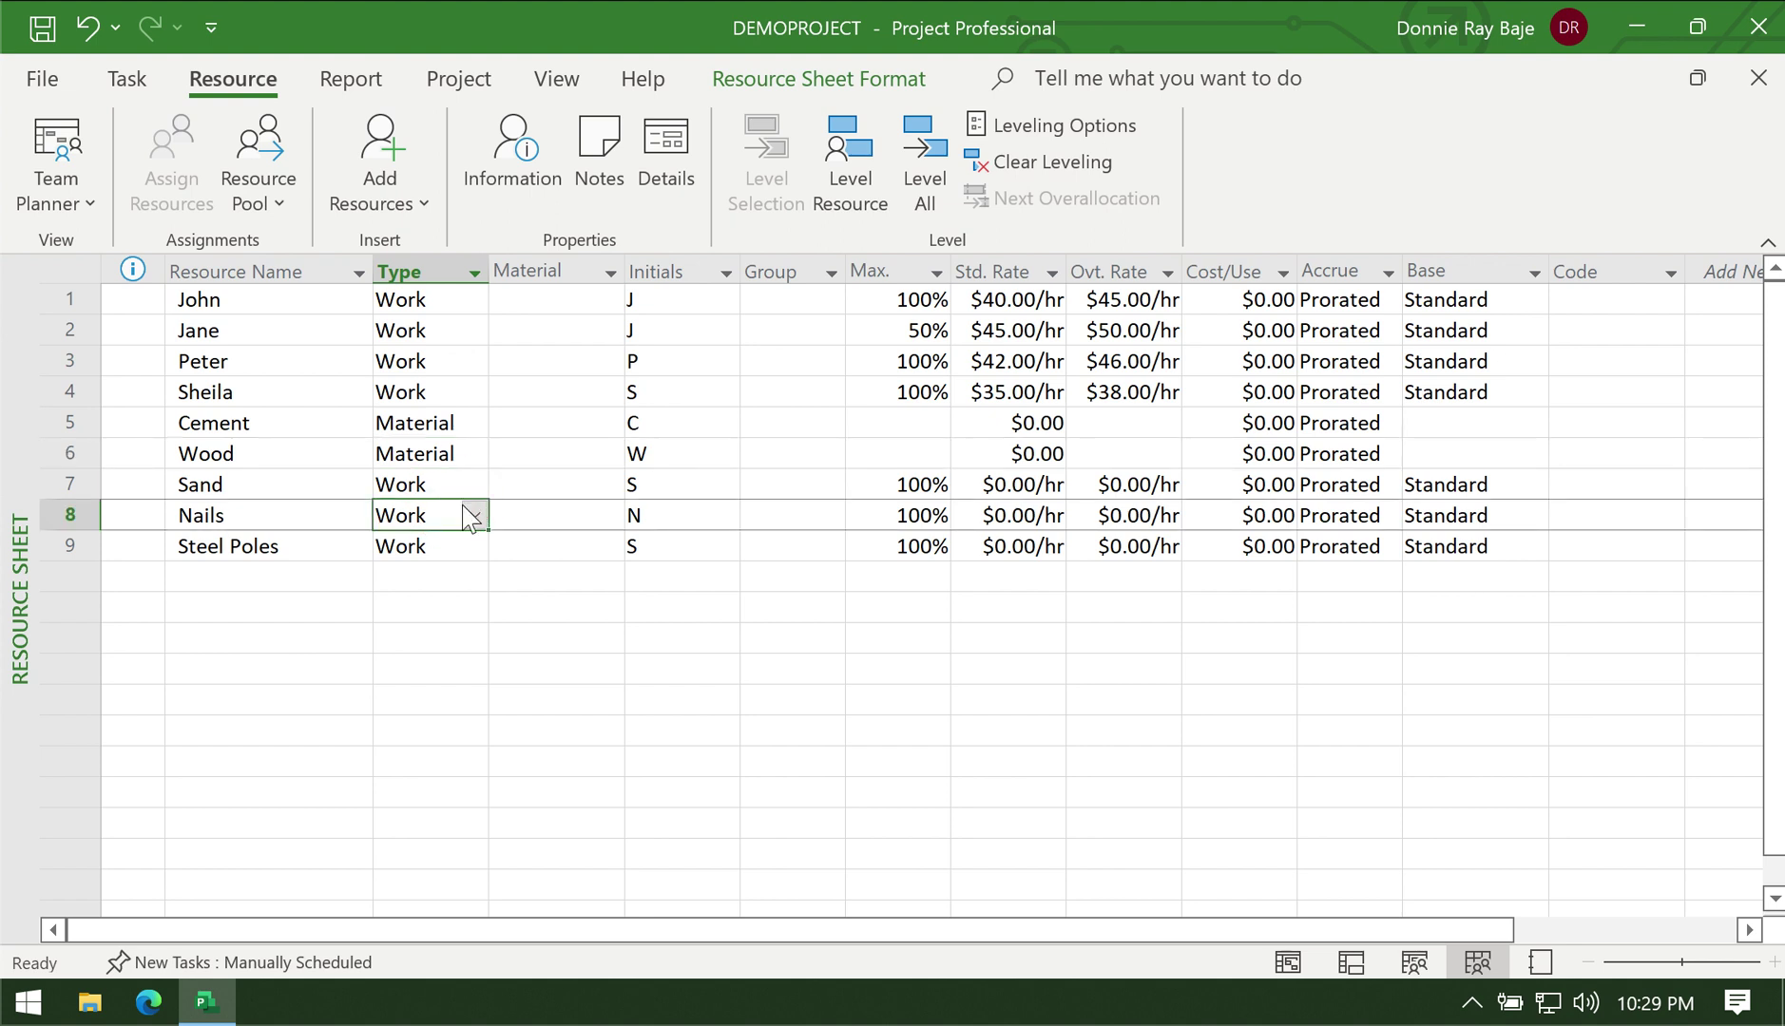
left_click(471, 515)
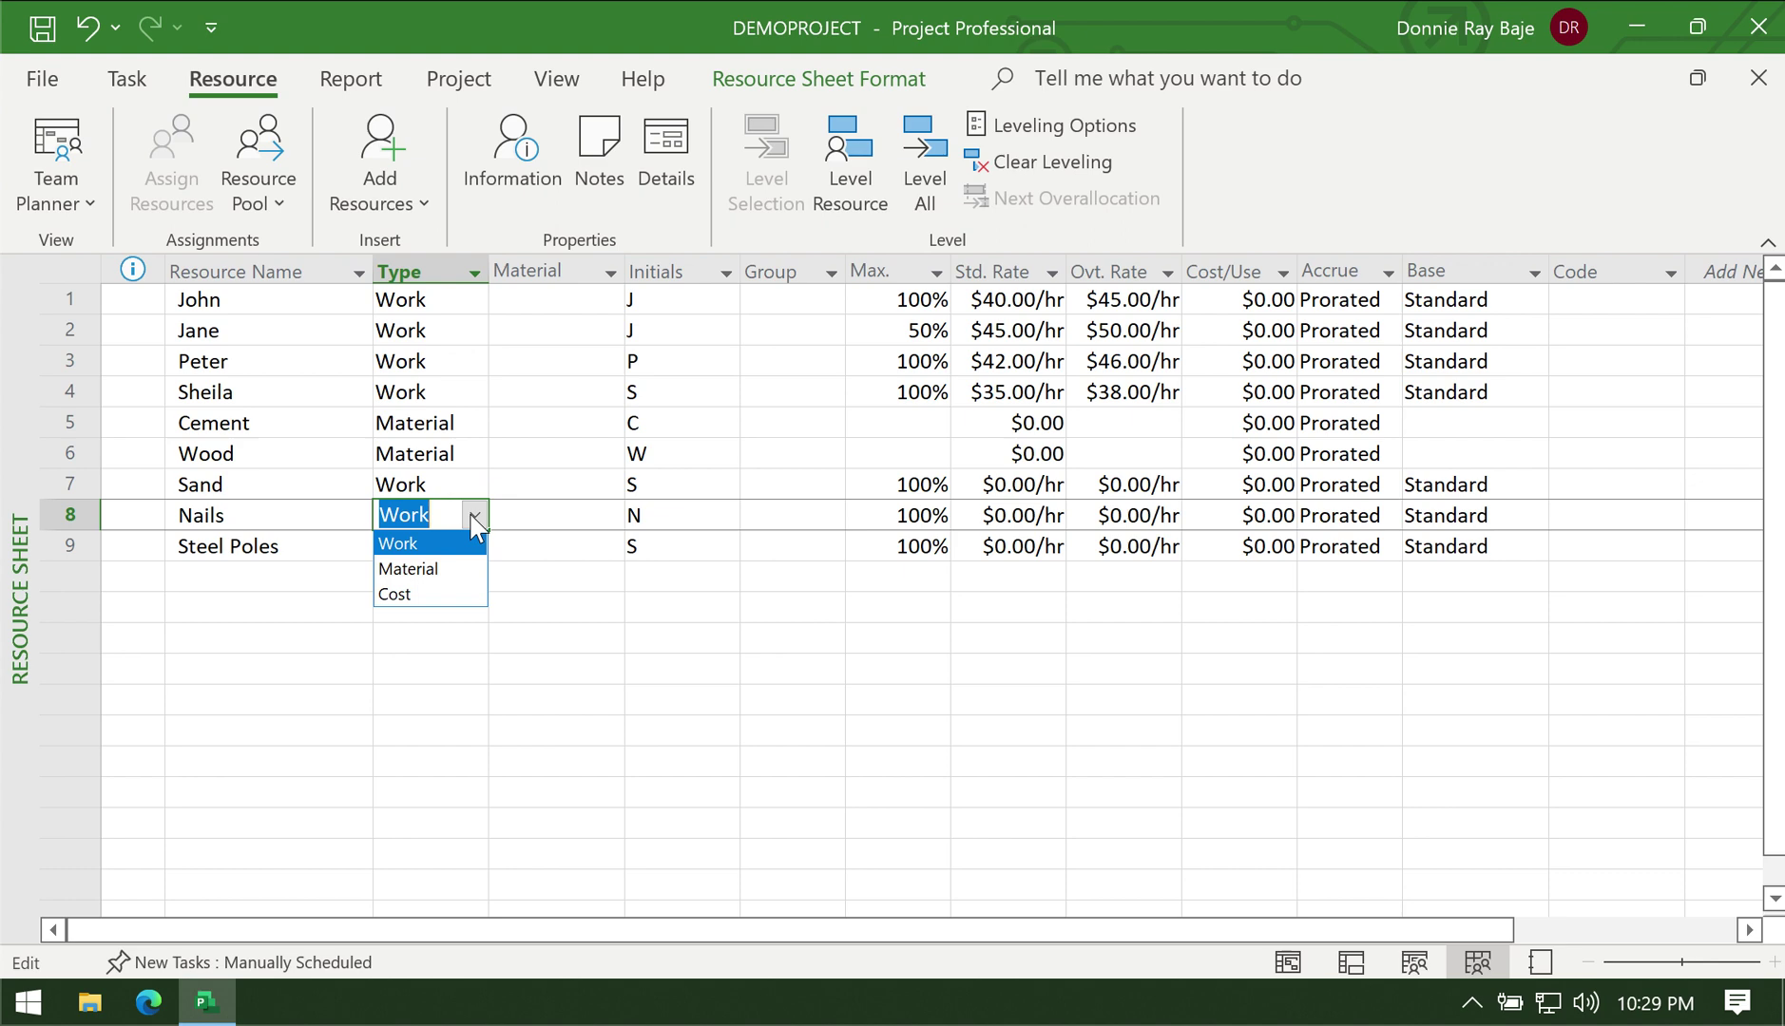
left_click(454, 559)
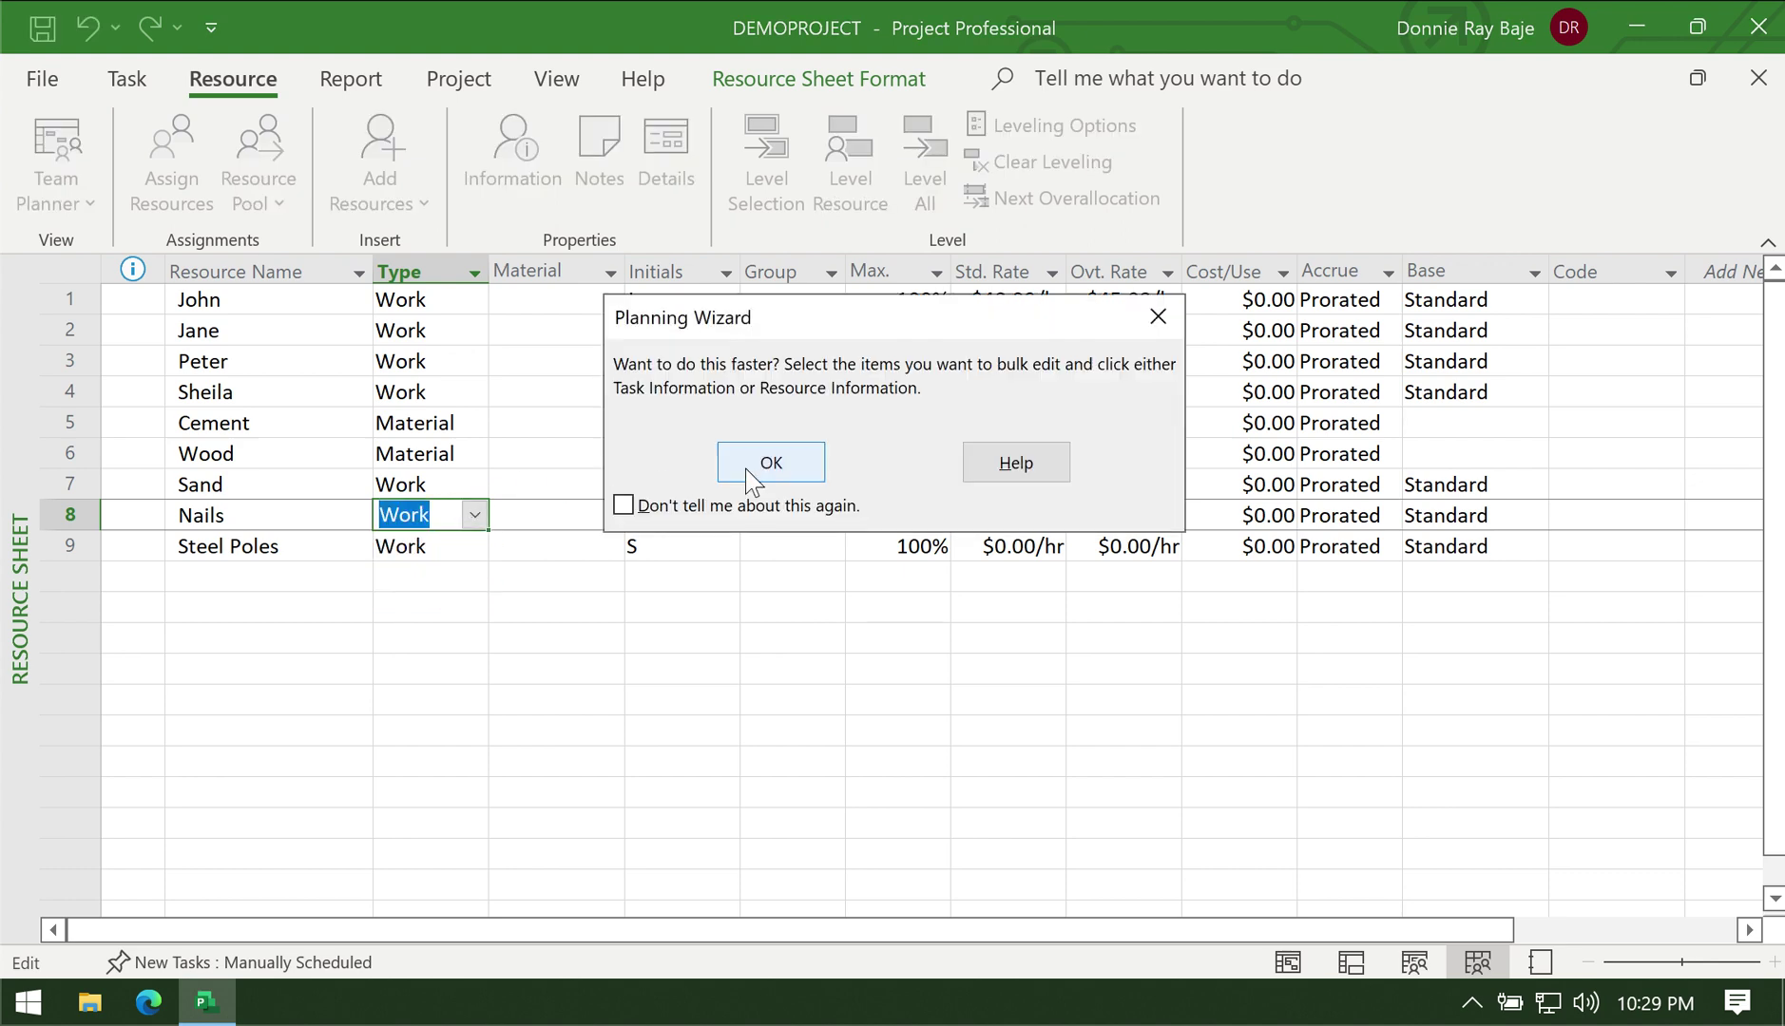
left_click(751, 472)
left_click(465, 487)
left_click(474, 485)
left_click(475, 485)
left_click(464, 534)
left_click(466, 546)
left_click(475, 545)
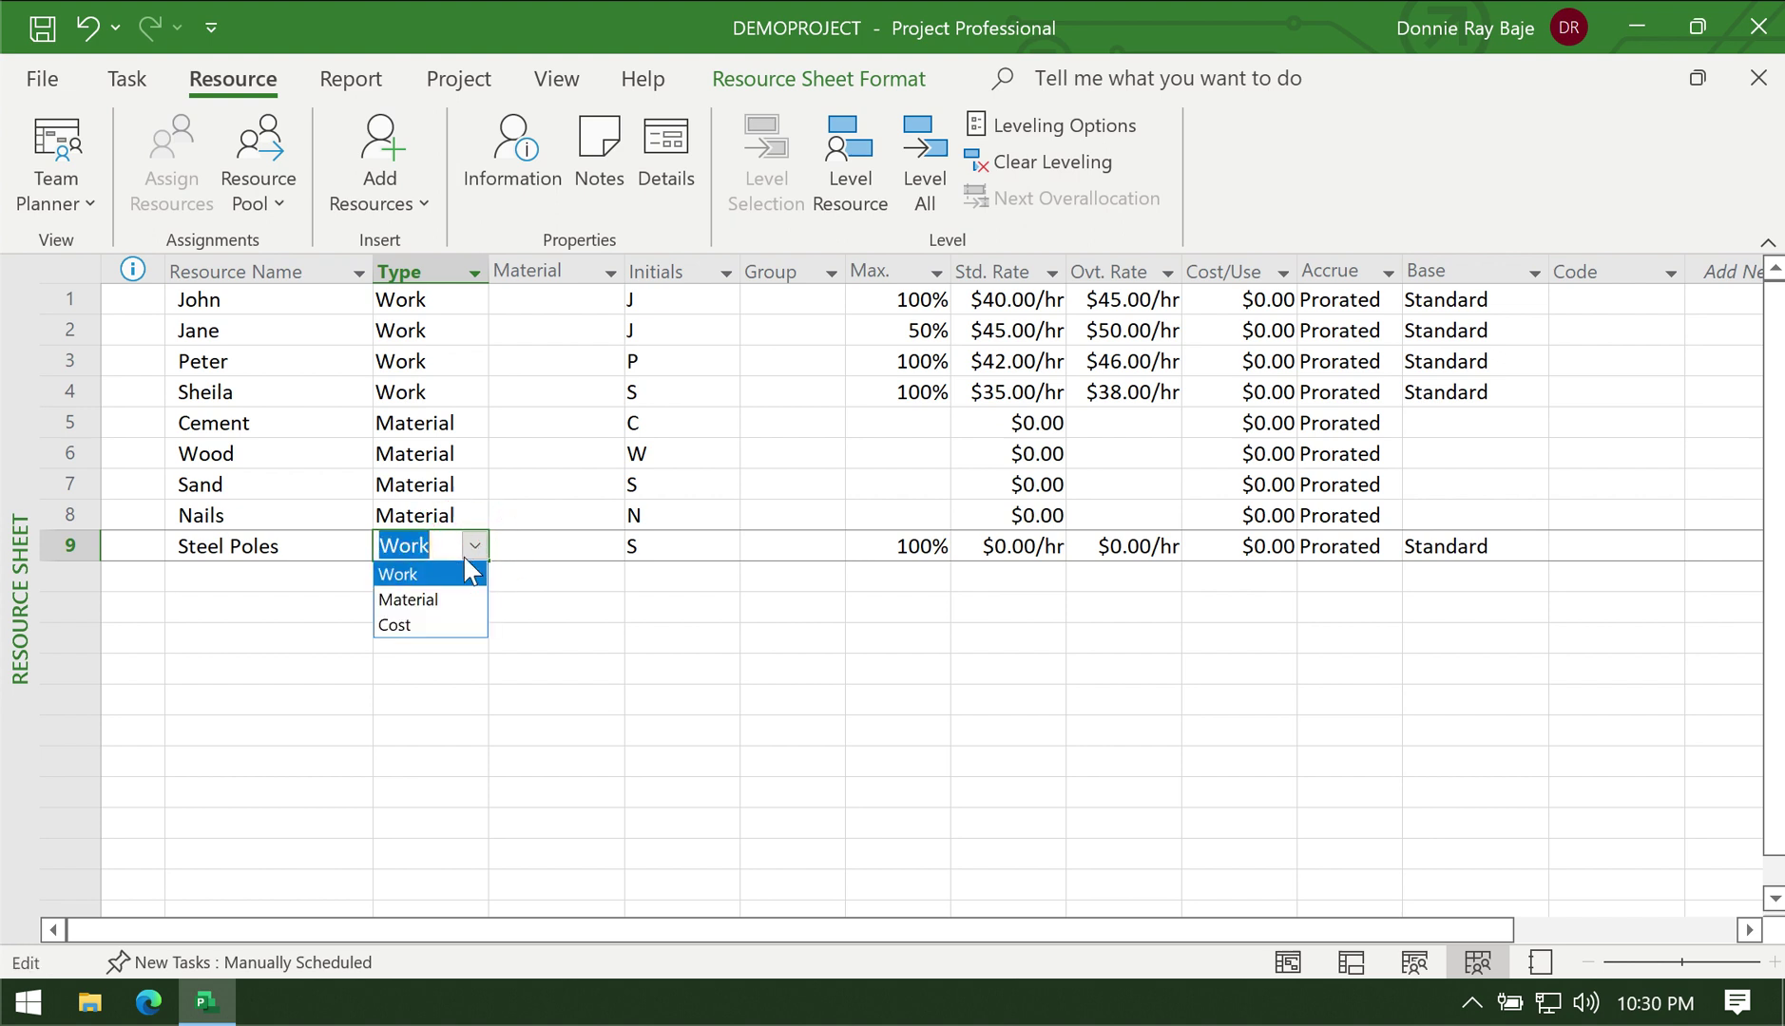
left_click(445, 599)
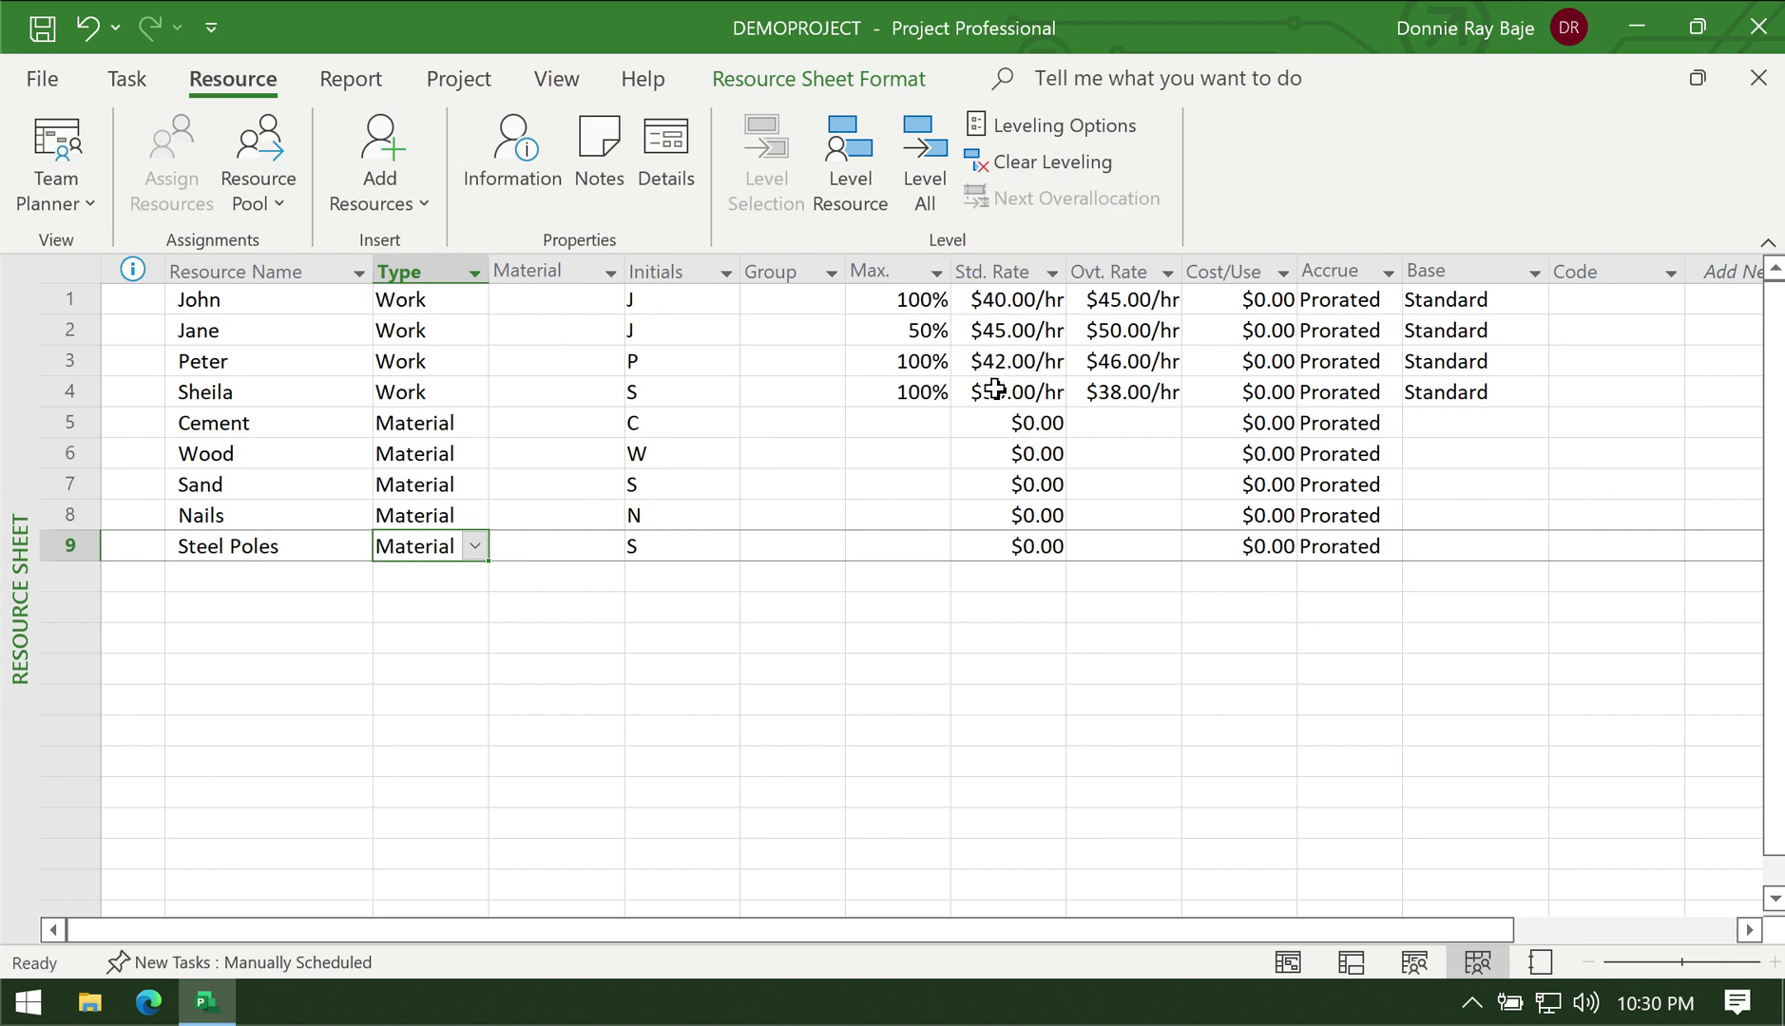
Step: Set the standard rates to 5 dollars for Cement, 4 for Wood, 6 for Sand, 1 for Nails and 8 for Steel Poles
left_click(998, 422)
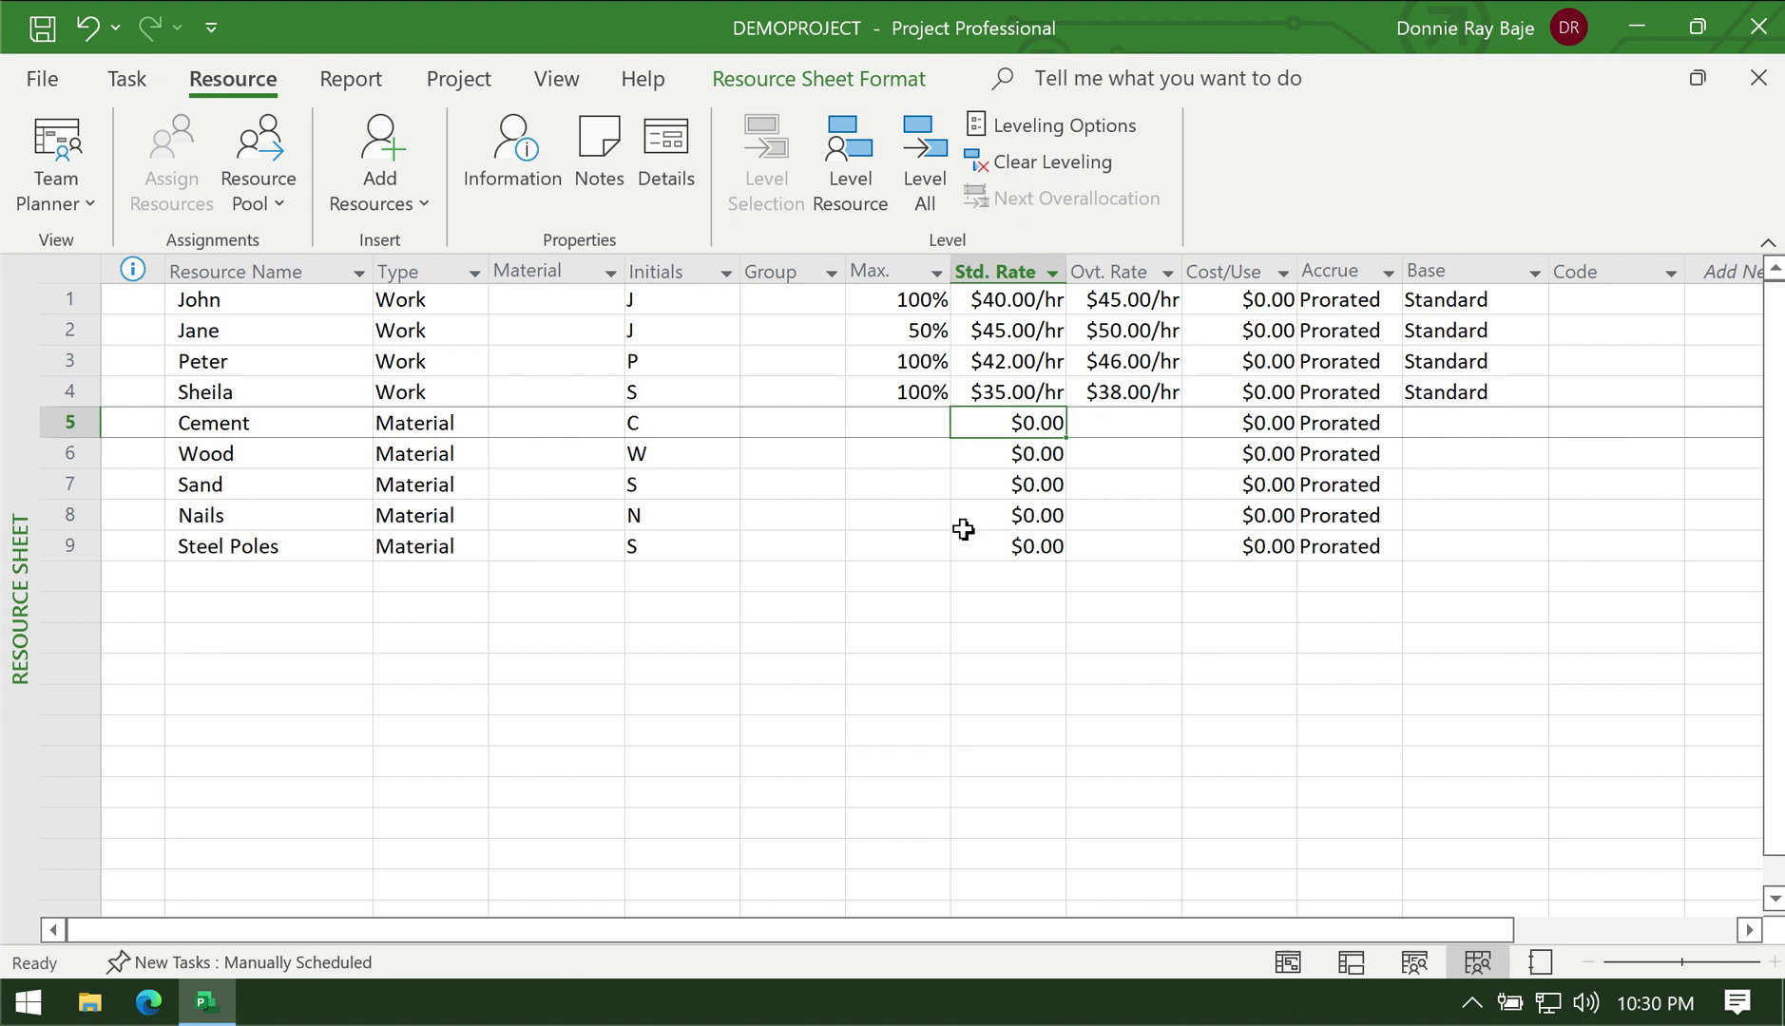
type("5")
key("Return")
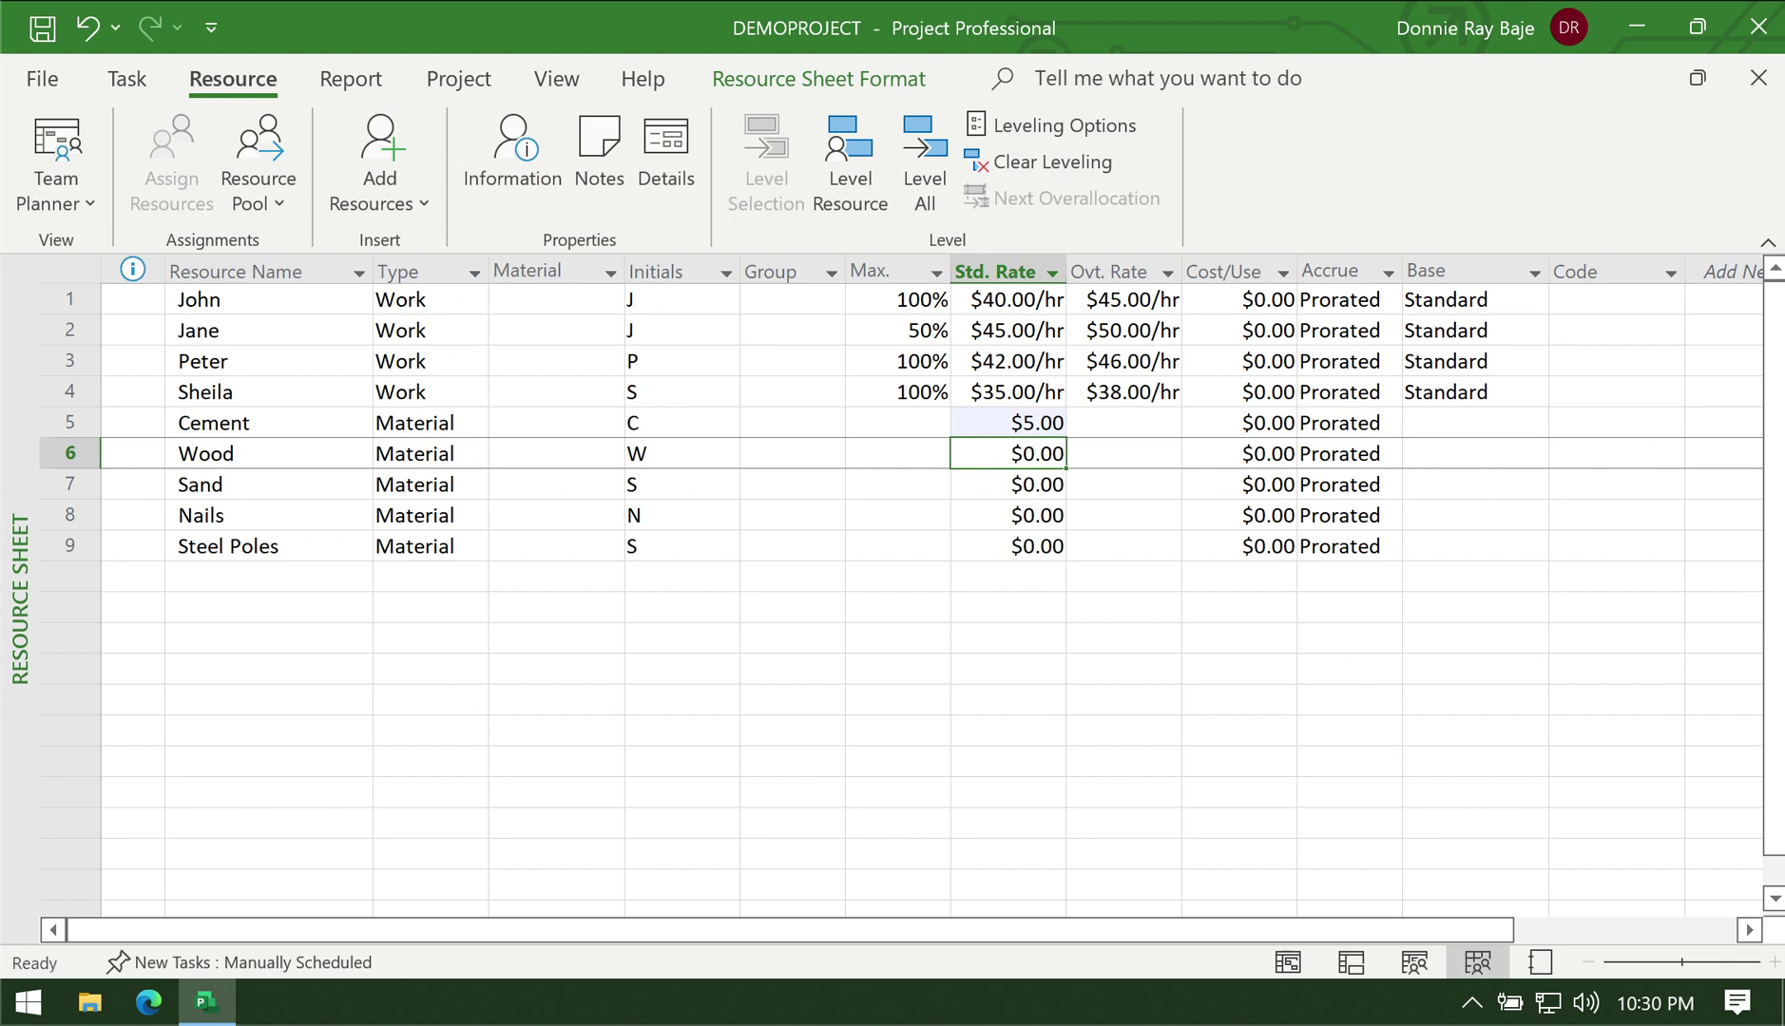
type("4")
key("Return")
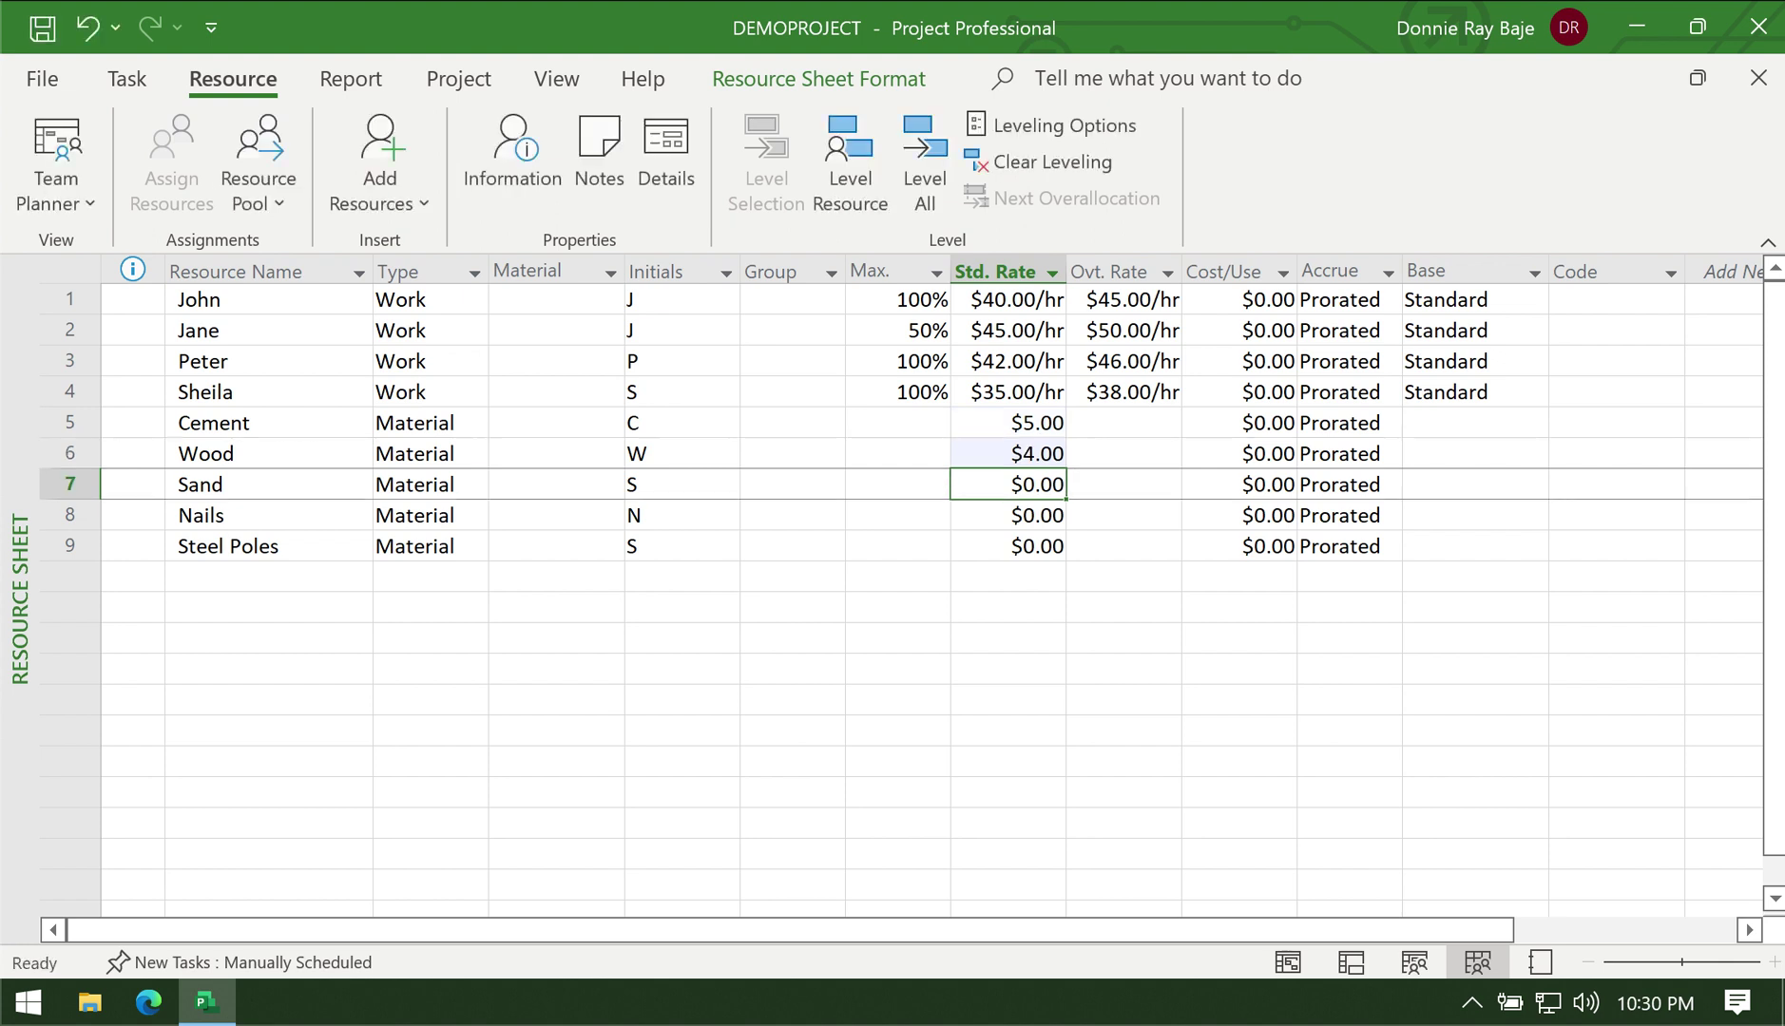
type("6")
key("Return")
type("1")
key("Return")
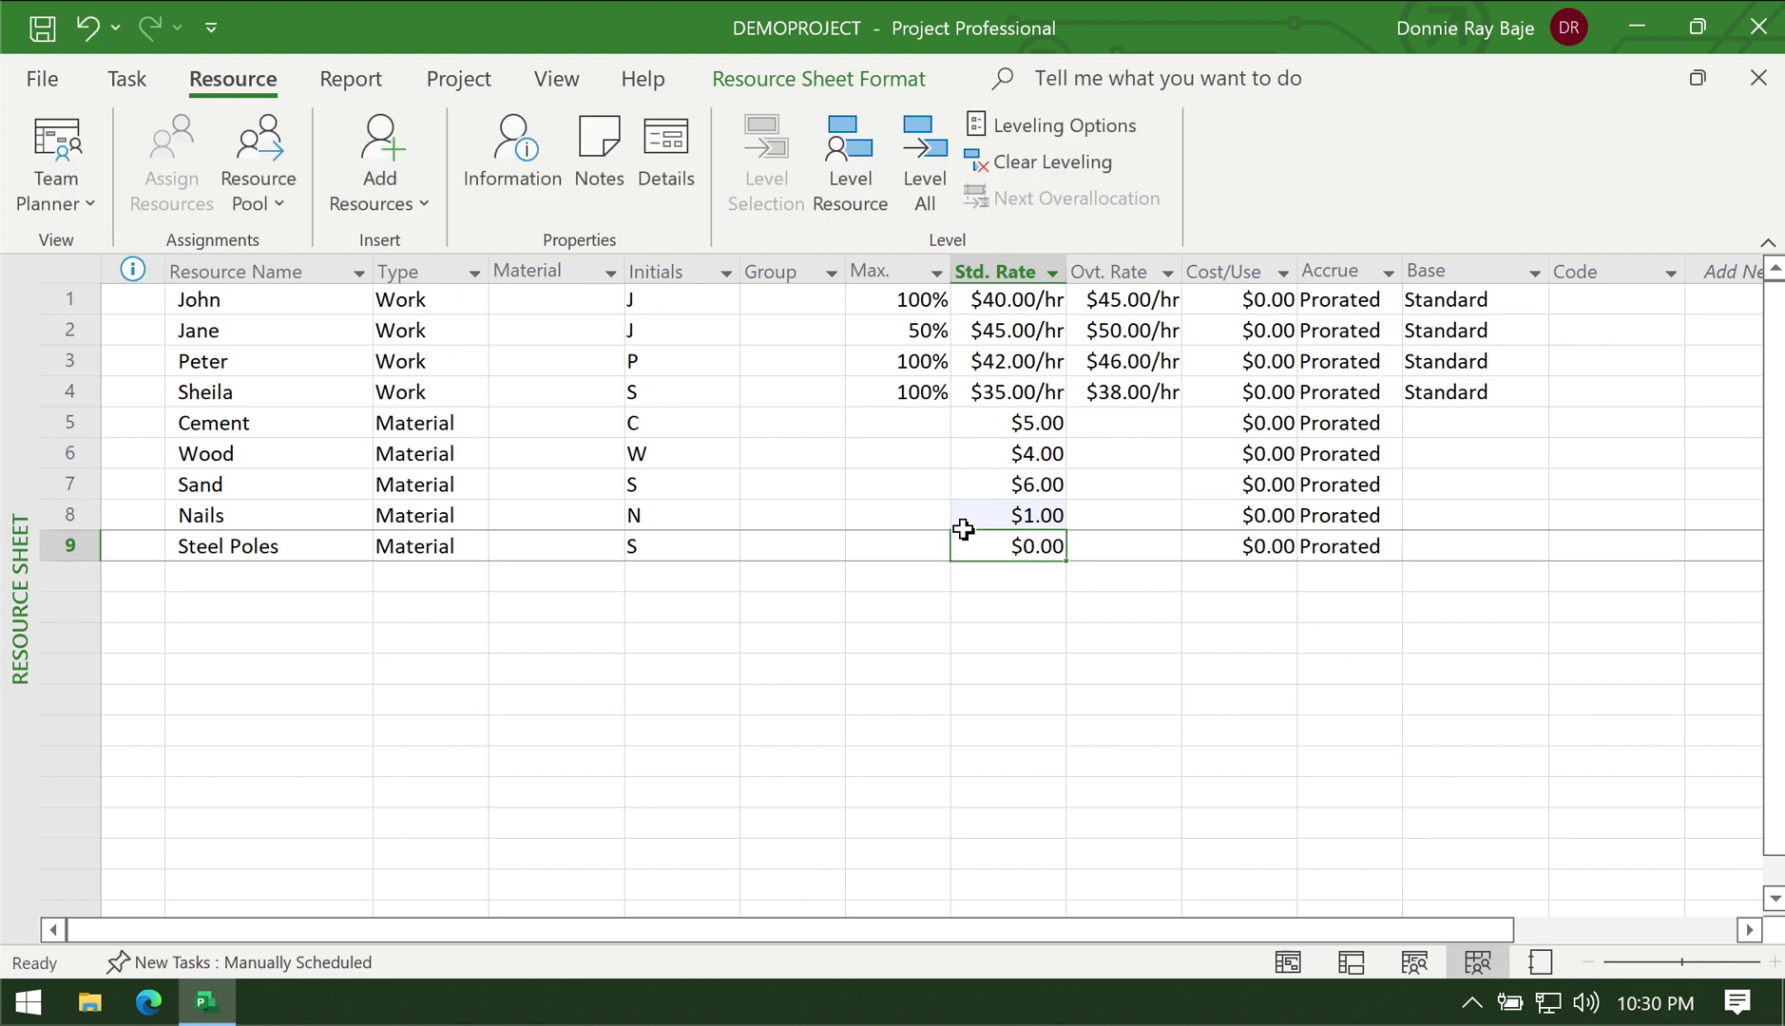
type("8")
key("Tab")
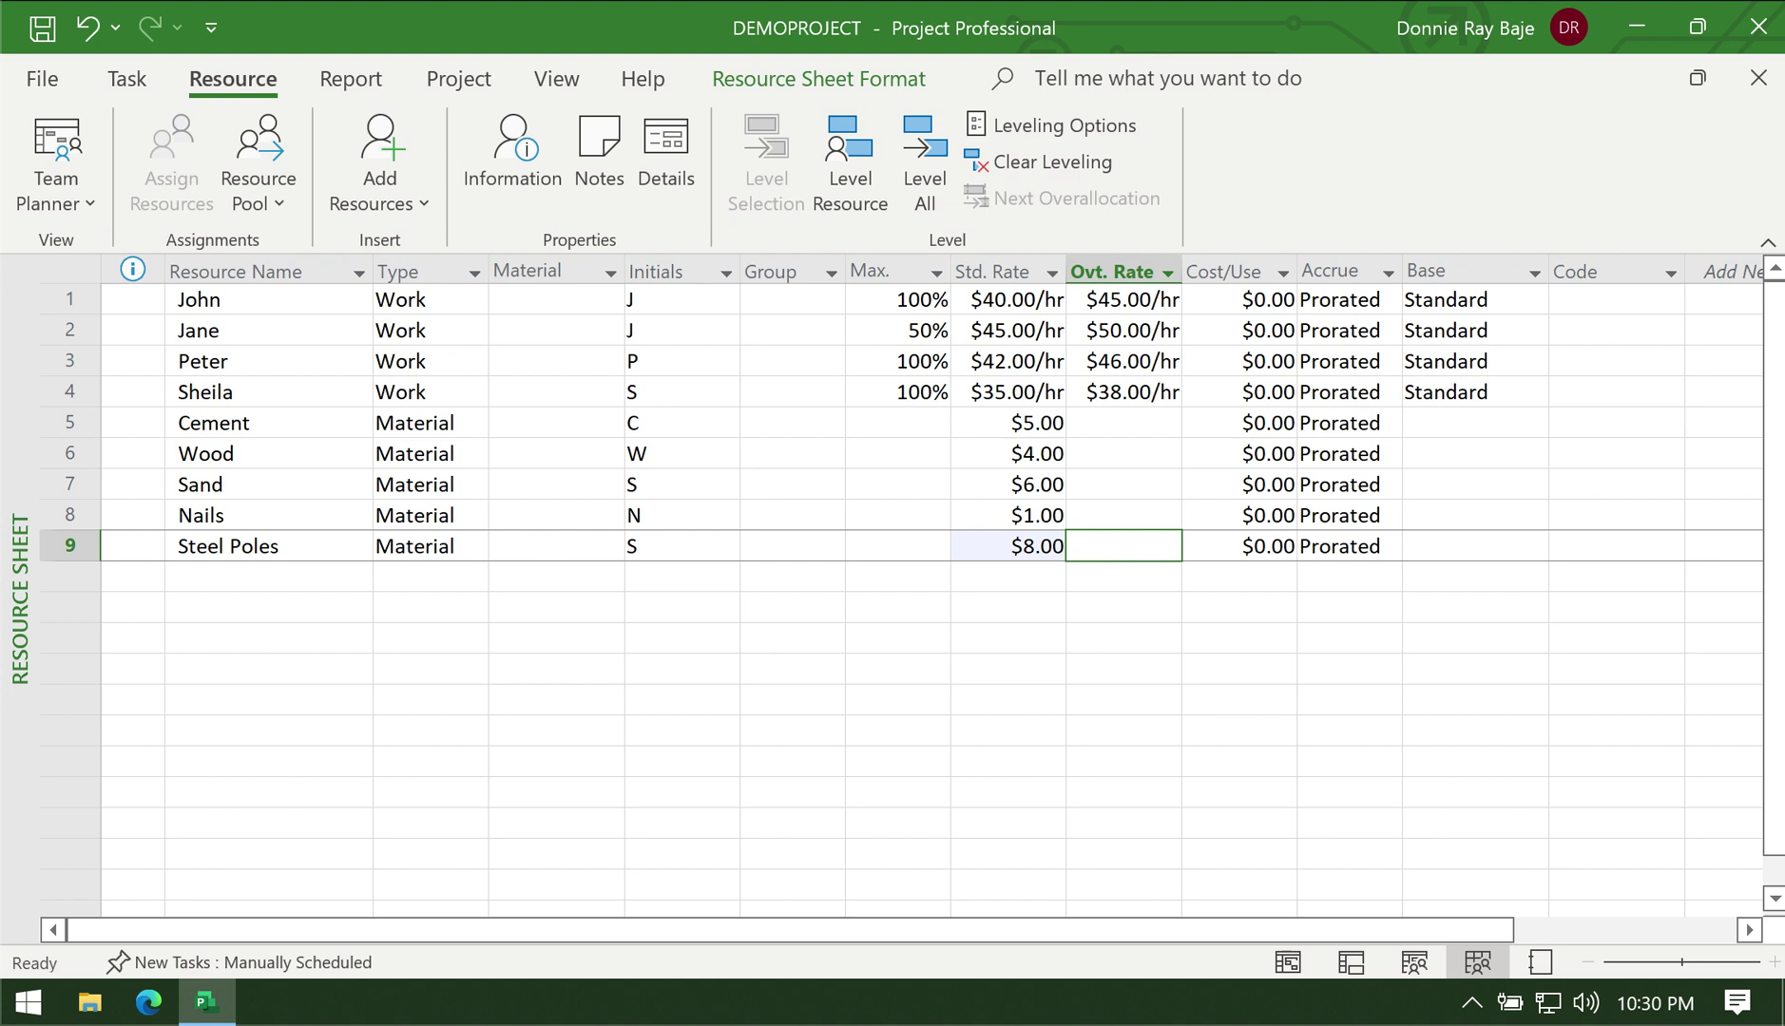
Step: Review the cost-per-use field and the available cost accrual options for the Cement and Wood resources
left_click(1237, 426)
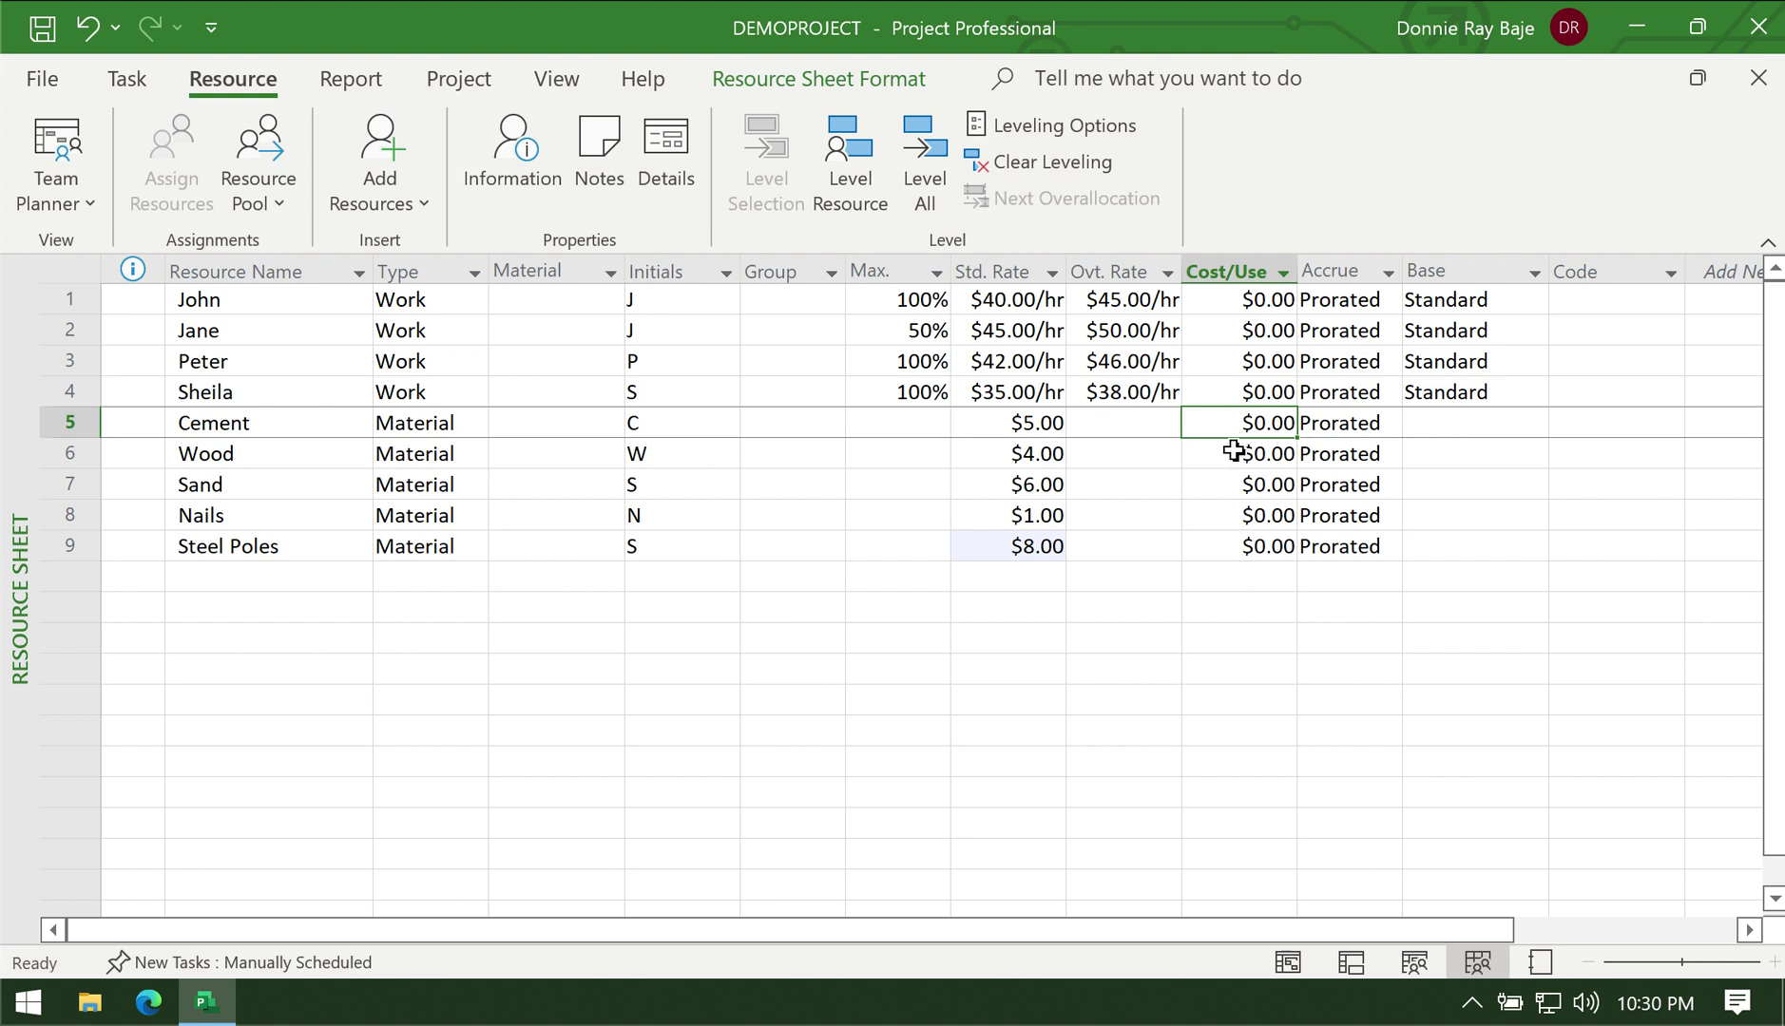
left_click(1366, 431)
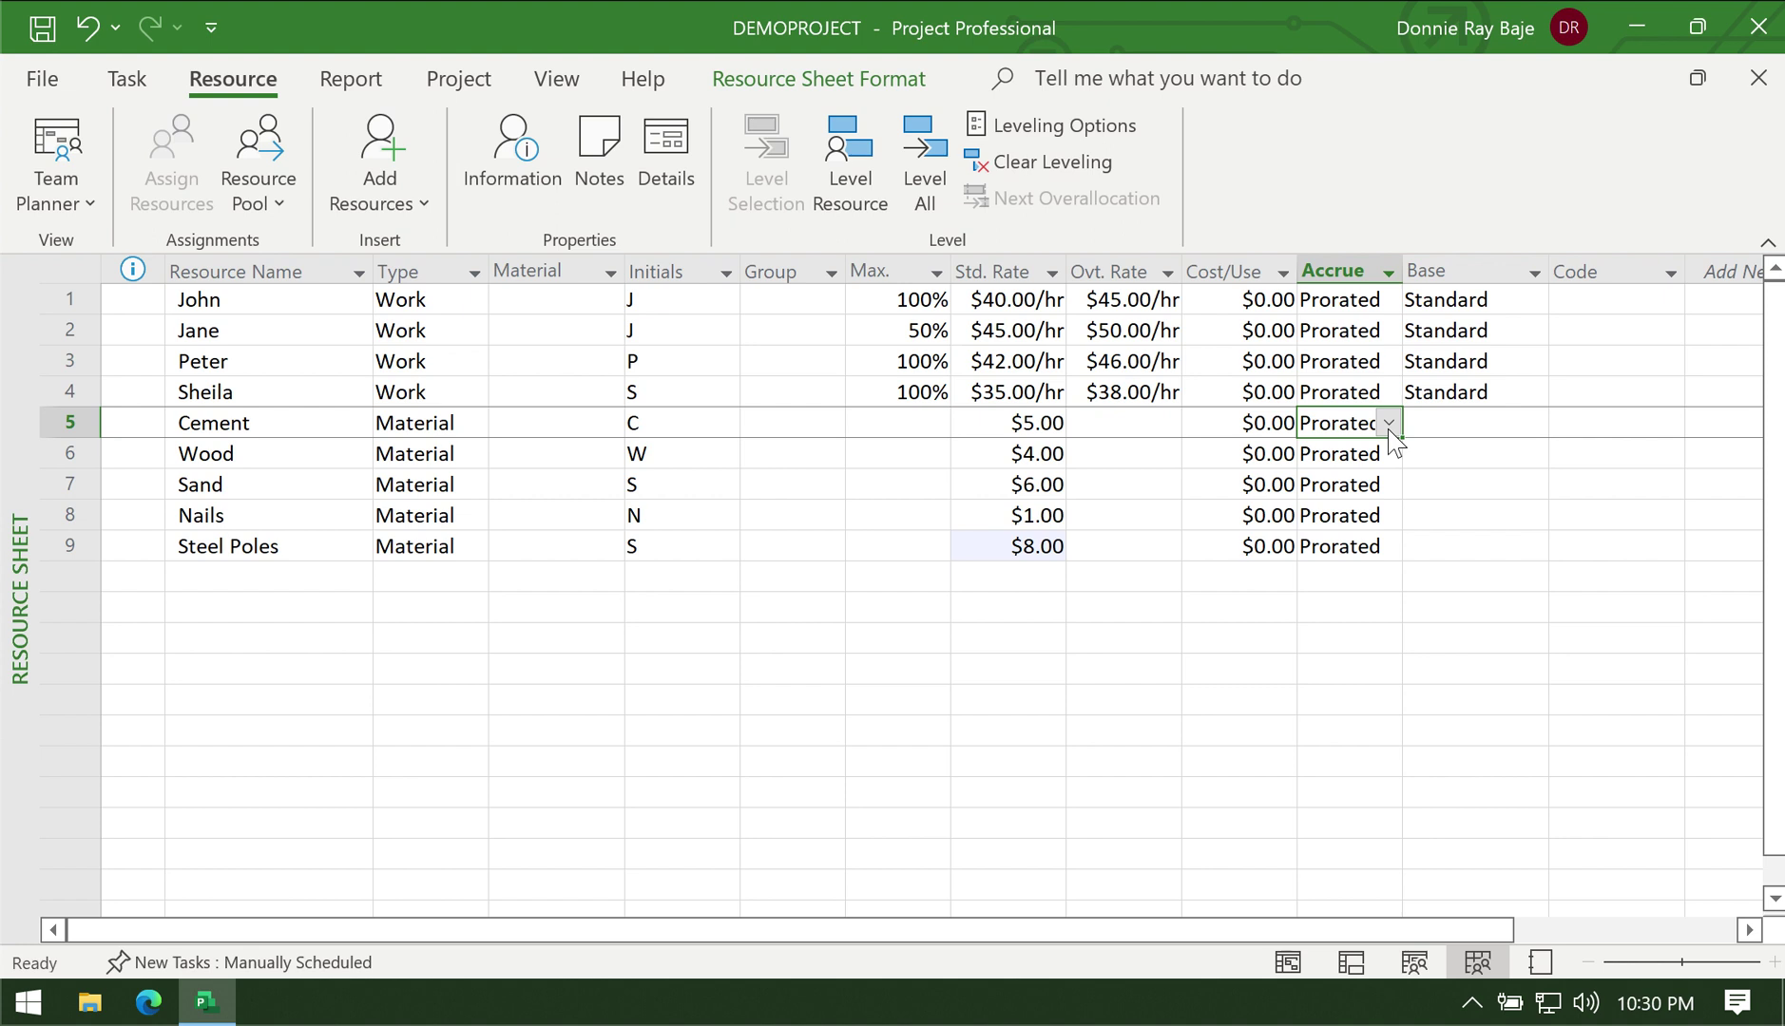
left_click(1388, 424)
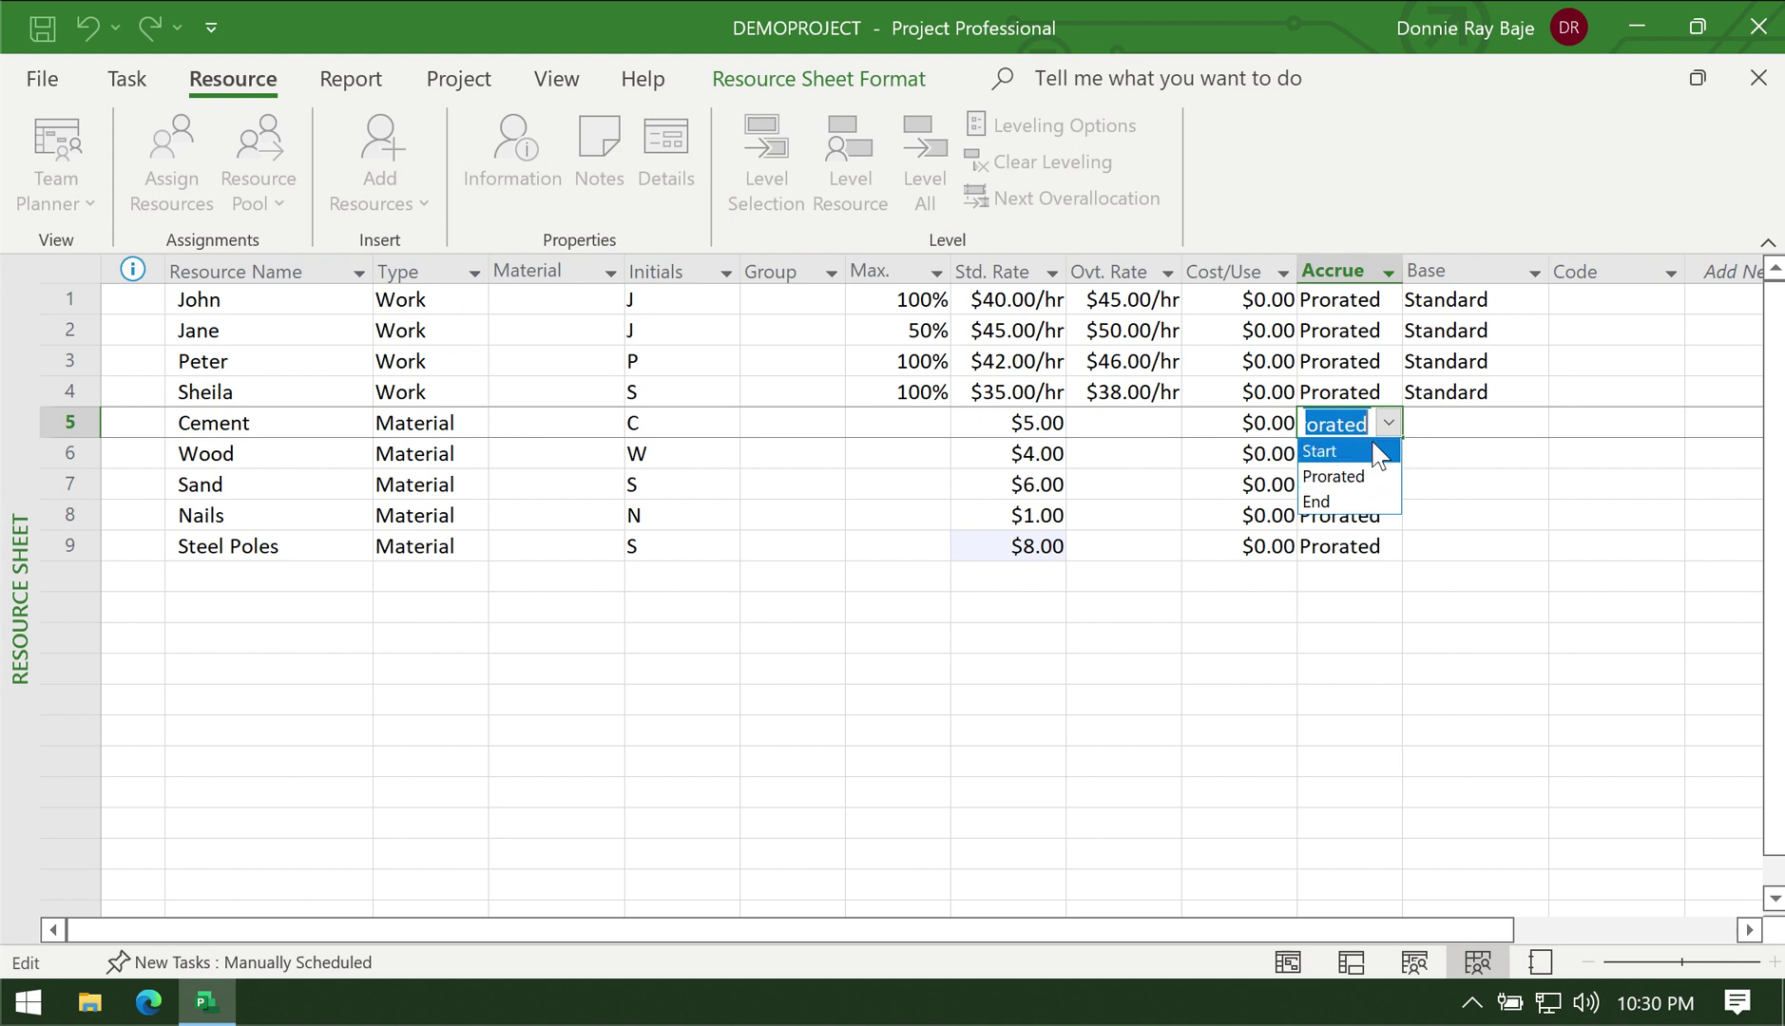
left_click(1269, 466)
left_click(1326, 454)
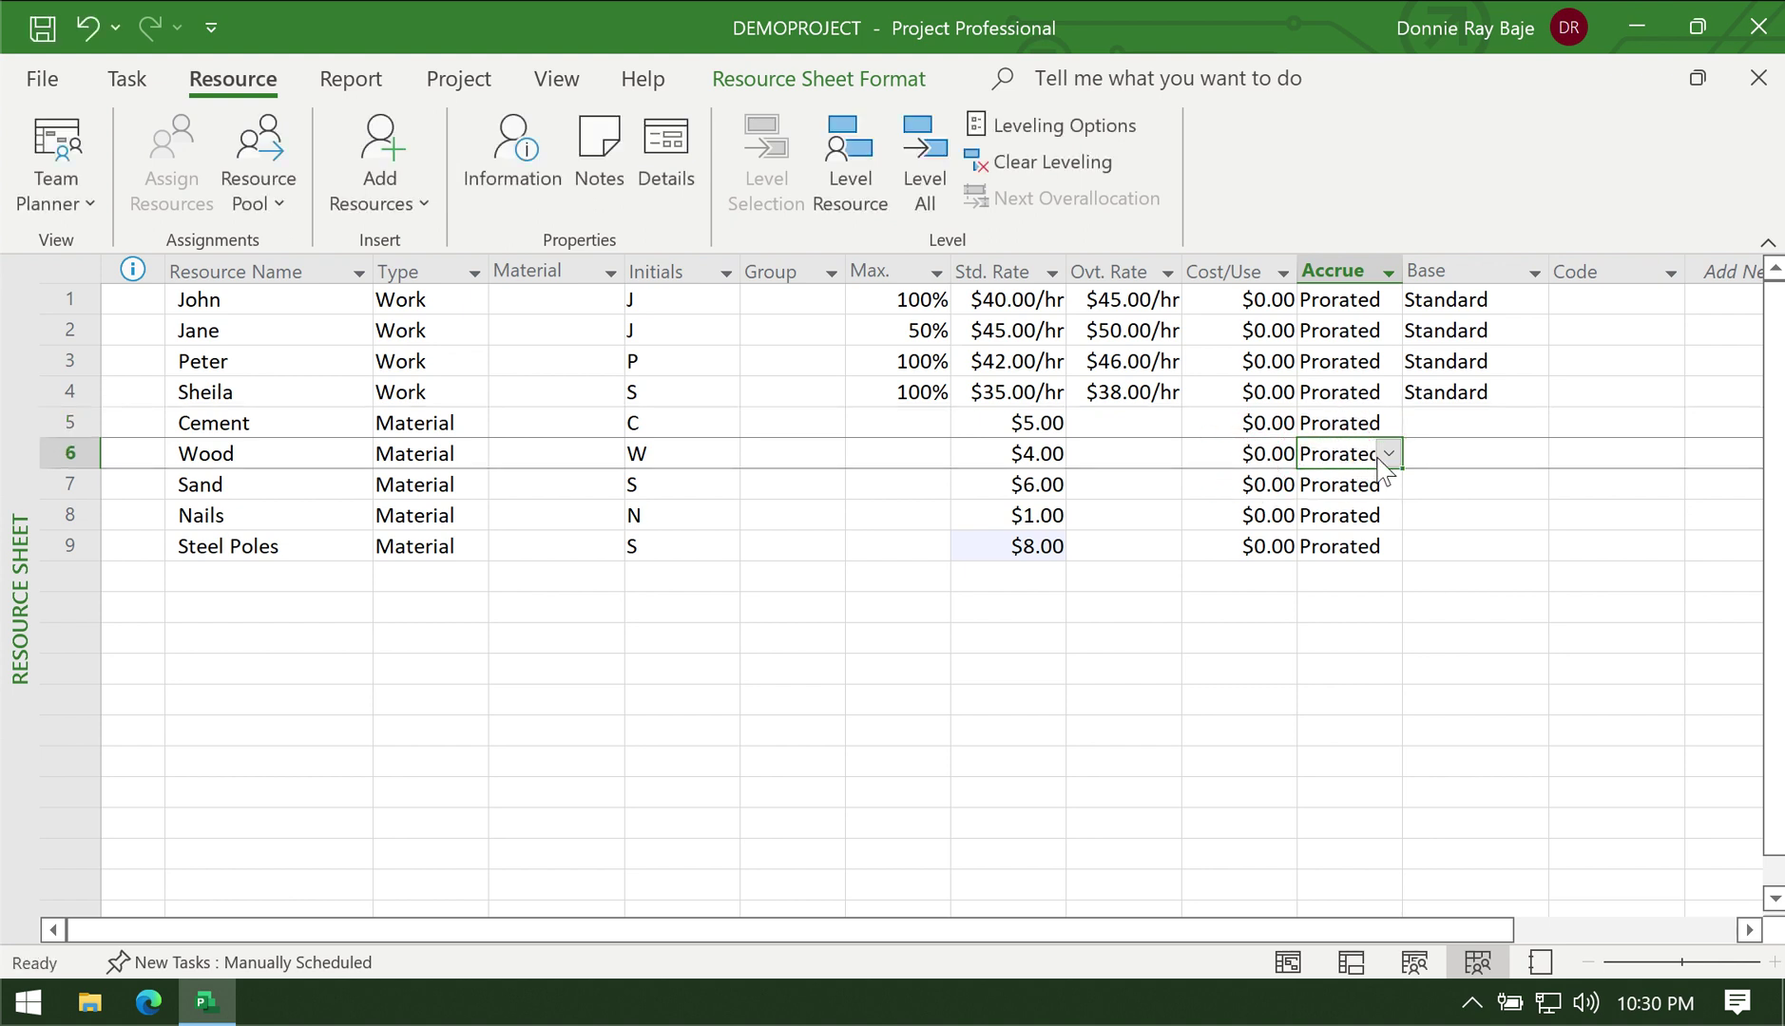
left_click(1384, 456)
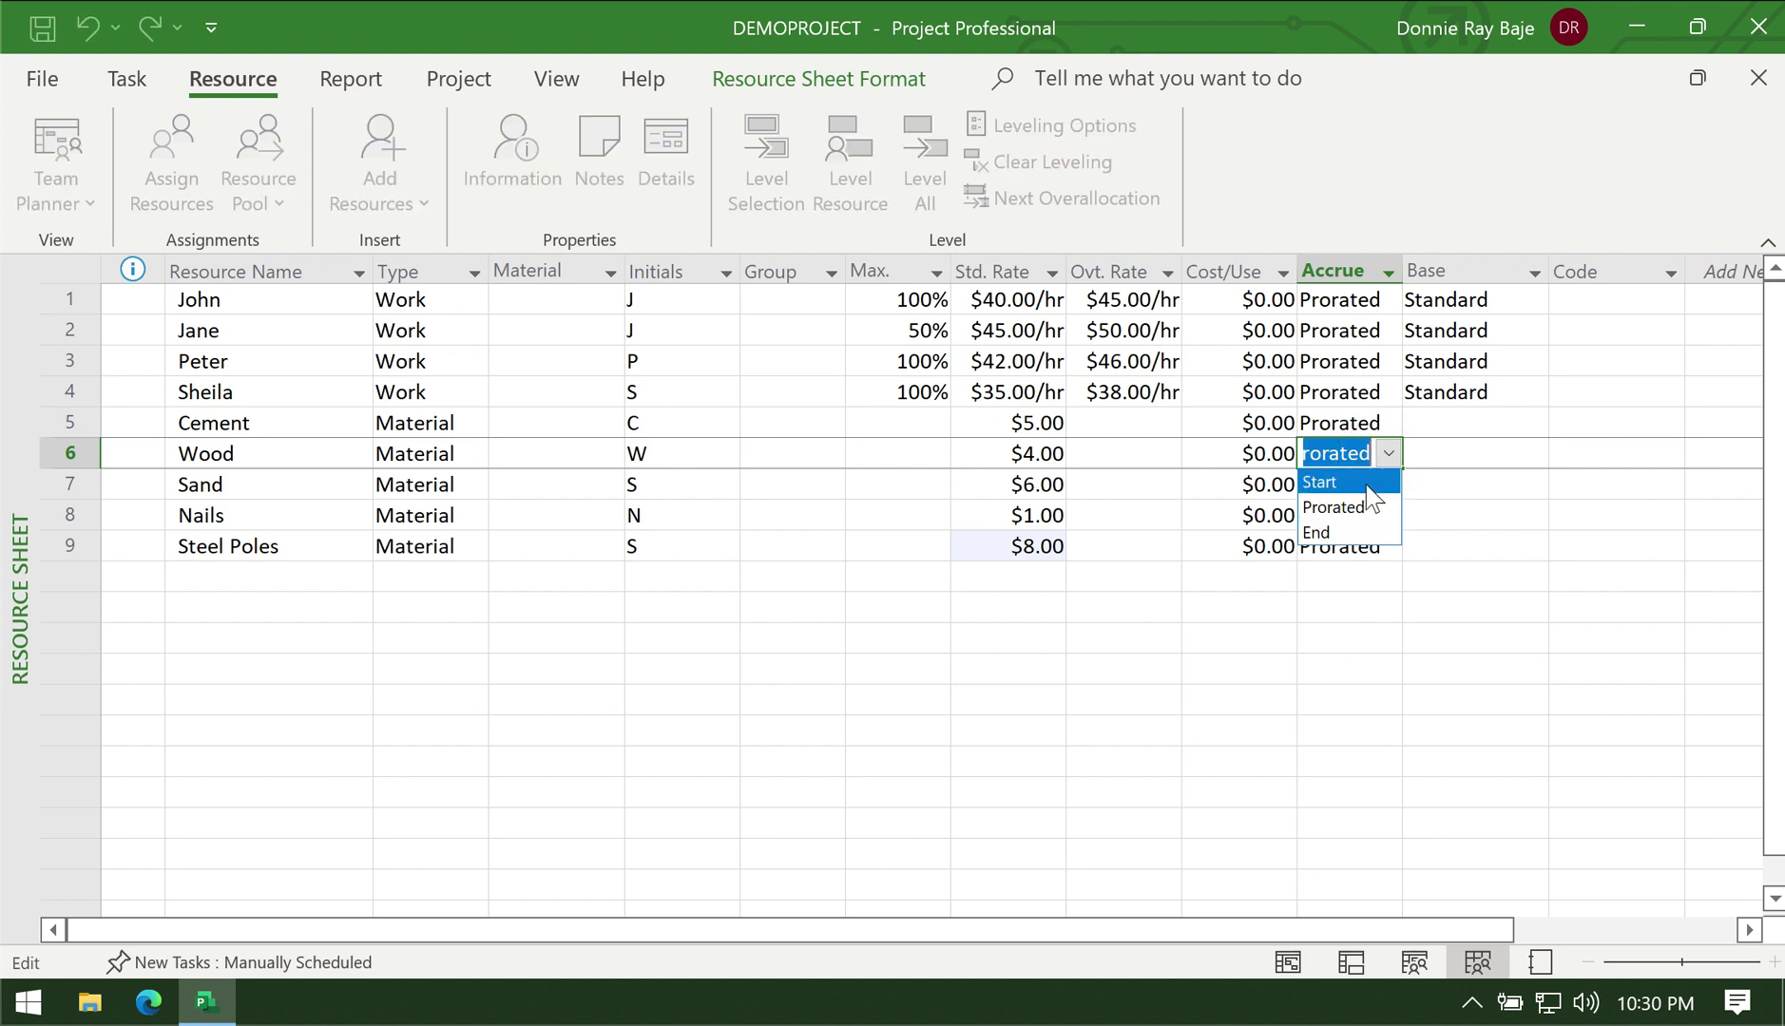
left_click(1440, 498)
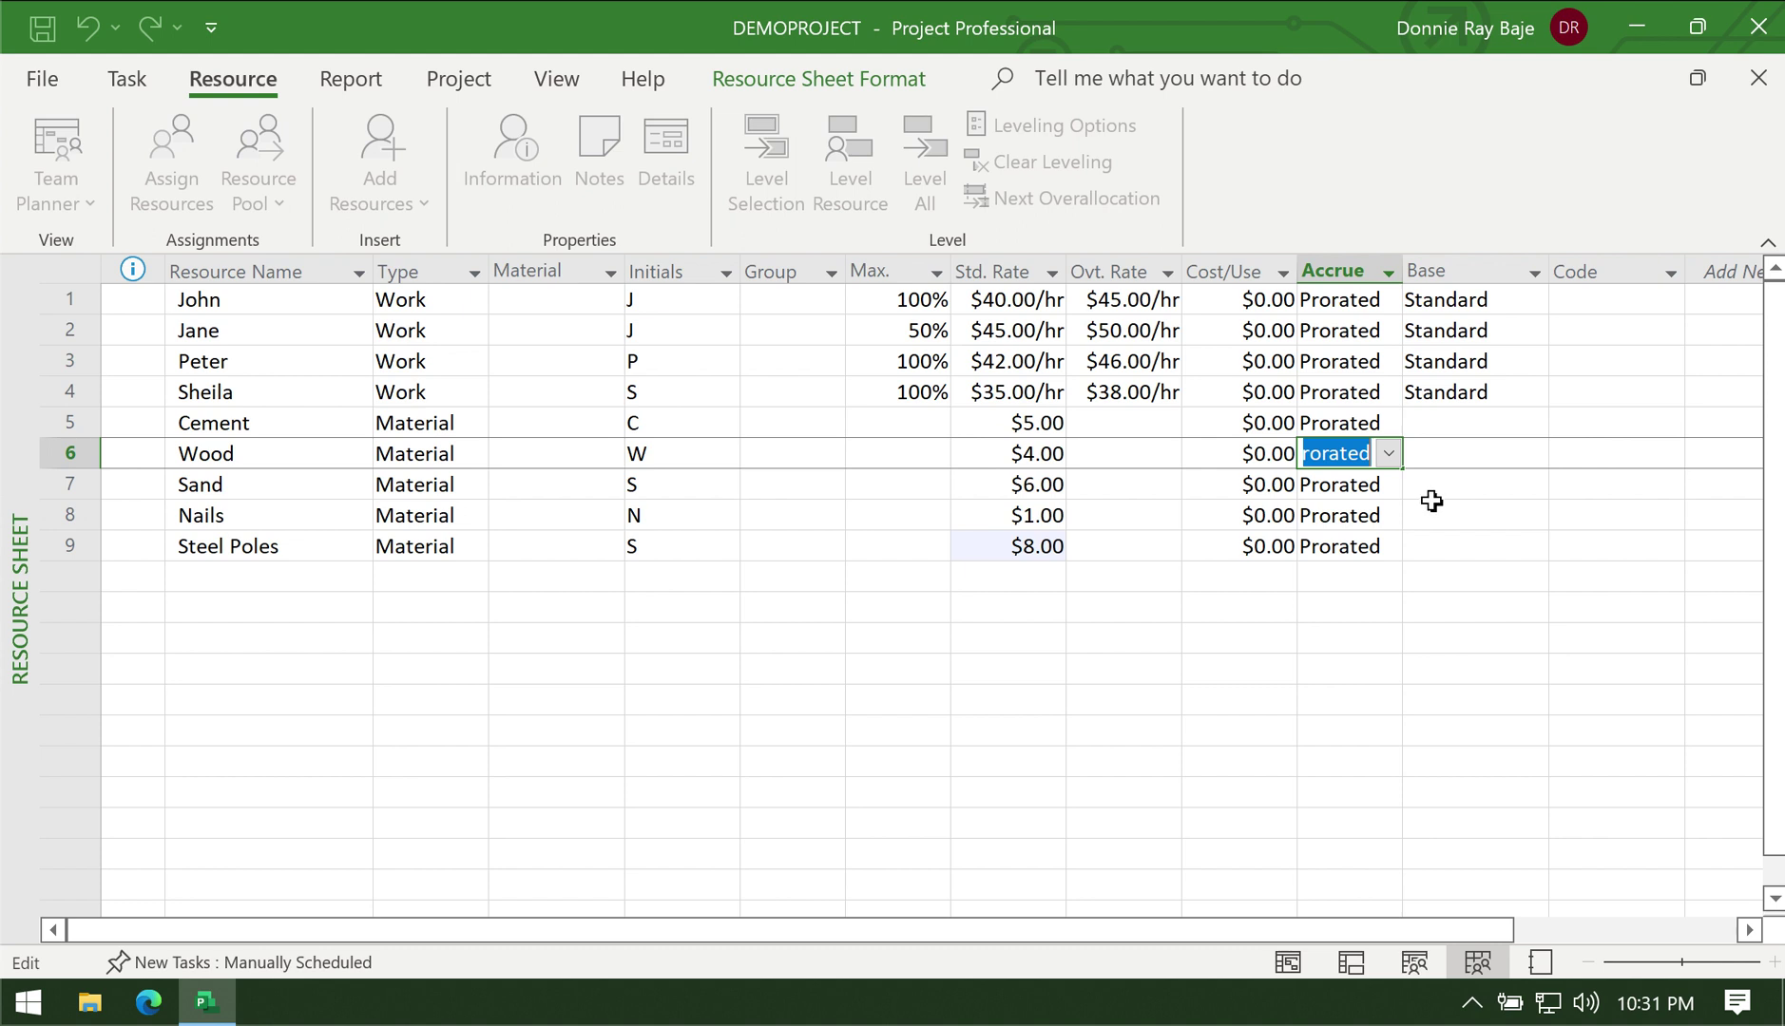
left_click(1430, 506)
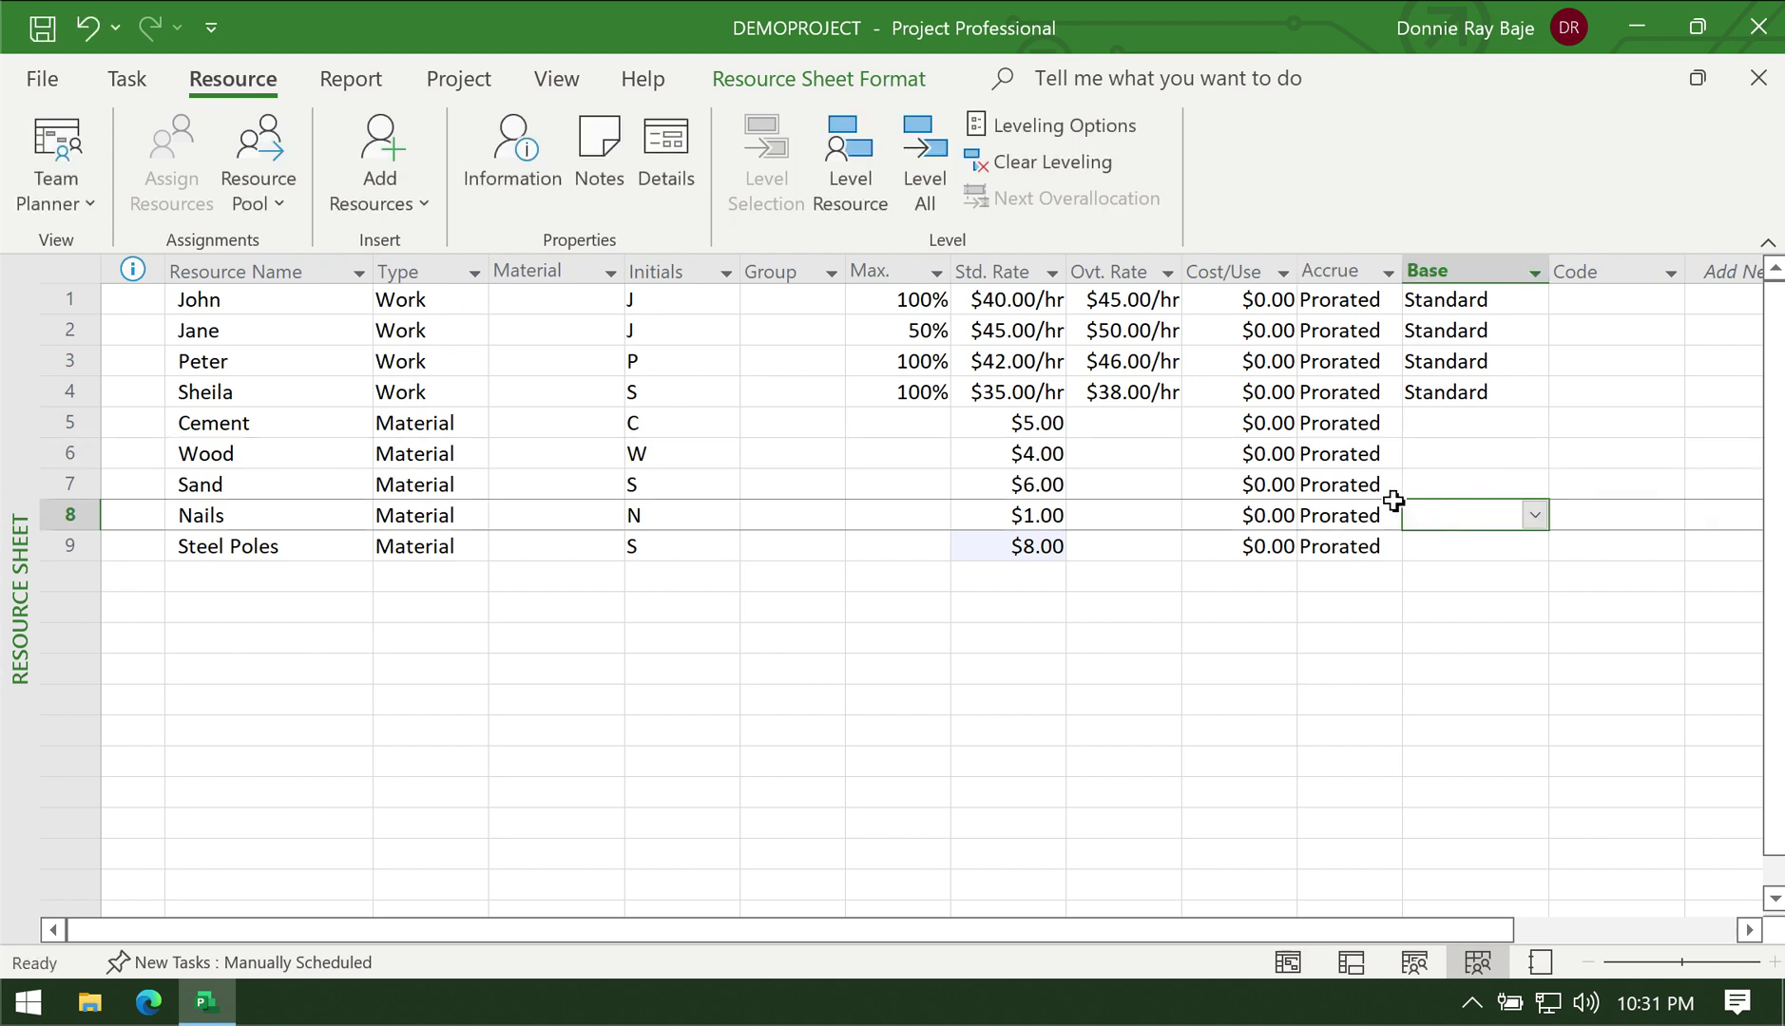
left_click(1331, 457)
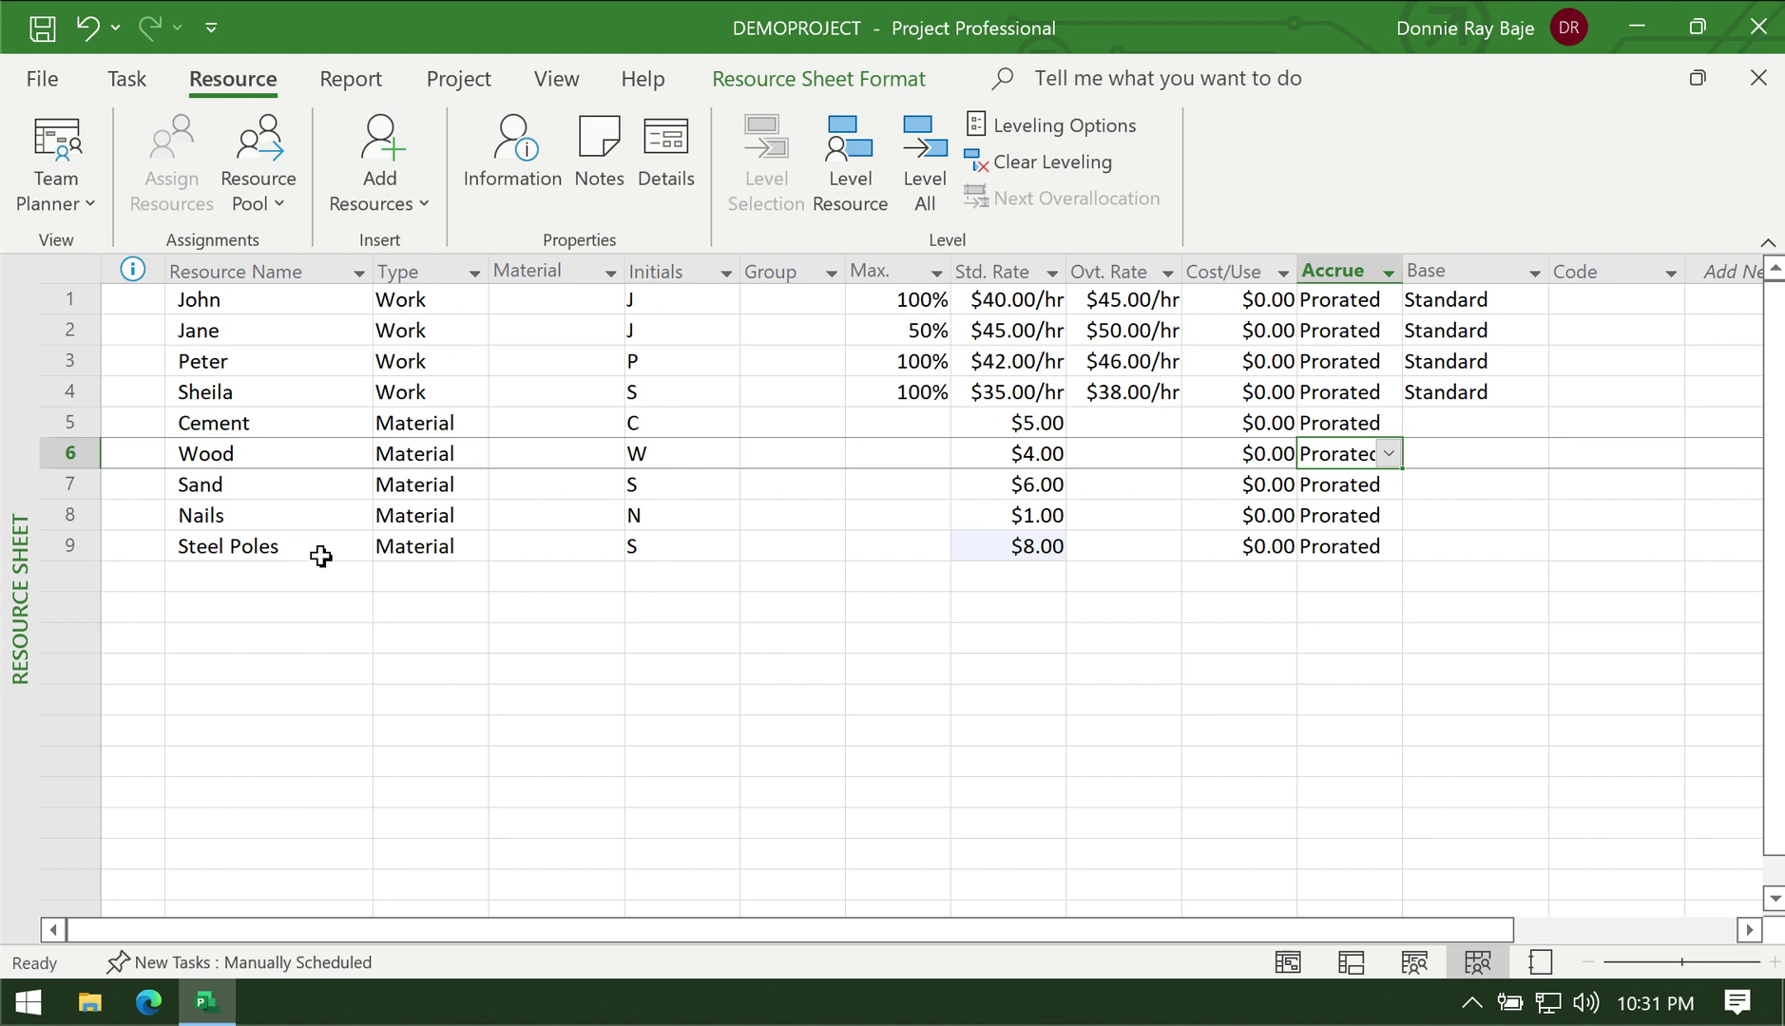
Step: Add a Cost-type resource named Building Permit below Steel Poles and check its standard rate field
left_click(298, 579)
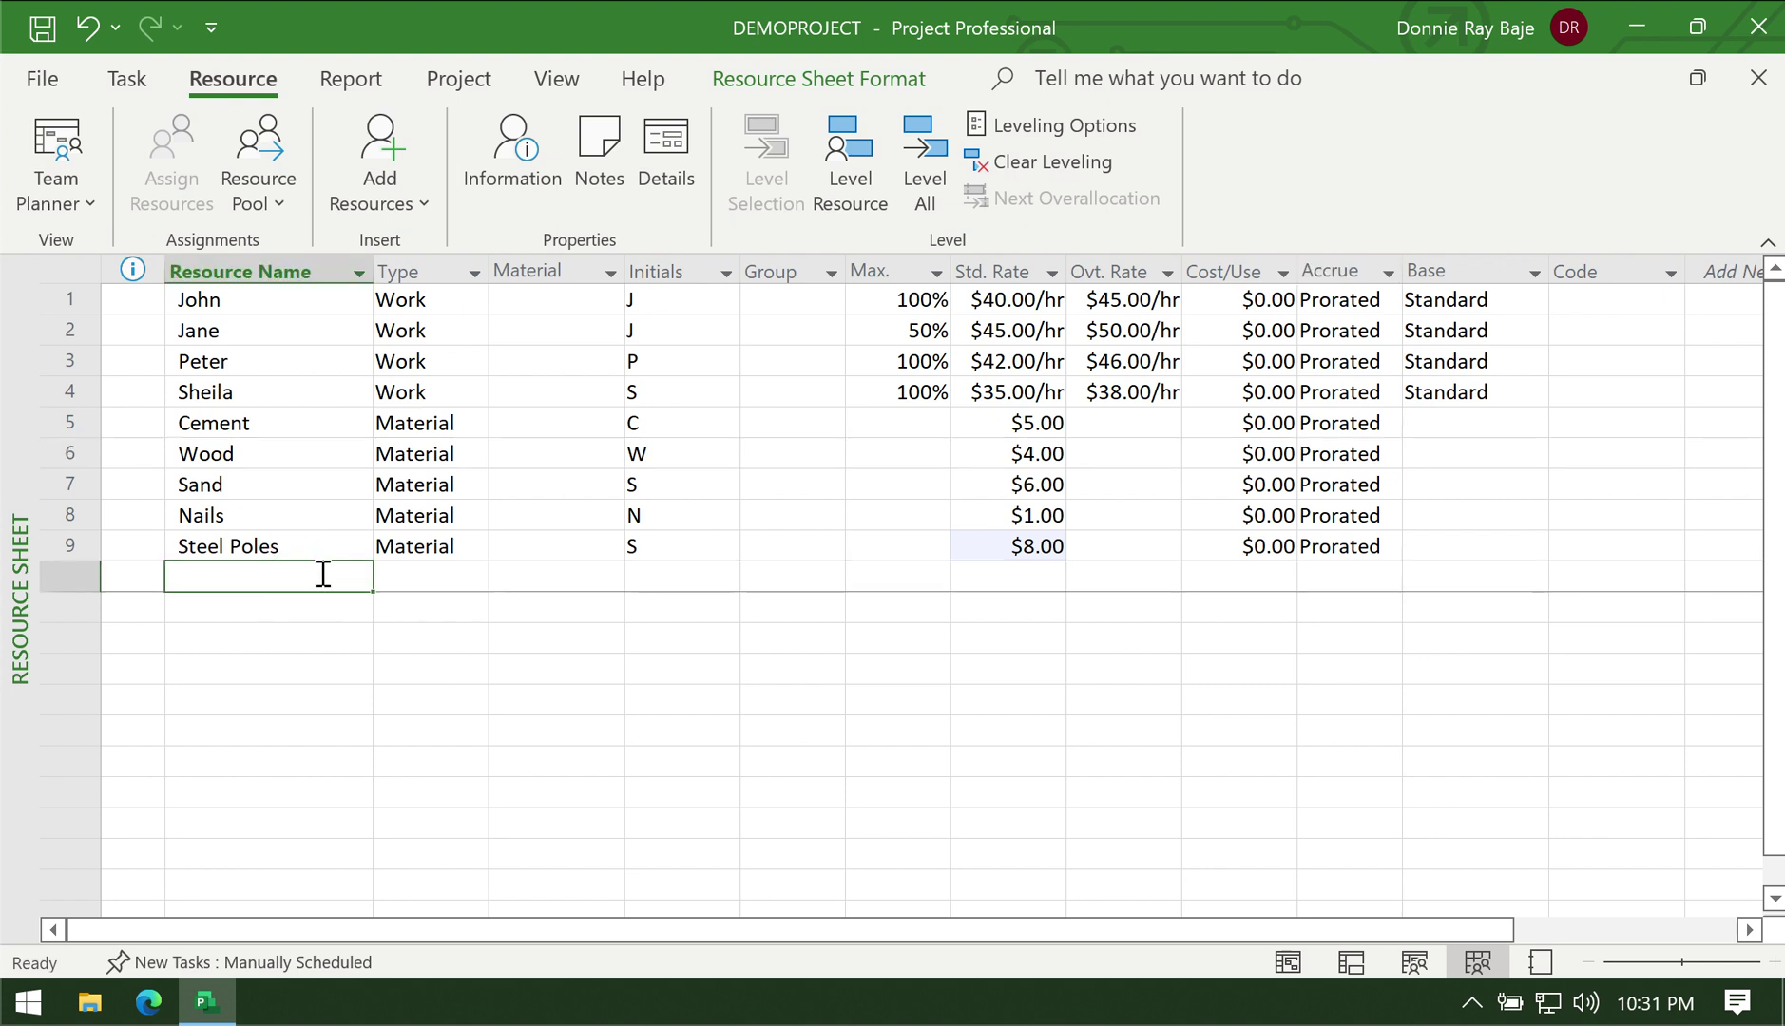
left_click(423, 577)
left_click(473, 576)
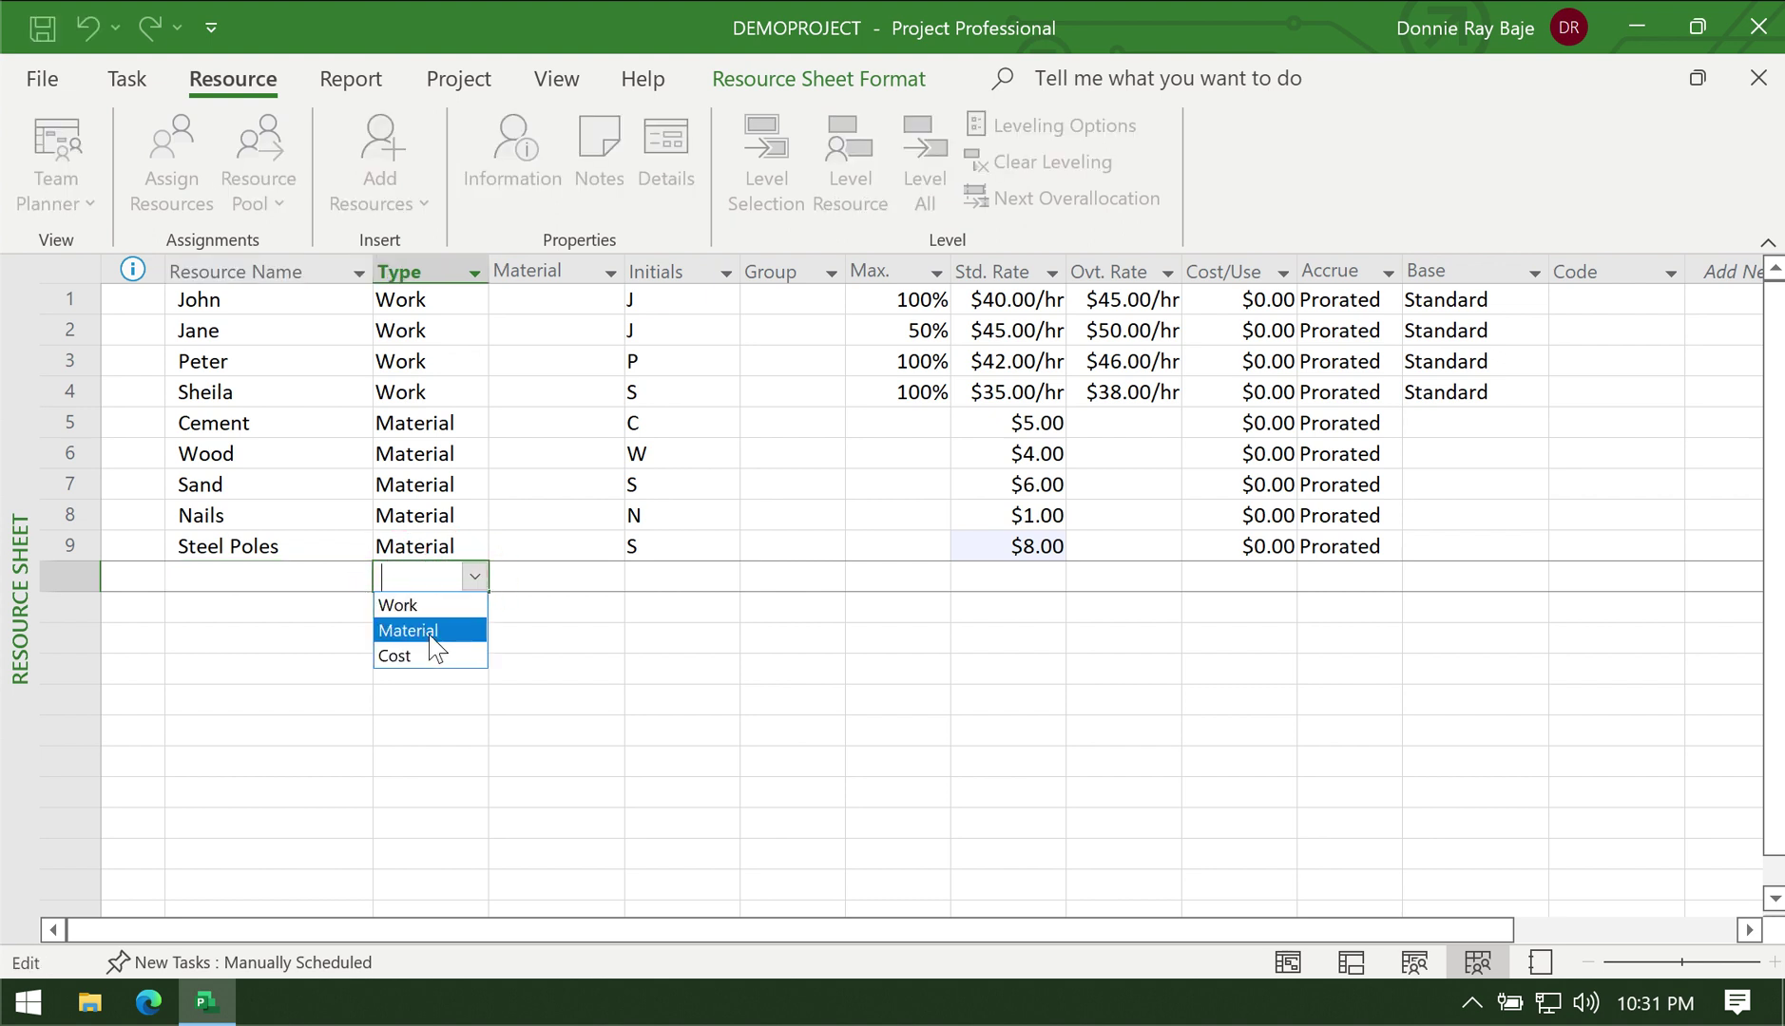
left_click(425, 656)
left_click(336, 583)
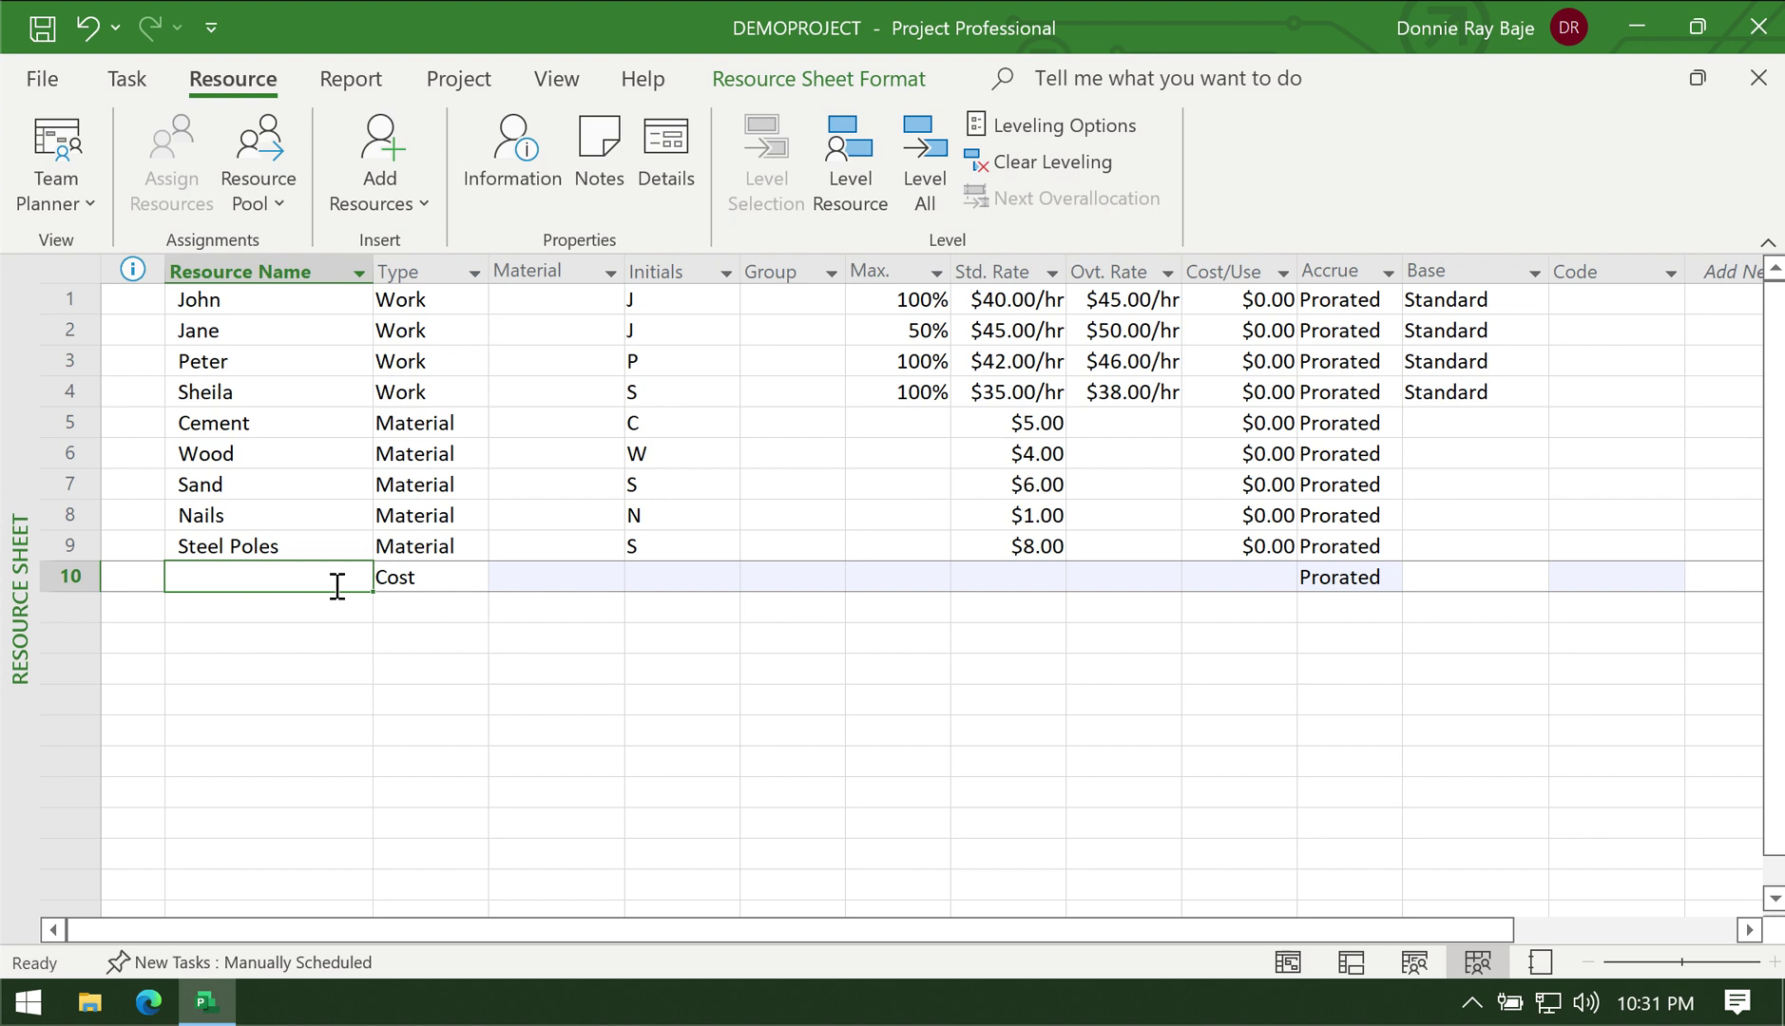
type("Building")
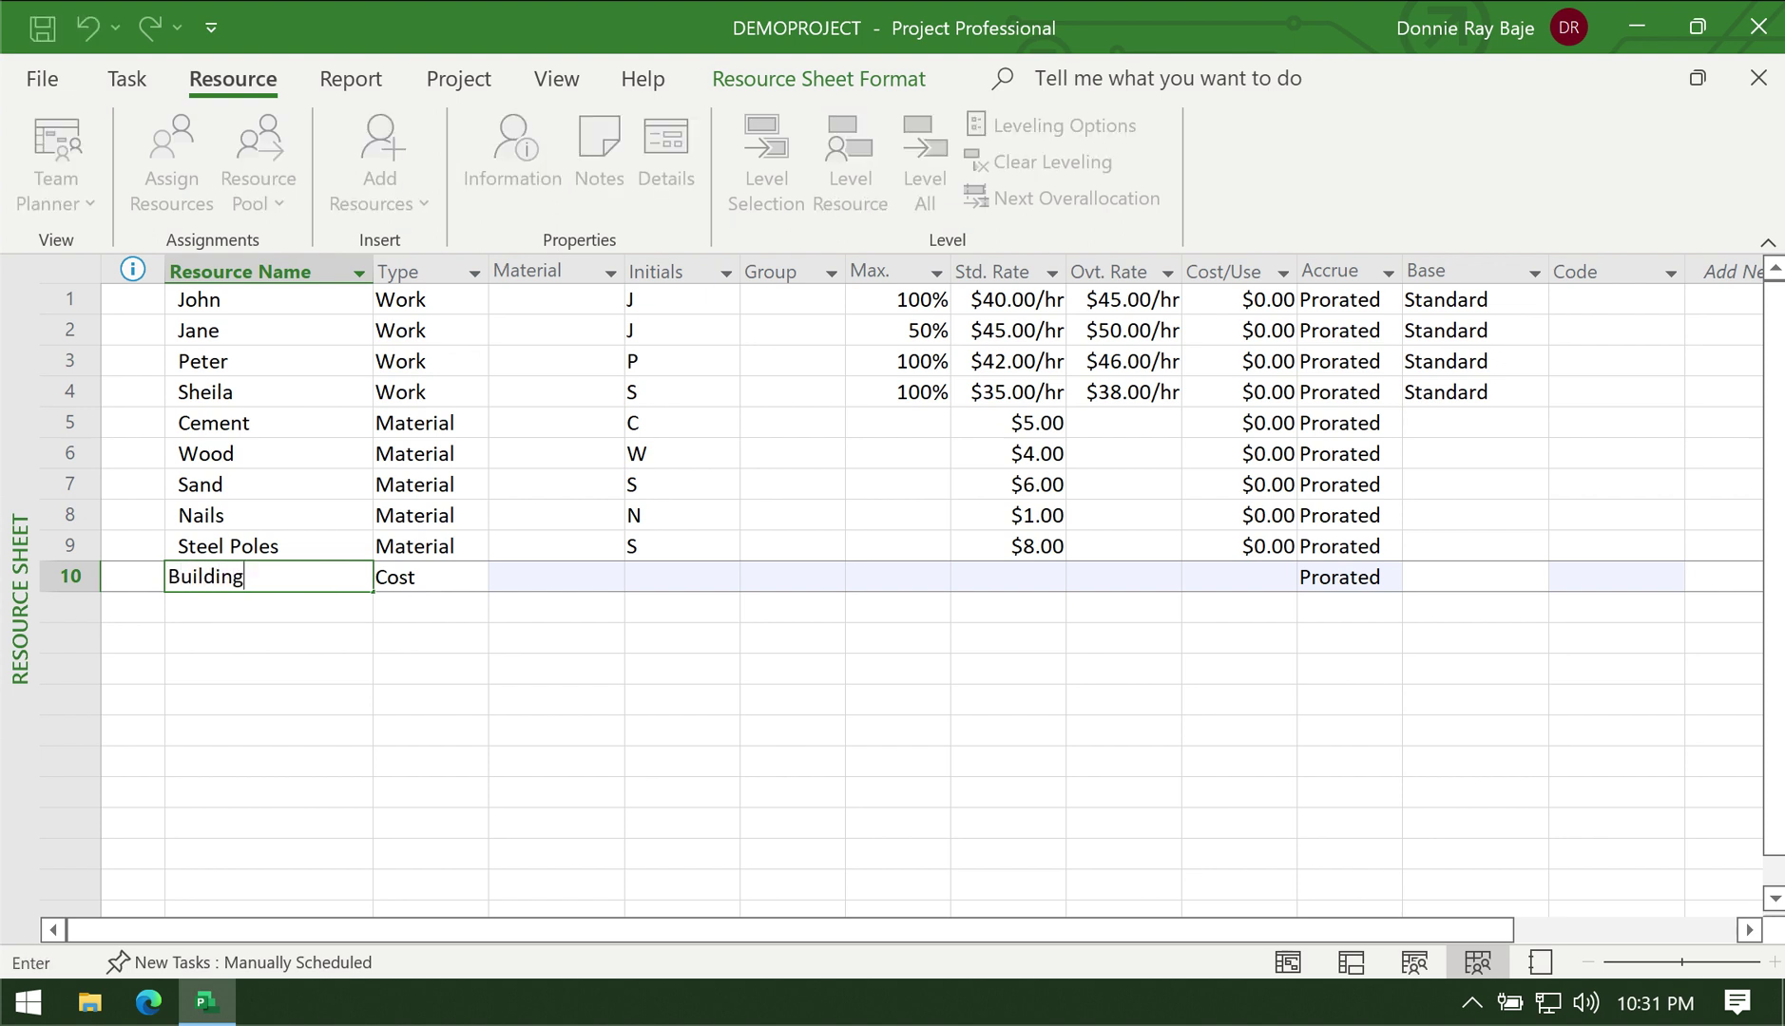
type(" Permit")
key("Return")
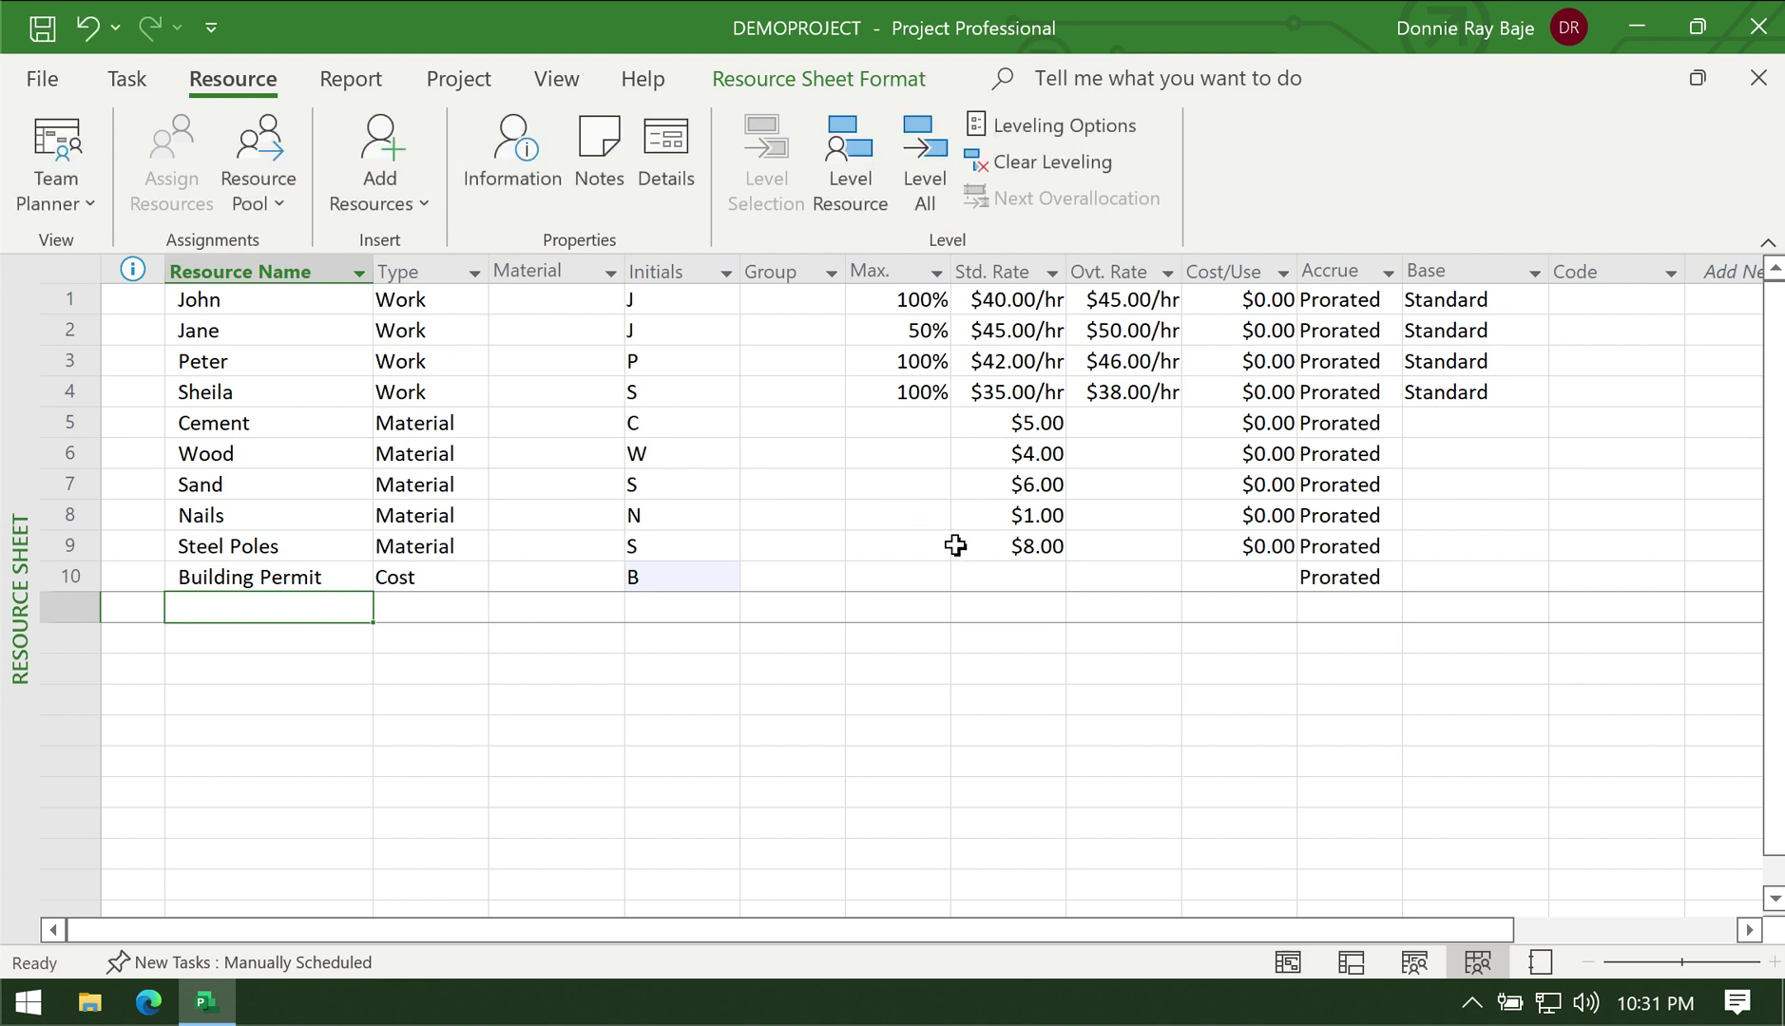
left_click(1042, 573)
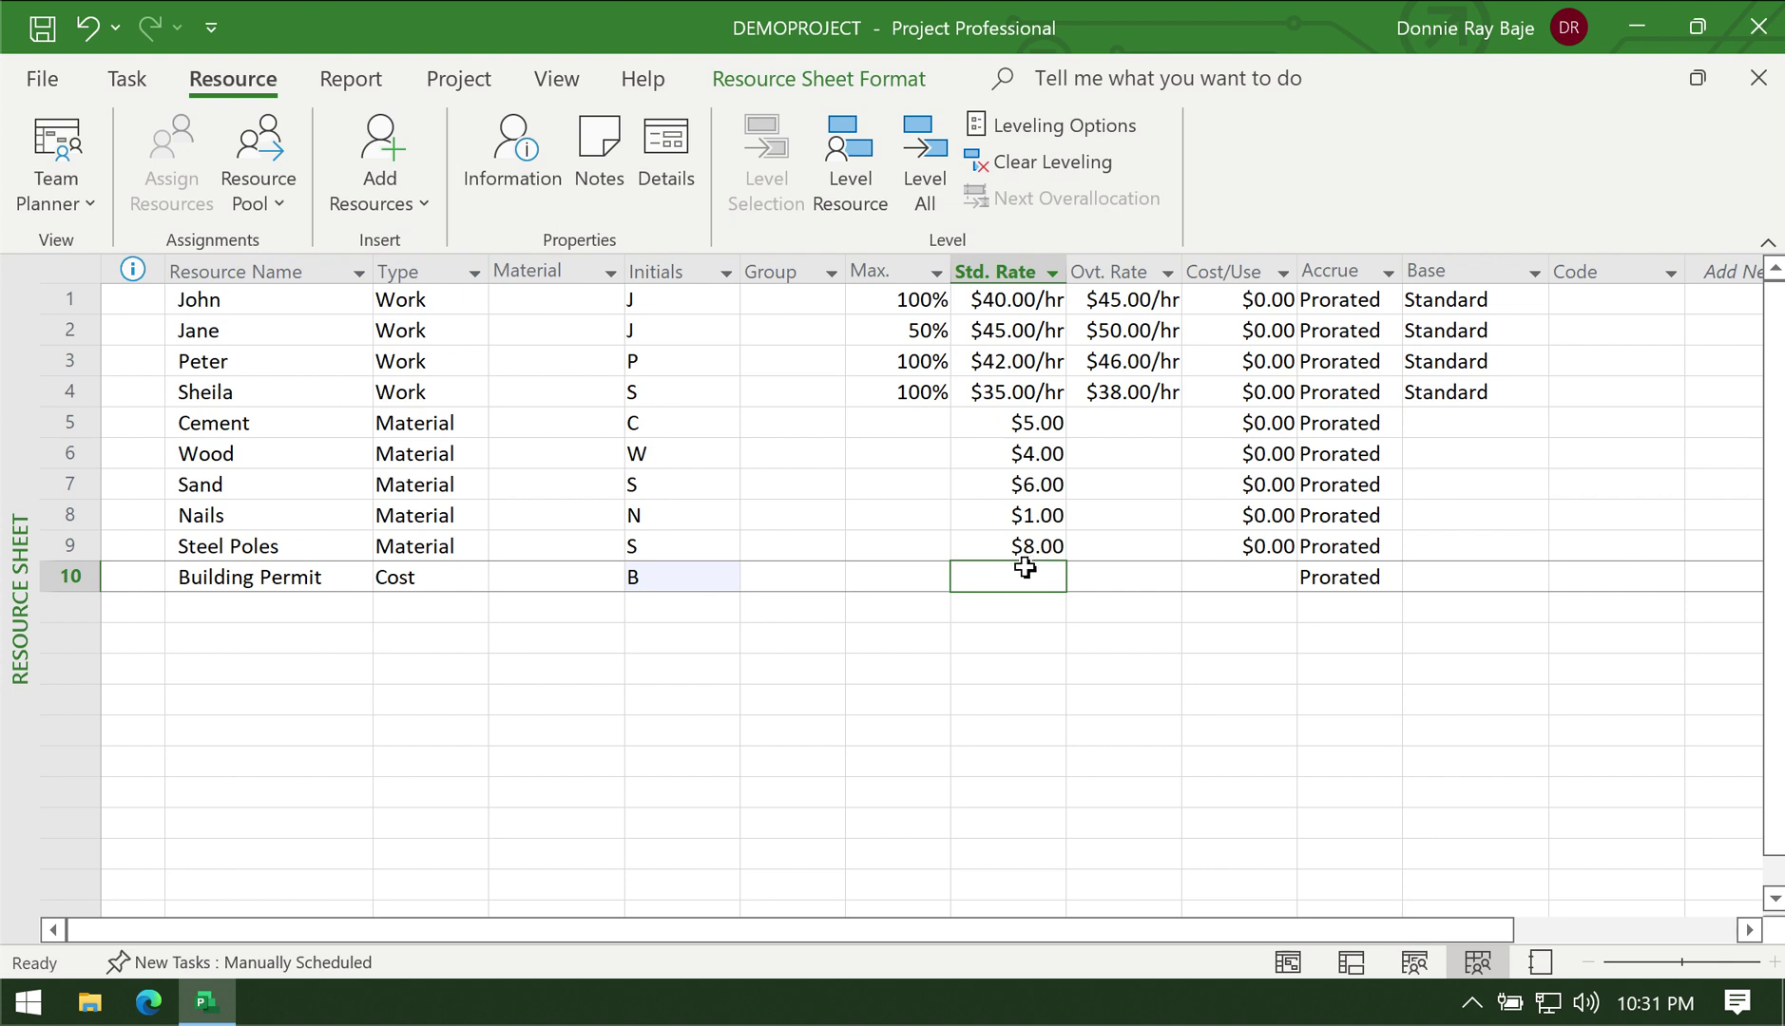
Step: Add a License resource below Building Permit and change its resource type to Cost
left_click(351, 606)
type("License")
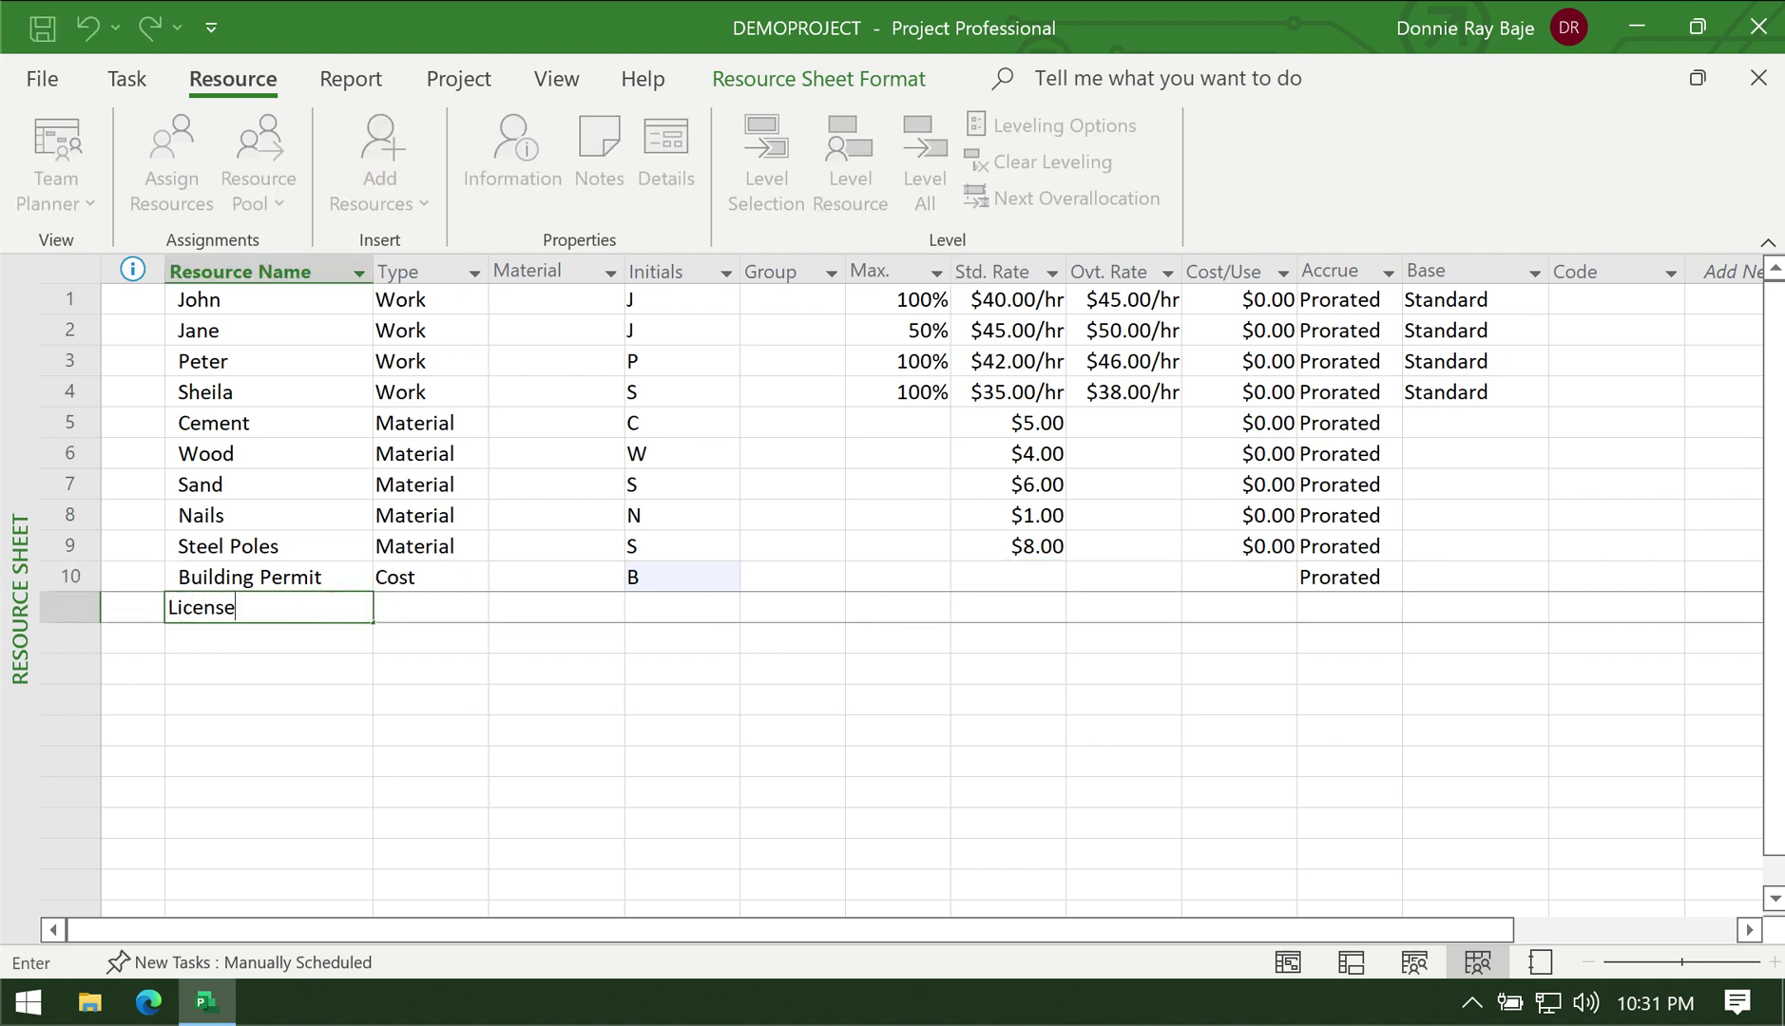
key("Tab")
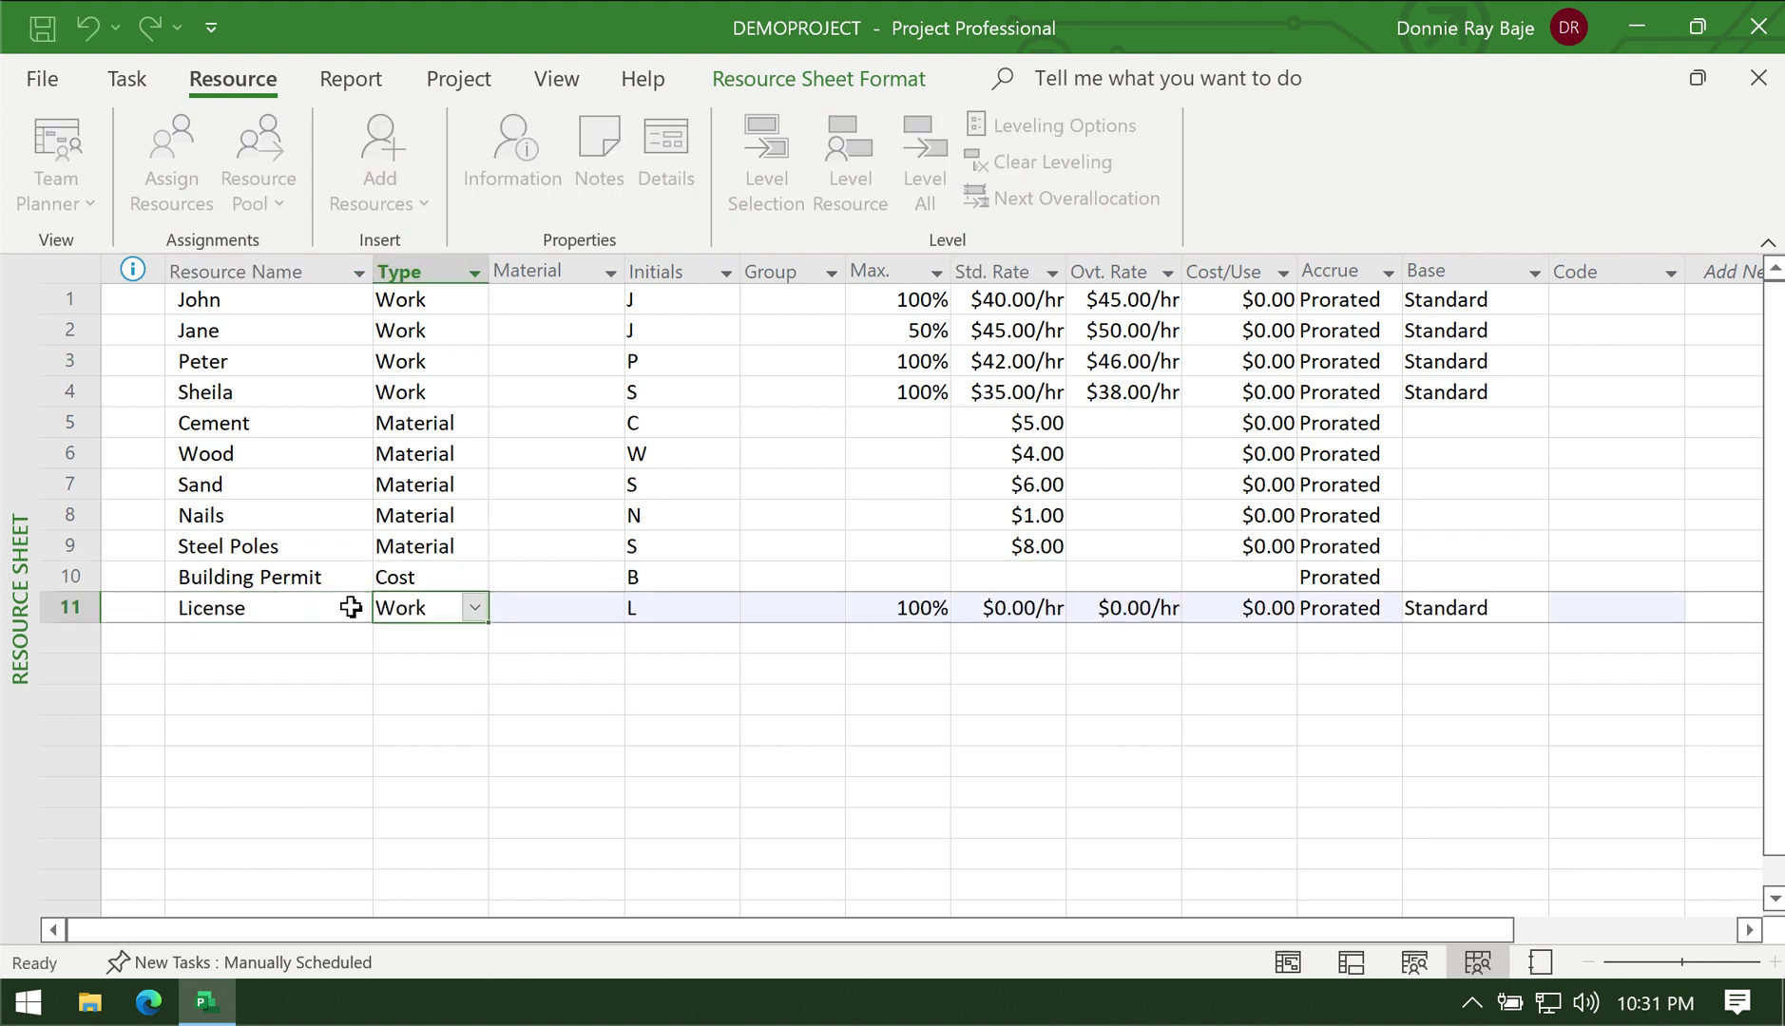
left_click(473, 607)
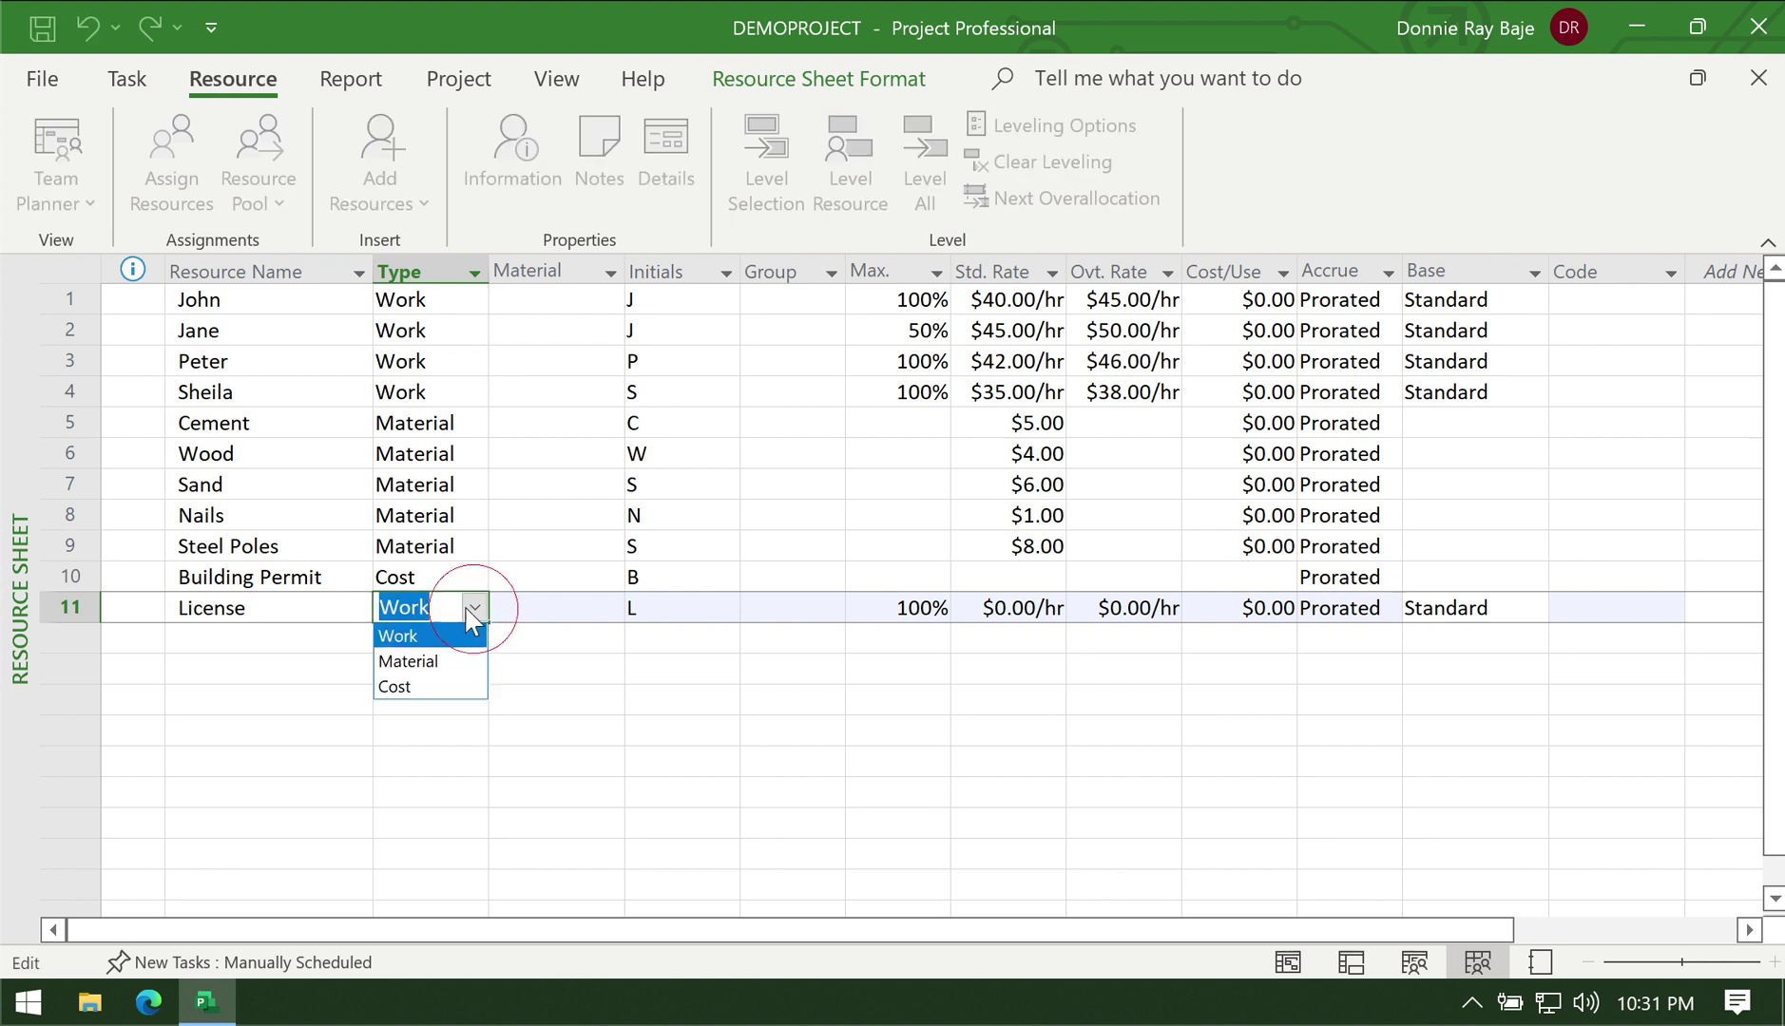
left_click(437, 687)
left_click(1045, 618)
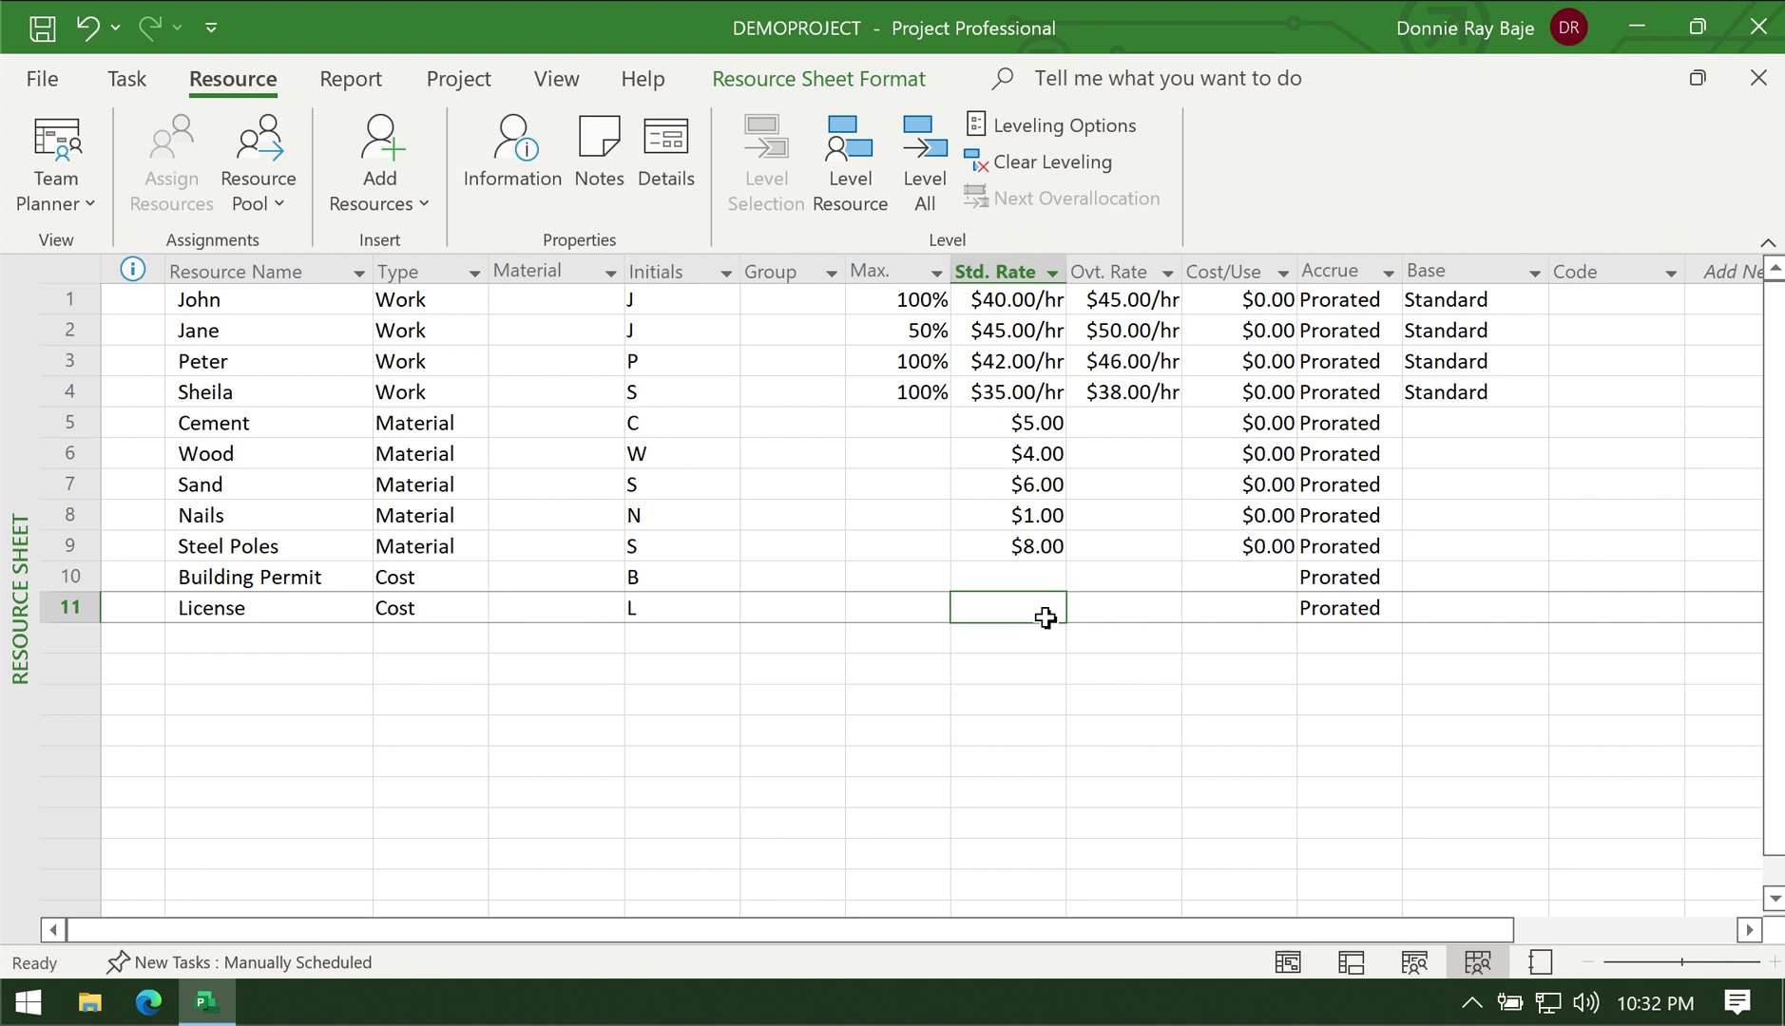
left_click(336, 638)
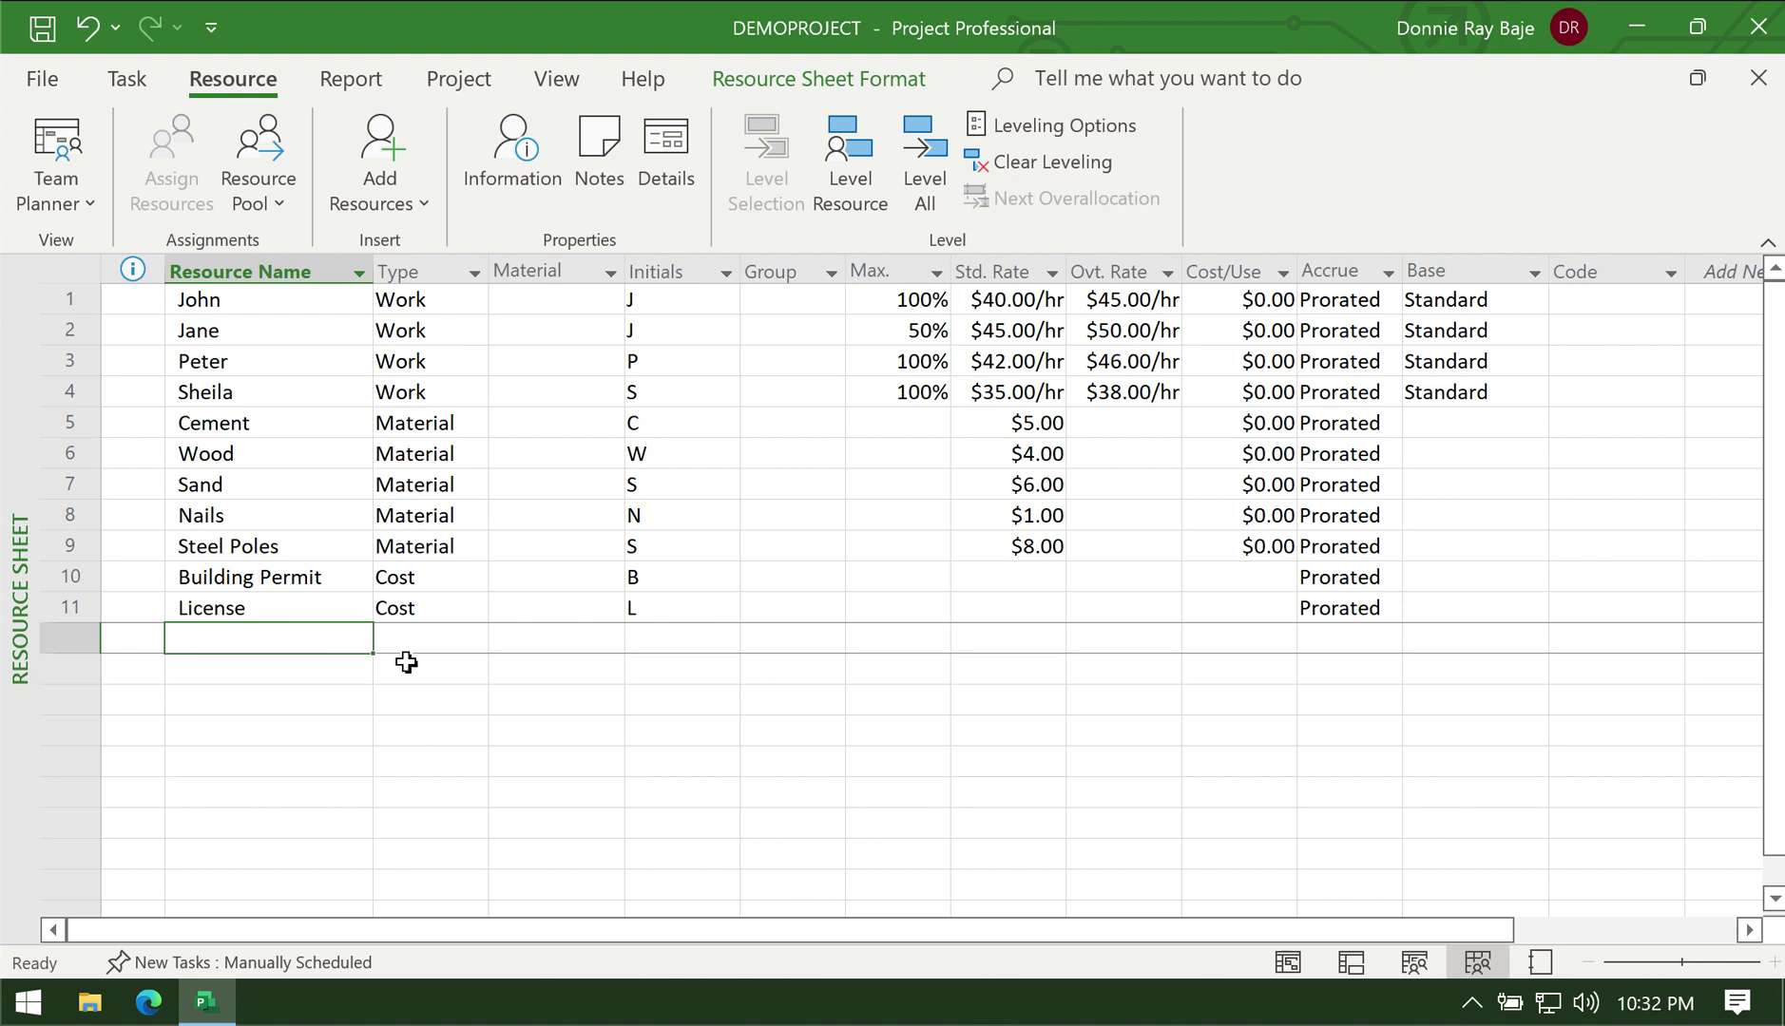
Step: Save the project and switch from the Resource Sheet to the Gantt Chart view
left_click(41, 38)
left_click(69, 164)
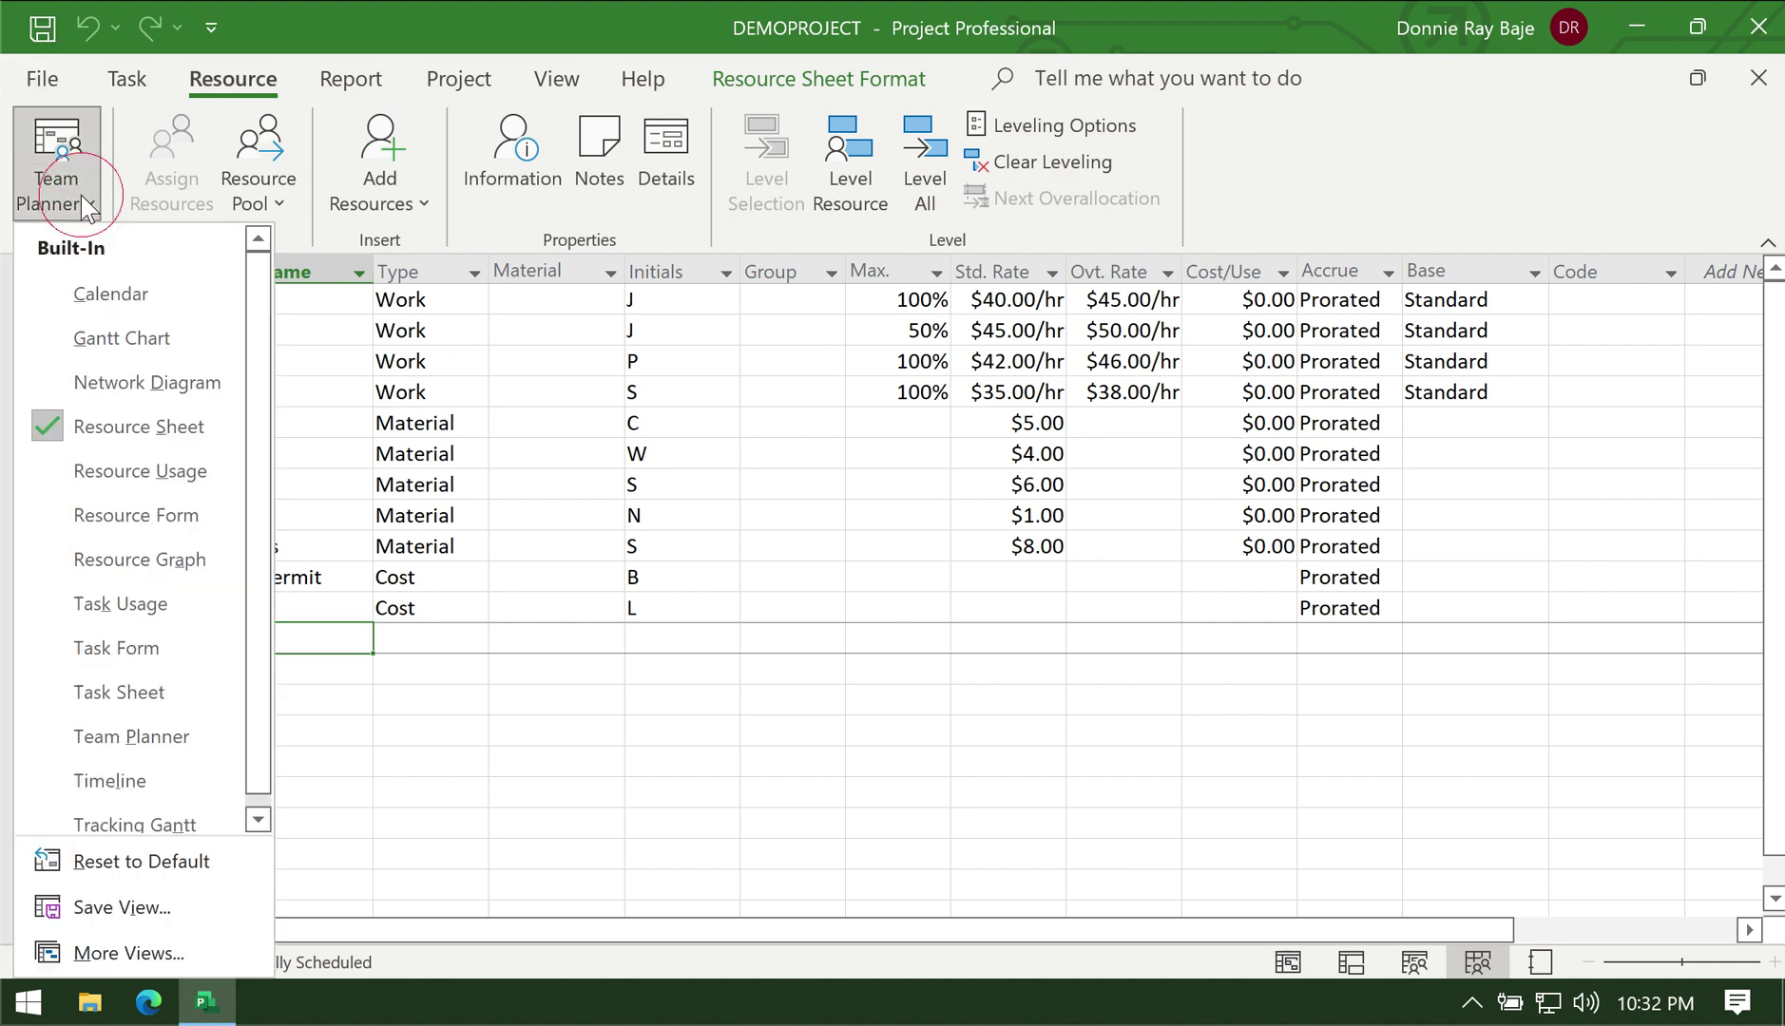
left_click(135, 338)
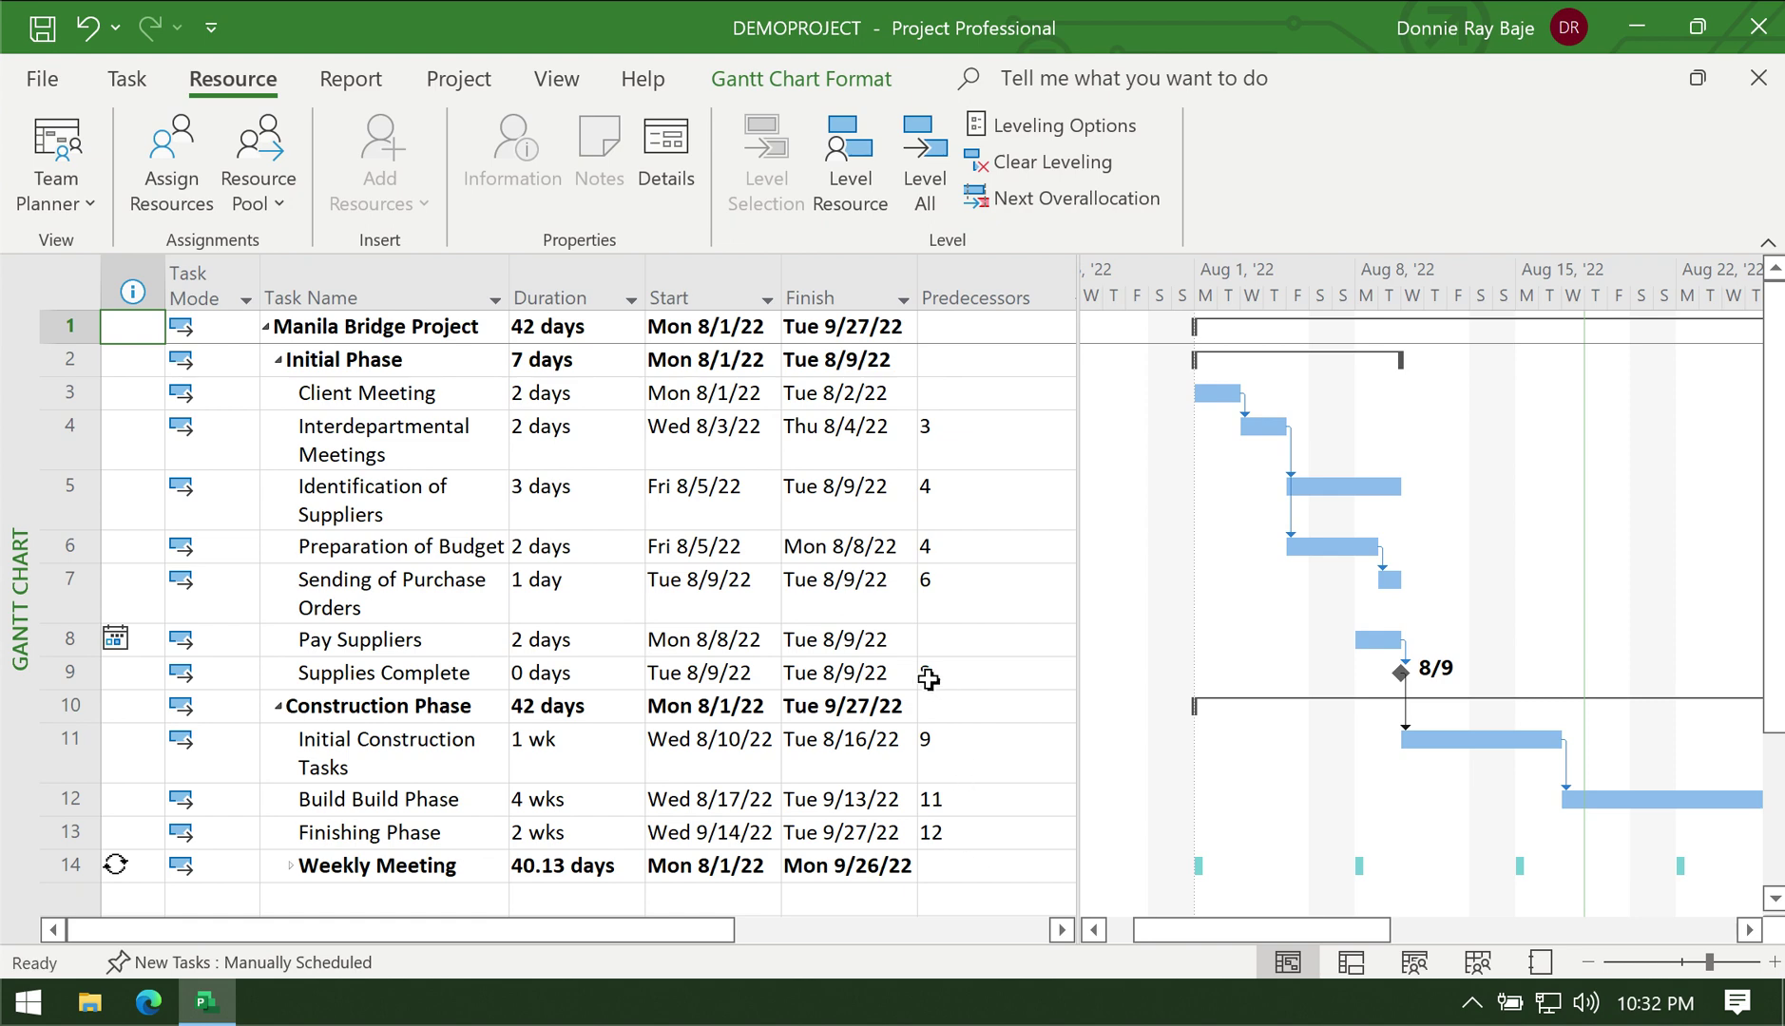
Step: Assign the $45/hr work resource to the Client Meeting task with 1 unit
right_click(464, 396)
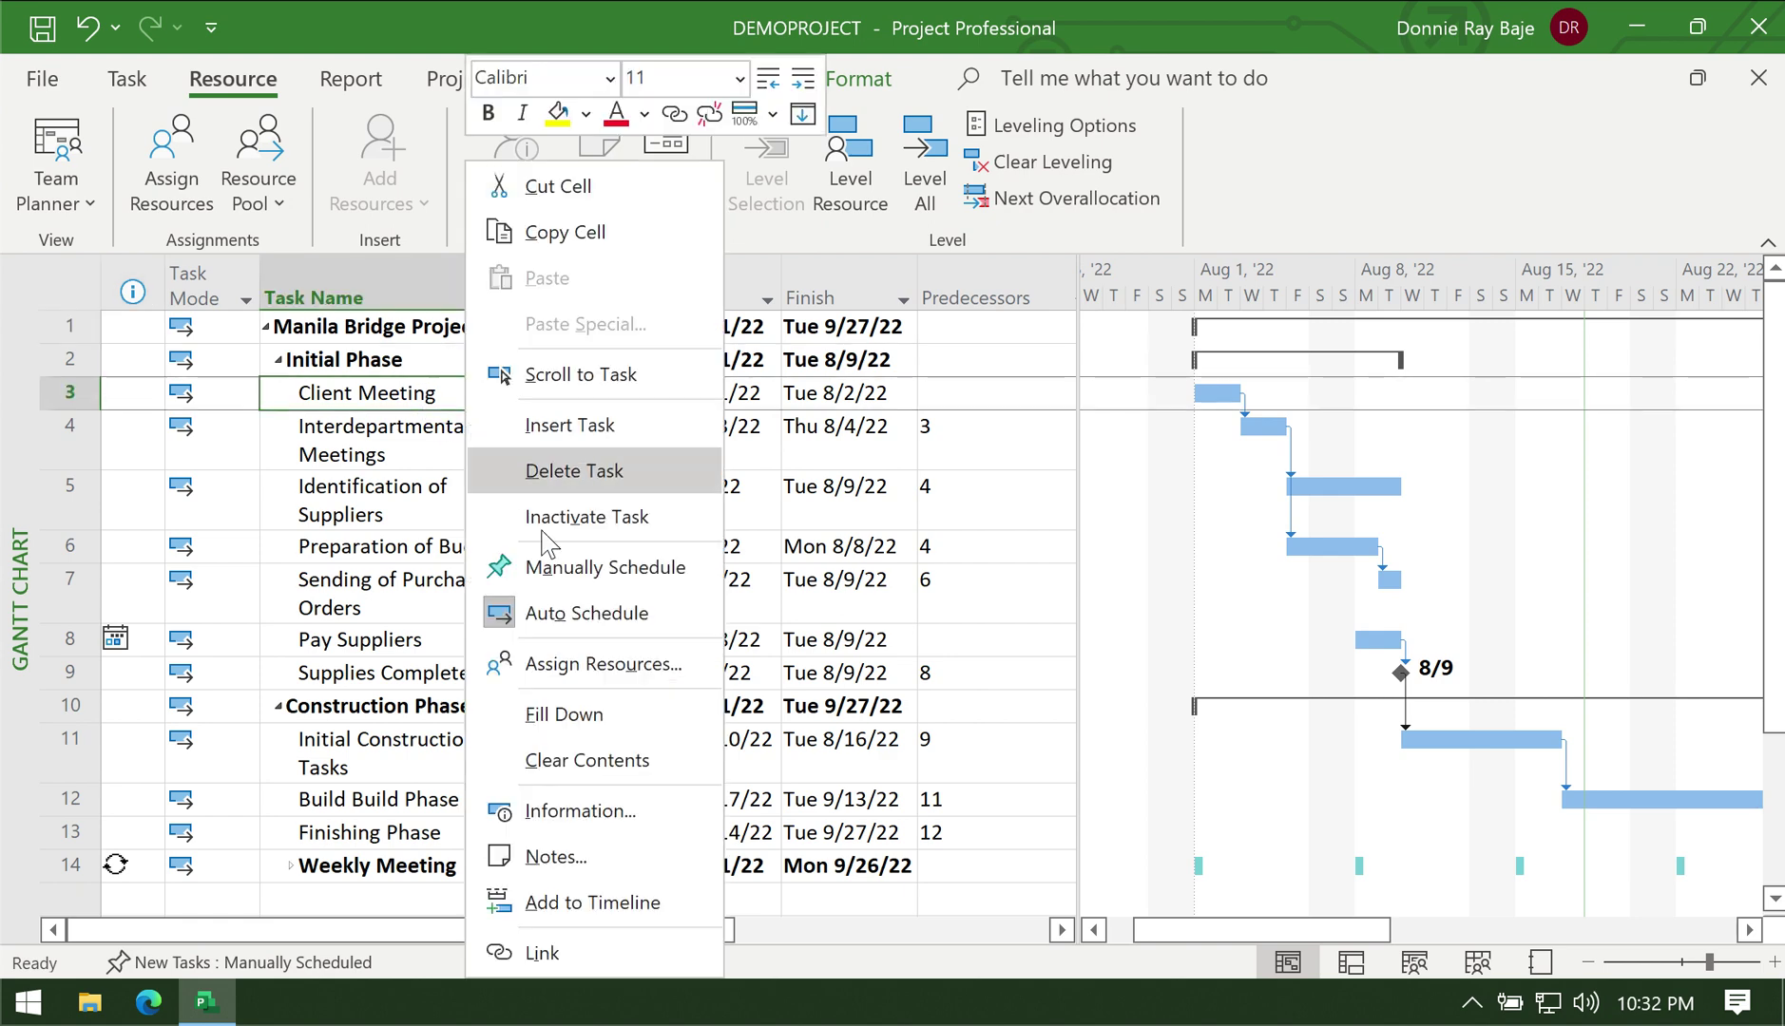
left_click(590, 666)
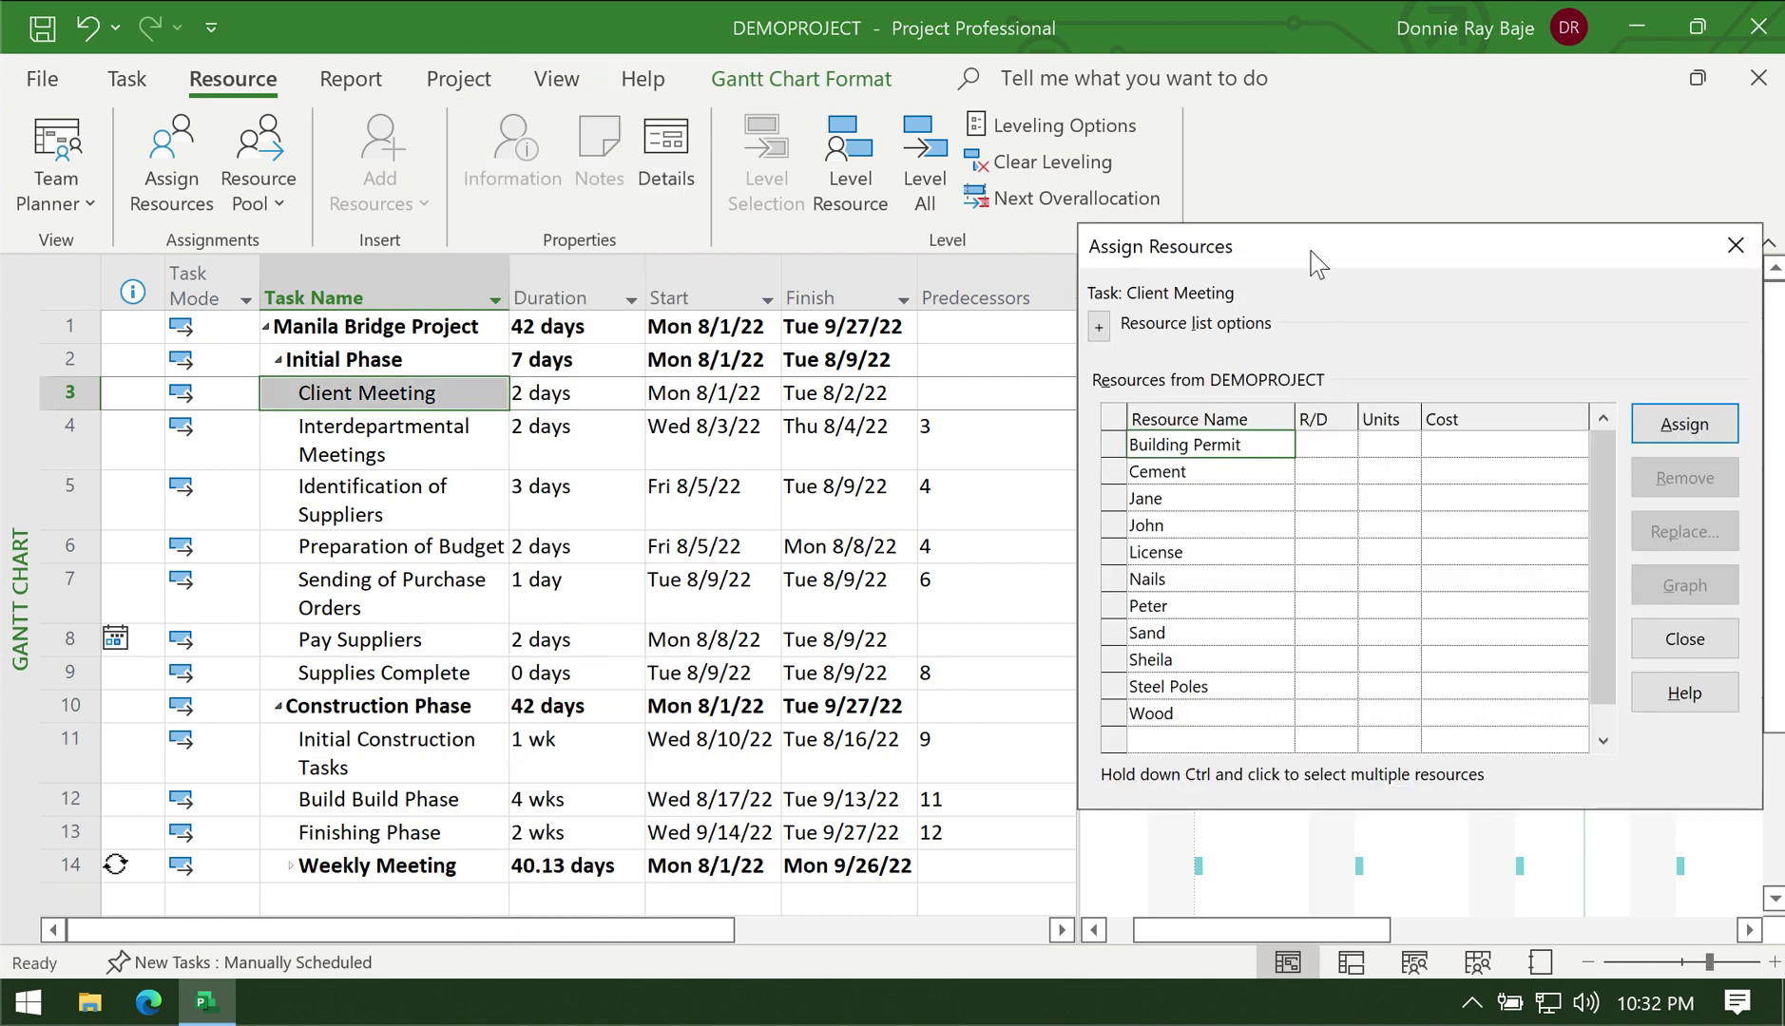
left_click_drag(1315, 263, 949, 167)
left_click(1028, 345)
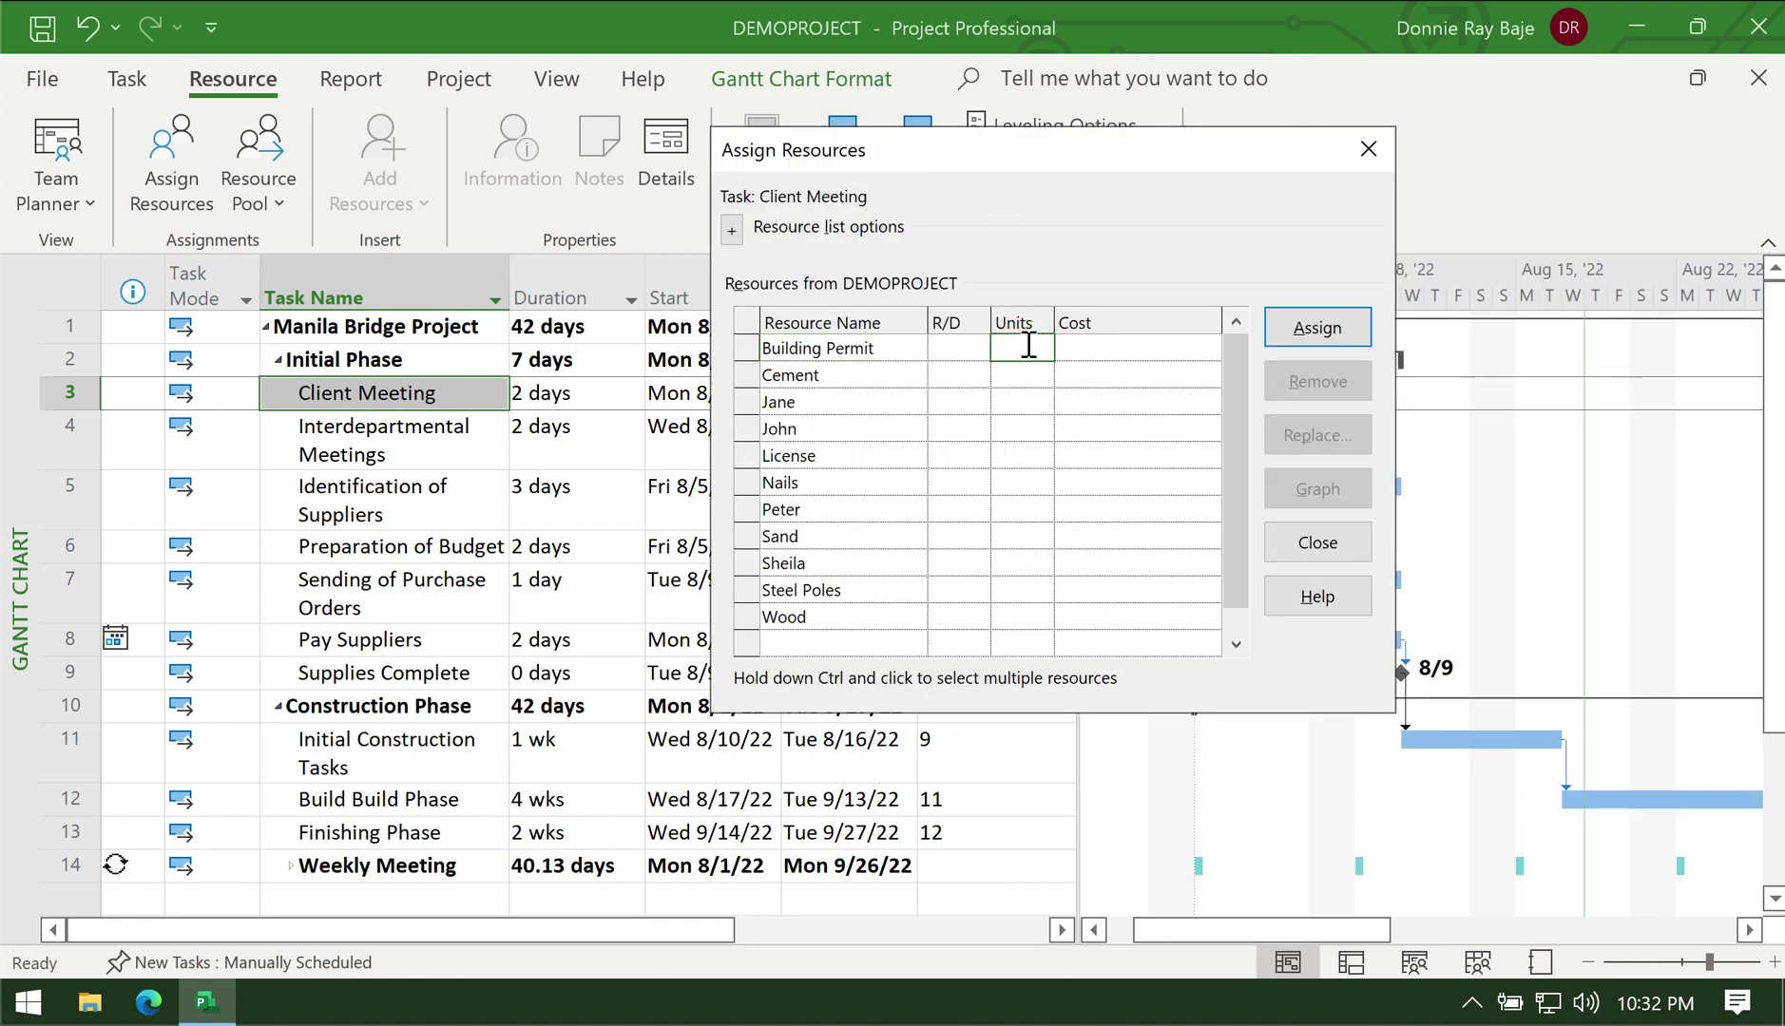
double_click(1024, 401)
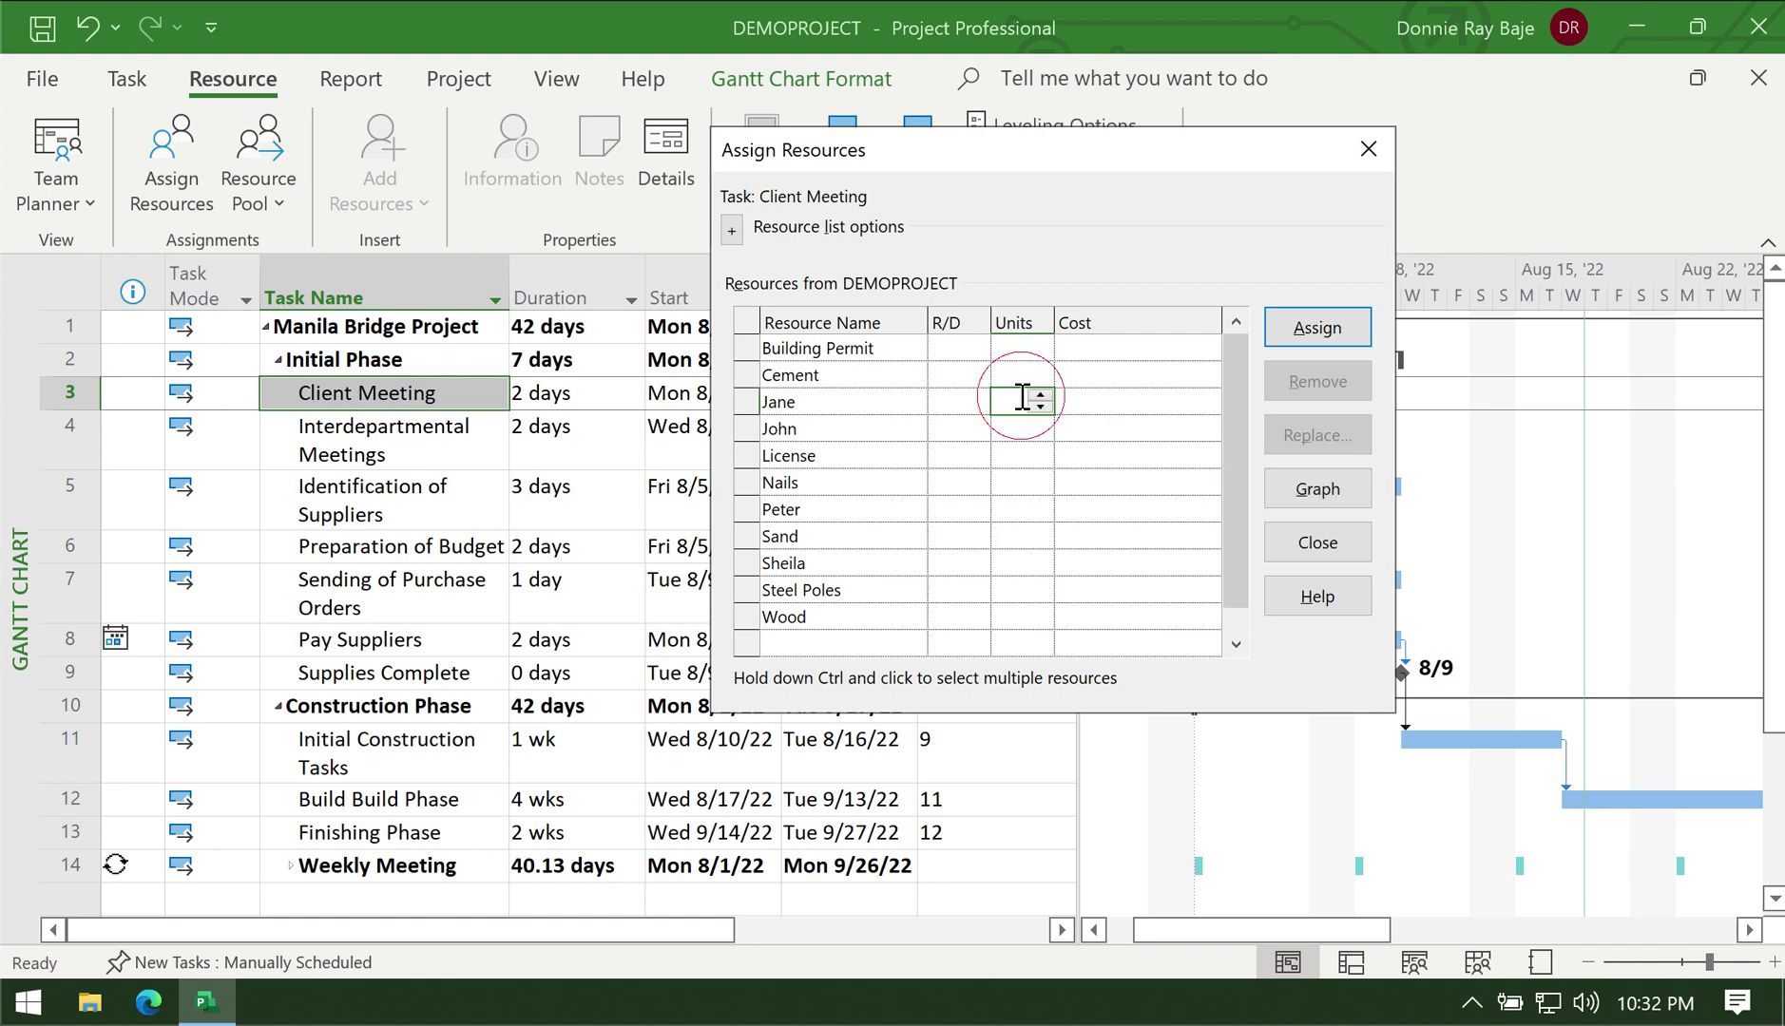
left_click(1041, 396)
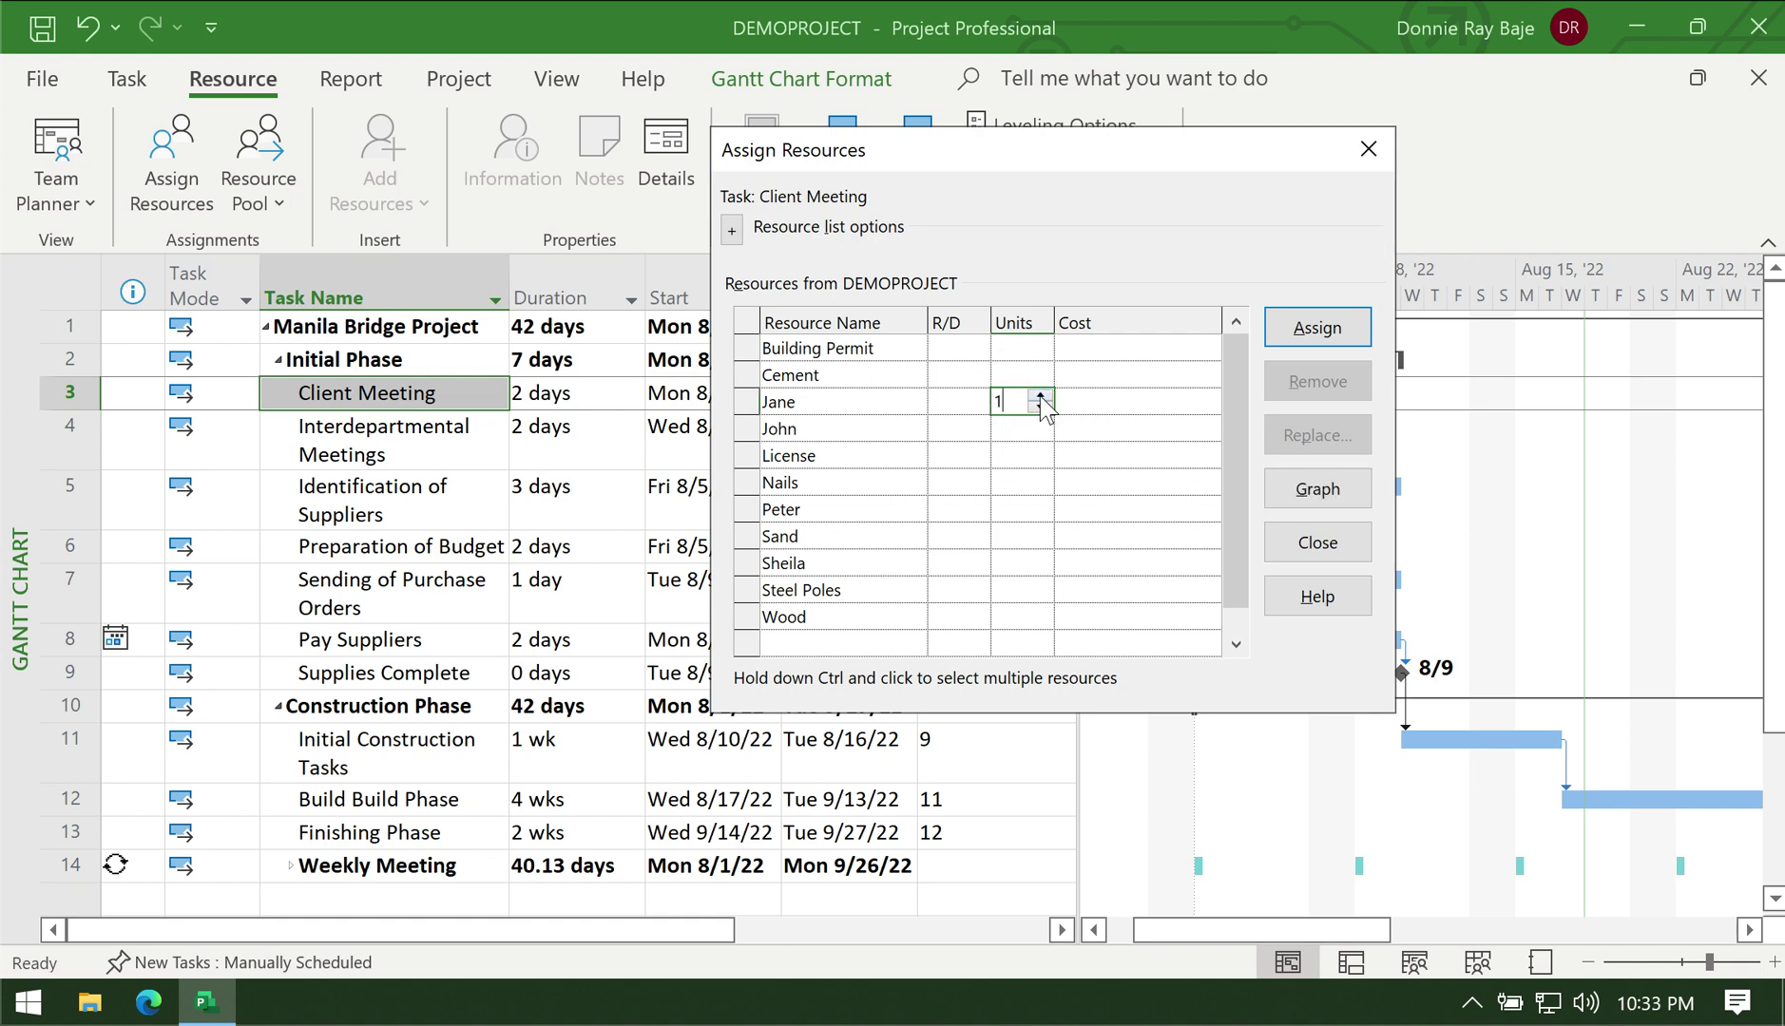
left_click(1030, 400)
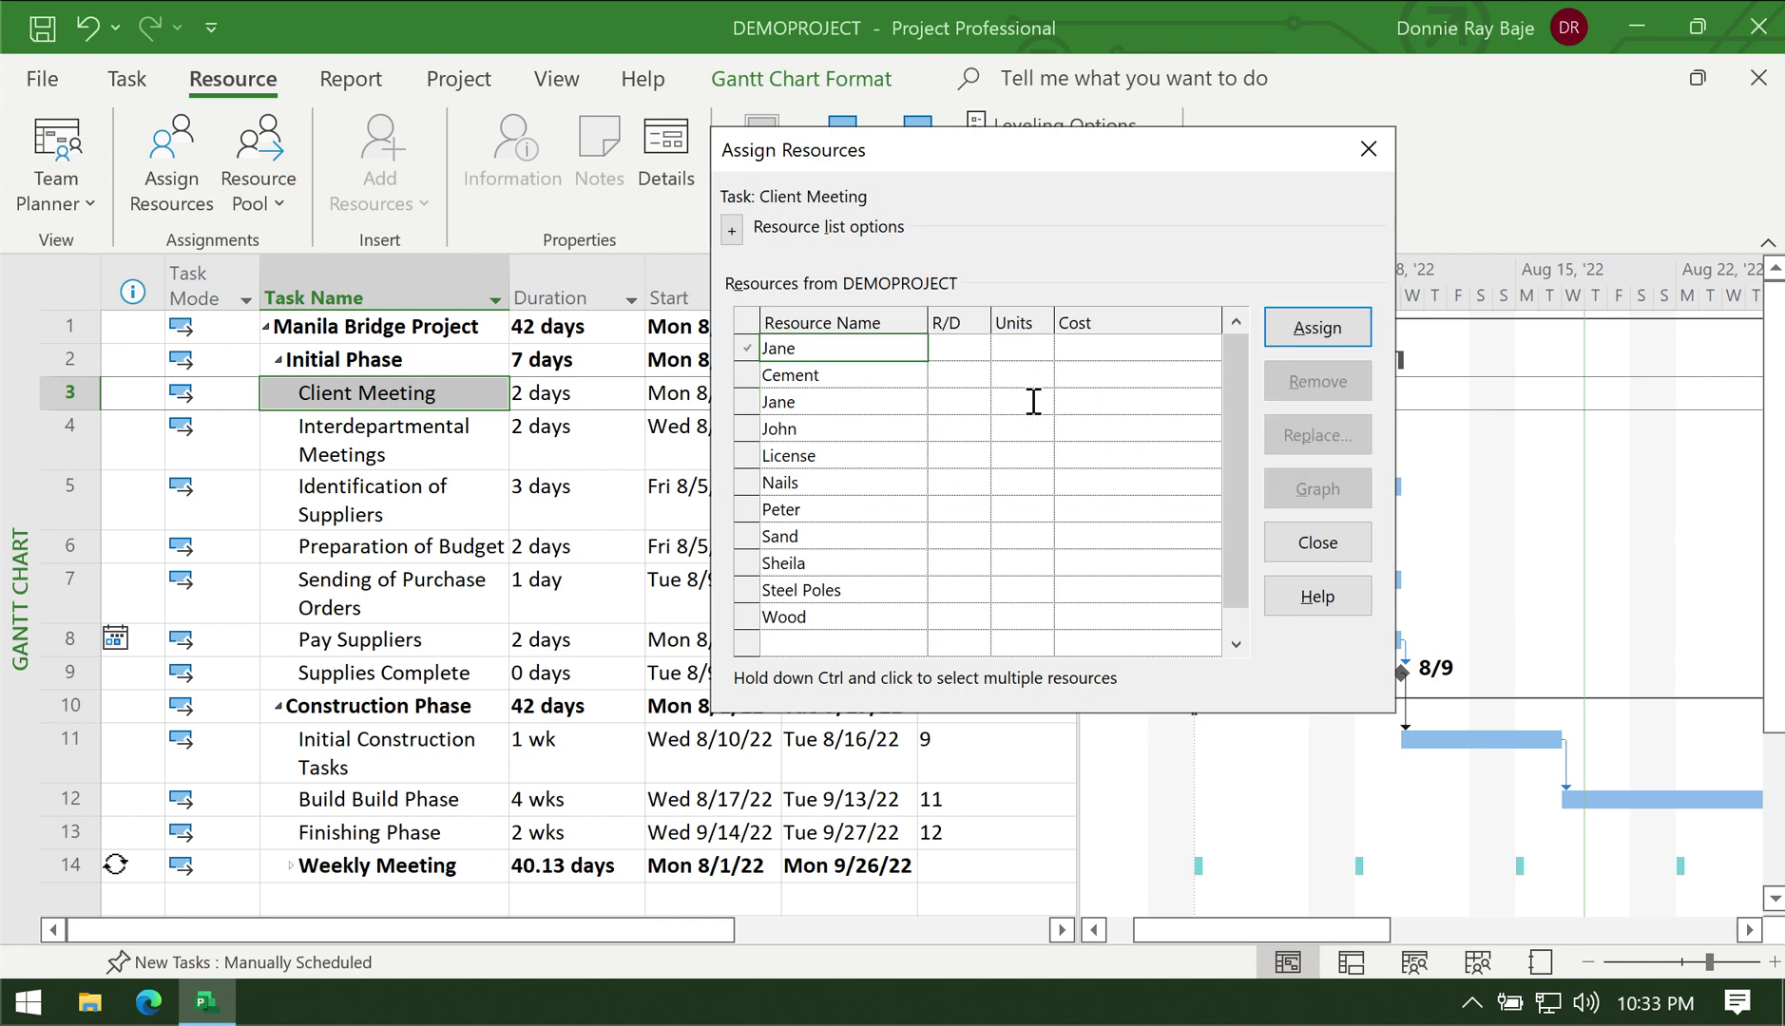
Step: Set the $45/hr work resource's units on the Client Meeting task to 100%
left_click(1036, 352)
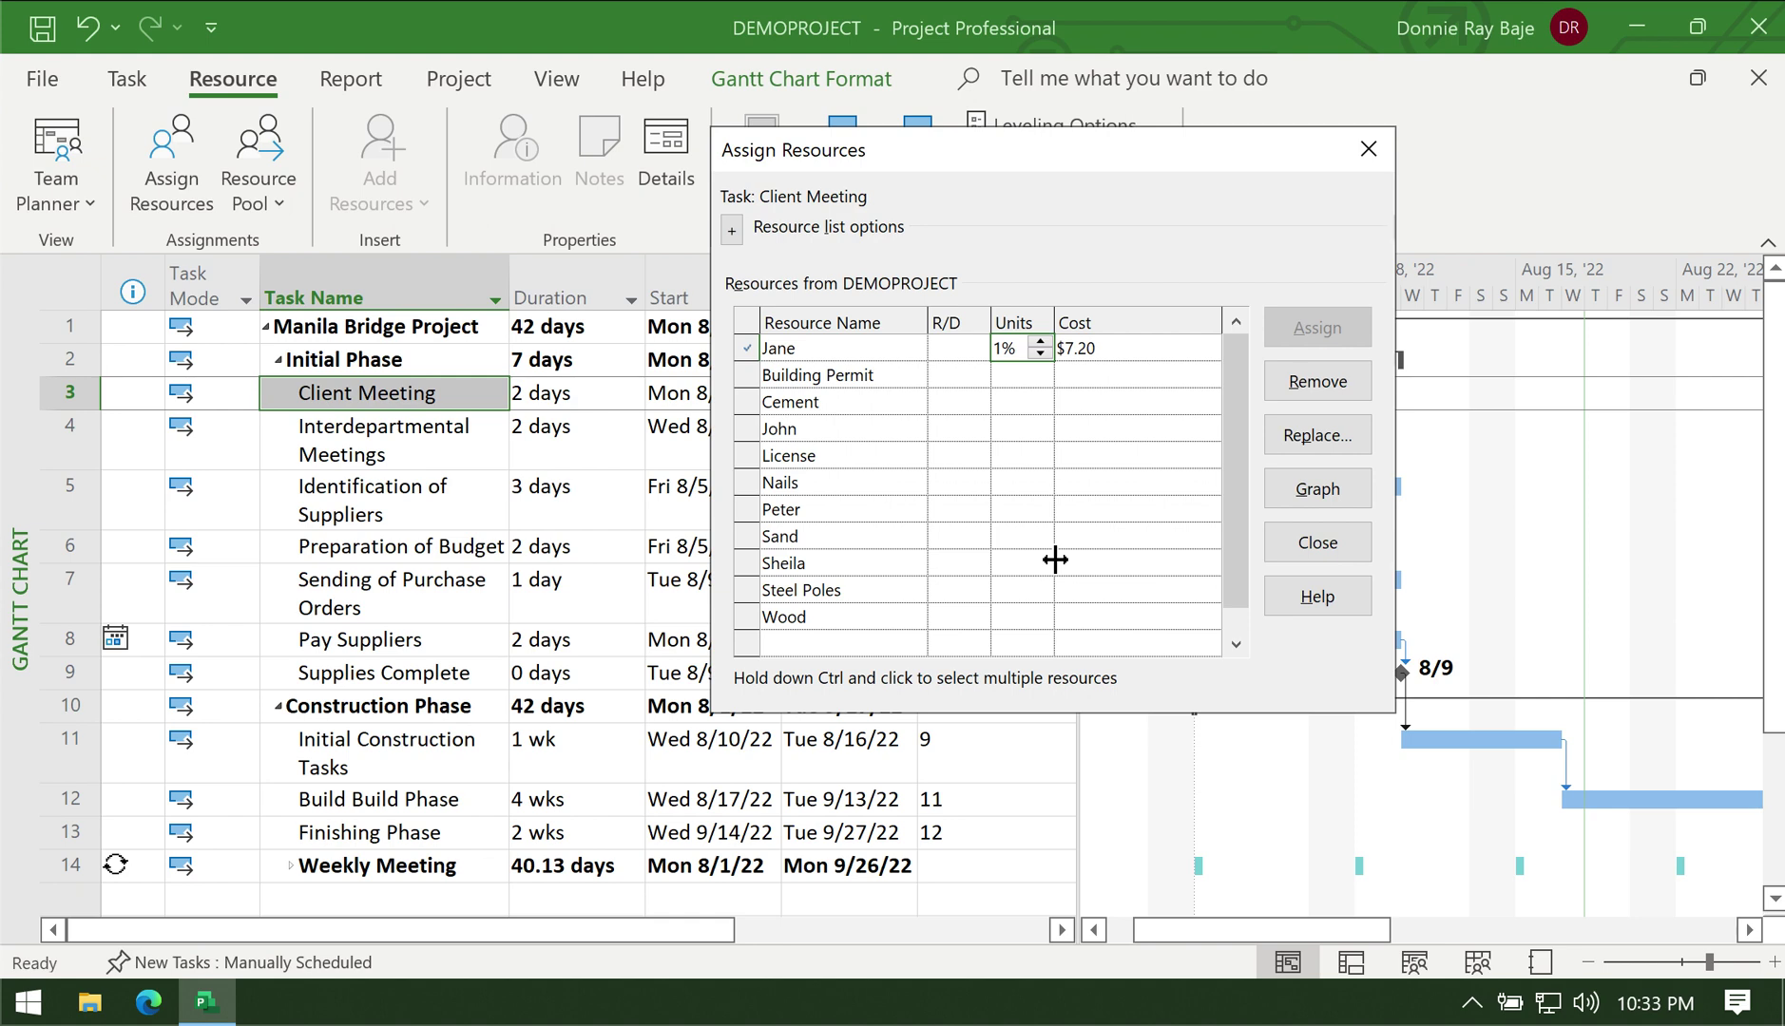
type("100%")
key("Return")
left_click(1072, 456)
left_click(1026, 375)
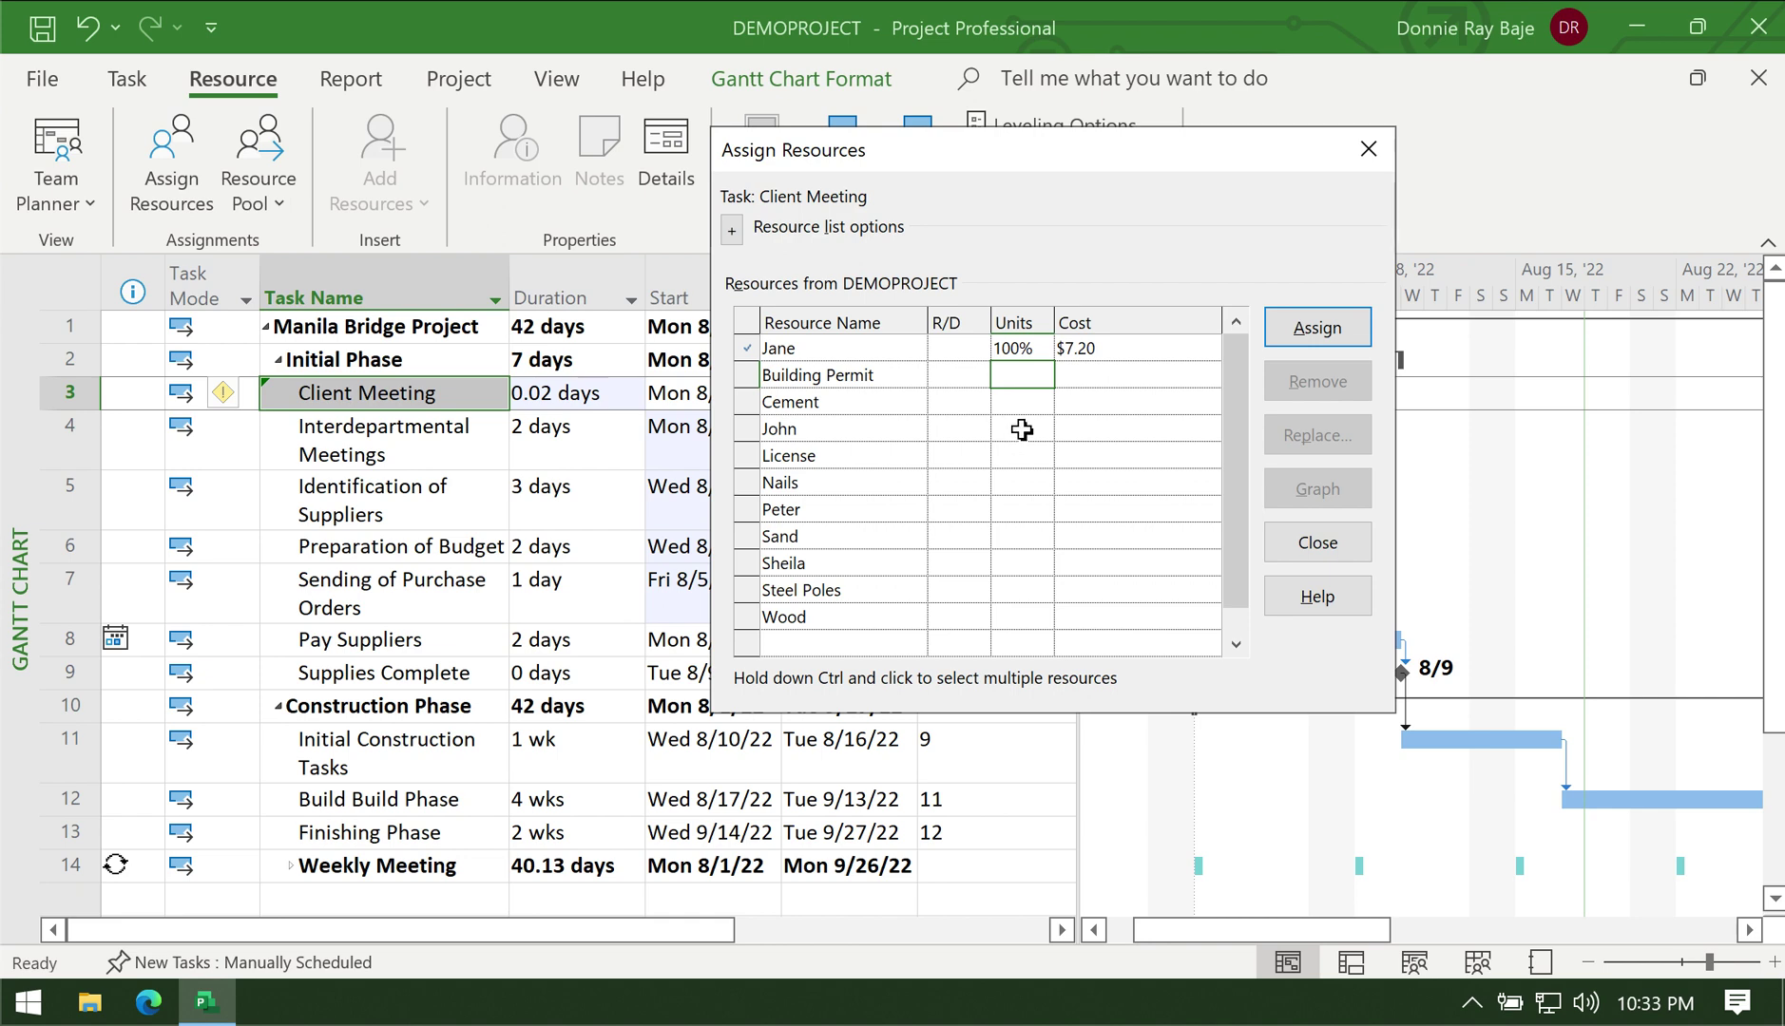
Step: Assign the $40/hr work resource to the Client Meeting task at 100% units
left_click(1021, 430)
type("10")
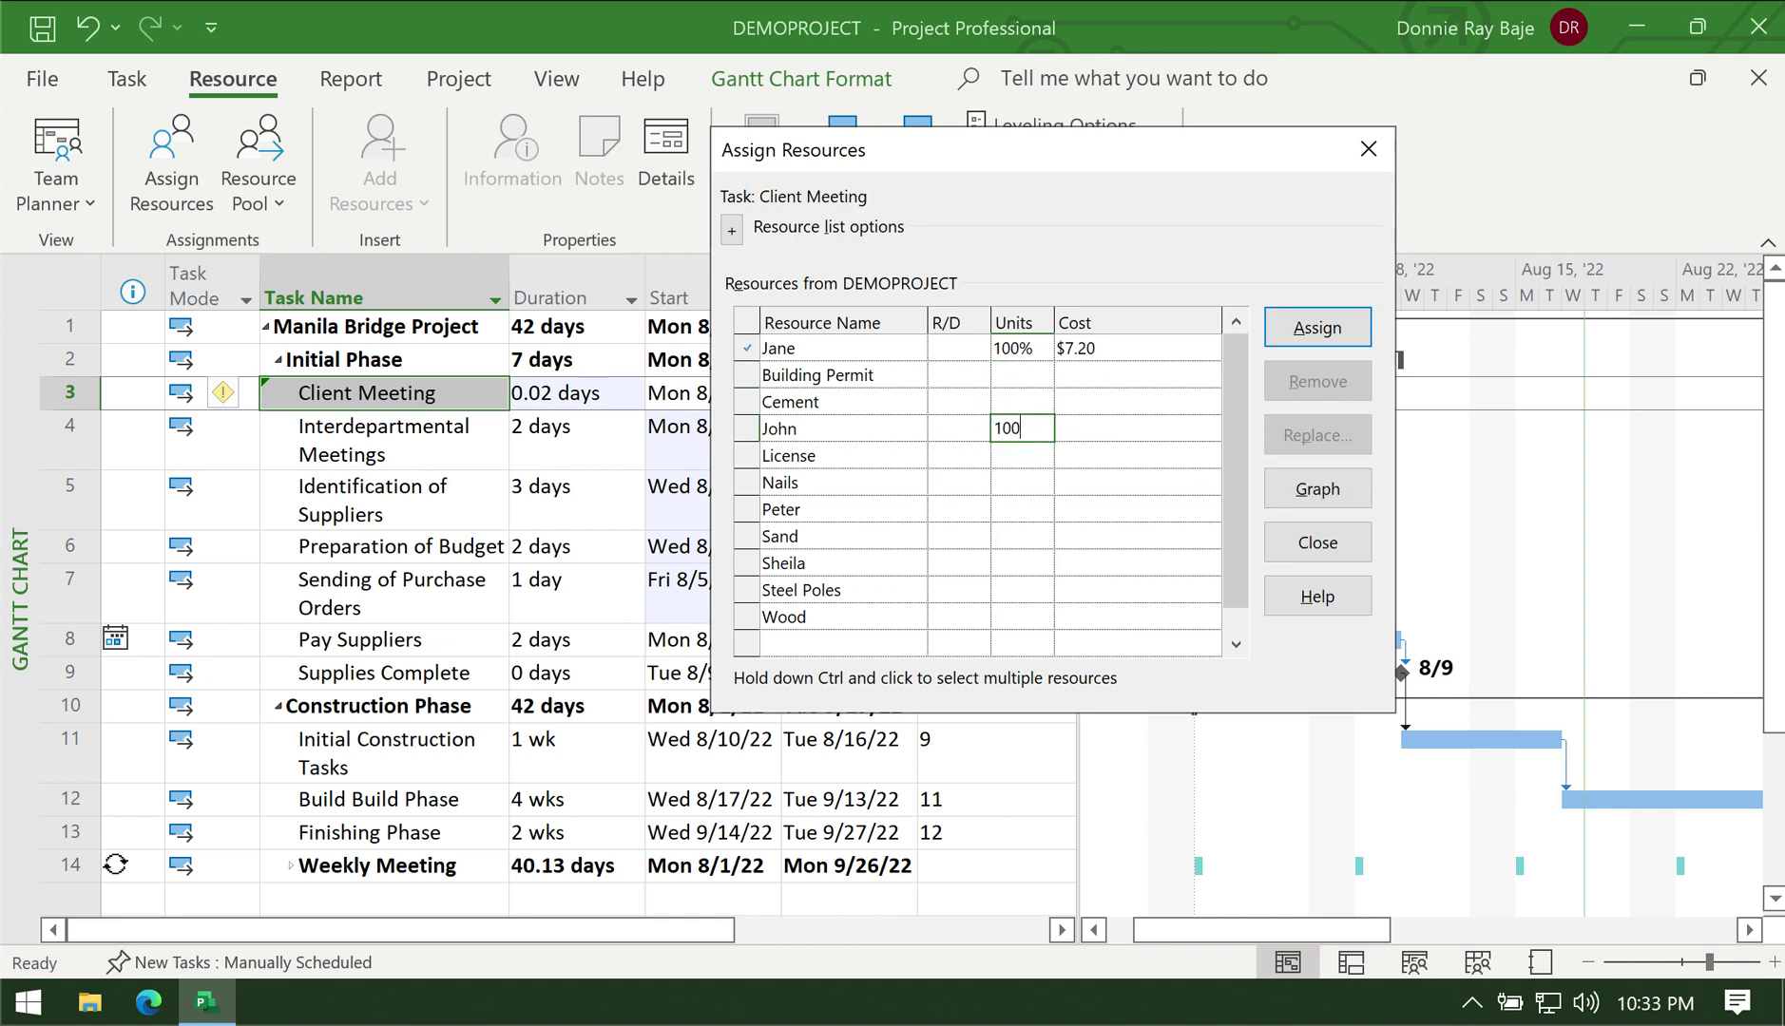
type("0")
key("Return")
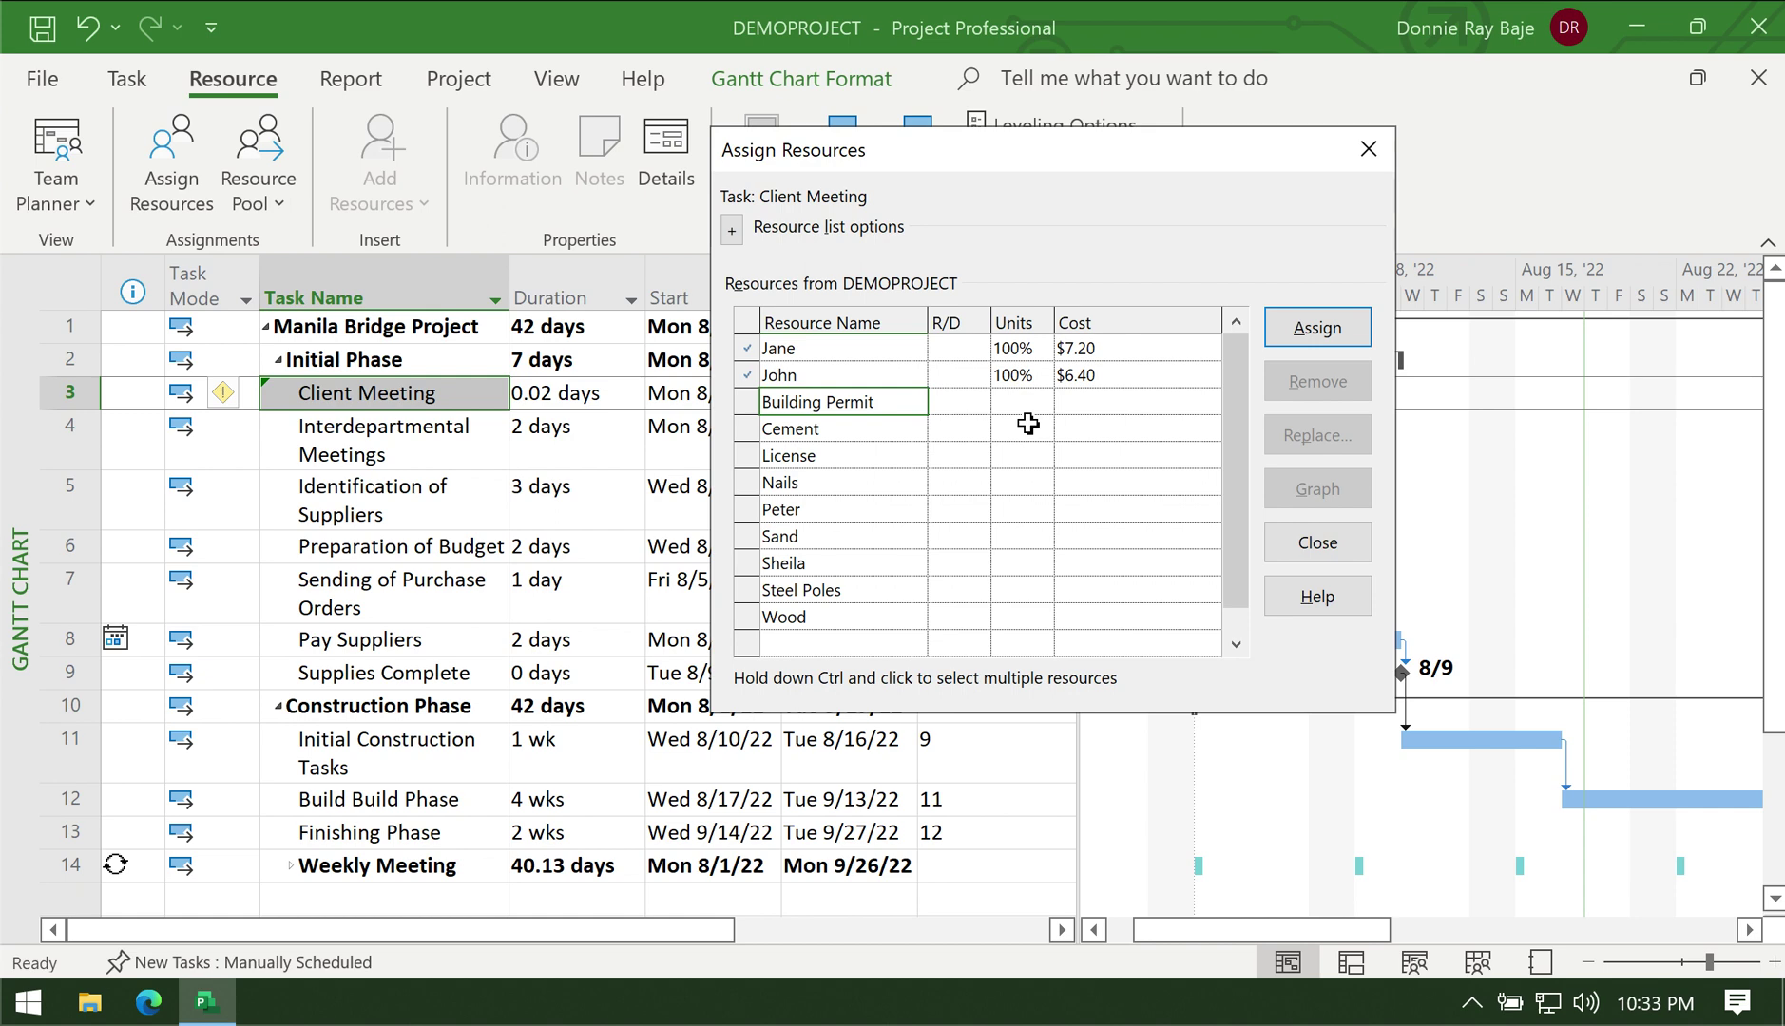
Step: Assign 1 unit of the Wood material to the Client Meeting task
left_click(1032, 481)
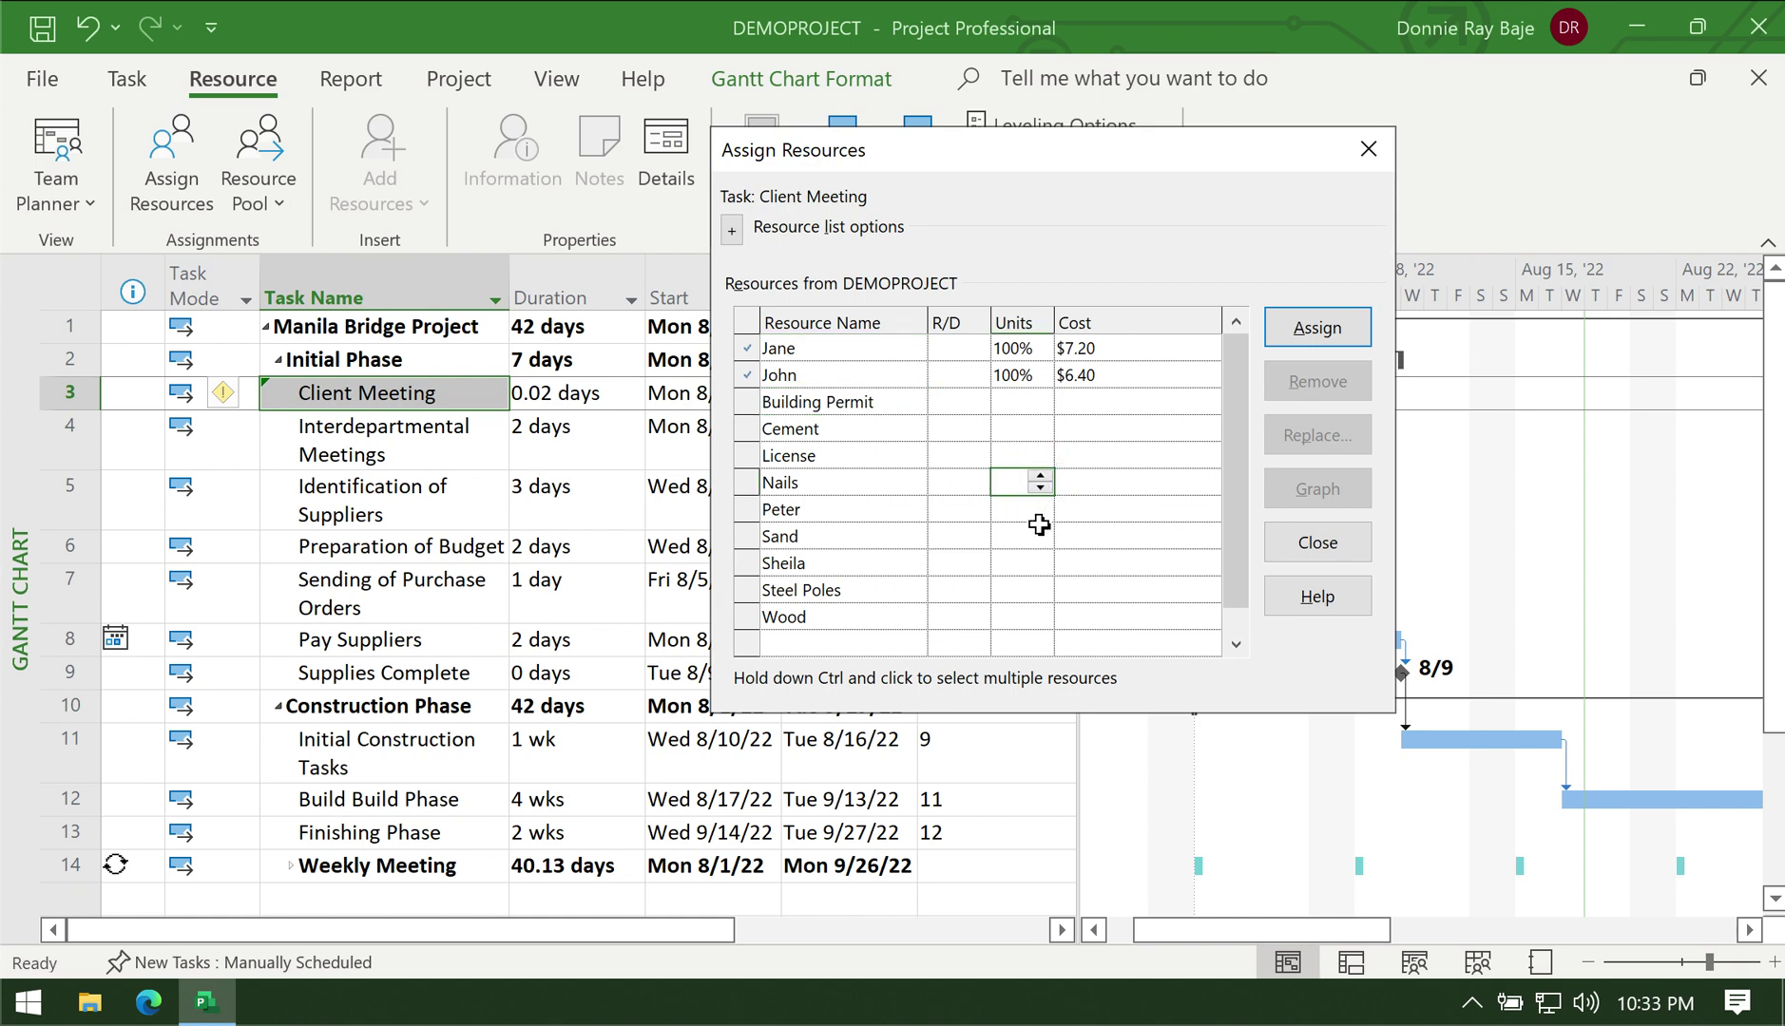
left_click(1022, 617)
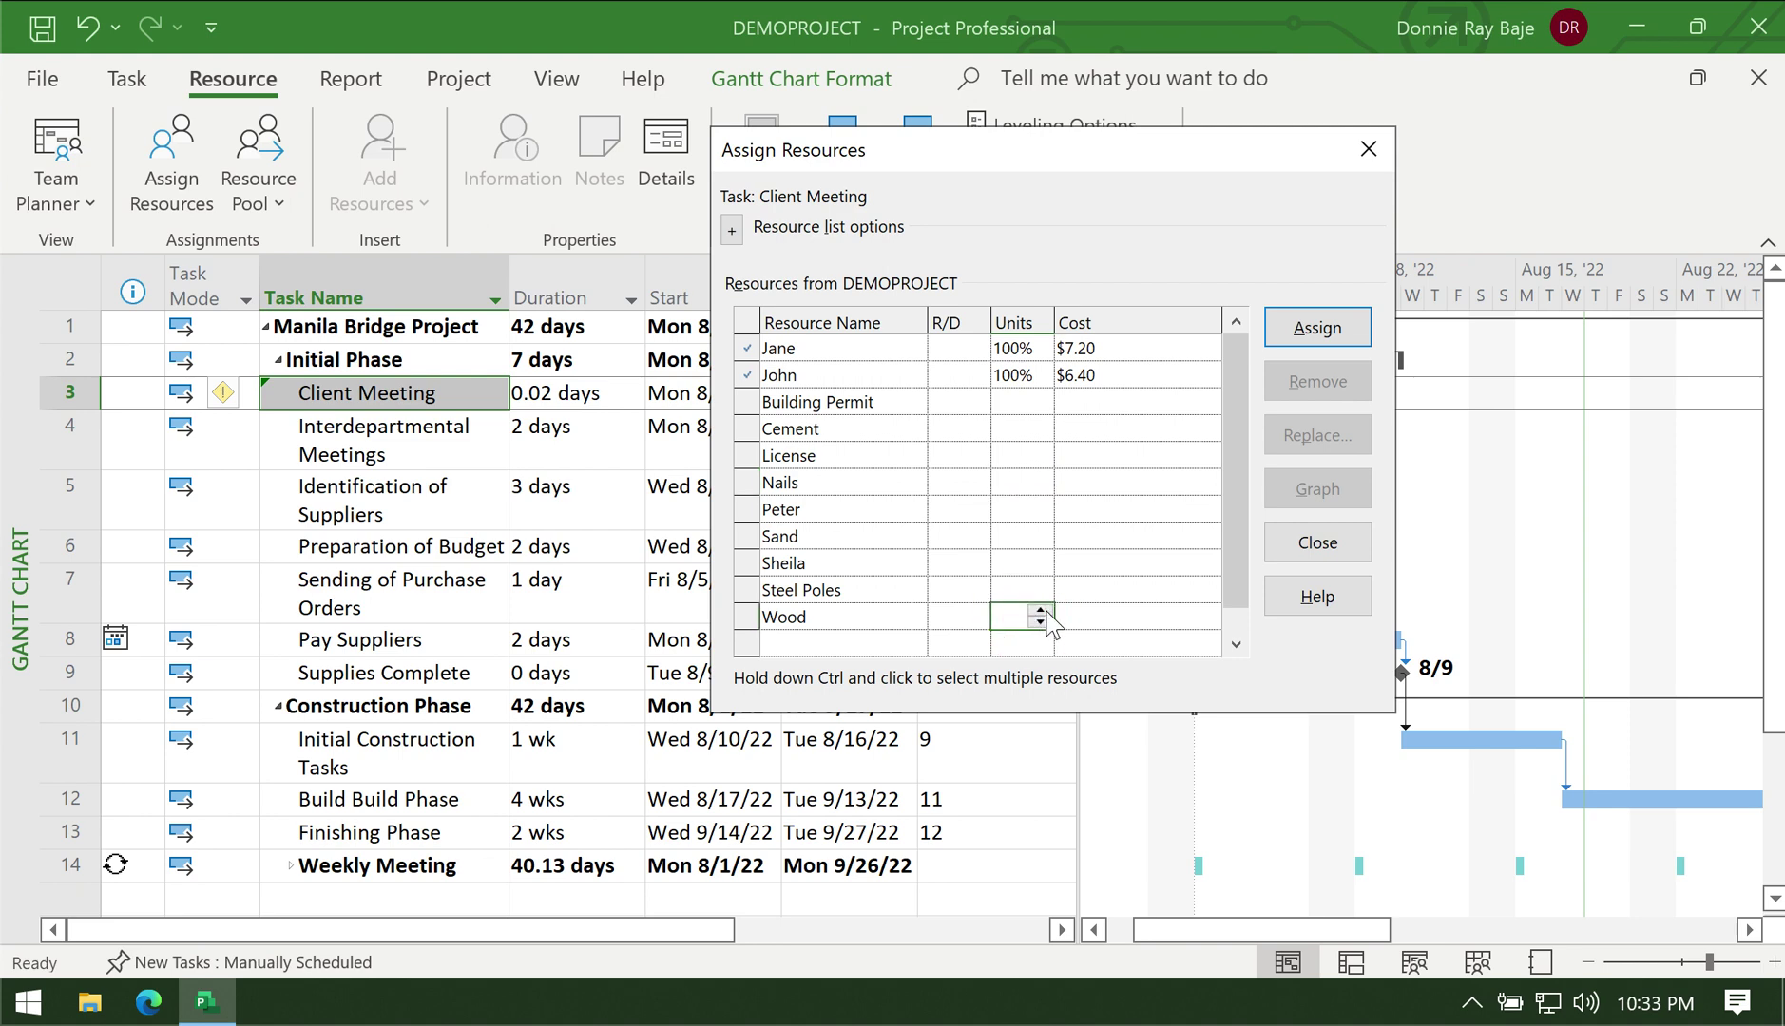
left_click(1017, 568)
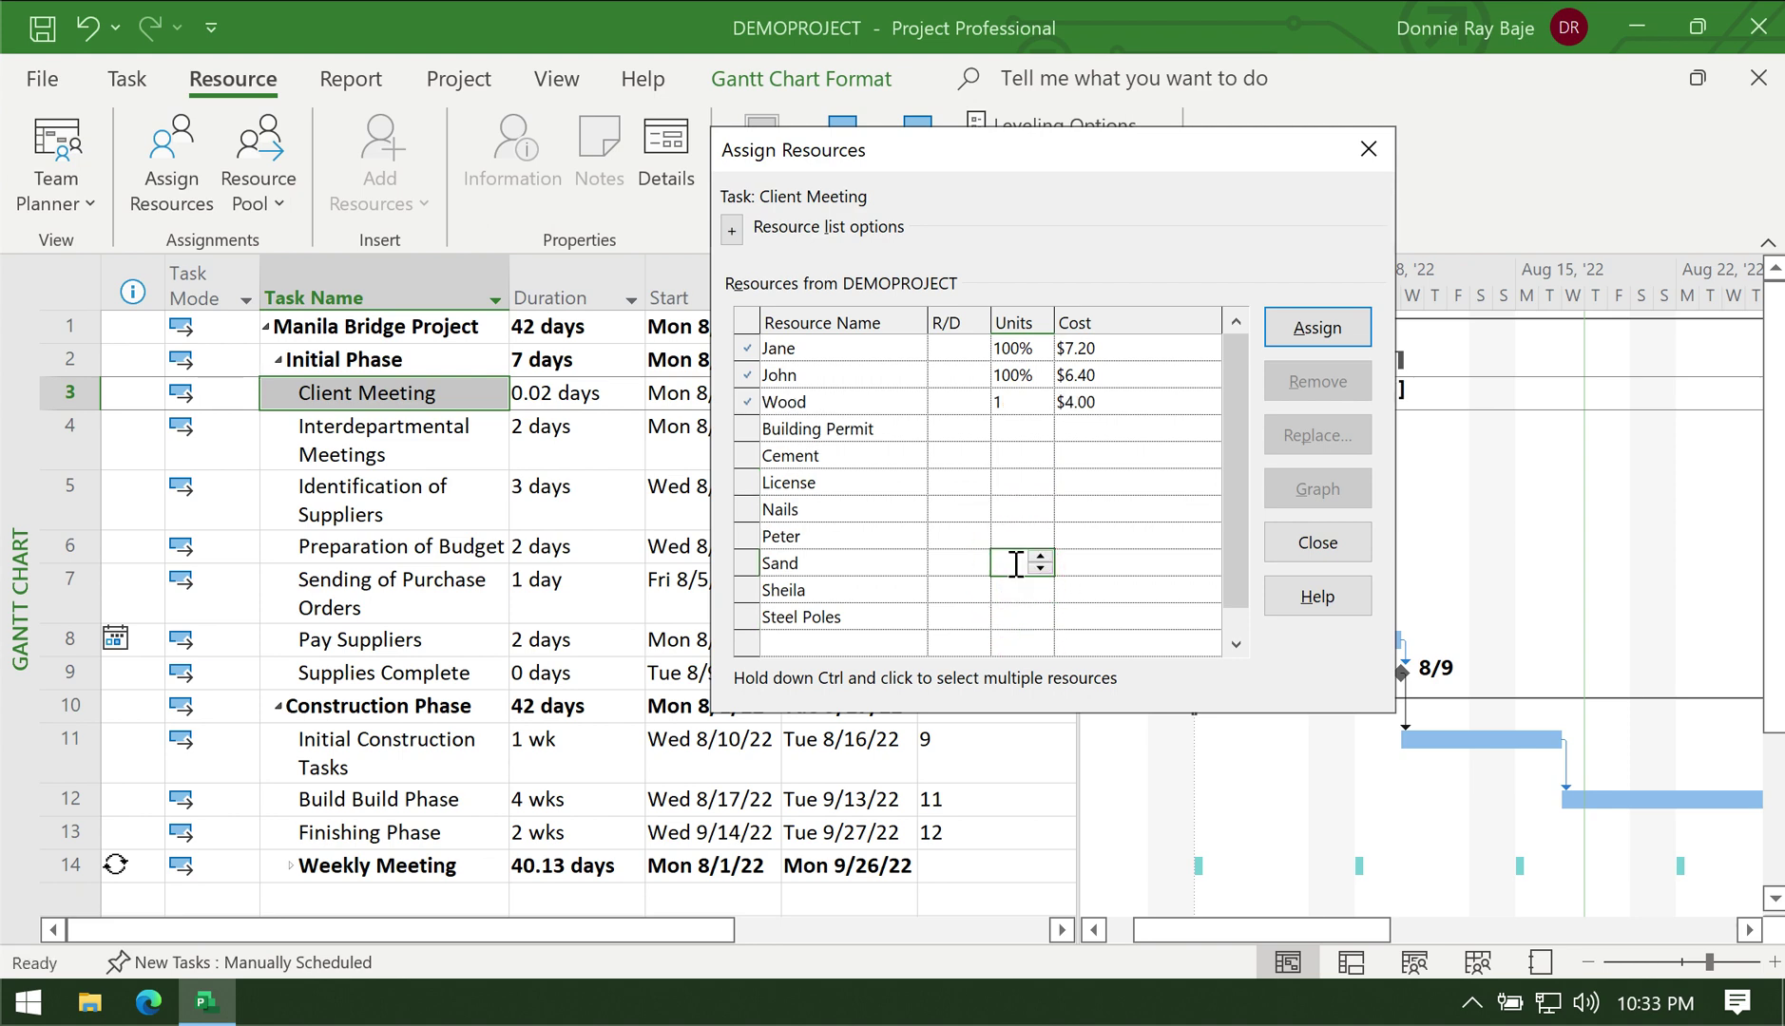
Step: Assign the Building Permit cost resource to the Client Meeting task
left_click(1022, 429)
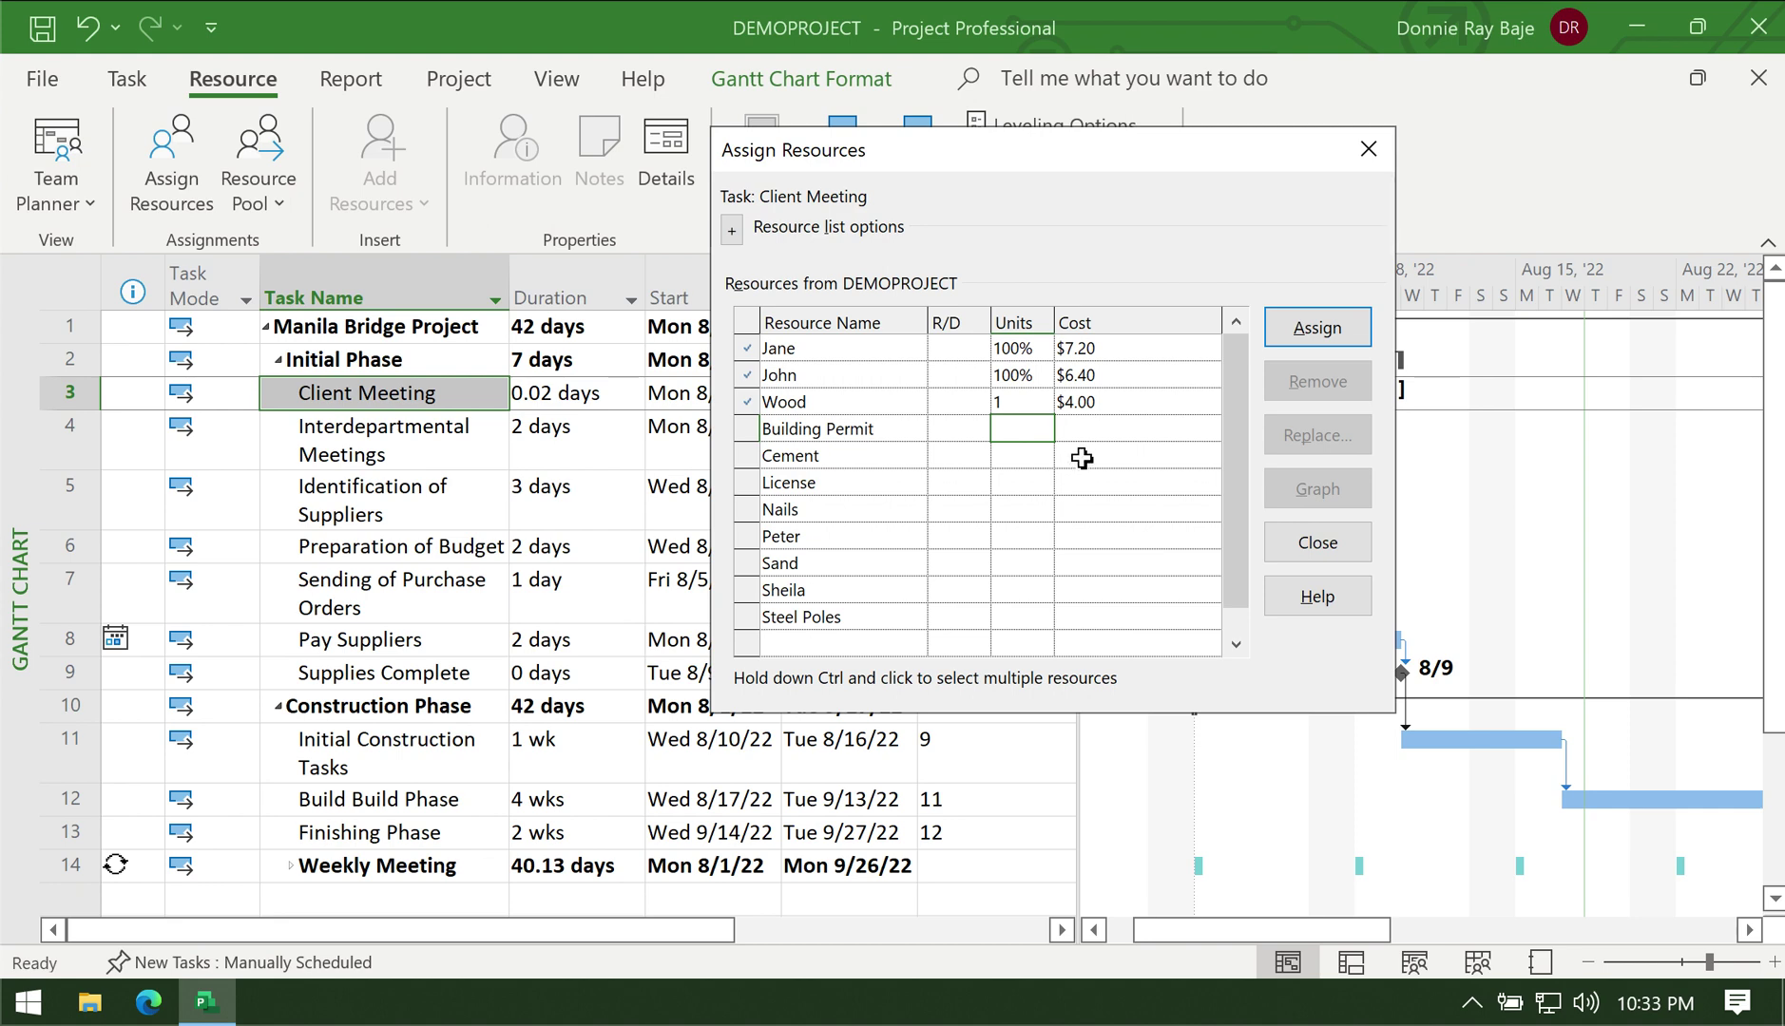
left_click(1025, 435)
left_click(1027, 455)
left_click(1034, 428)
left_click(1304, 335)
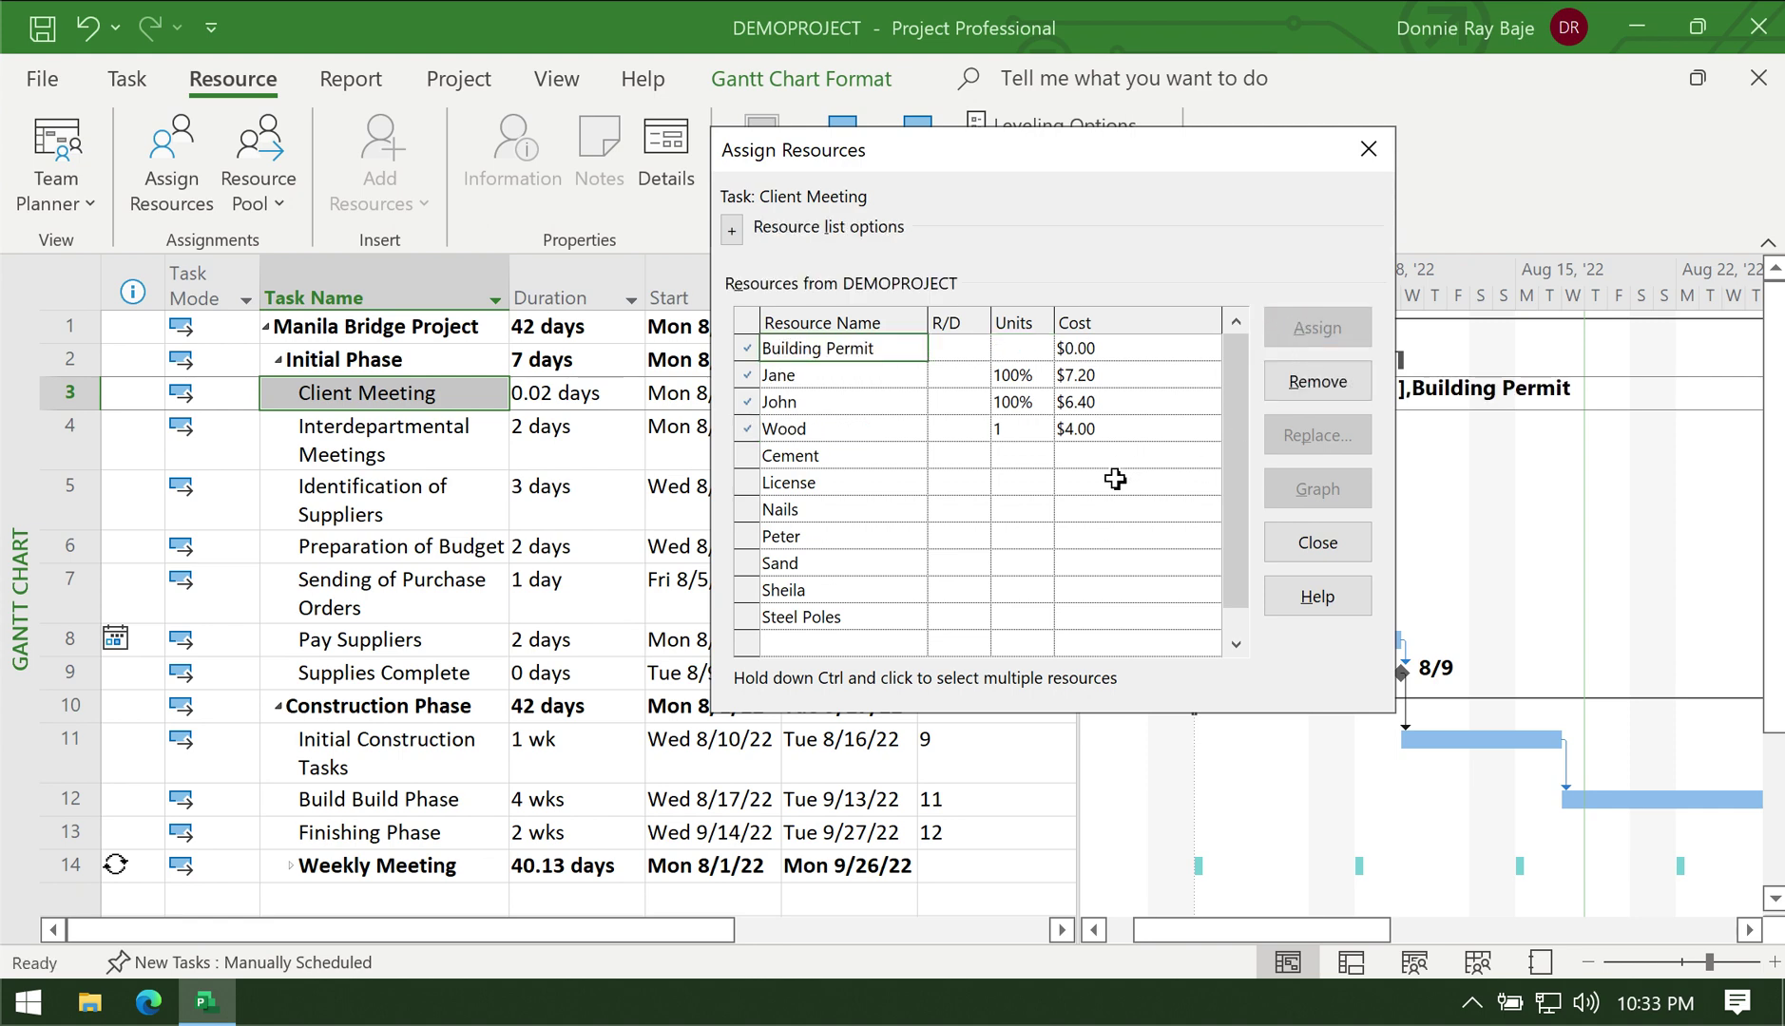
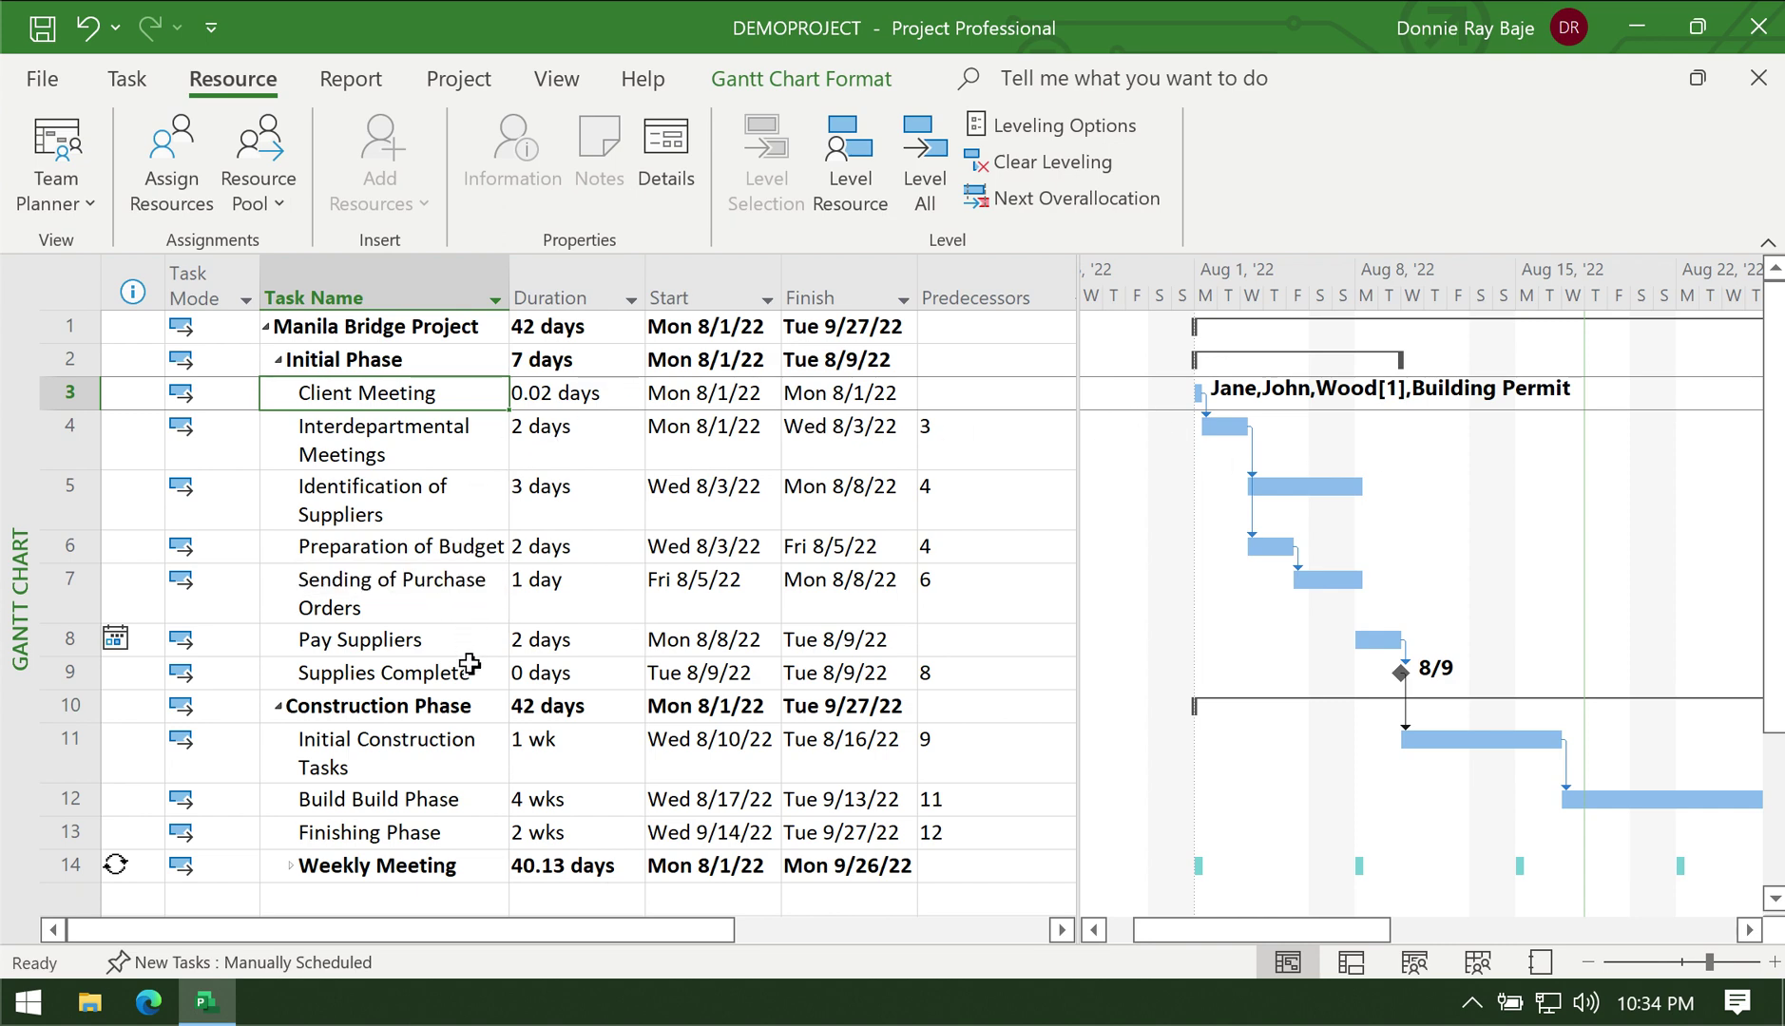
Step: Assign the $40/hr work resource to the Initial Construction Tasks task at 100% units
left_click(456, 746)
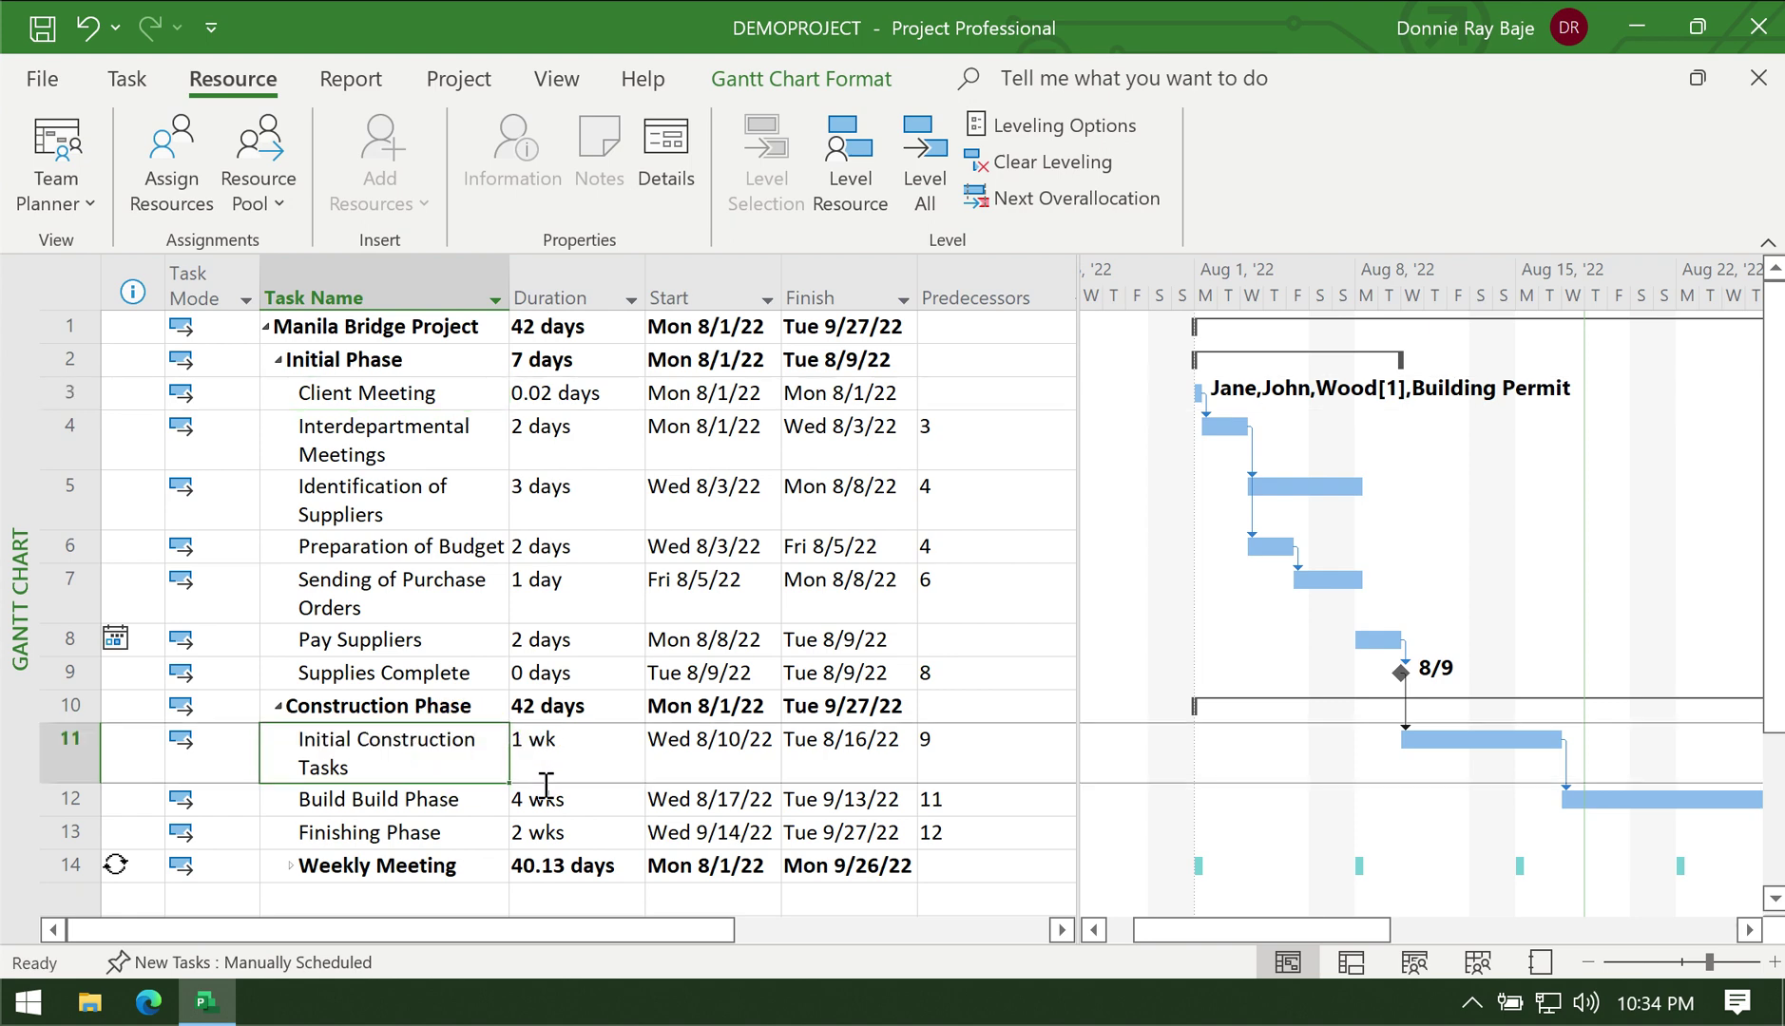
right_click(487, 751)
left_click(696, 665)
left_click(1383, 522)
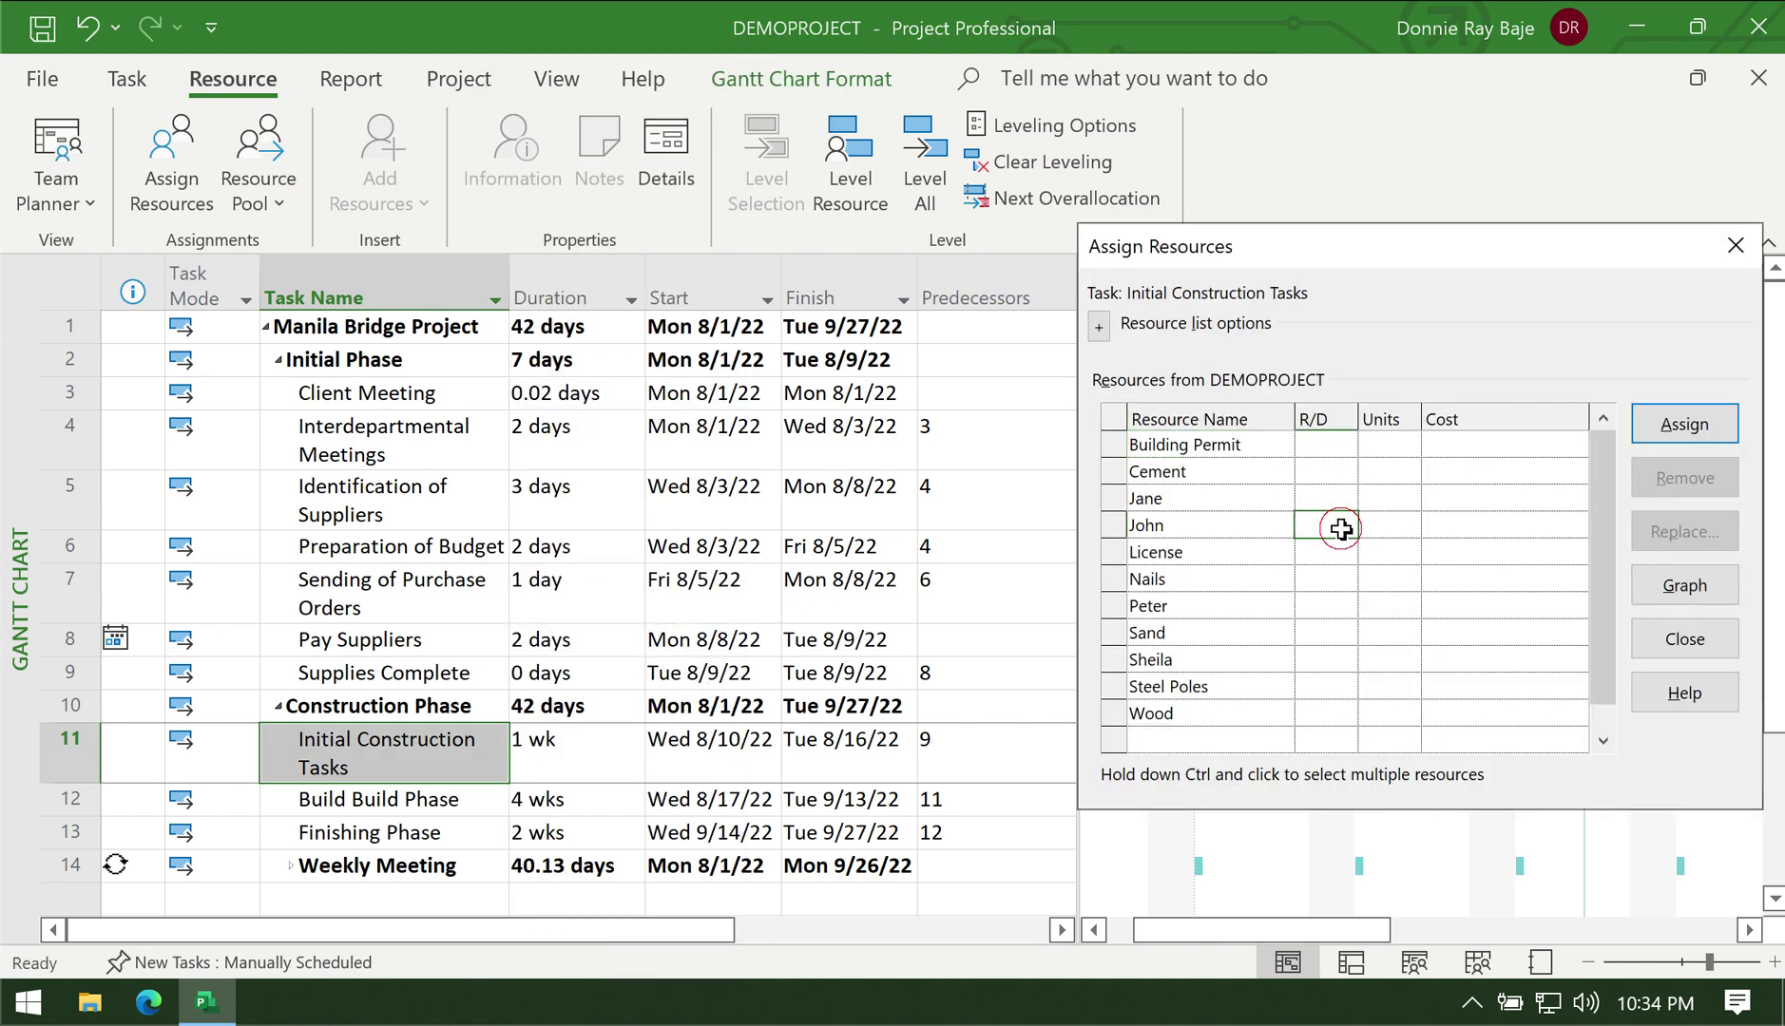
left_click(1388, 524)
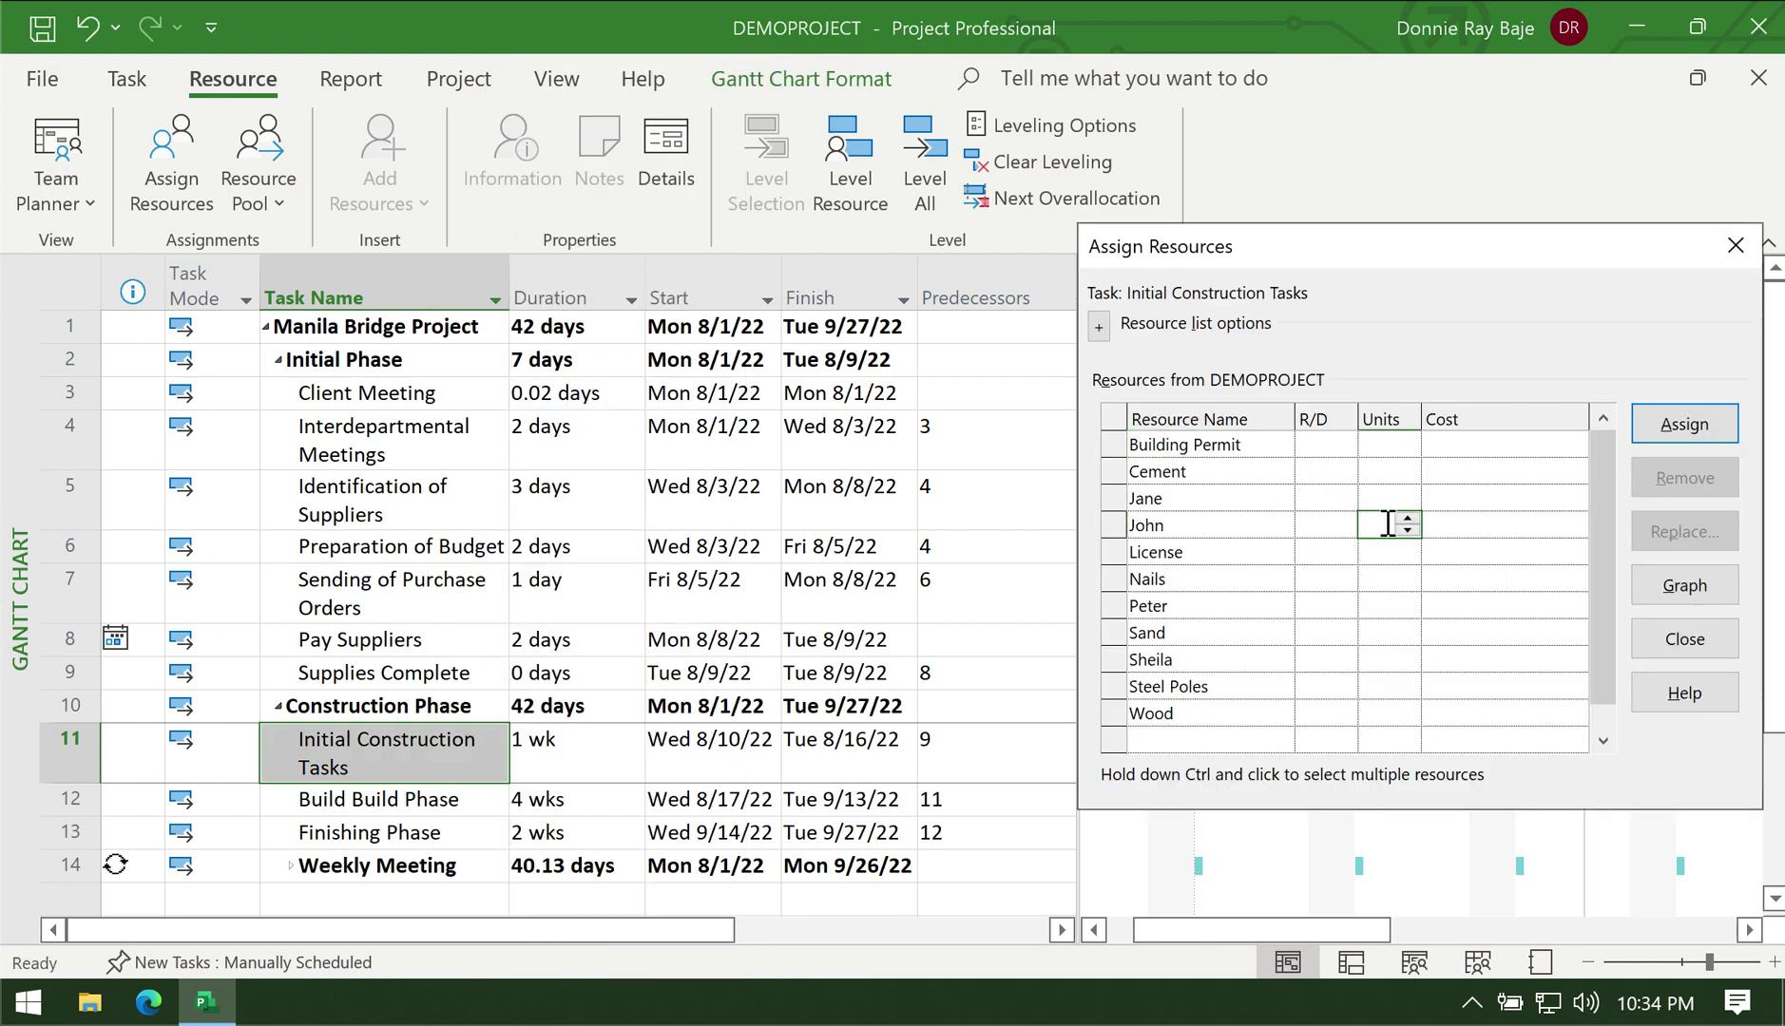
type("100")
key("Return")
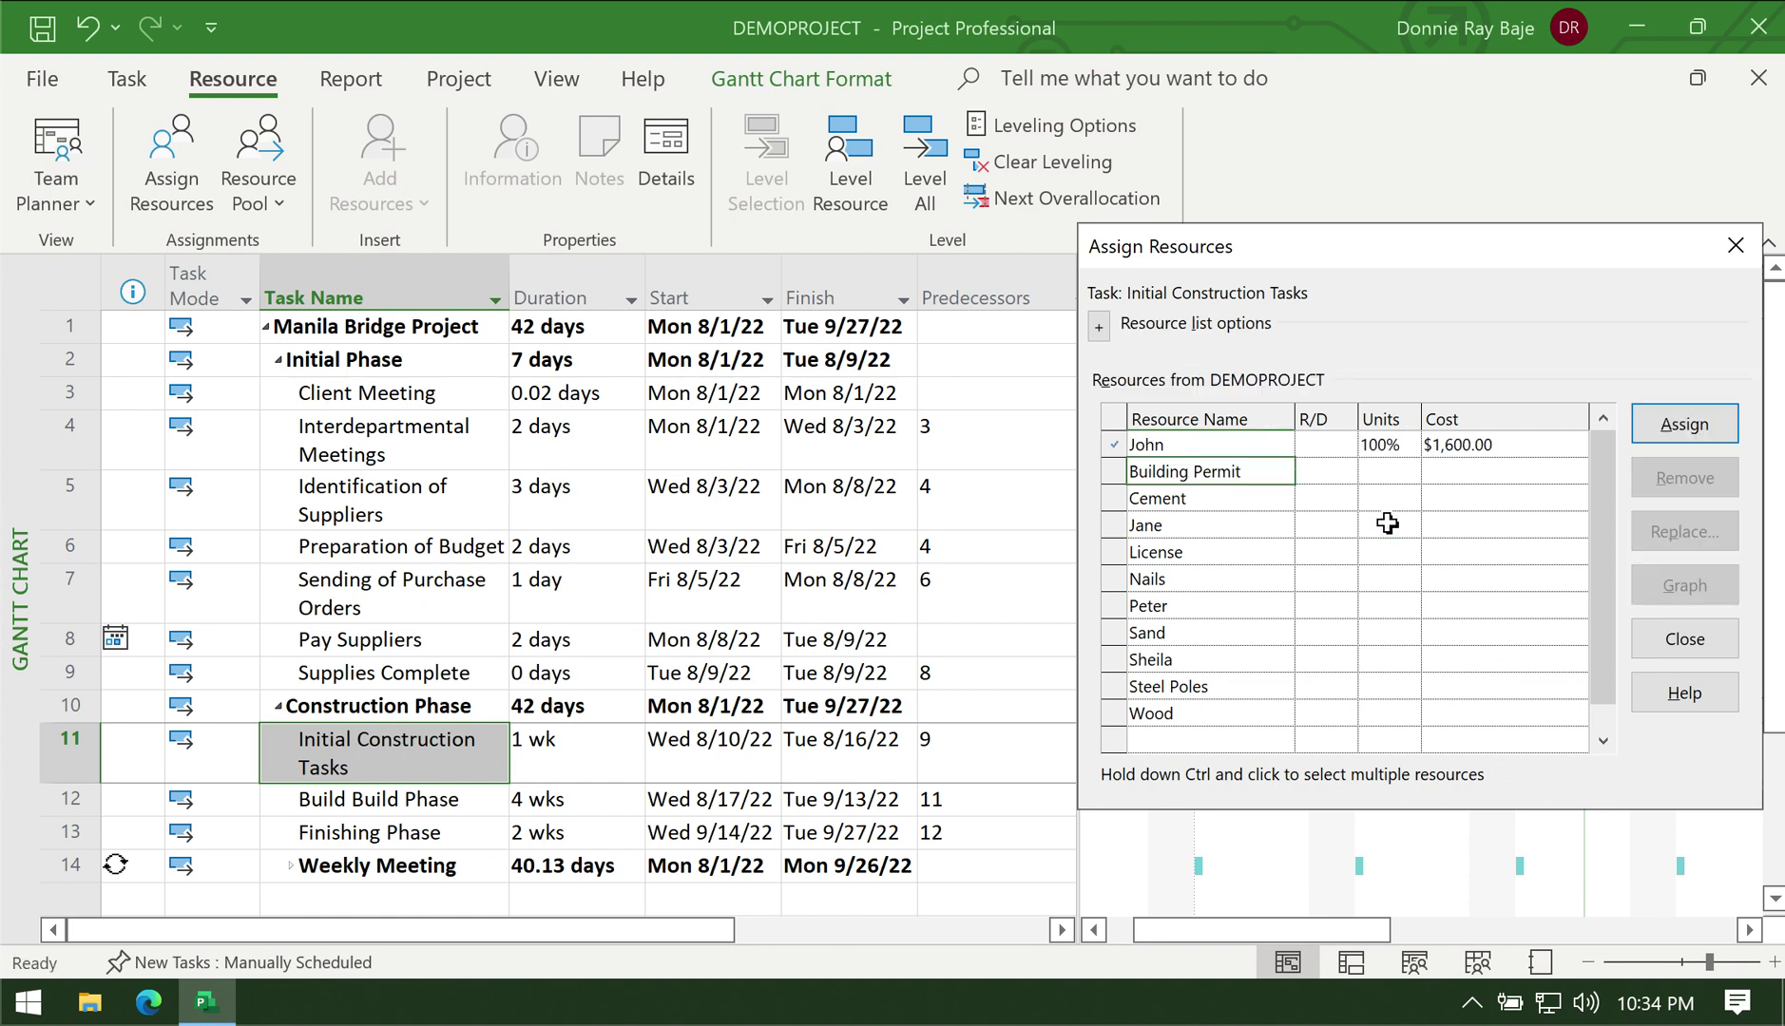
Step: Assign the $45/hr work resource to the Initial Construction Tasks task at 20% units
left_click(1397, 524)
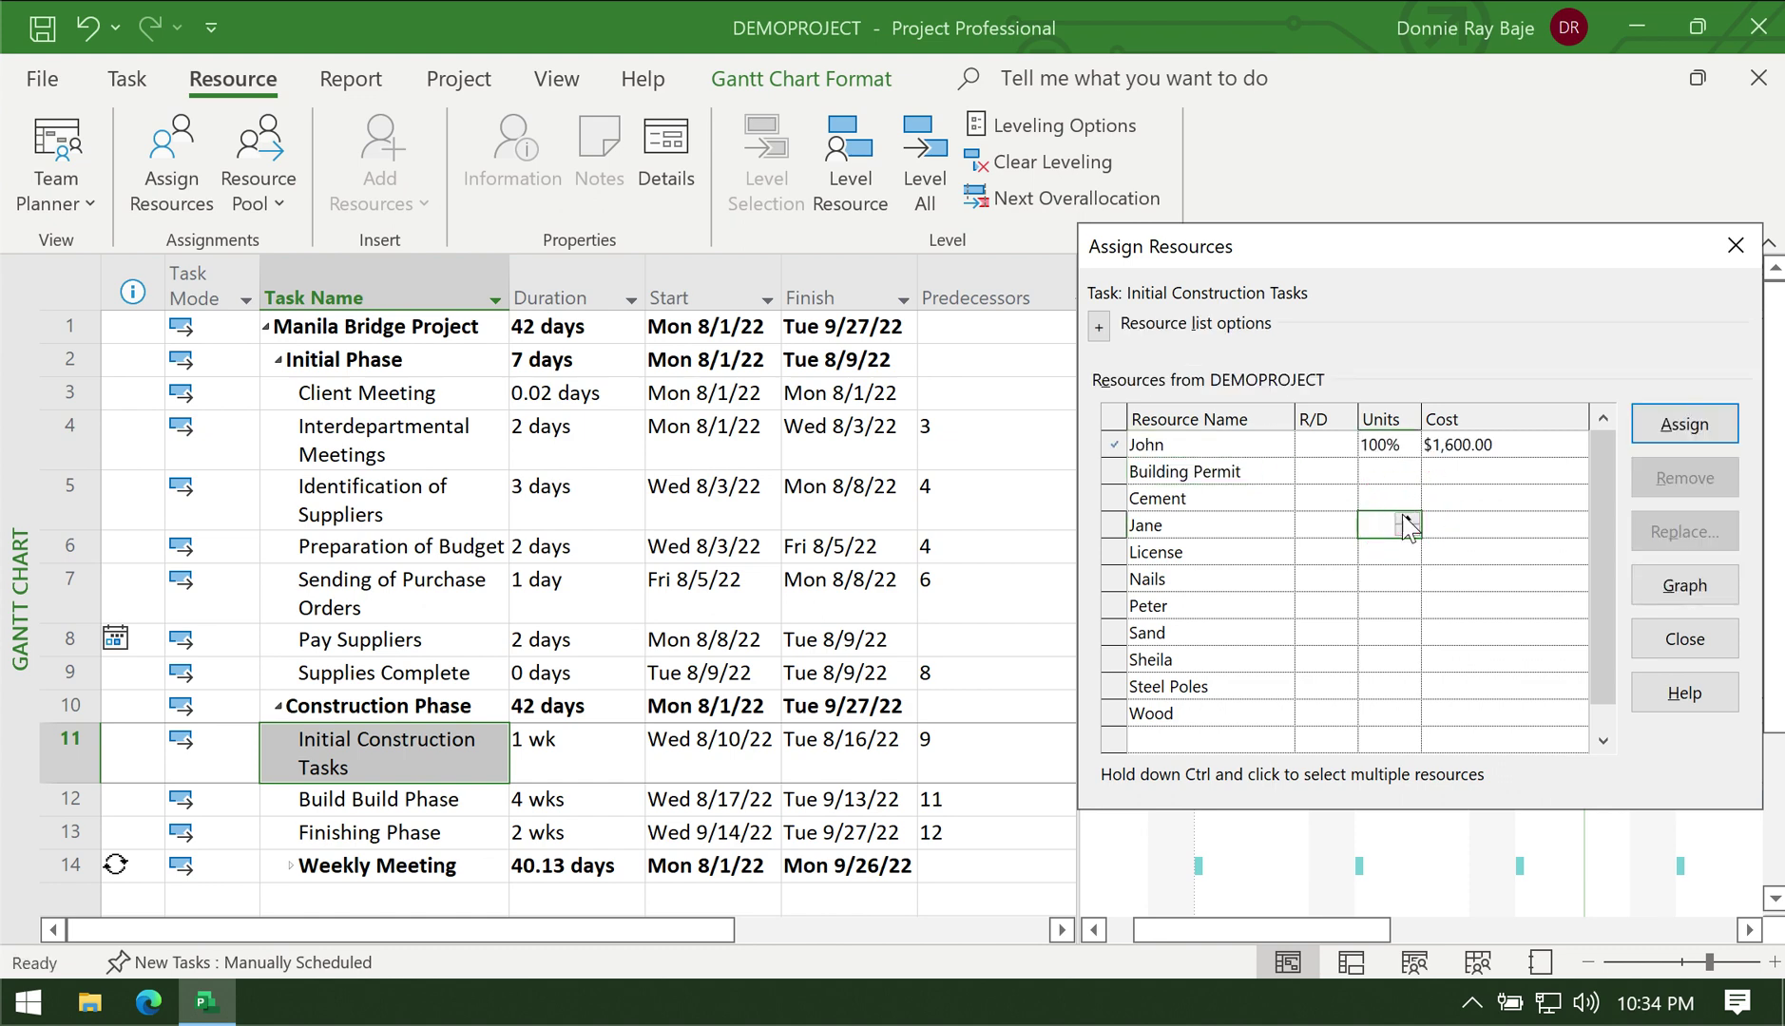
type("20")
key("Return")
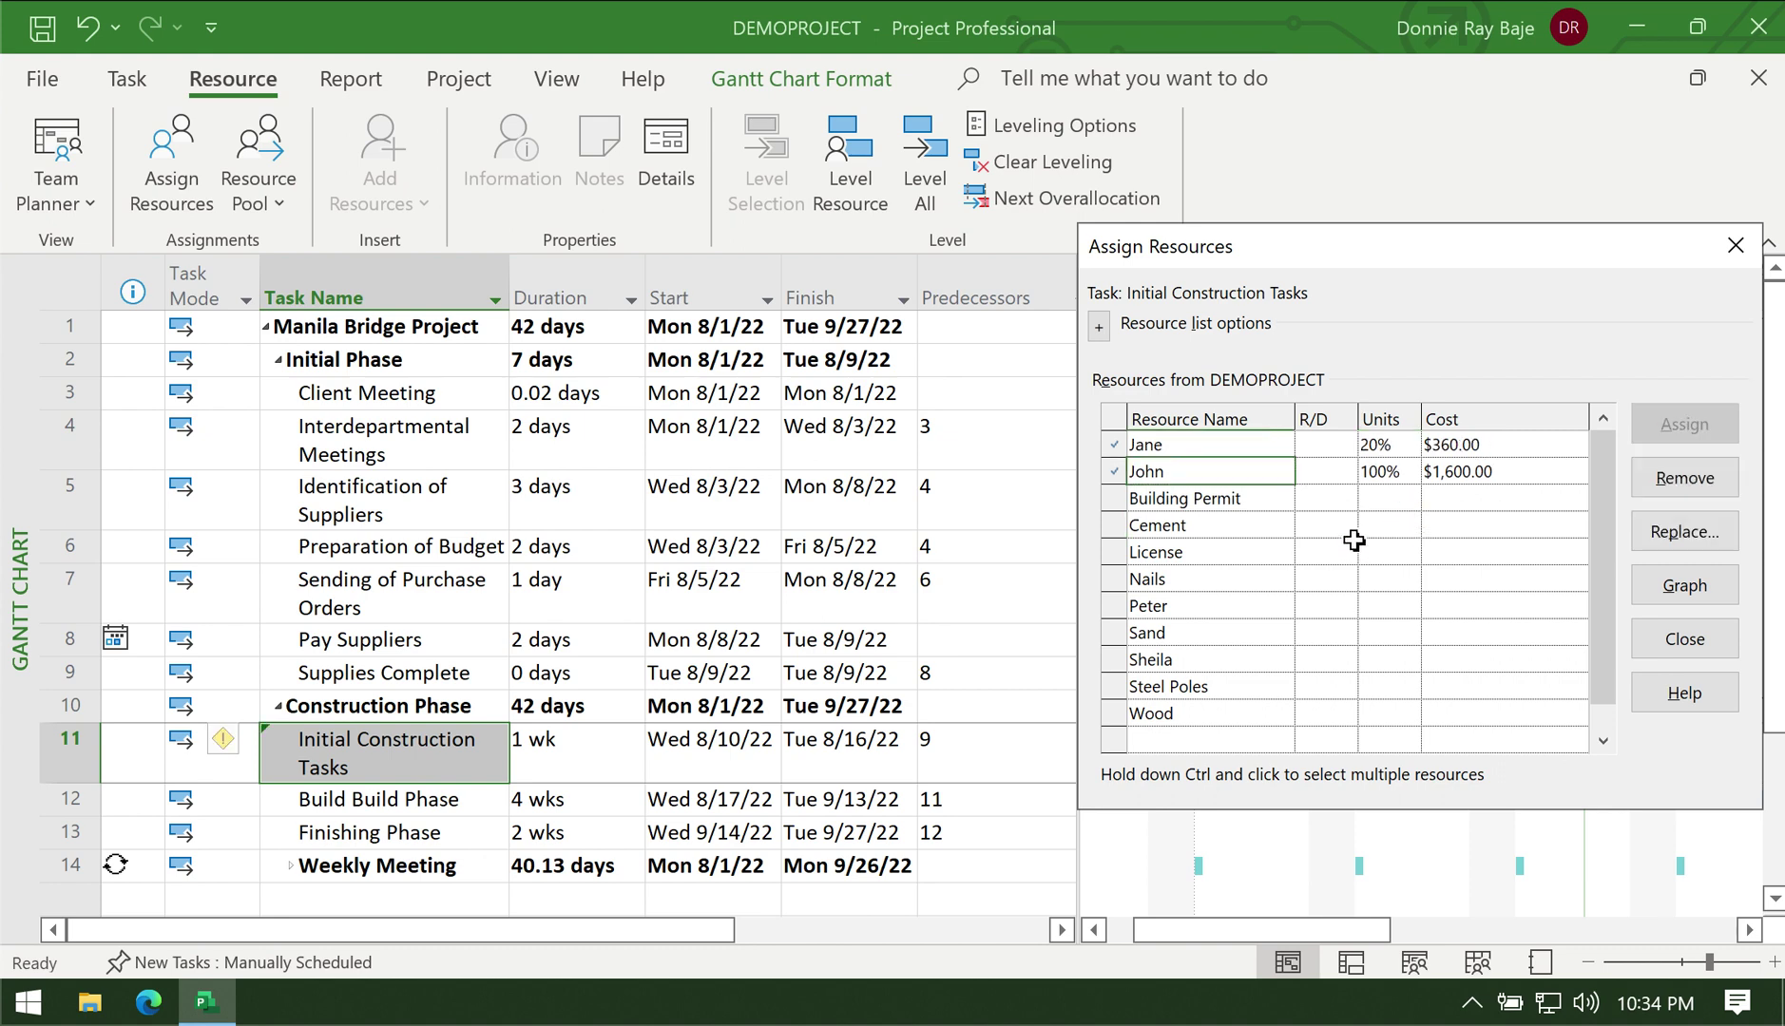
Step: Assign 100 units of Sand and 50 units of Cement to the Initial Construction Tasks task
left_click_drag(1437, 255, 876, 120)
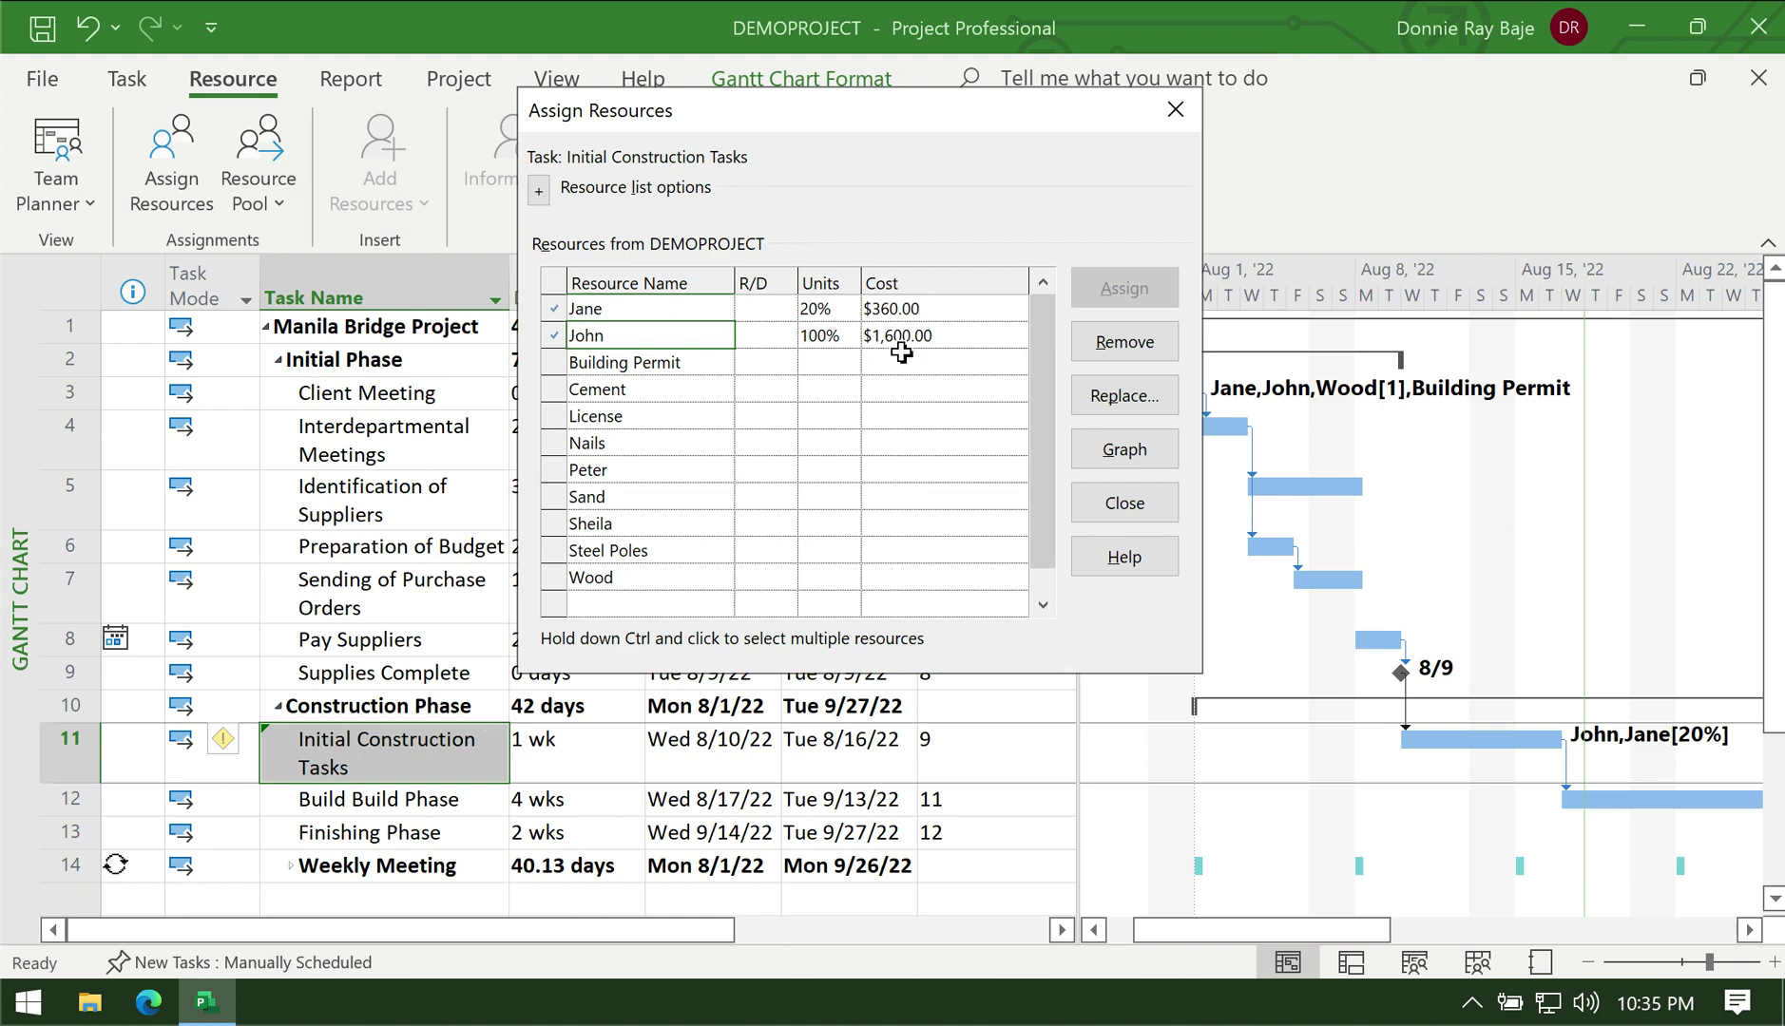
left_click(887, 415)
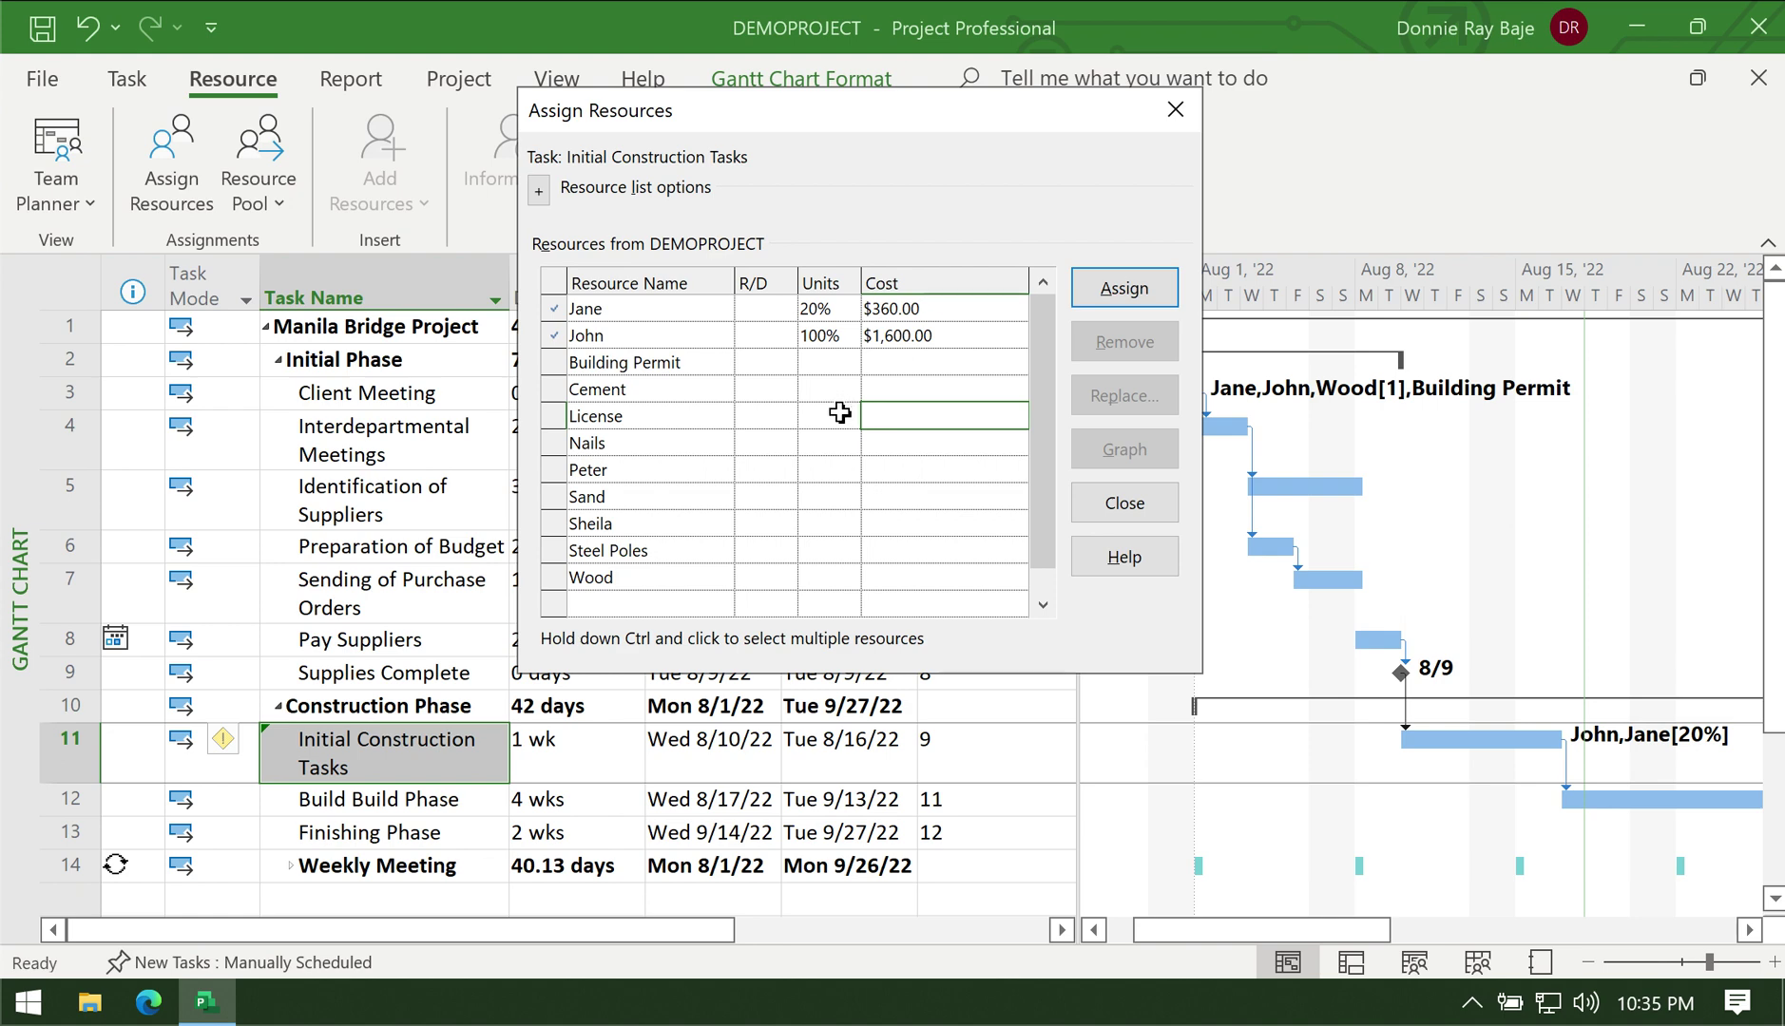
left_click(817, 496)
type("100")
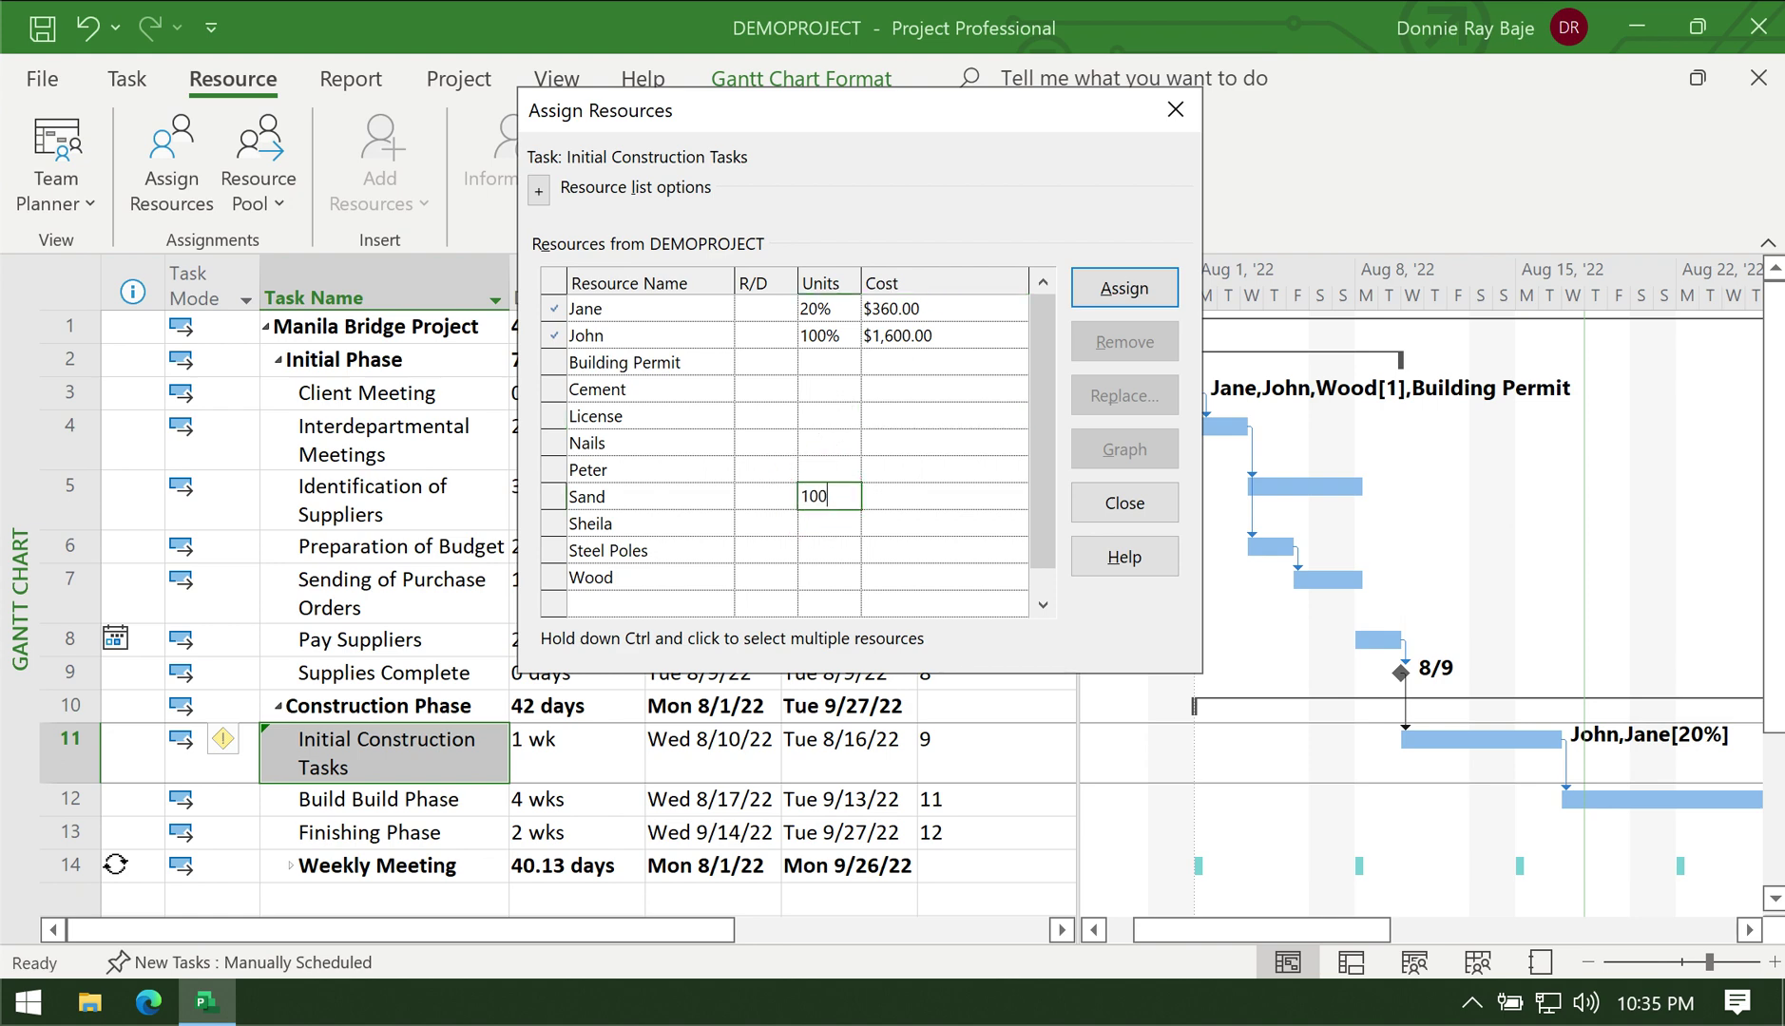
key("Return")
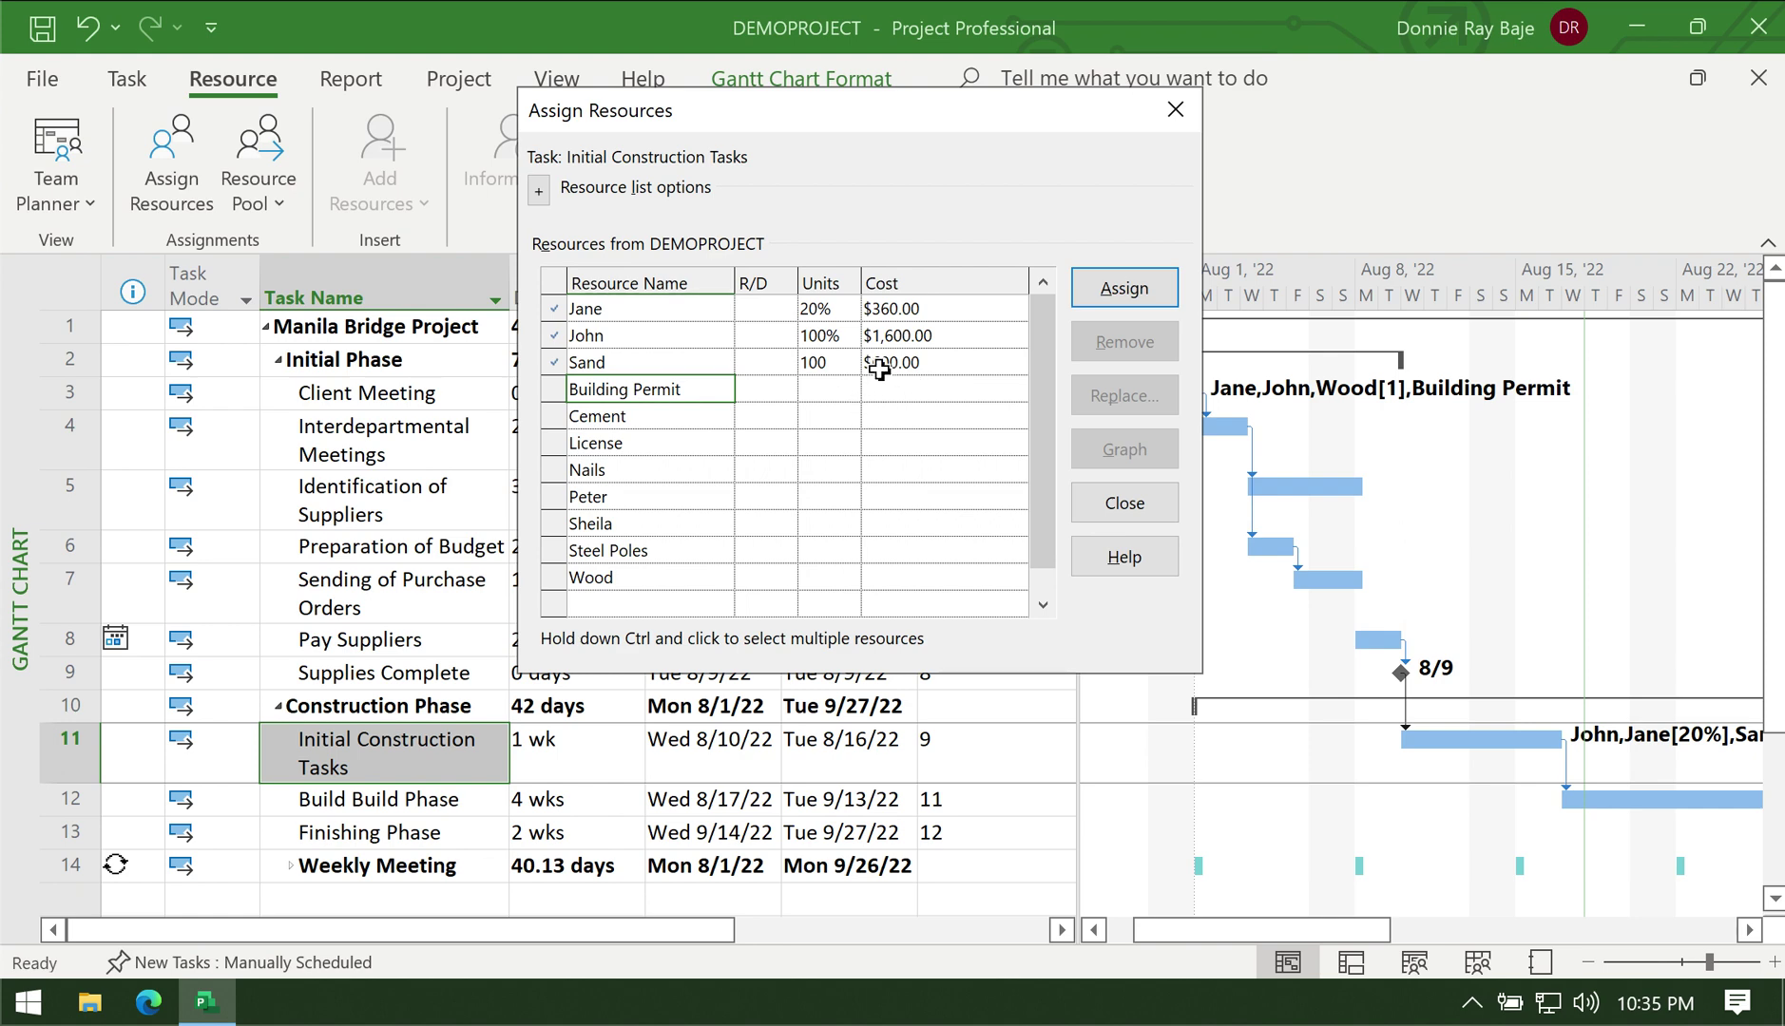
left_click(826, 416)
type("50")
key("Return")
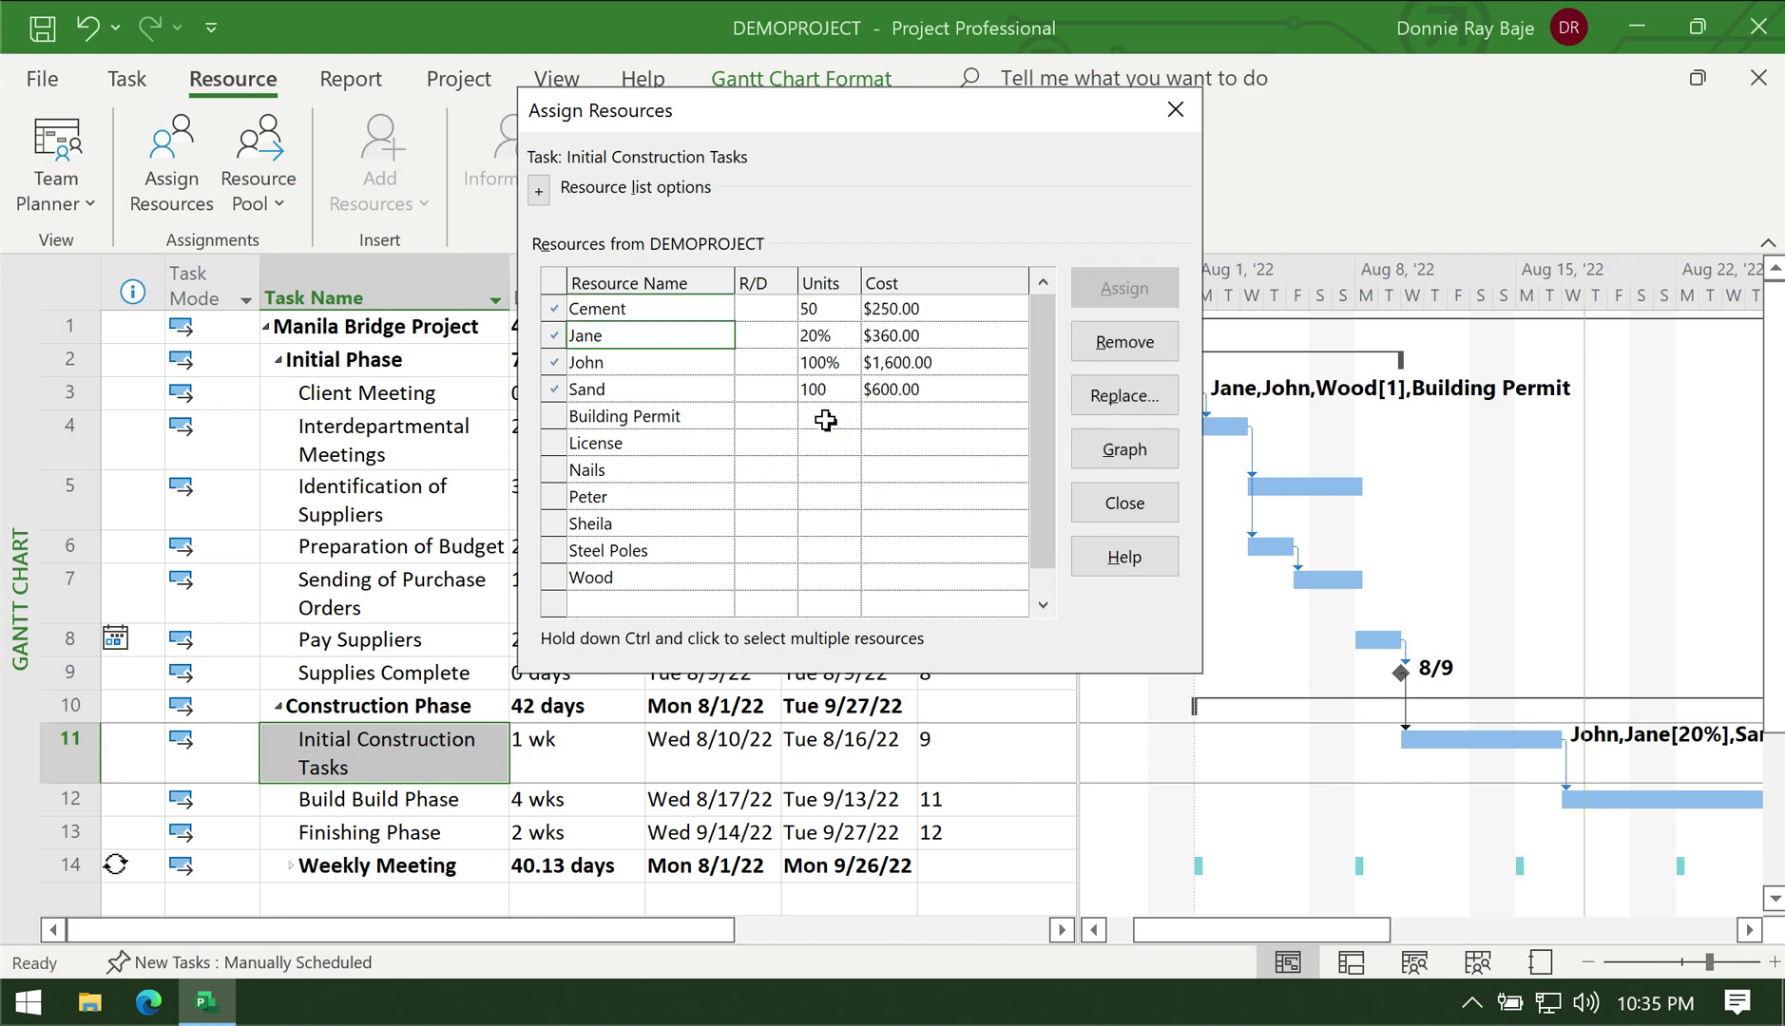
Step: Assign 20 units of Nails and the work resource listed directly below Nails to the Initial Construction Tasks task, finishing its assignments
left_click(849, 473)
type("20")
key("Return")
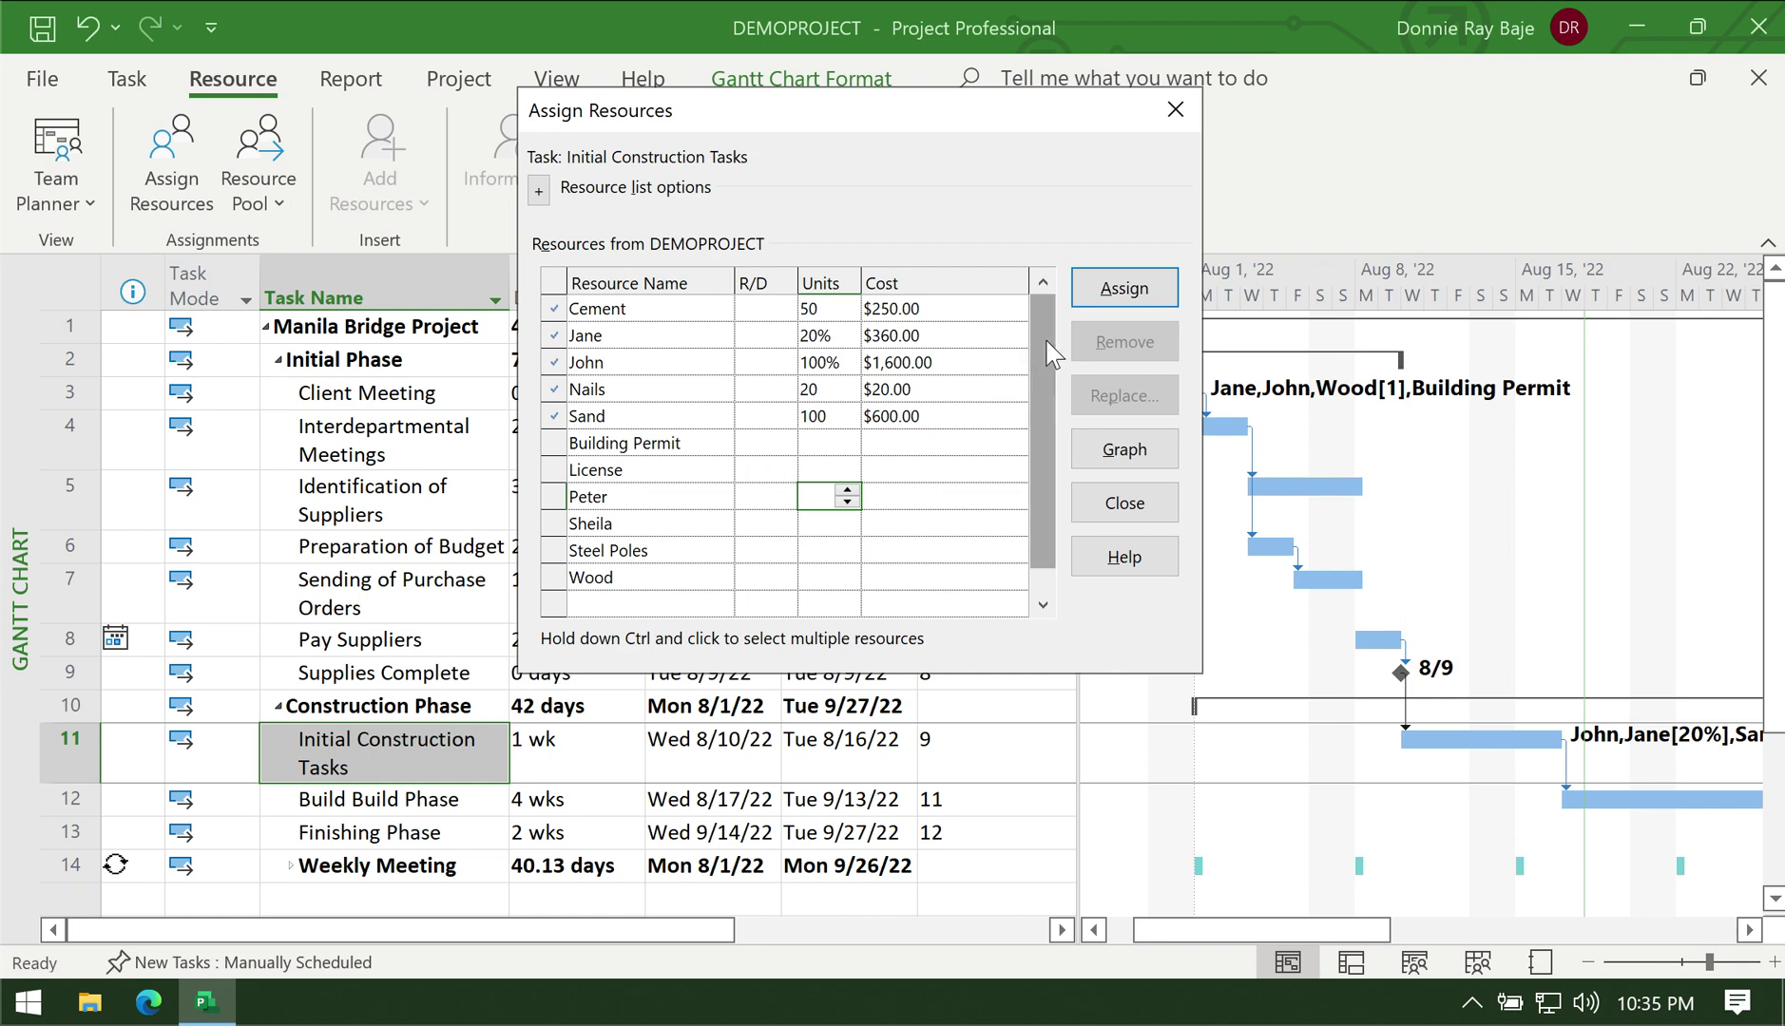
left_click(1126, 289)
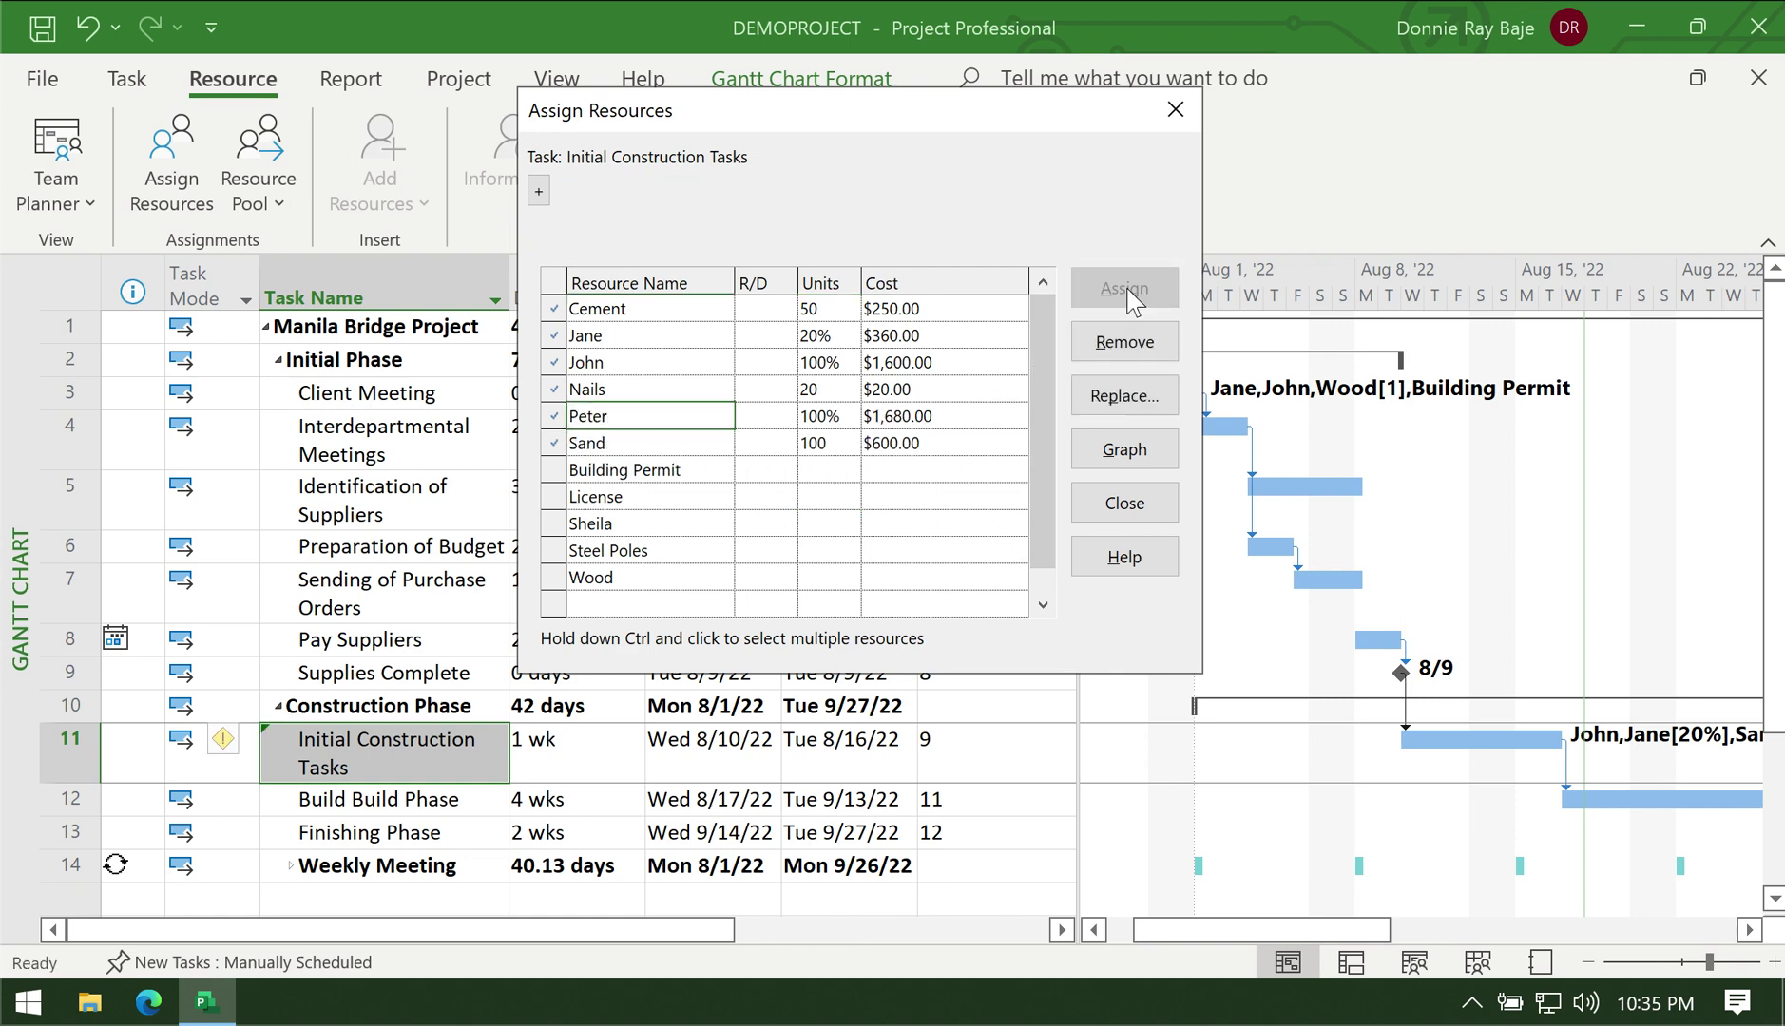
left_click(1176, 109)
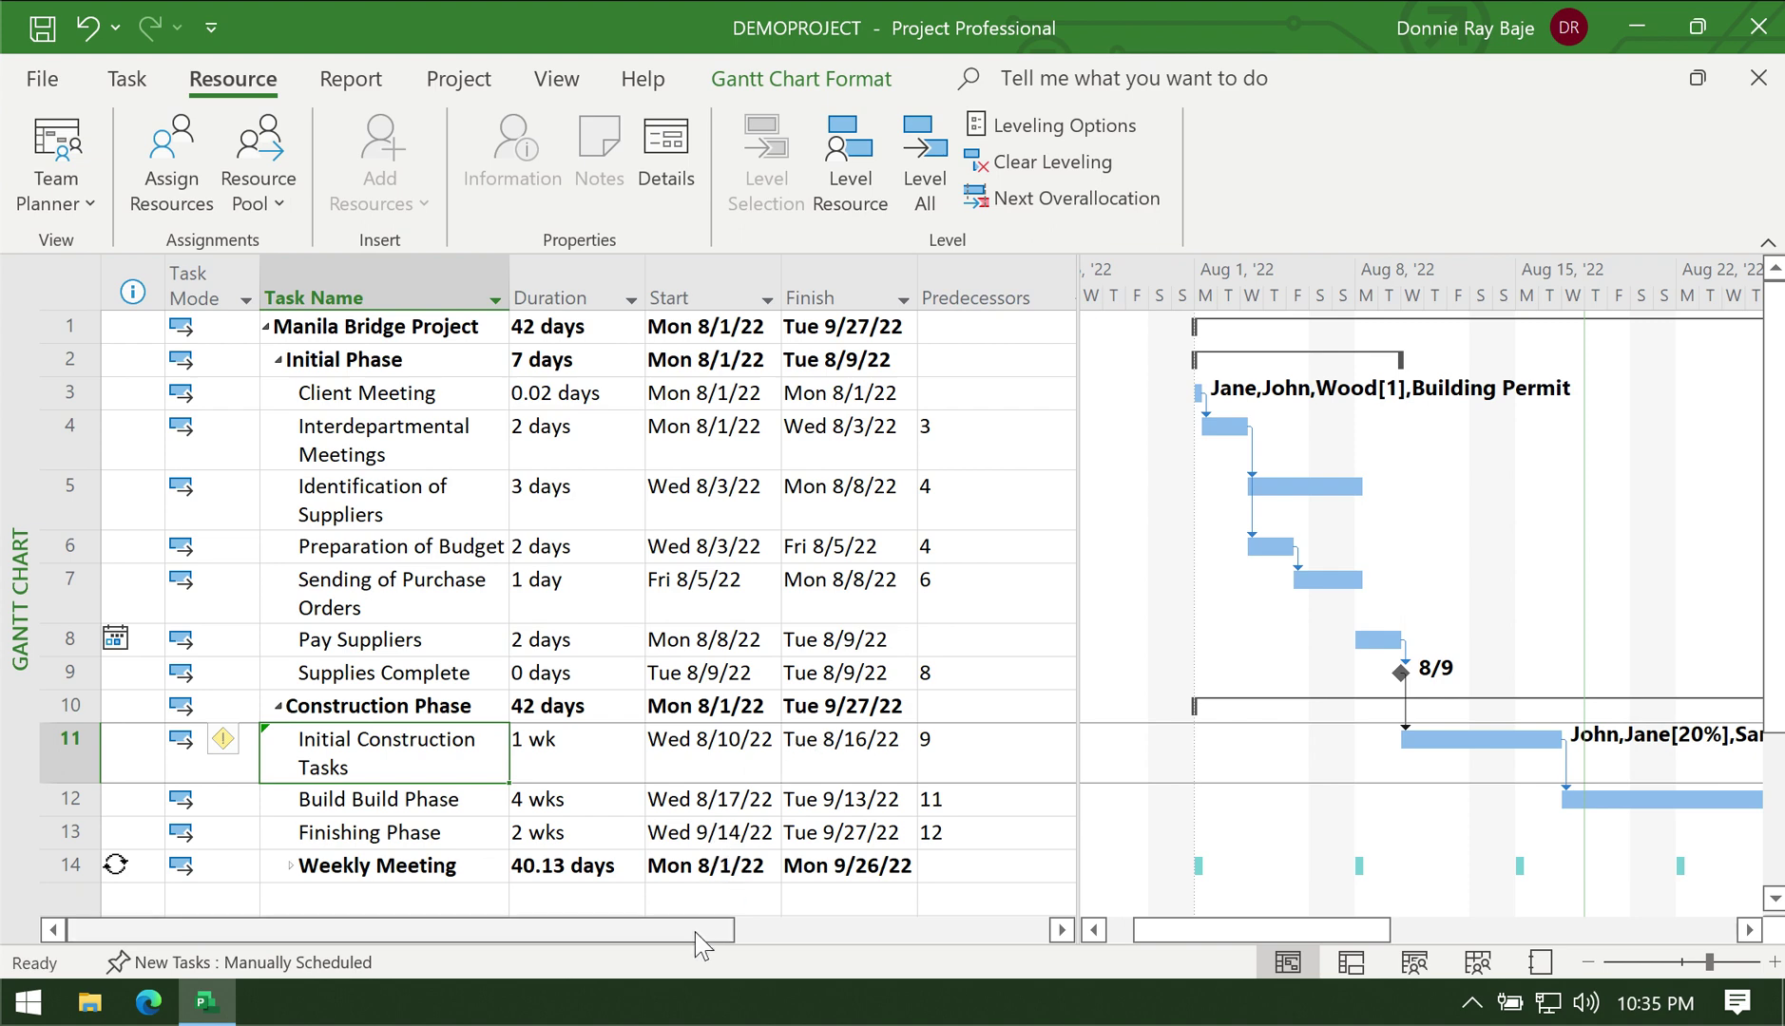
Step: Examine the assignments in the Resource Names column of the task table
left_click(772, 677)
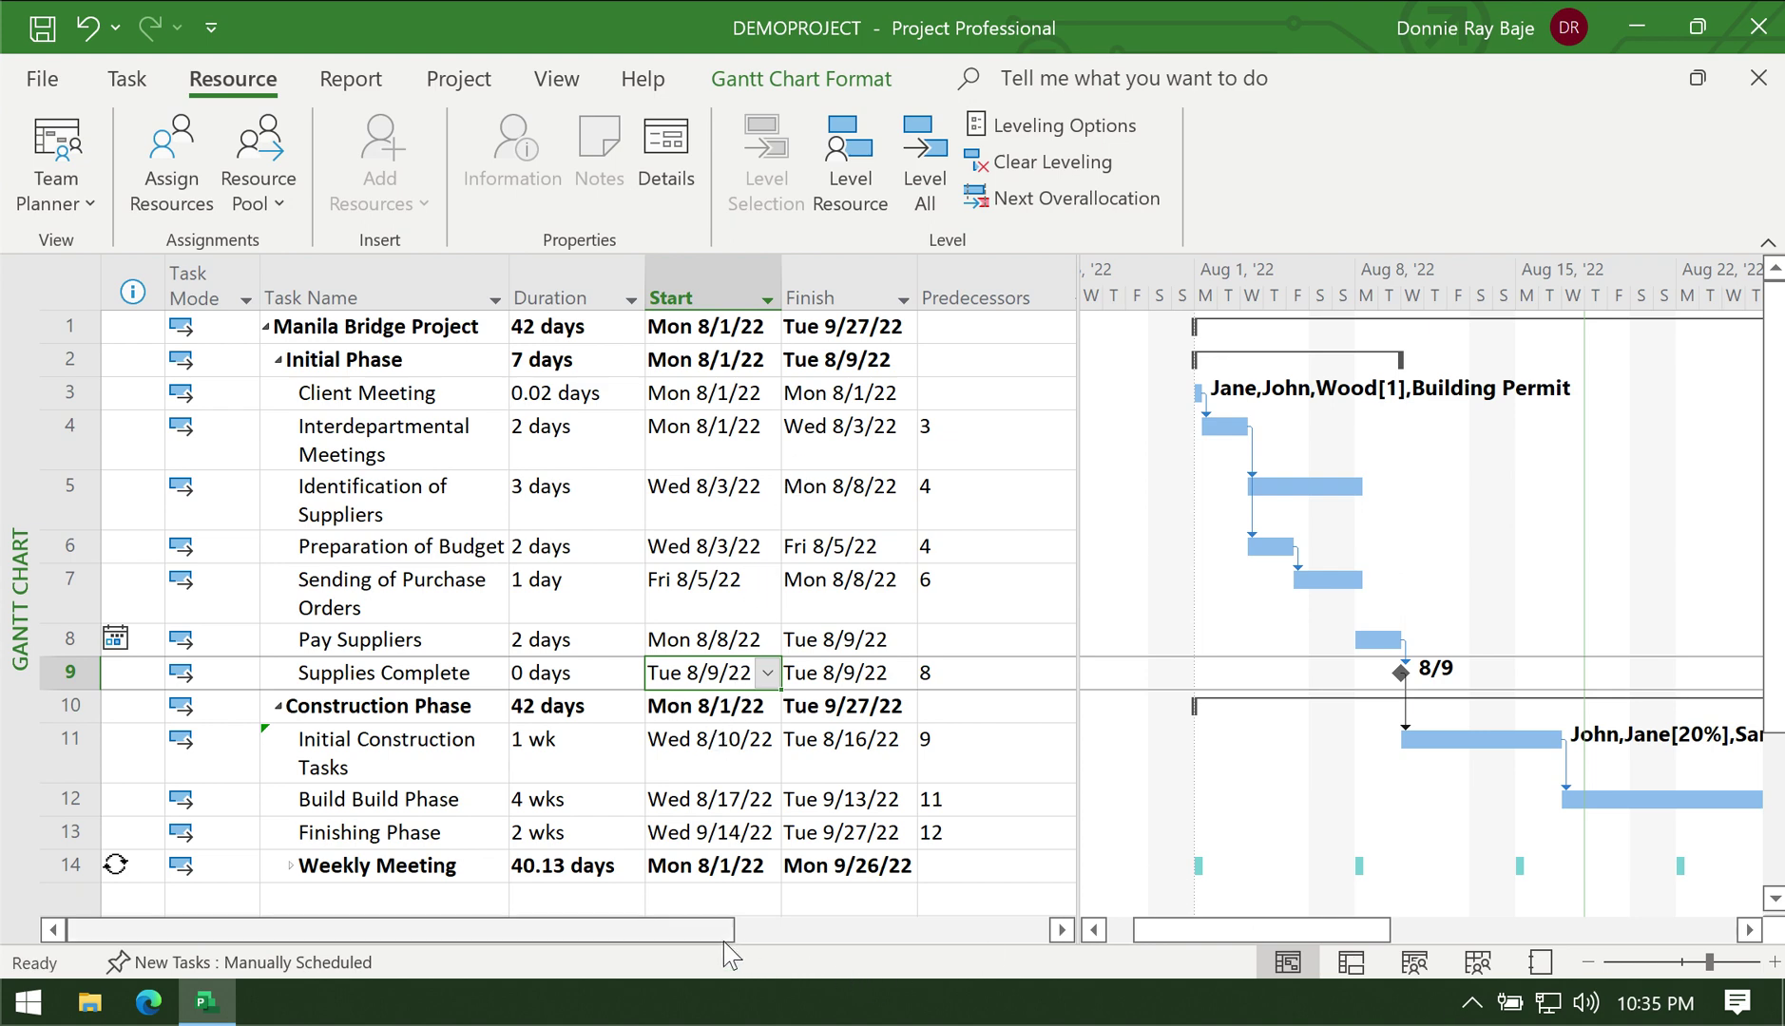
left_click_drag(742, 942, 870, 938)
left_click(1062, 929)
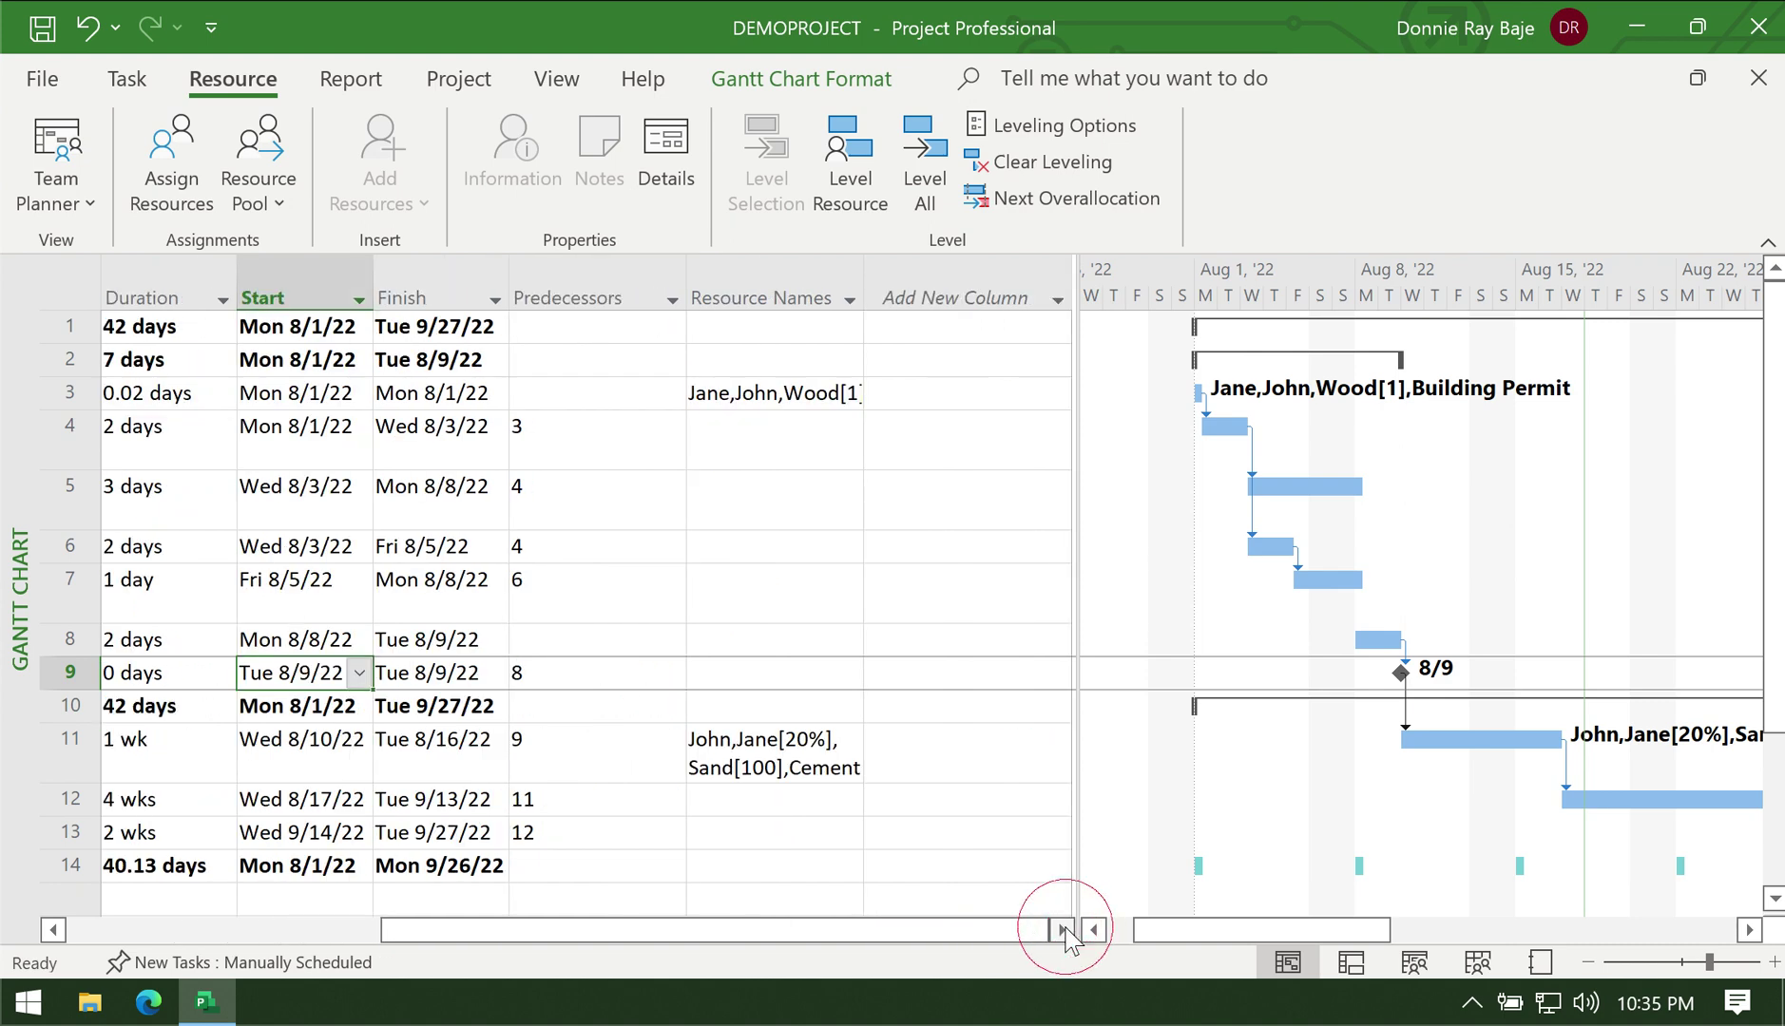
left_click(829, 613)
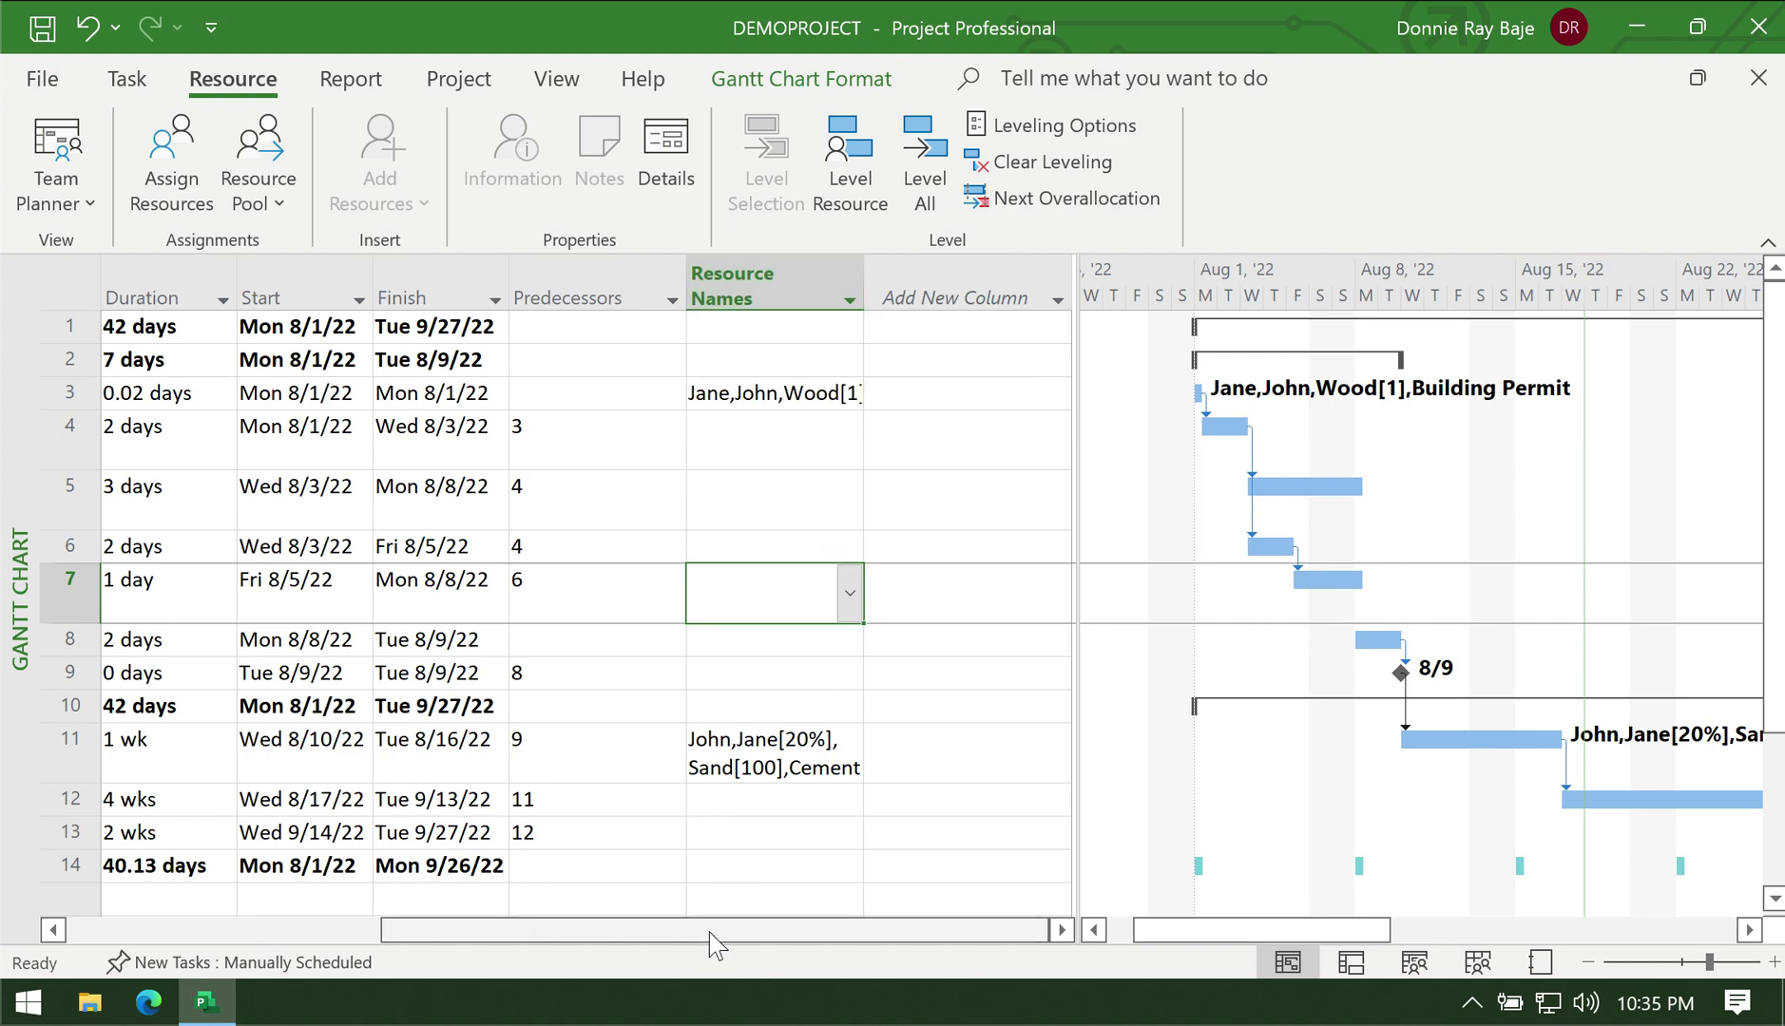
left_click_drag(713, 933, 579, 945)
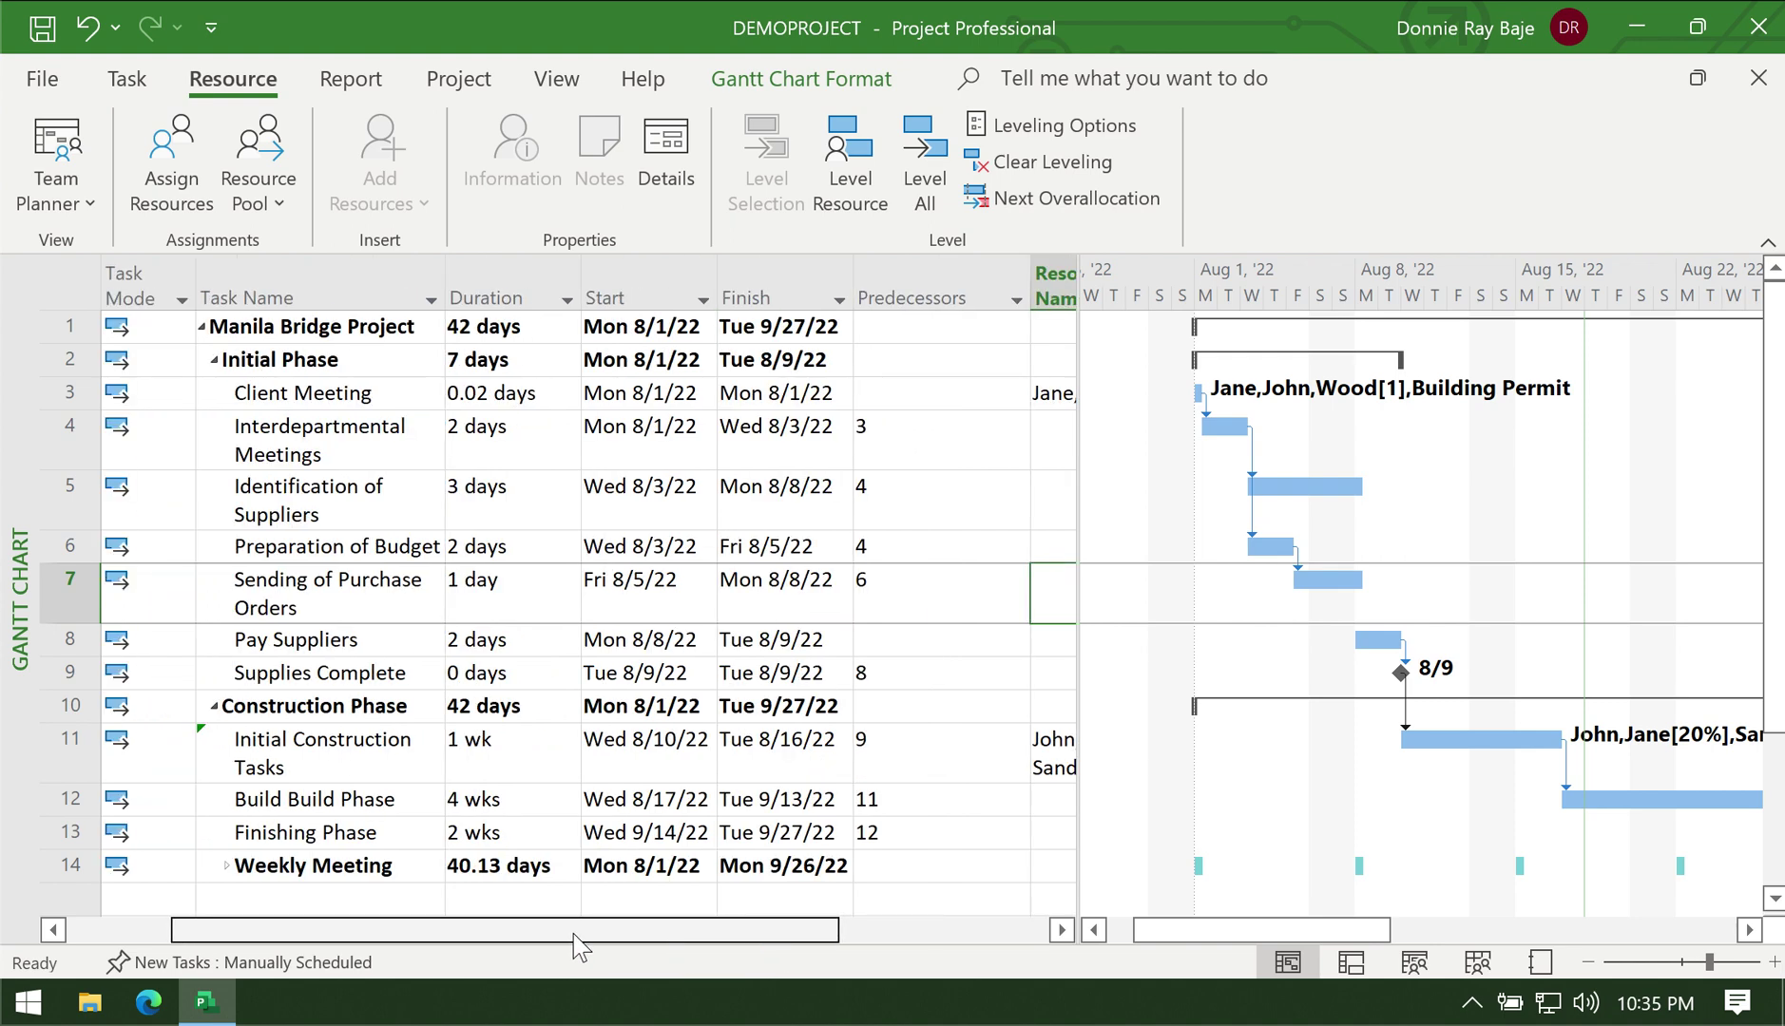
left_click(1061, 930)
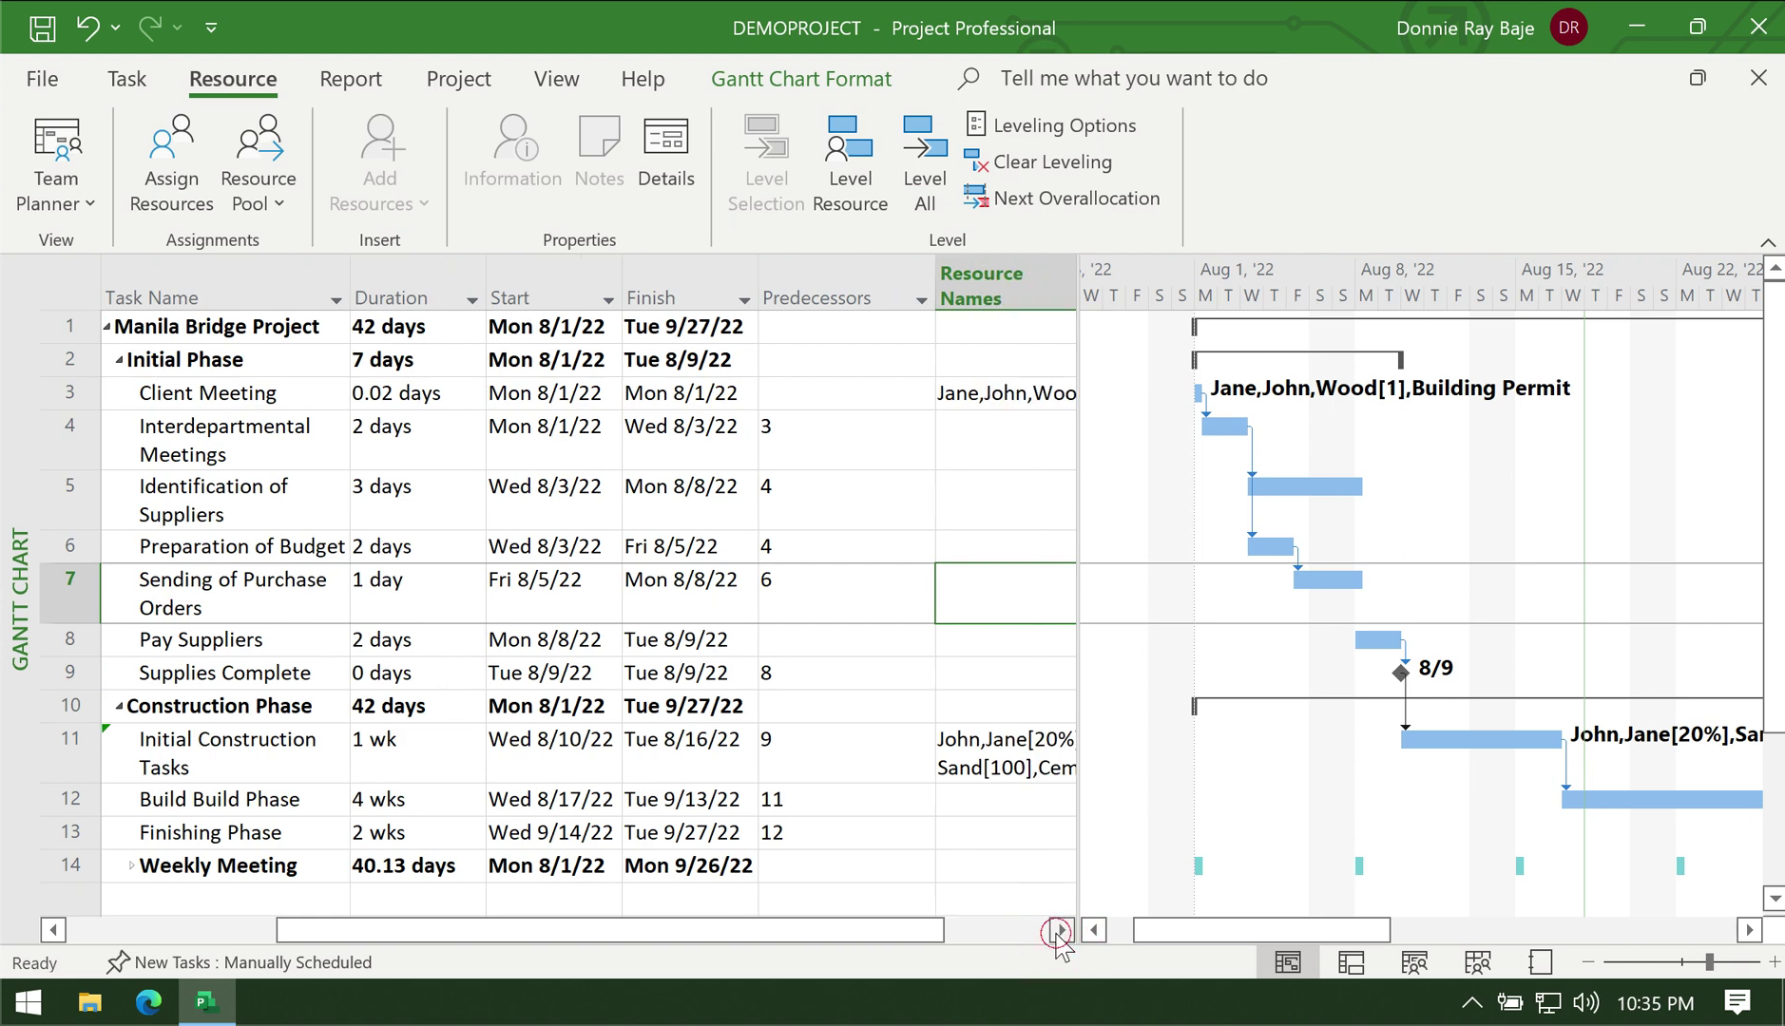
left_click(1061, 930)
Step: Assign Cement, Sand, Steel Poles, Wood and the work resources listed directly above and below Sand to the Build Build Phase task
left_click(750, 801)
left_click(848, 802)
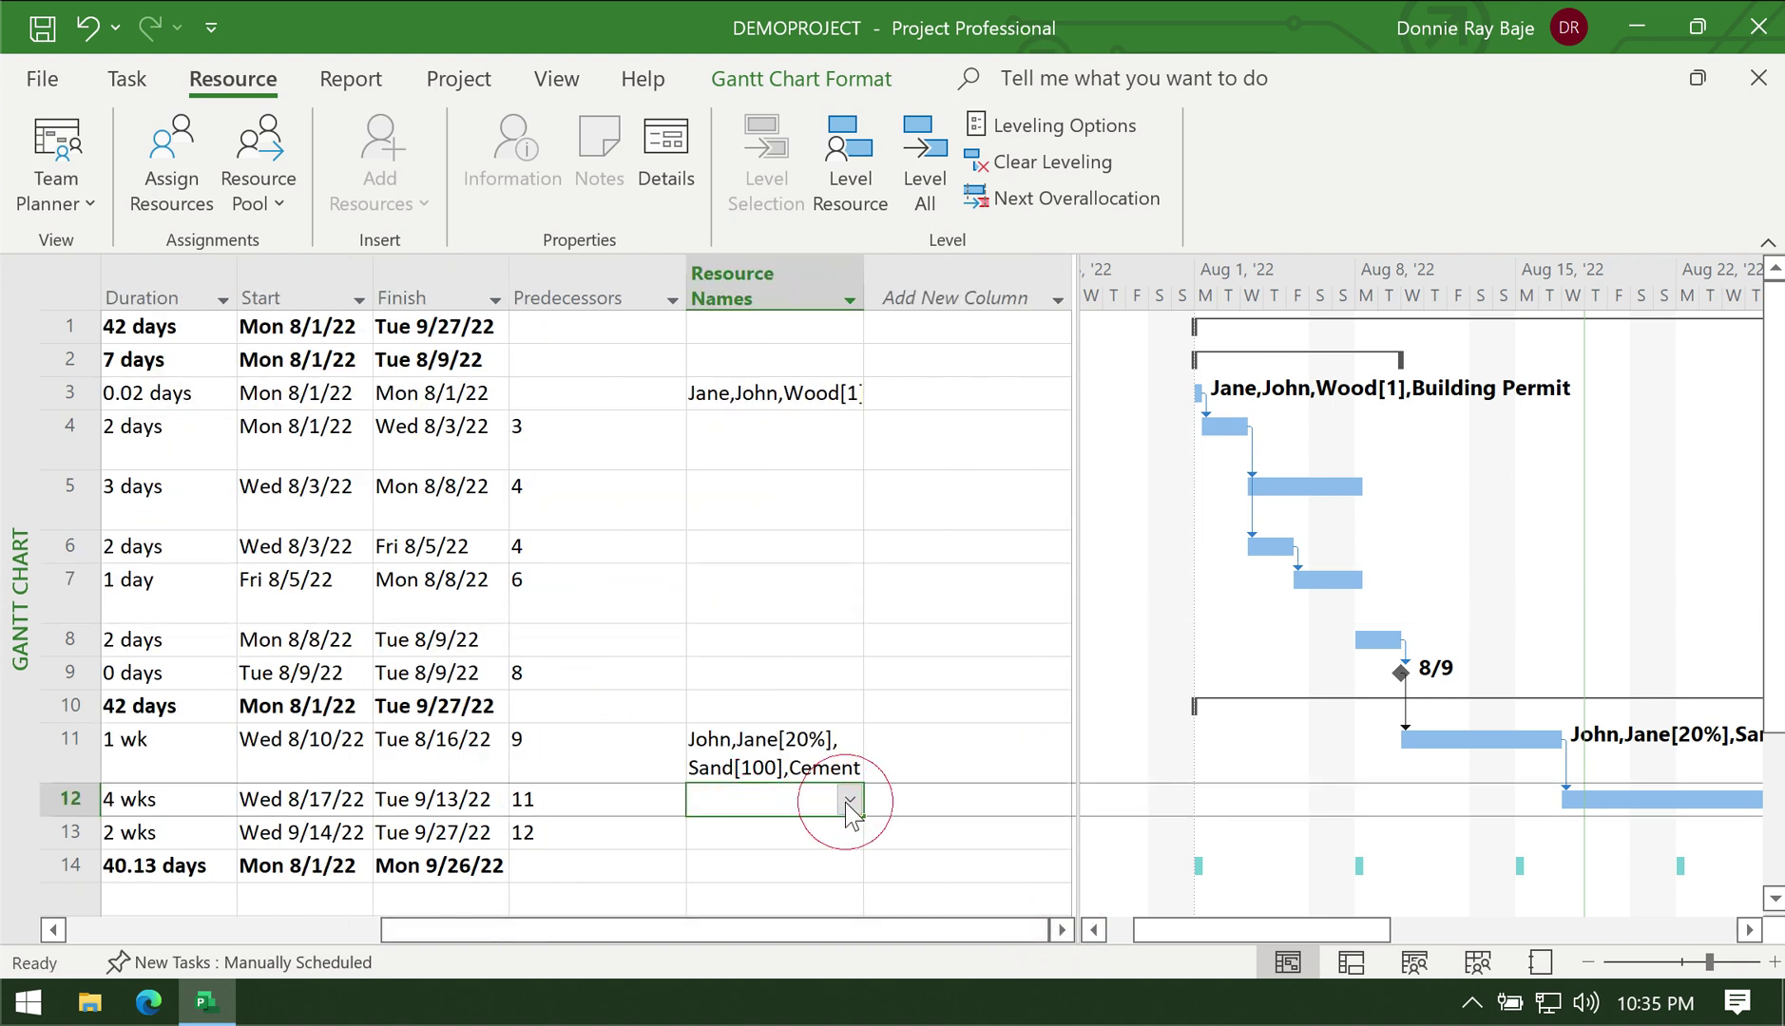
left_click(849, 815)
left_click(849, 801)
left_click(729, 557)
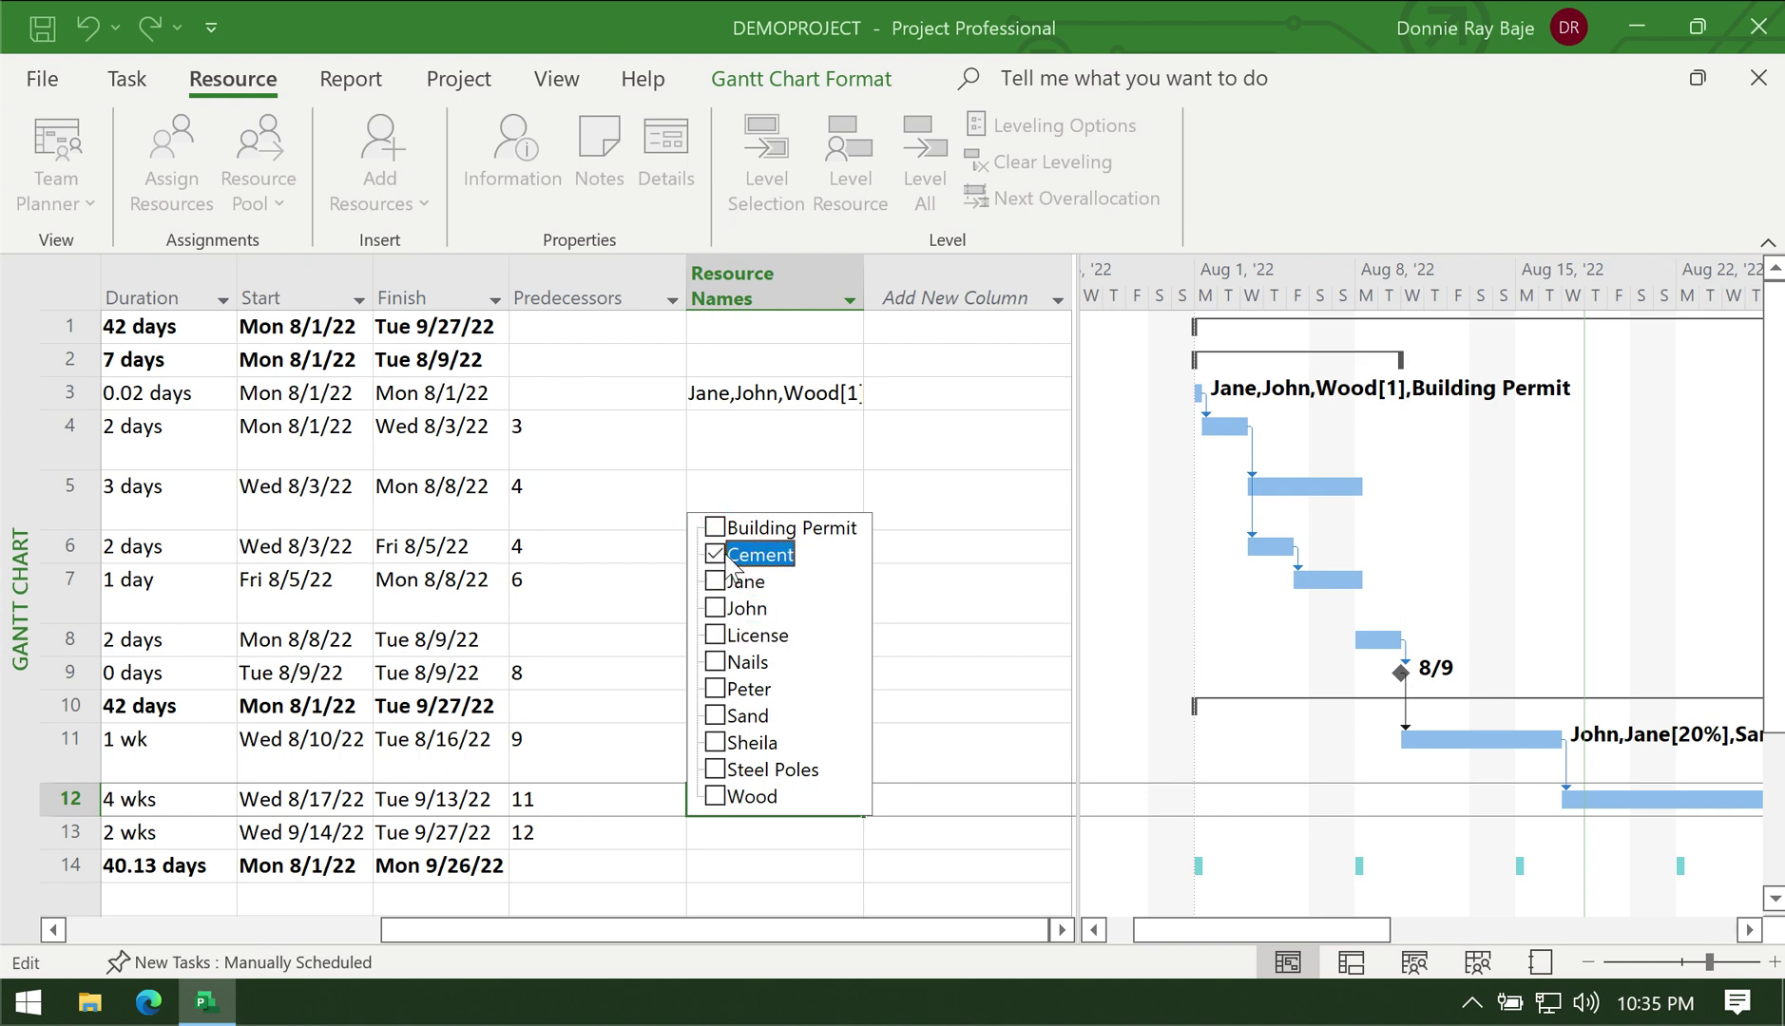
left_click(716, 689)
left_click(715, 715)
left_click(715, 742)
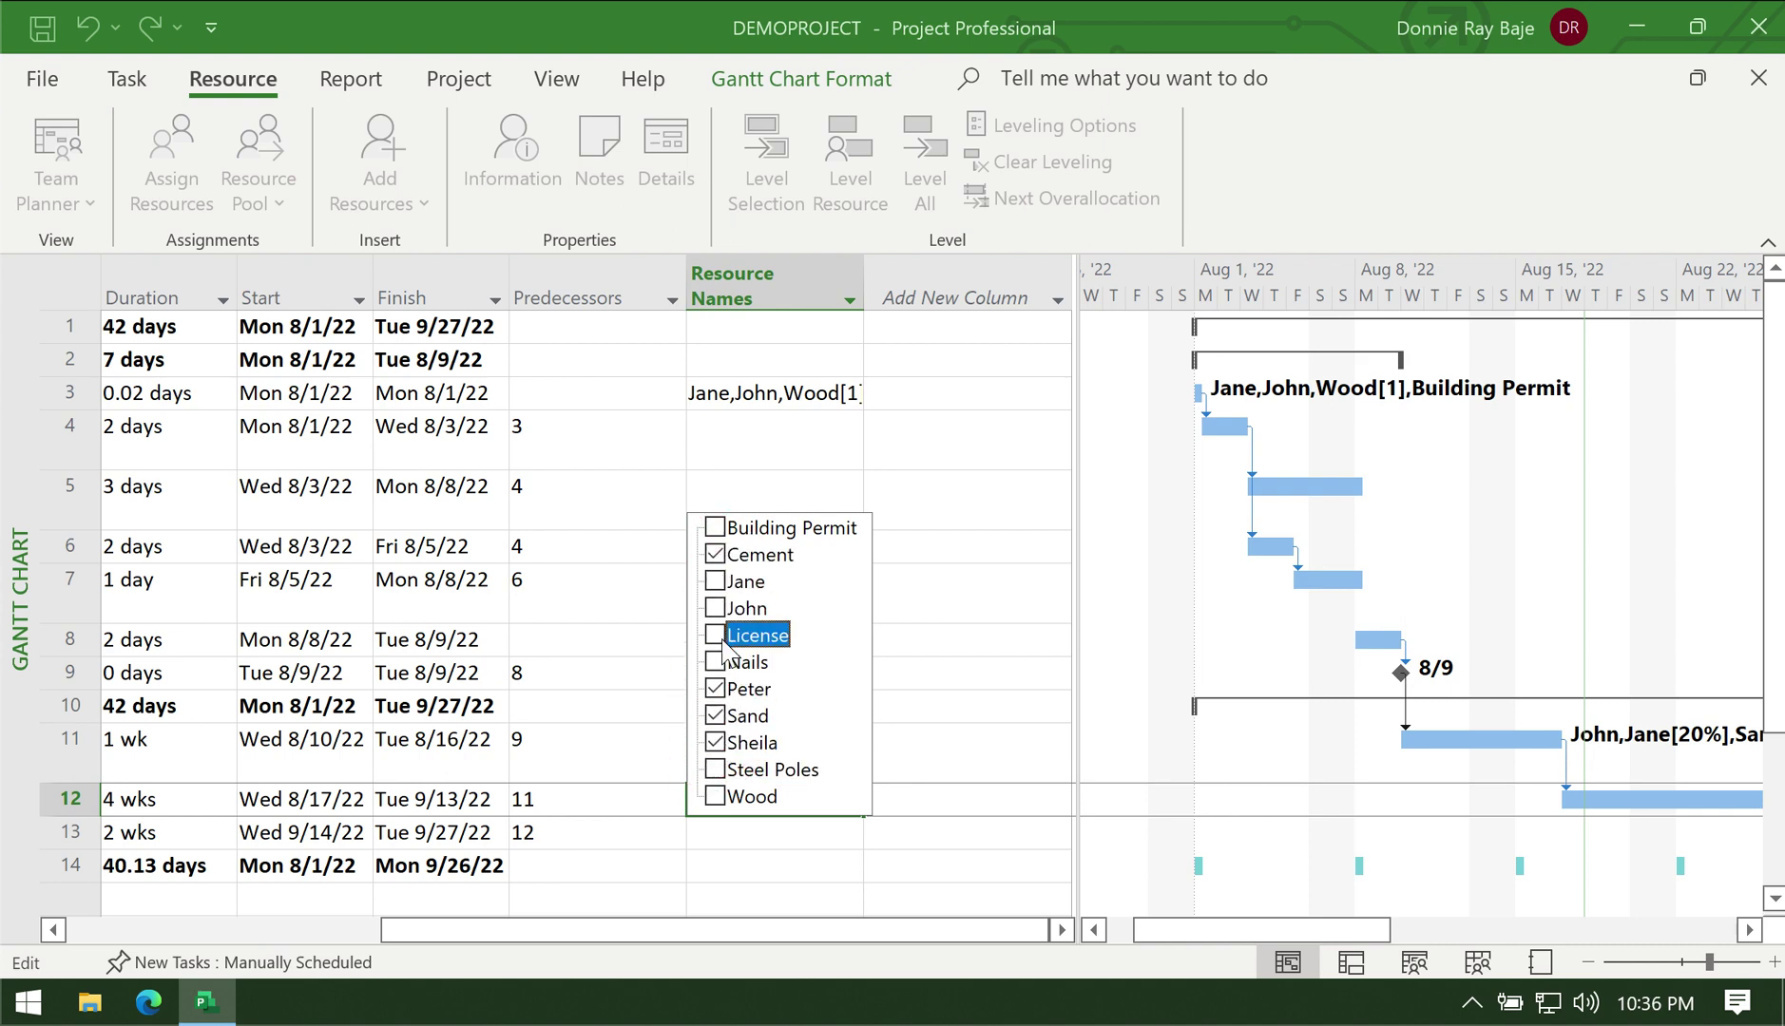
left_click(716, 797)
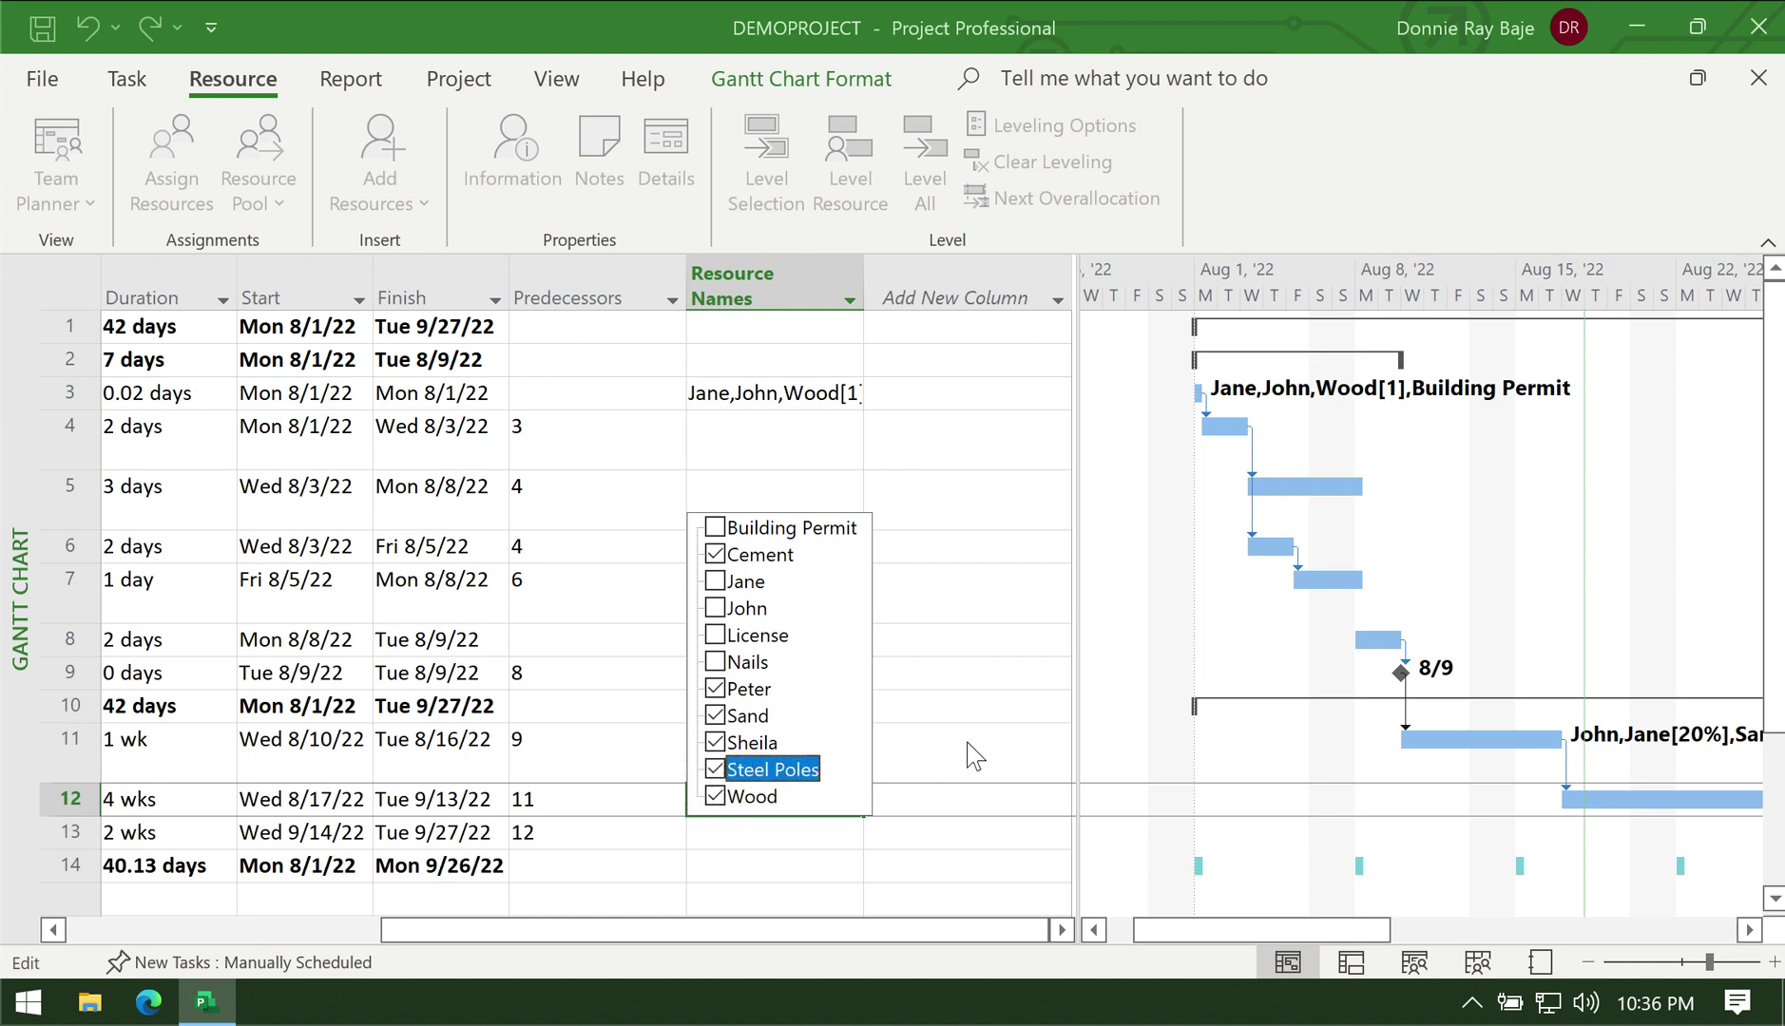
left_click(998, 743)
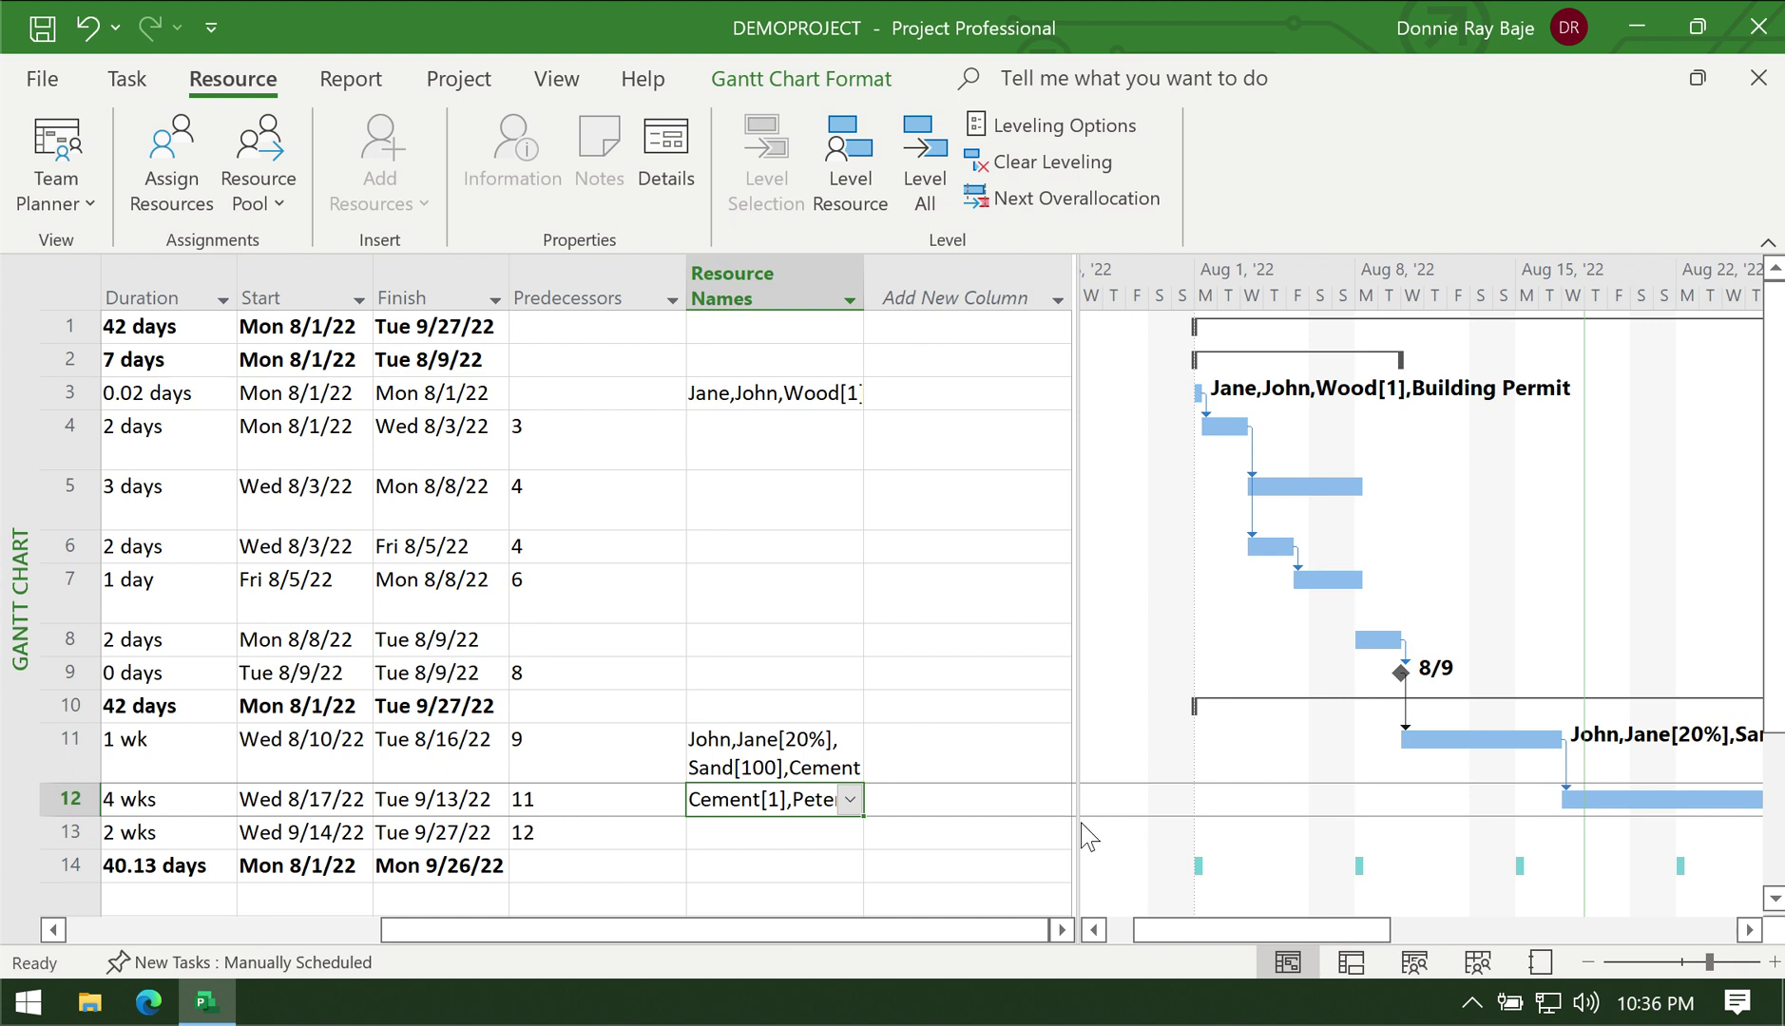
Step: Assign Cement, the two work resources listed below Cement and the work resource listed below Nails to the Finishing Phase task
left_click_drag(1065, 829, 1140, 819)
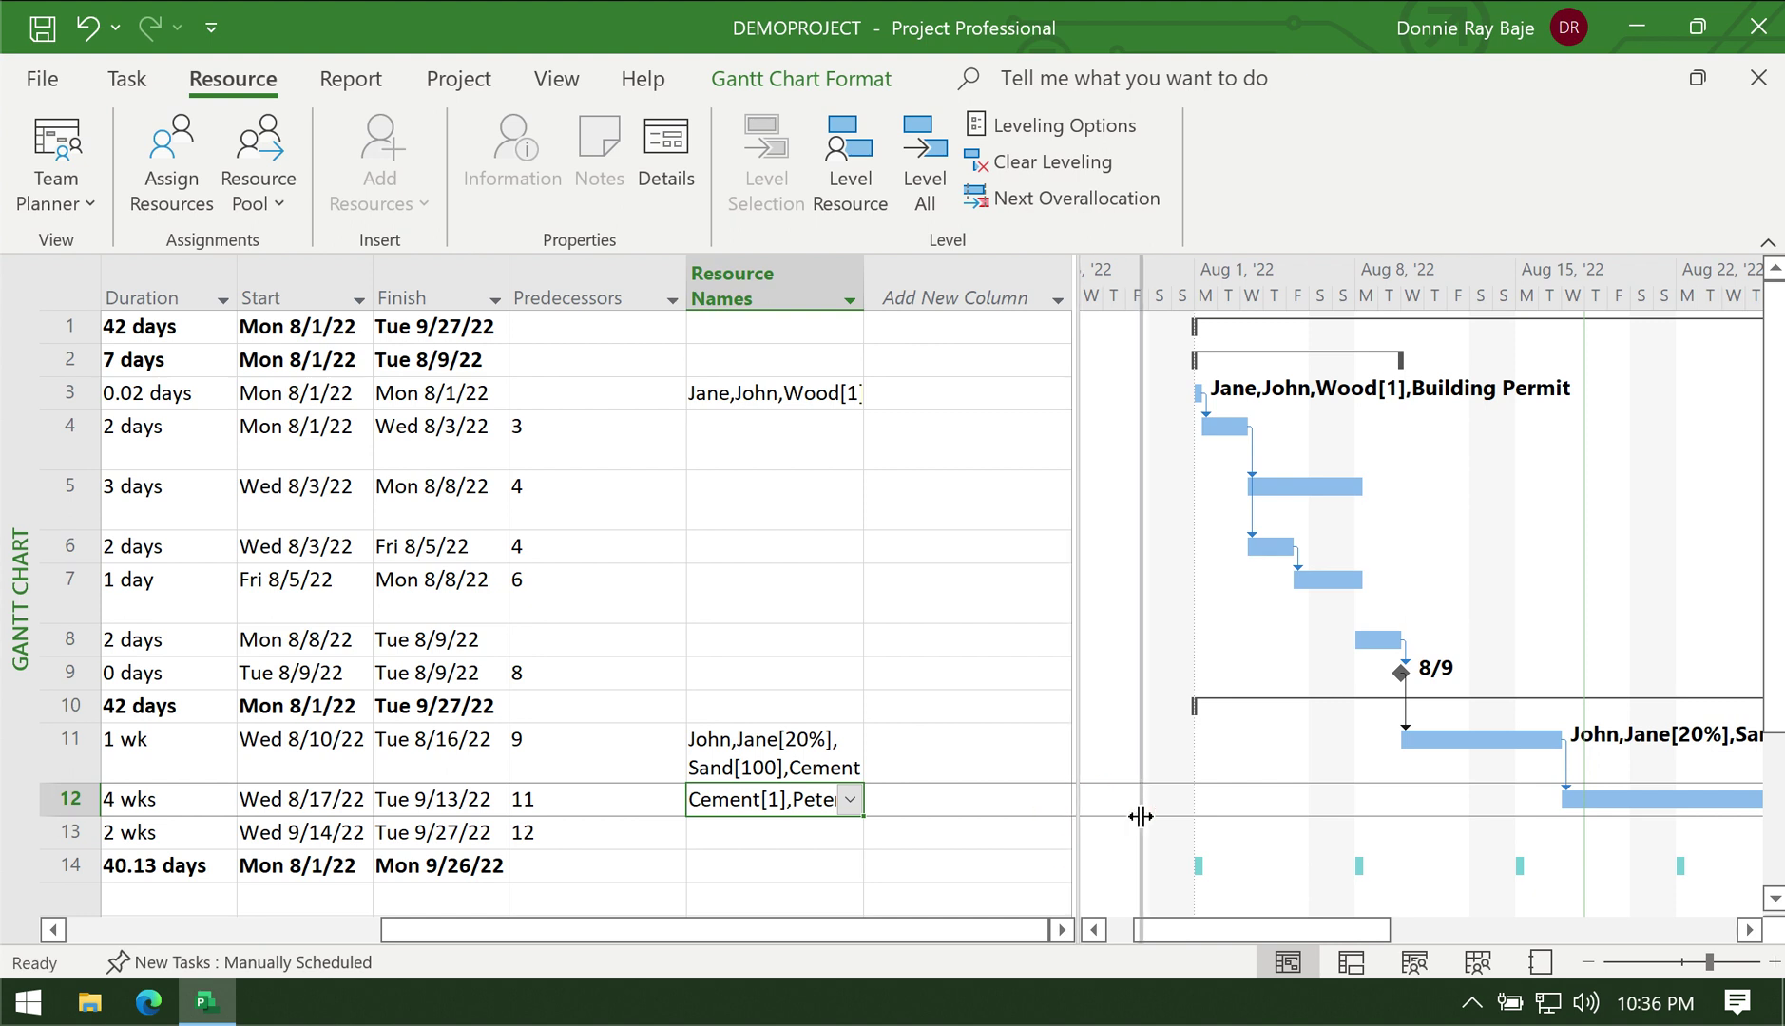
left_click(846, 832)
left_click(849, 832)
left_click(751, 588)
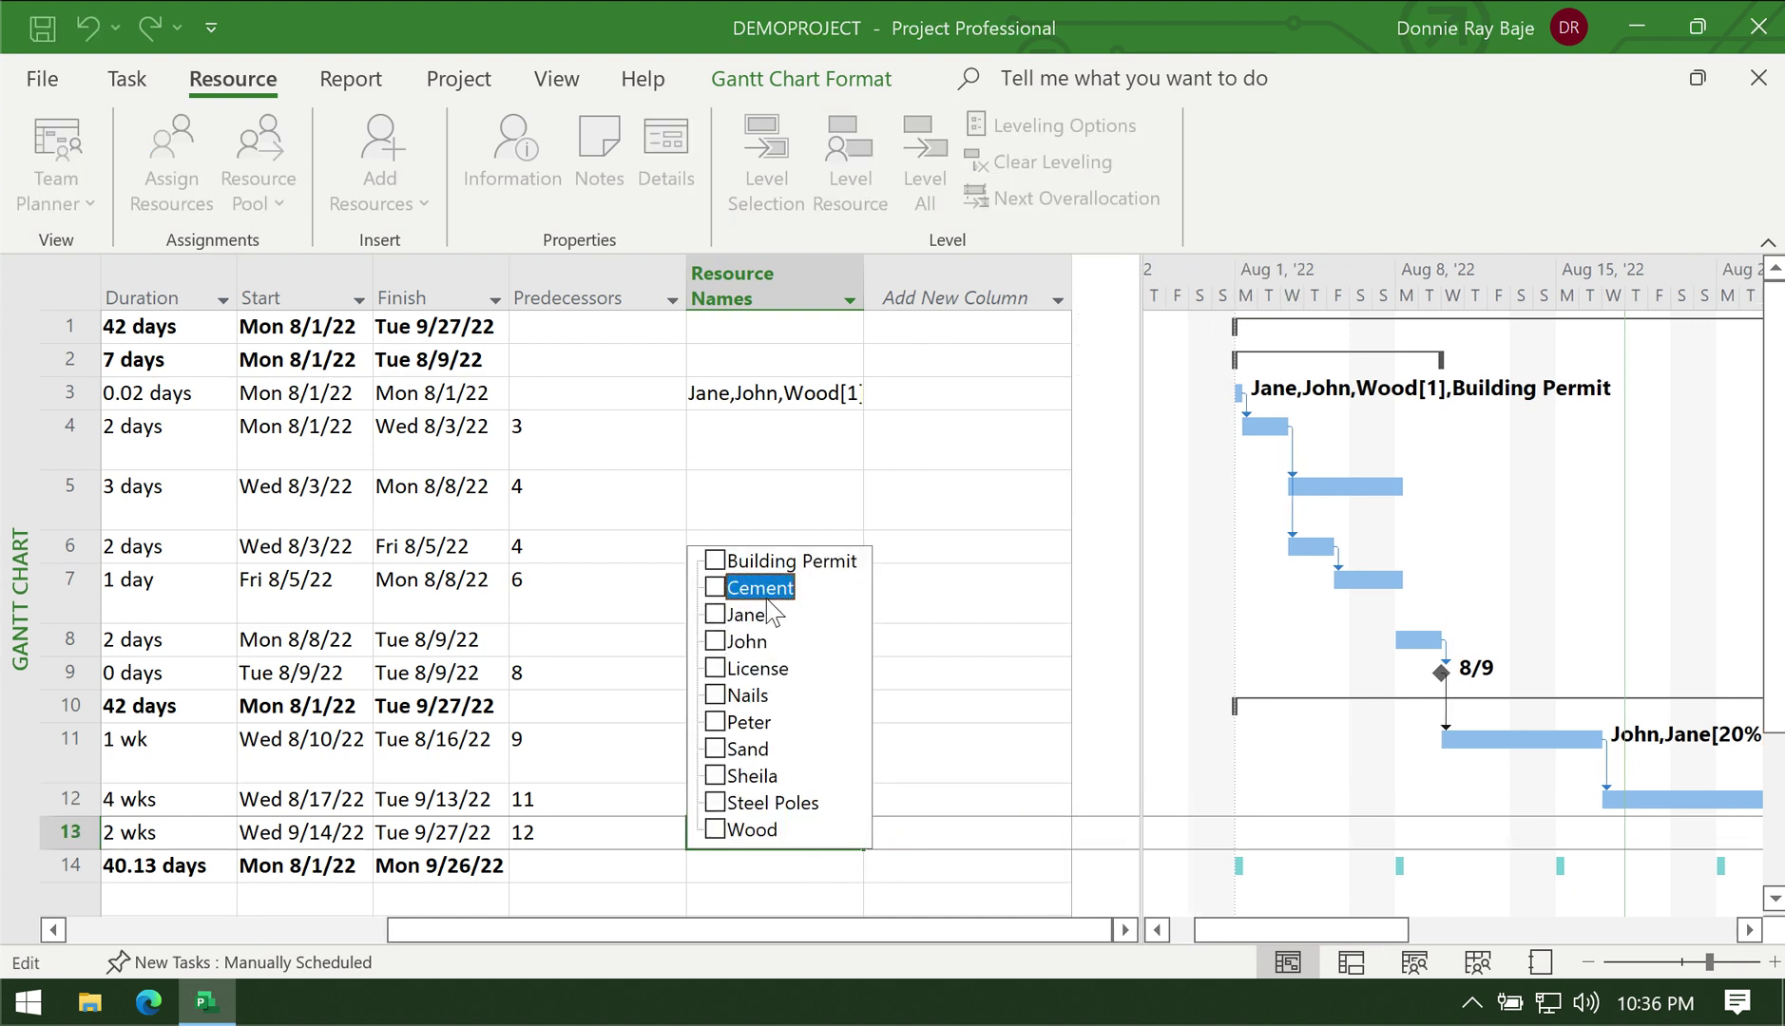
left_click(745, 614)
left_click(744, 642)
left_click(747, 722)
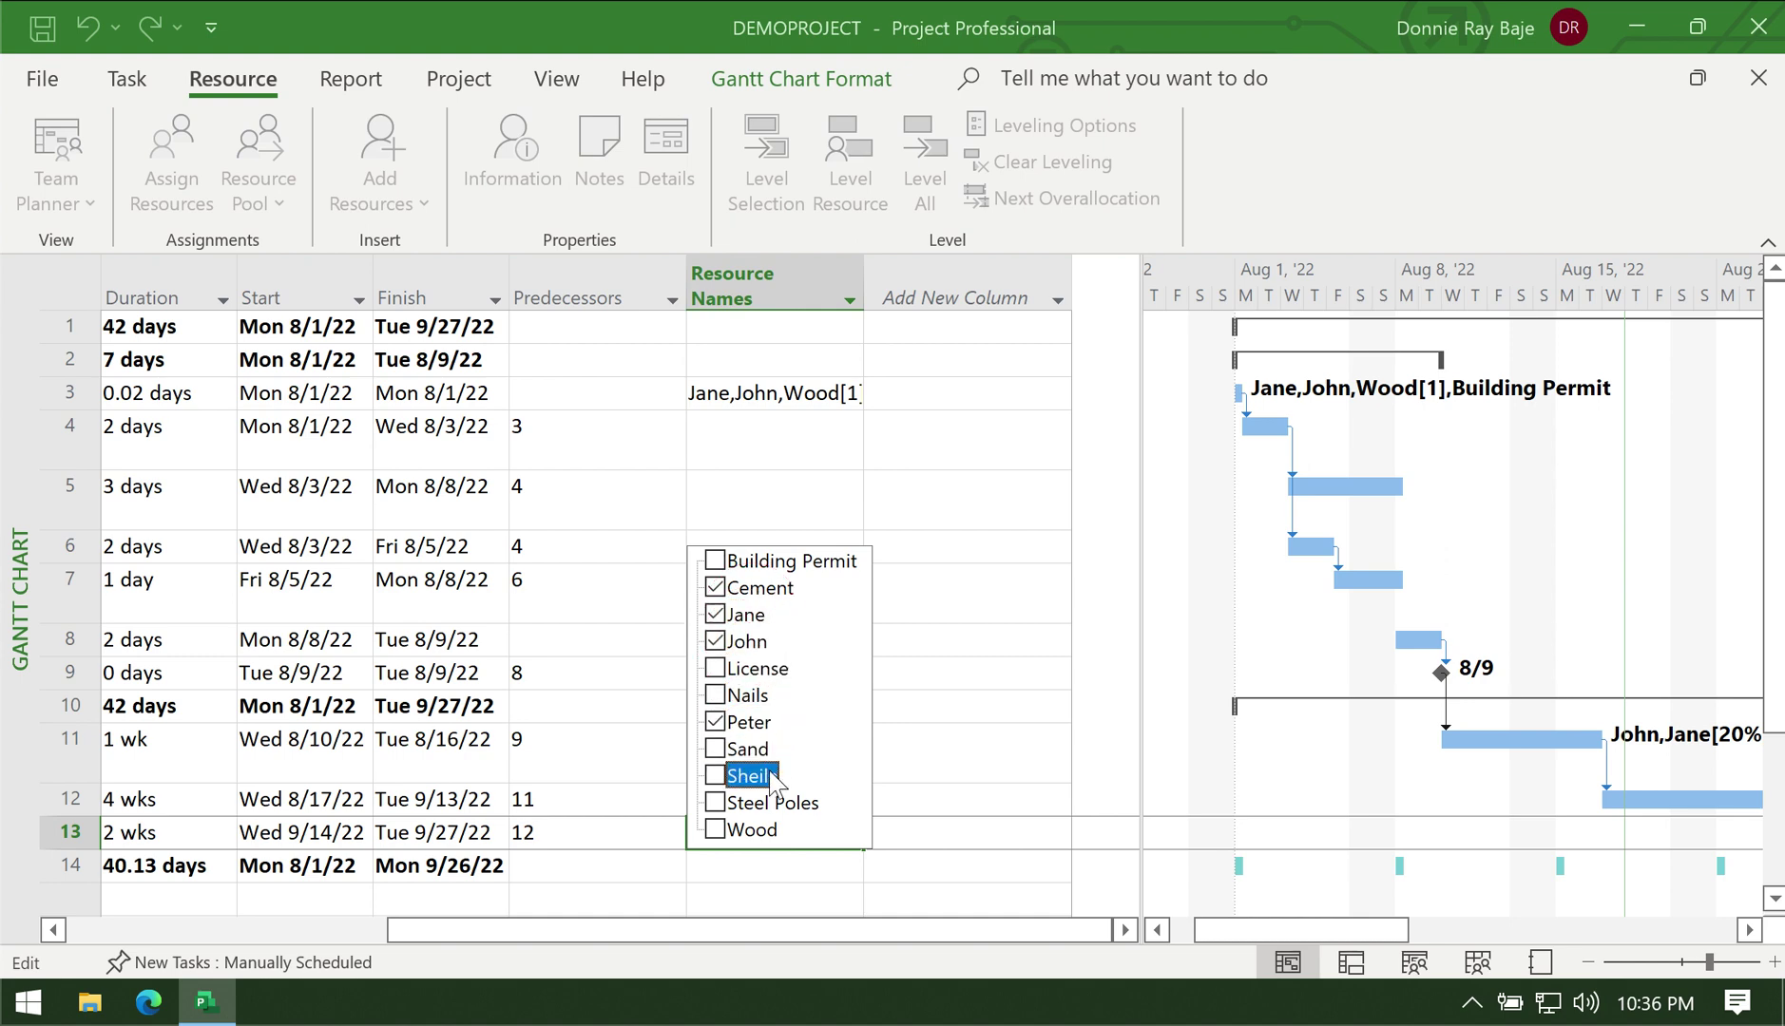
left_click(993, 825)
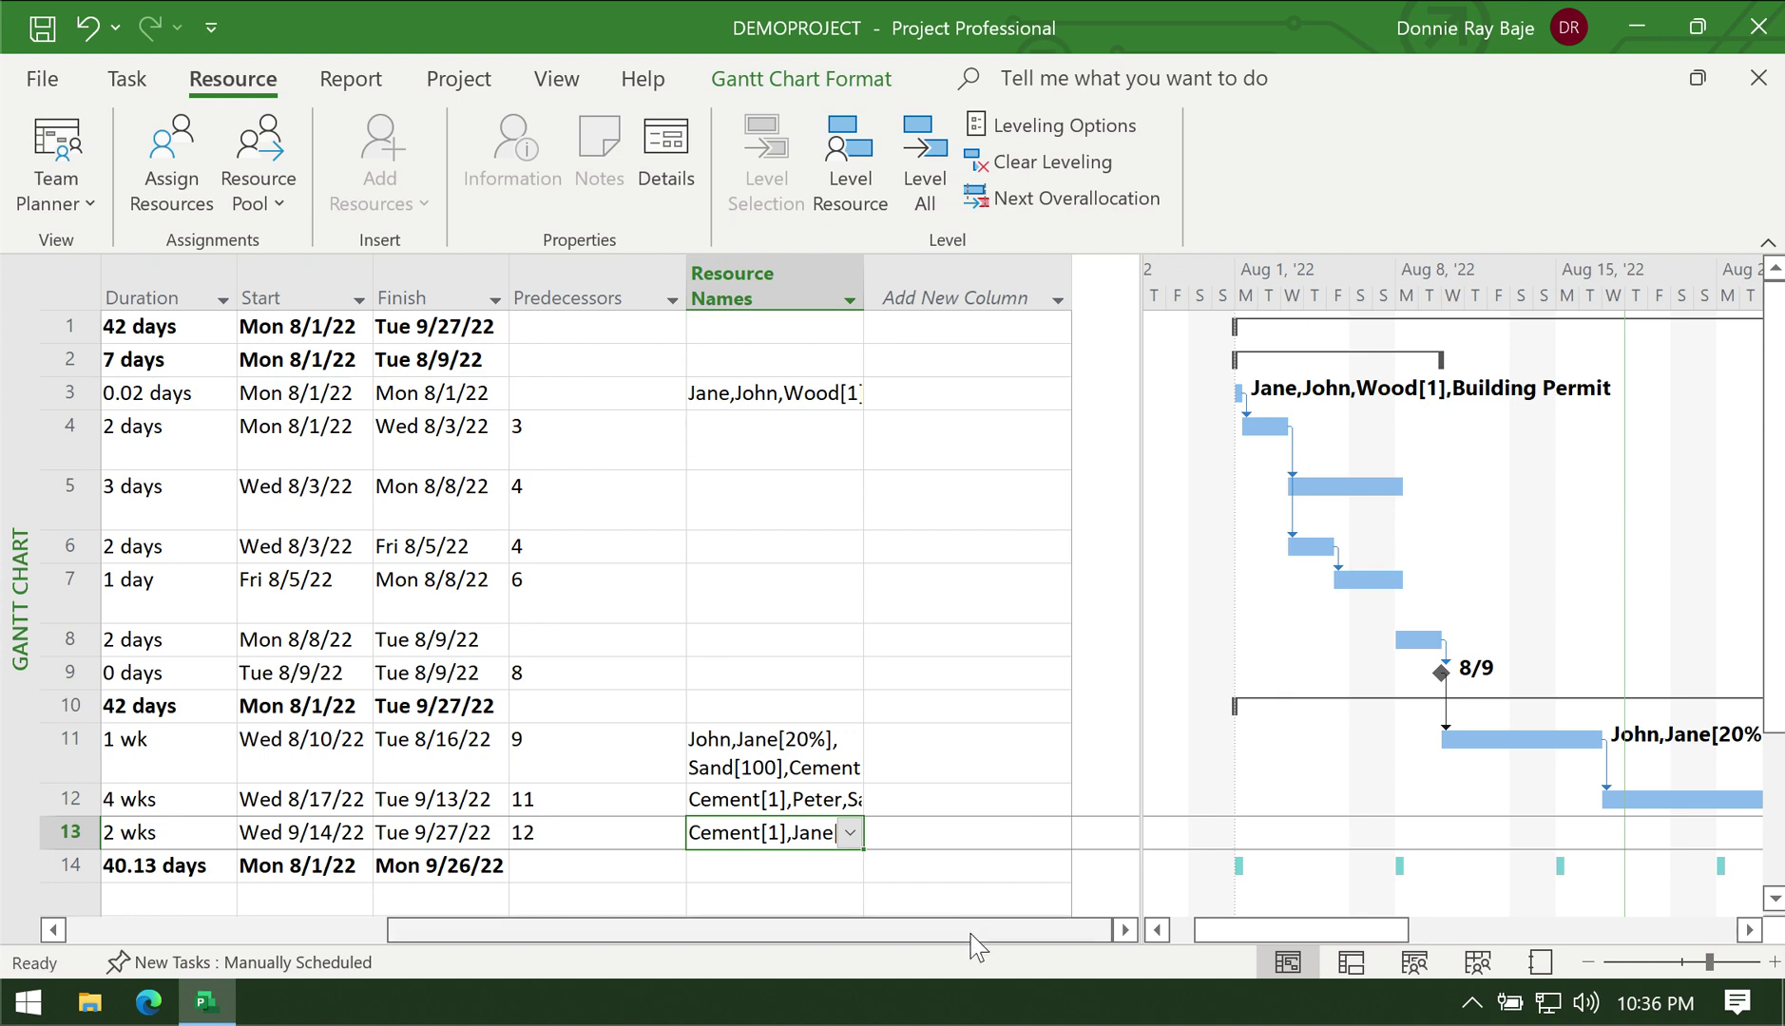
left_click_drag(969, 928, 742, 940)
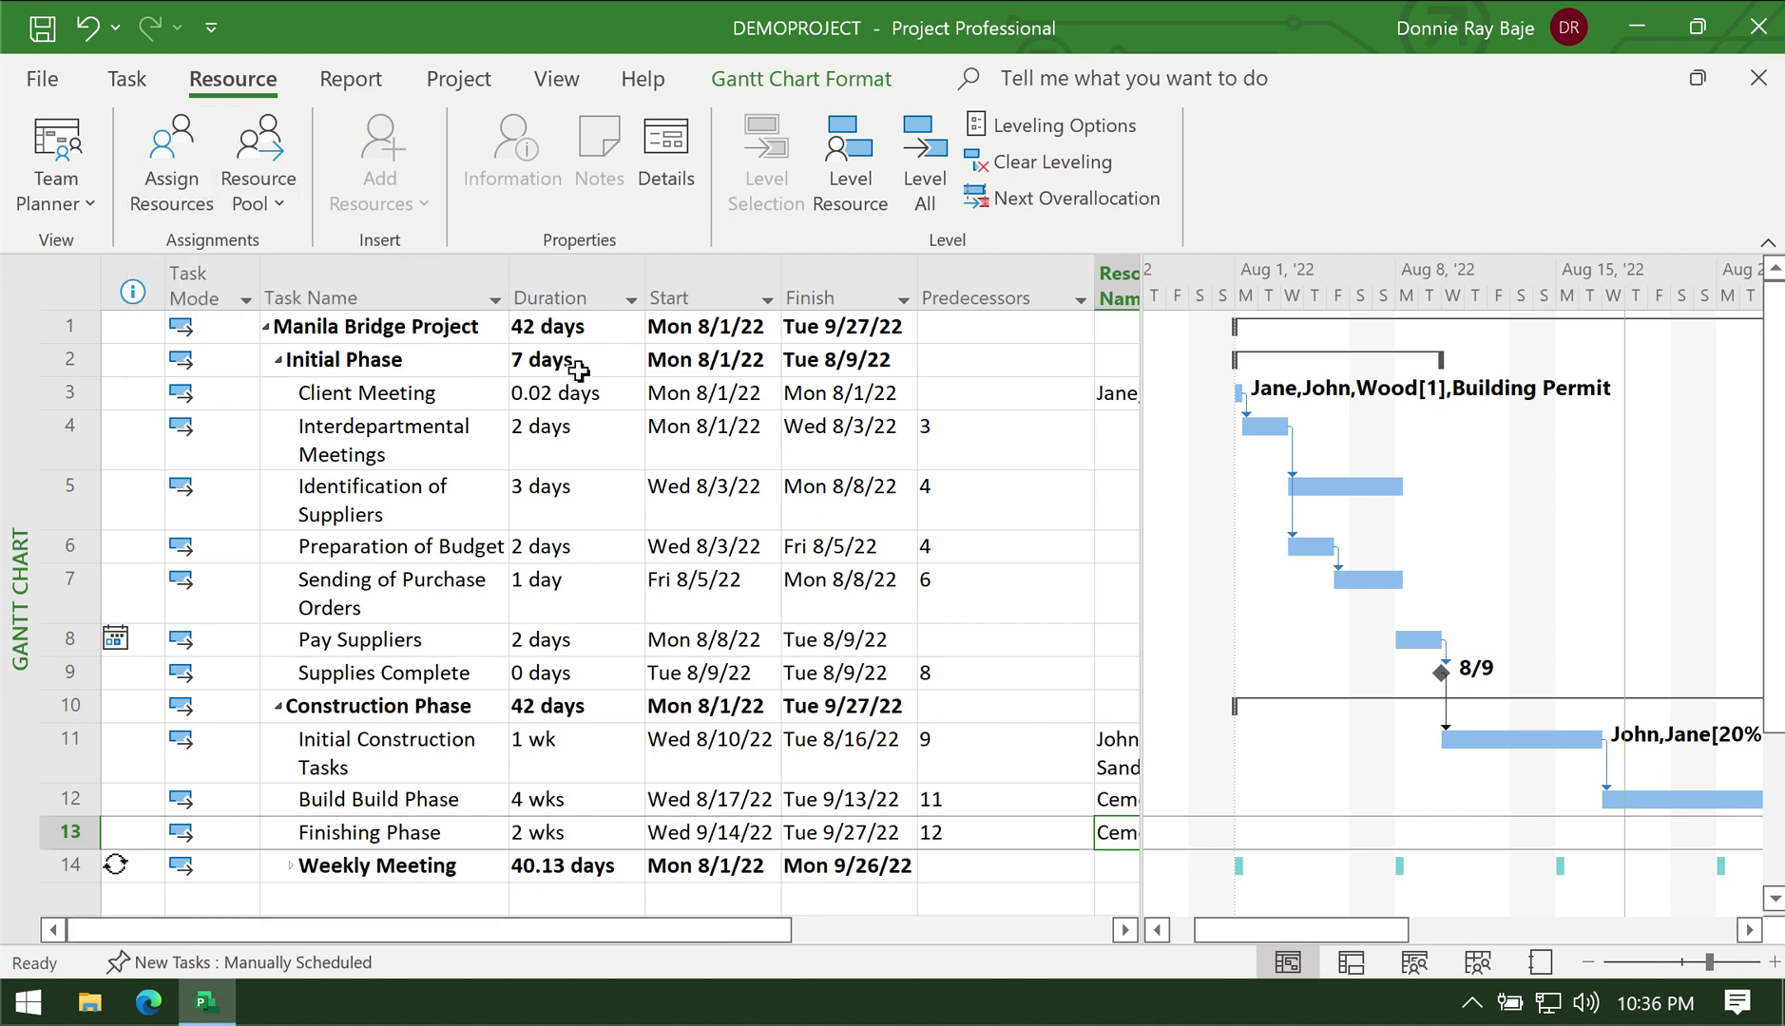
left_click(551, 423)
left_click(211, 190)
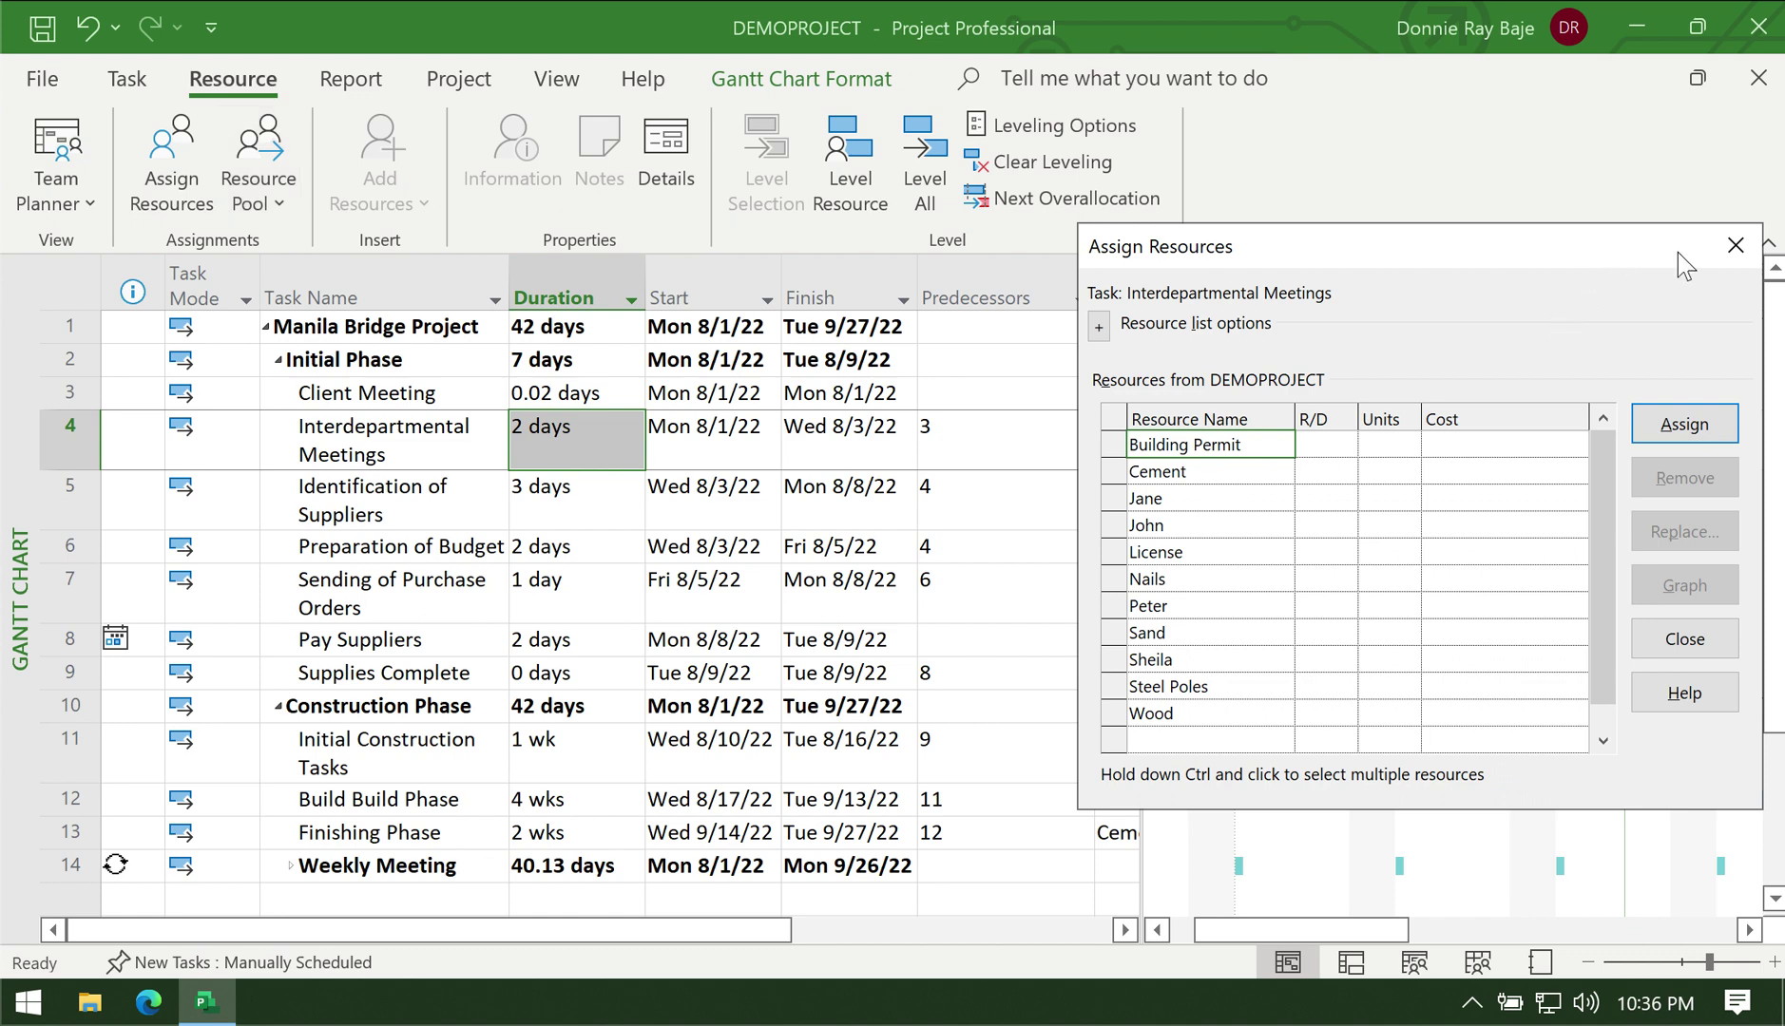
left_click(1738, 248)
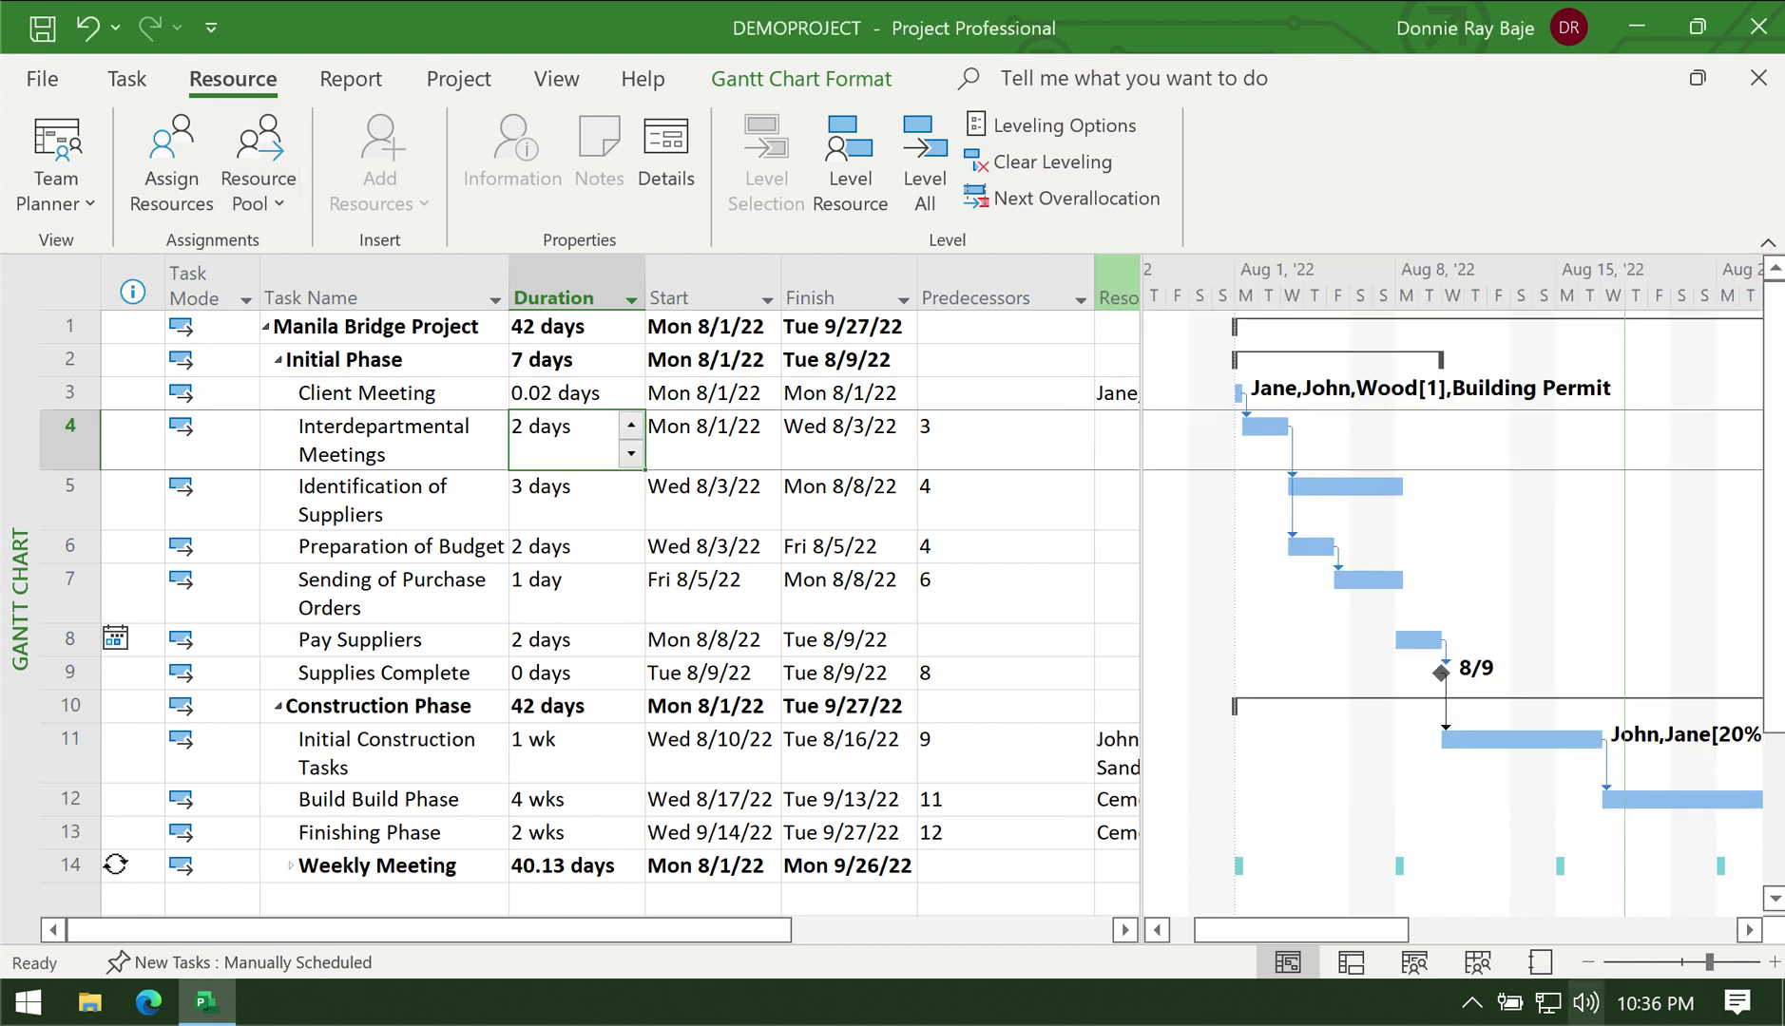
Step: Open the task information of Identification of Suppliers, check its predecessors and display its resource list
left_click(975, 672)
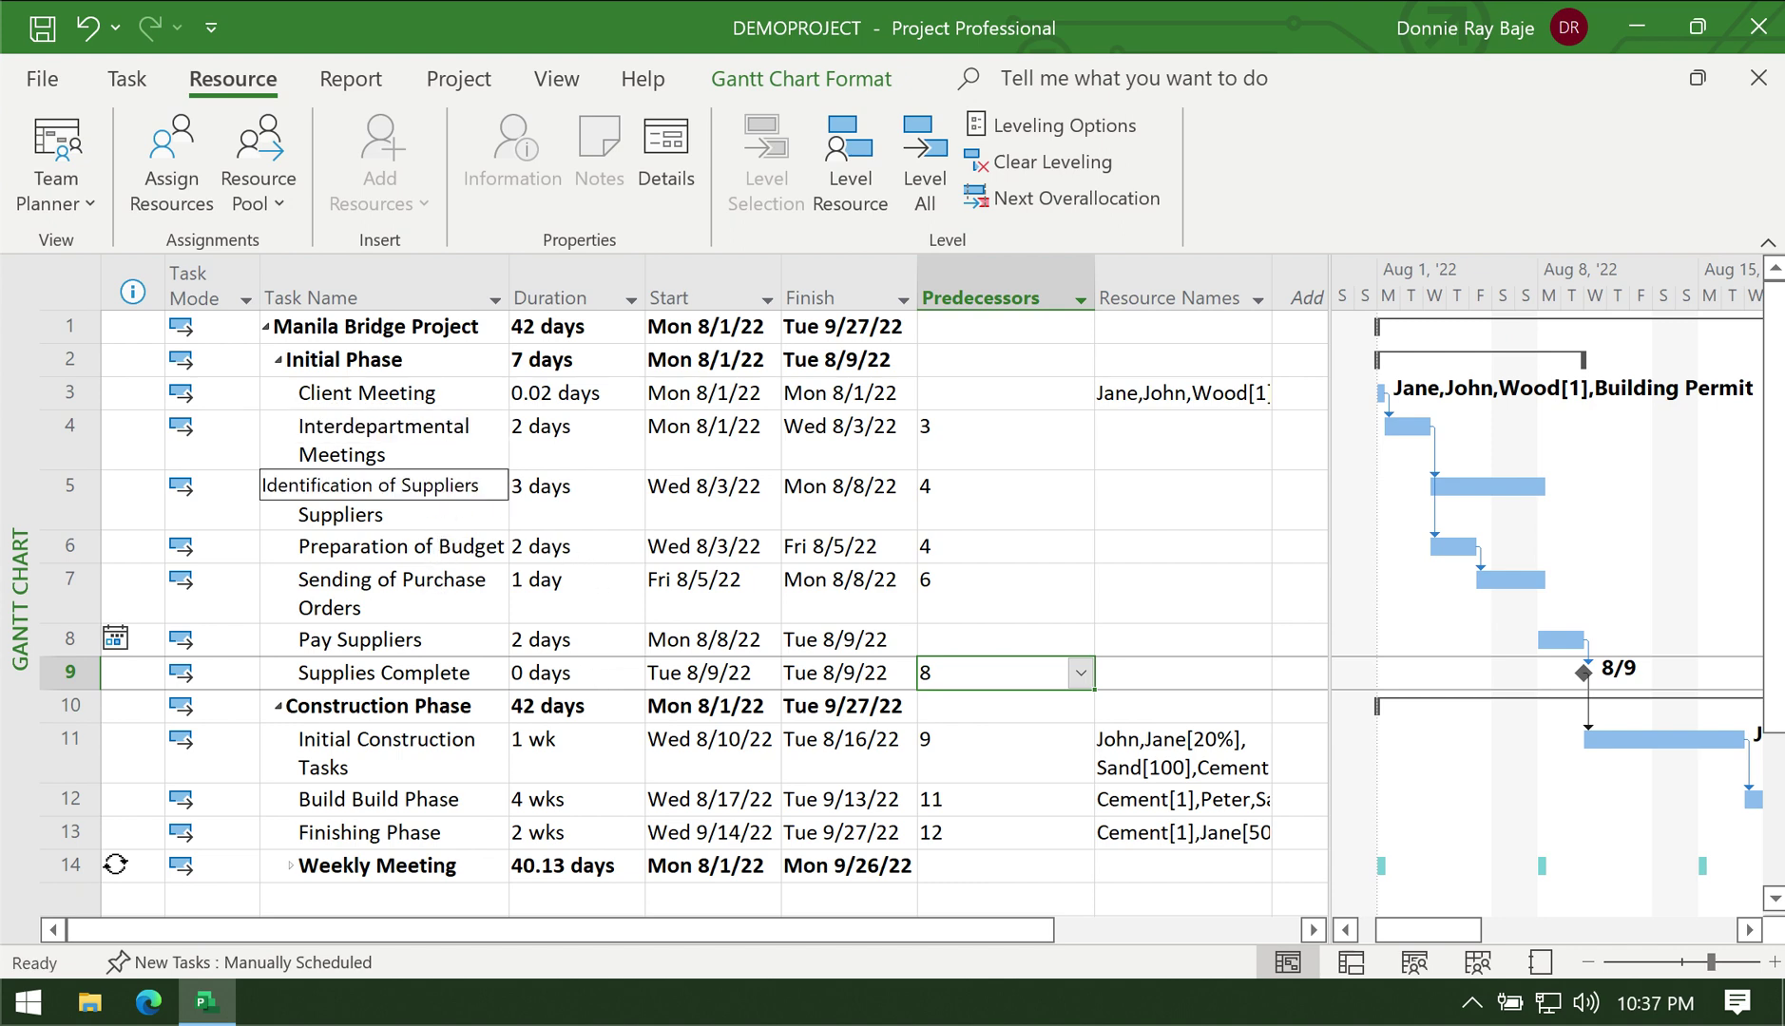
left_click_drag(432, 462, 454, 493)
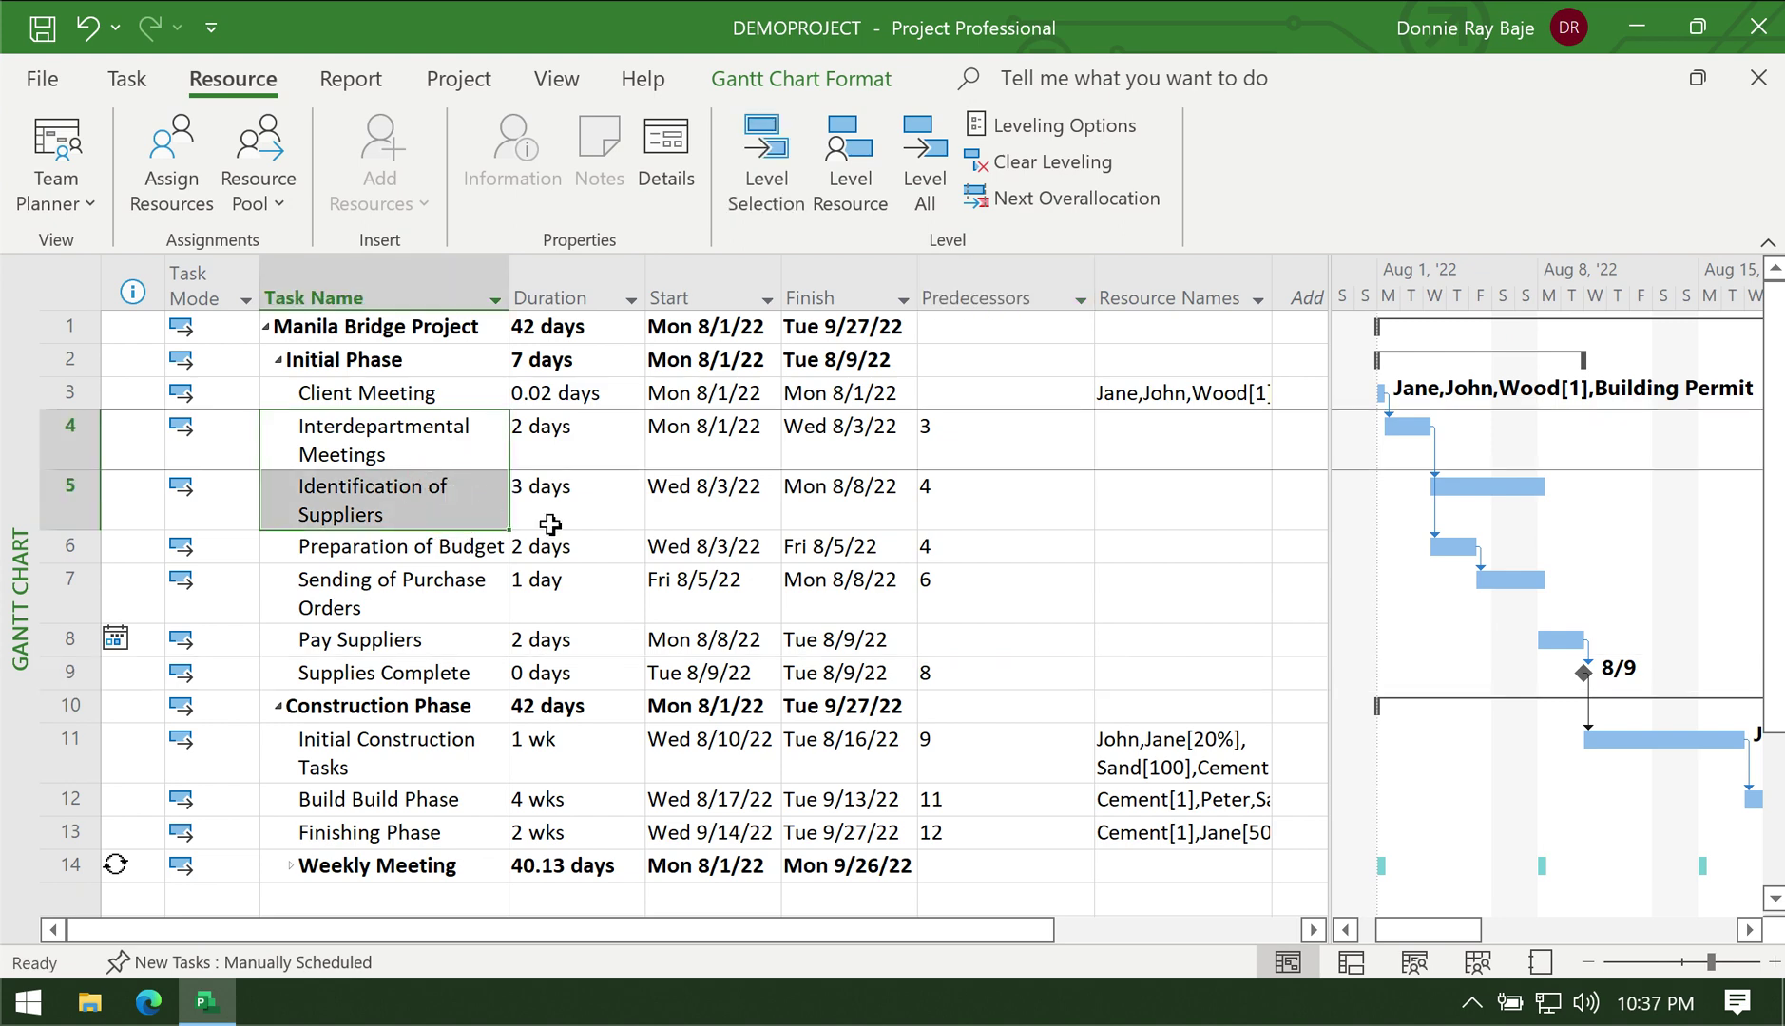
left_click(627, 509)
left_click(469, 498)
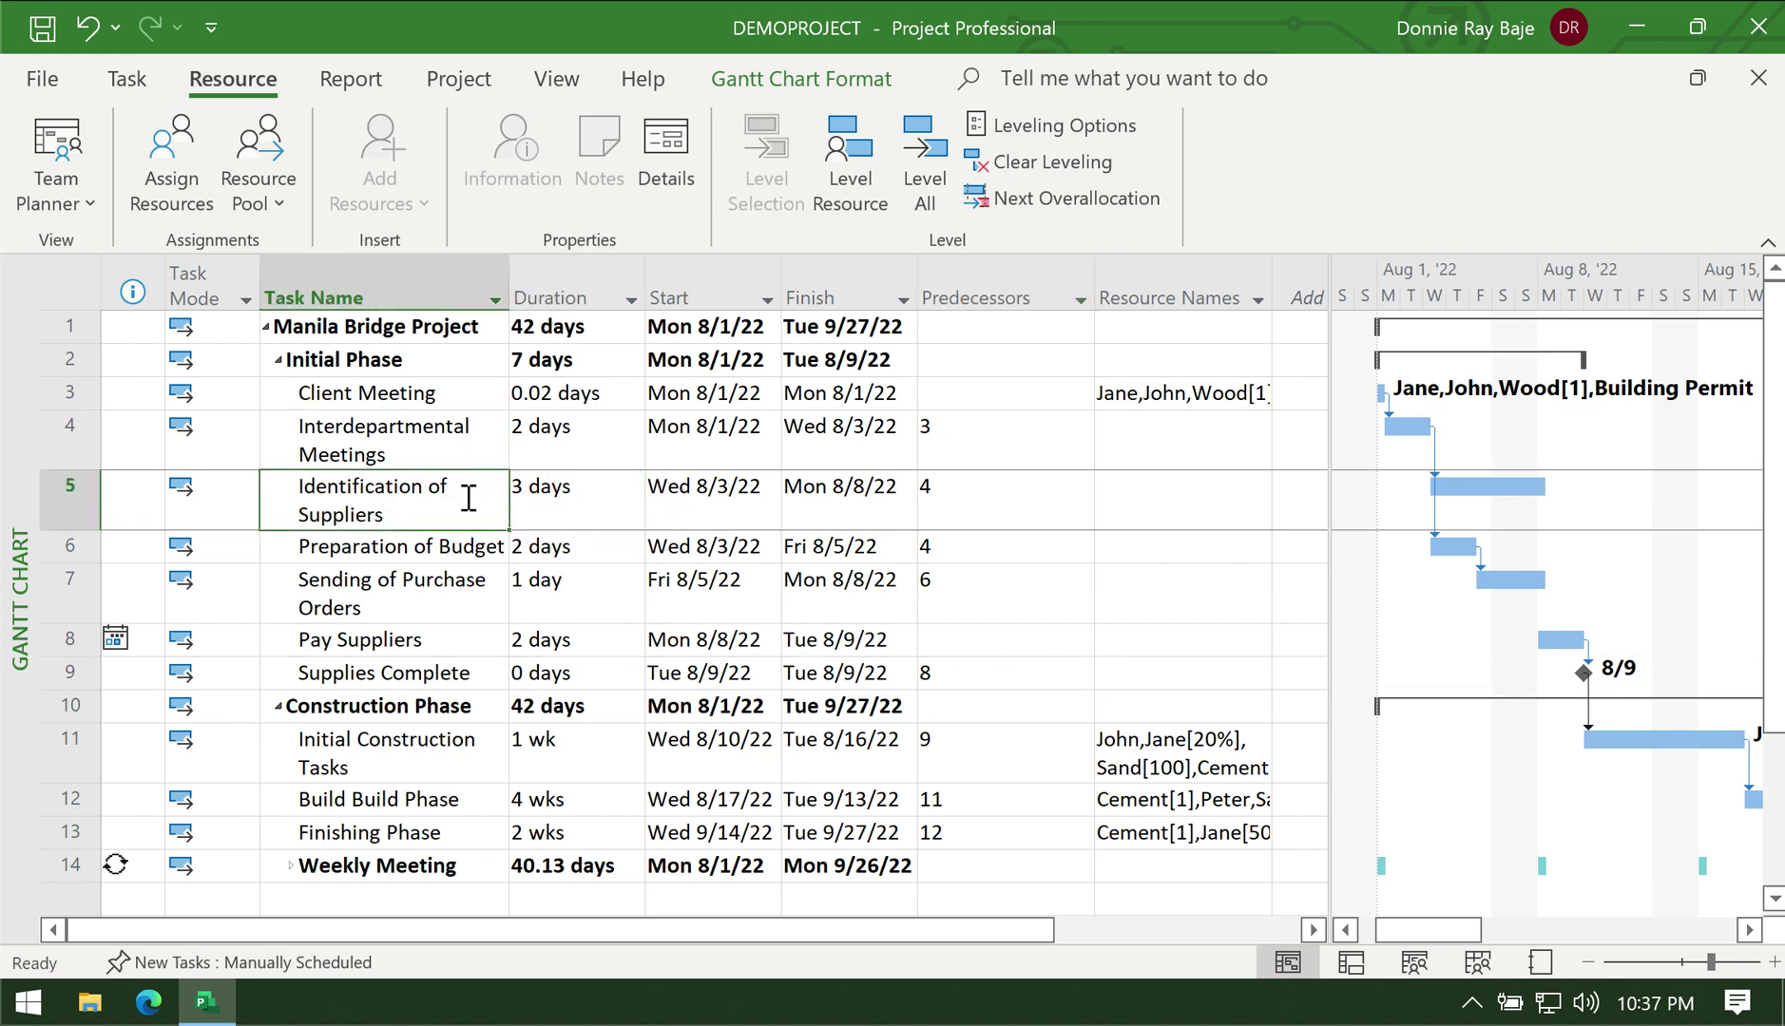
right_click(423, 485)
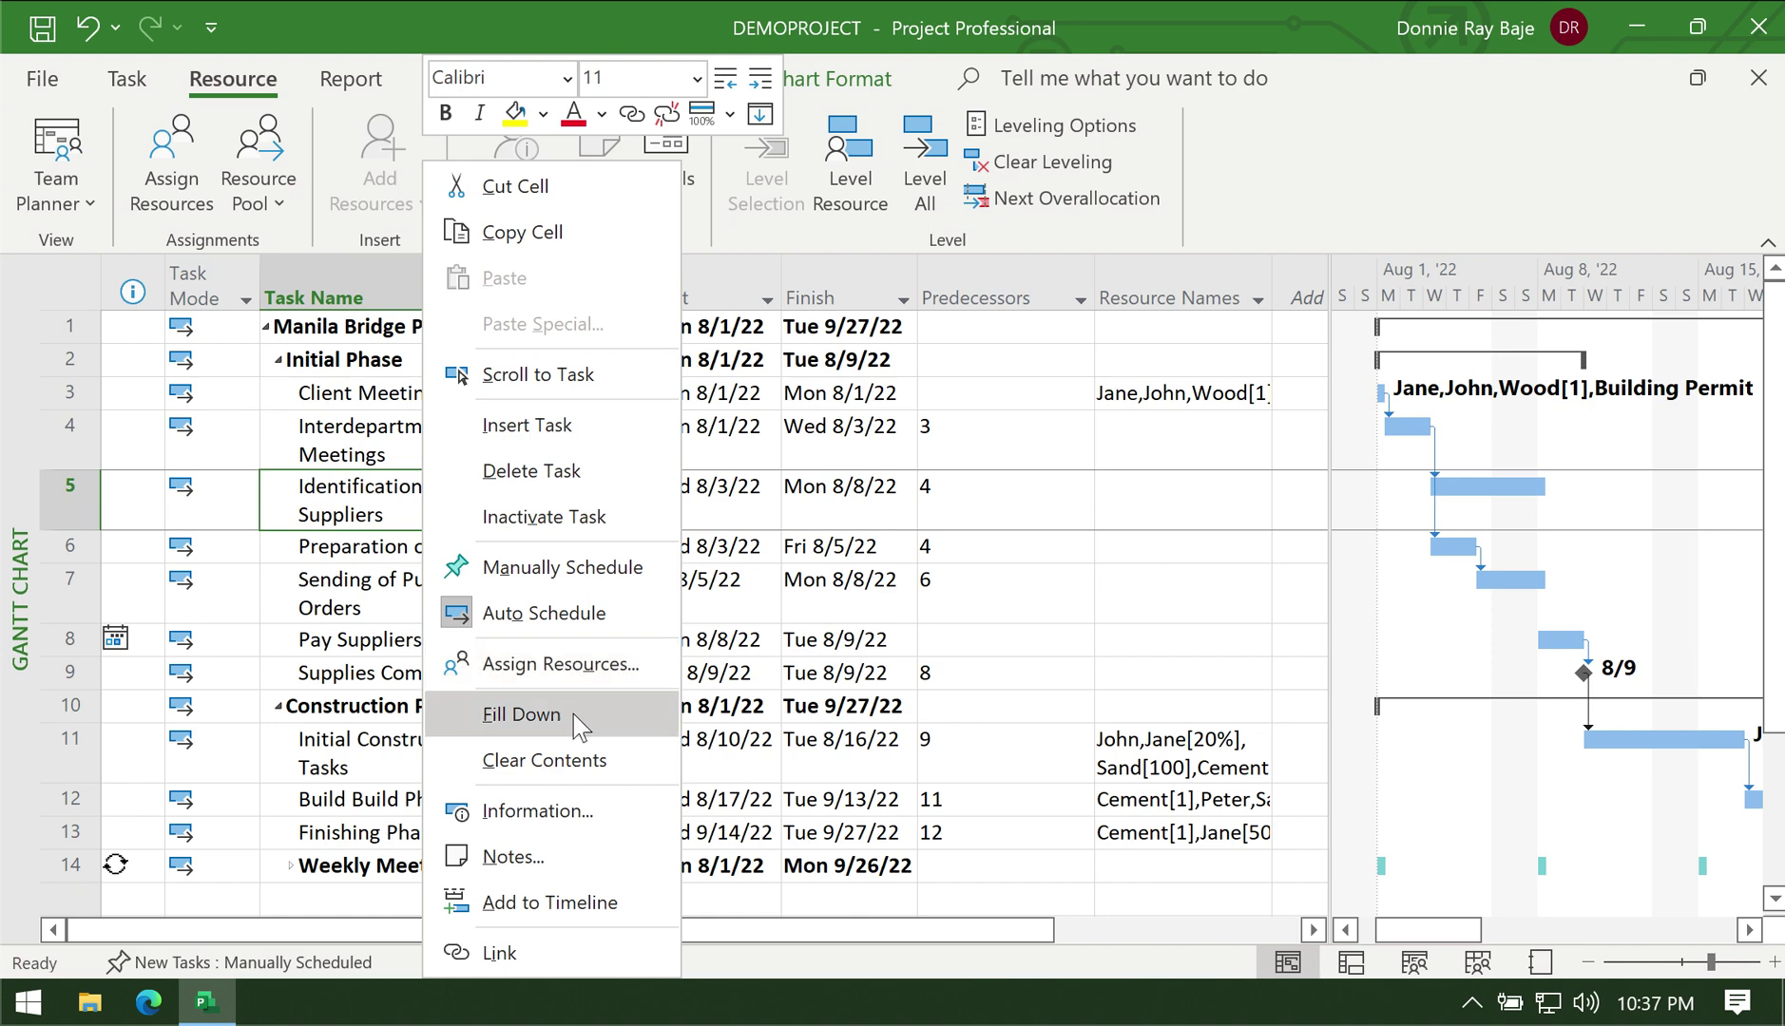
left_click(556, 810)
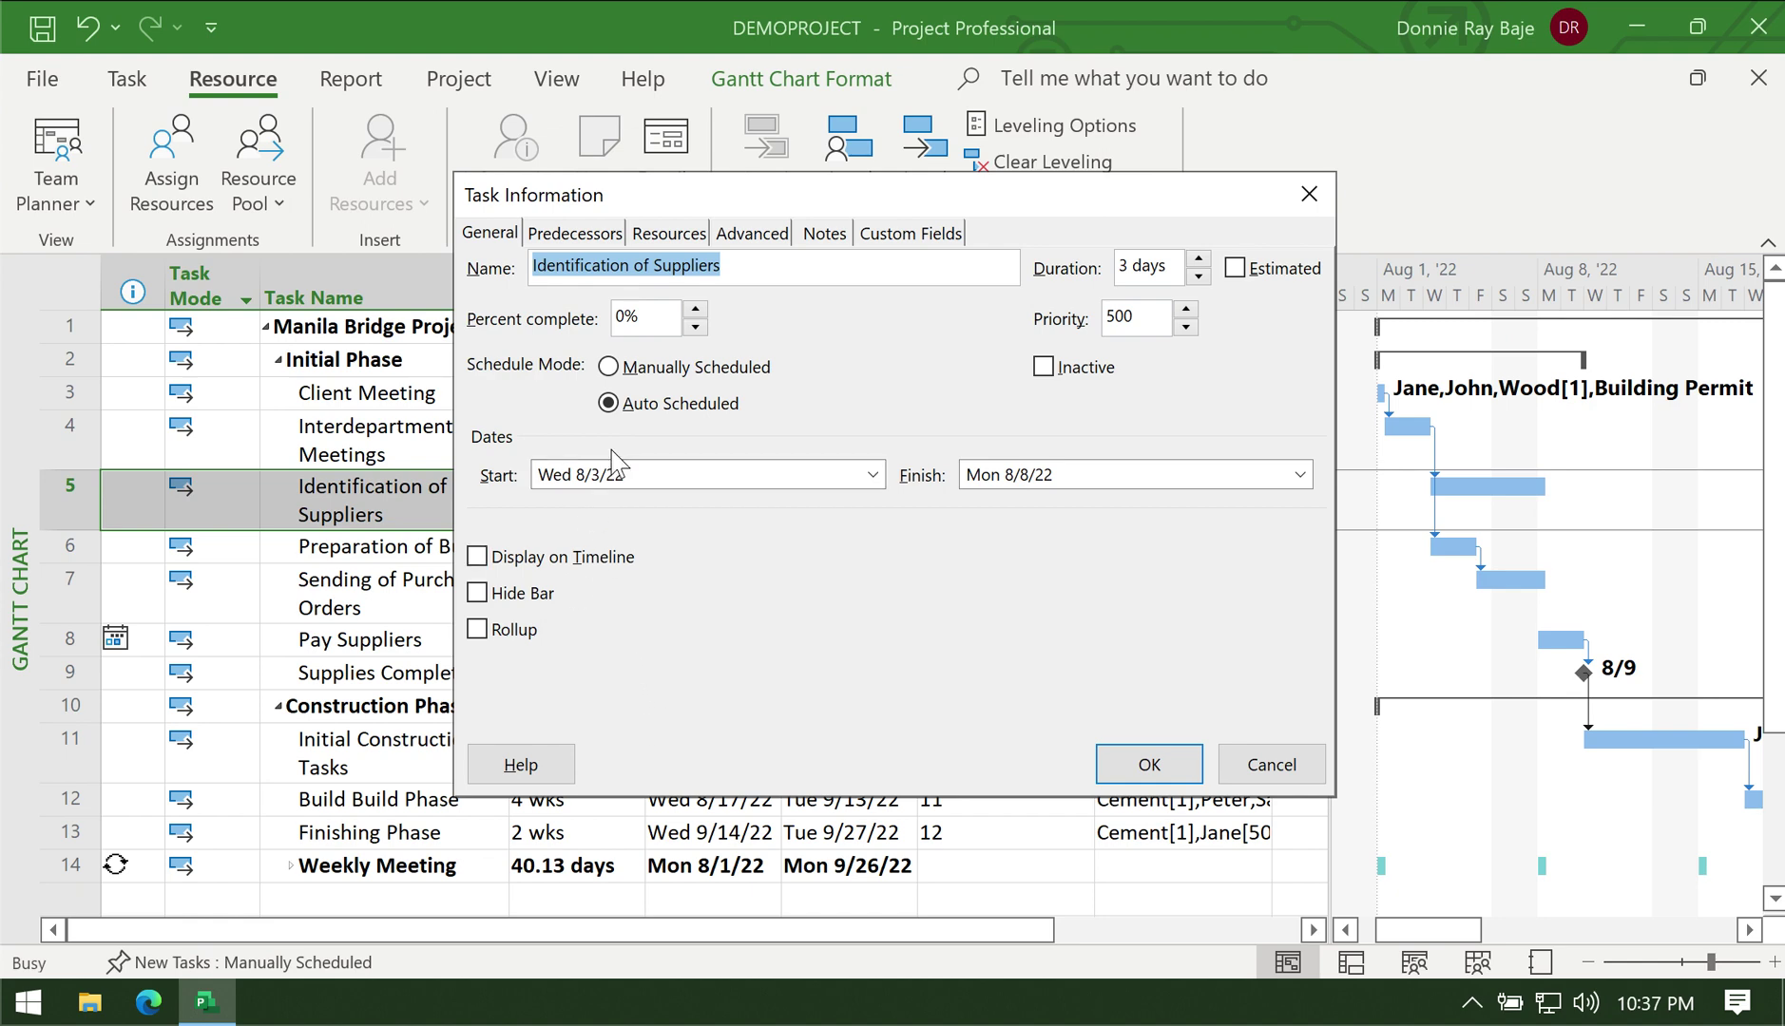
left_click(586, 239)
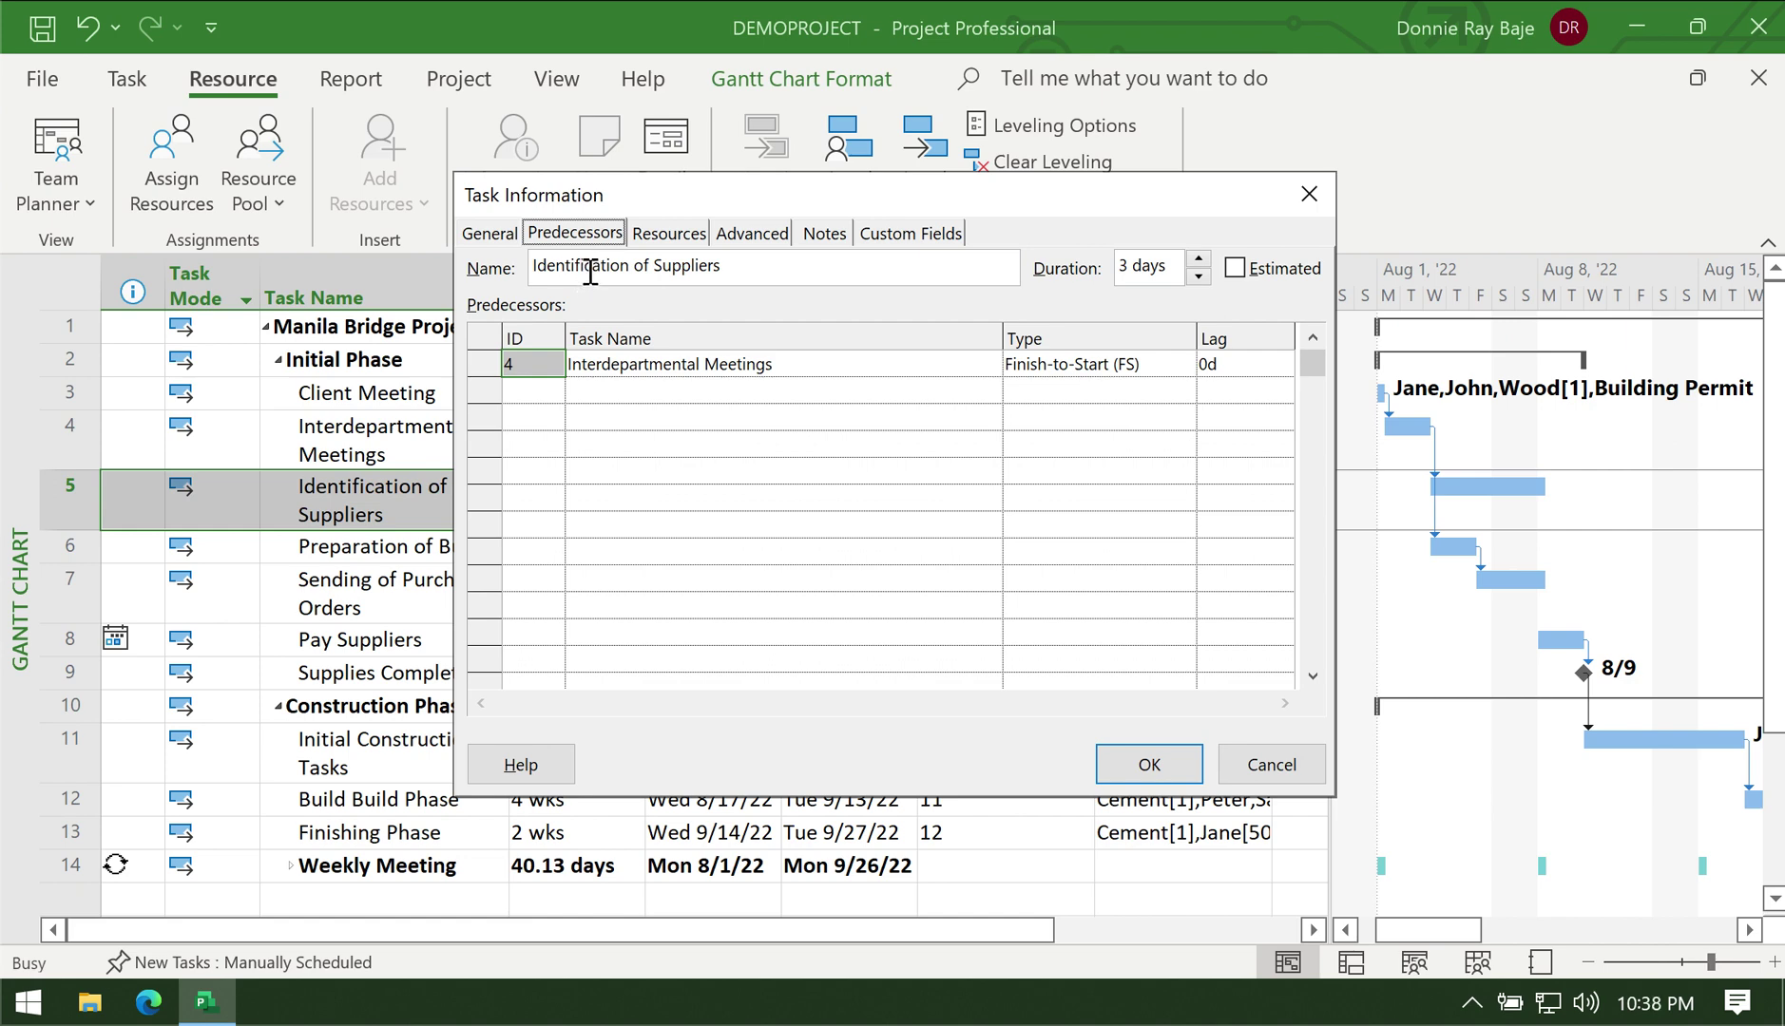
left_click(666, 232)
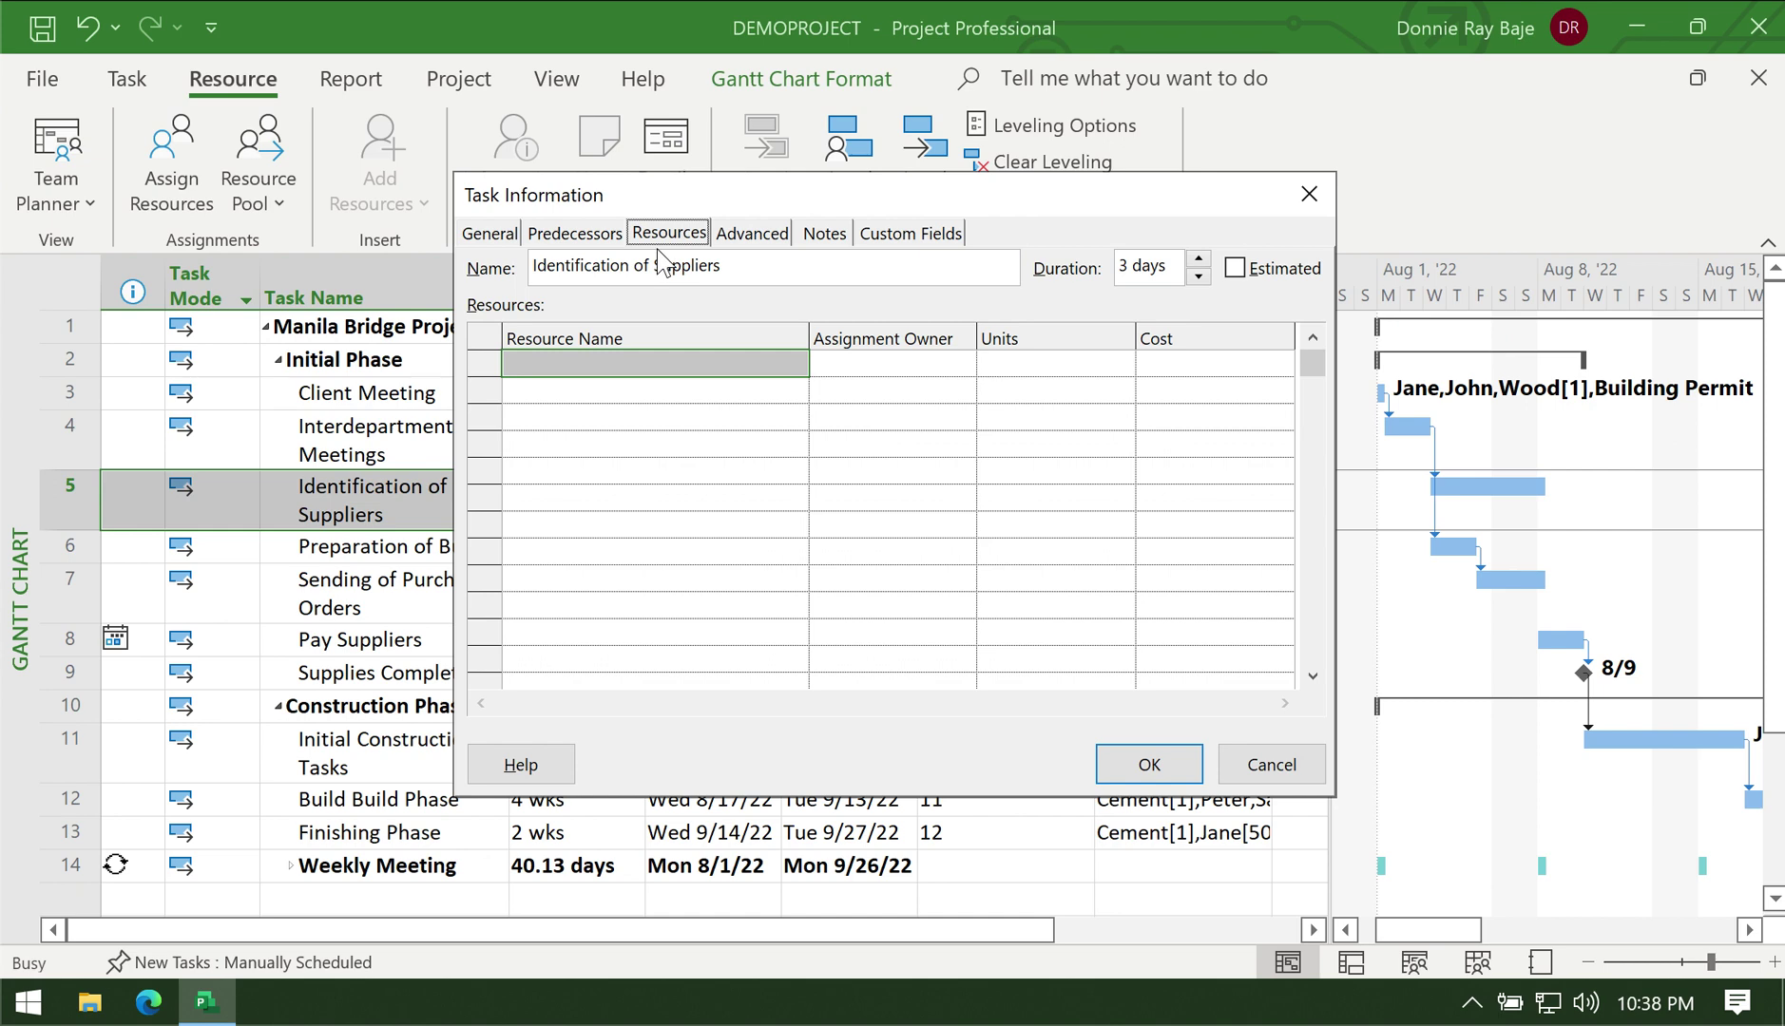
Step: Add the two work resources listed directly below Cement to the Identification of Suppliers task's resources
left_click_drag(682, 204, 771, 209)
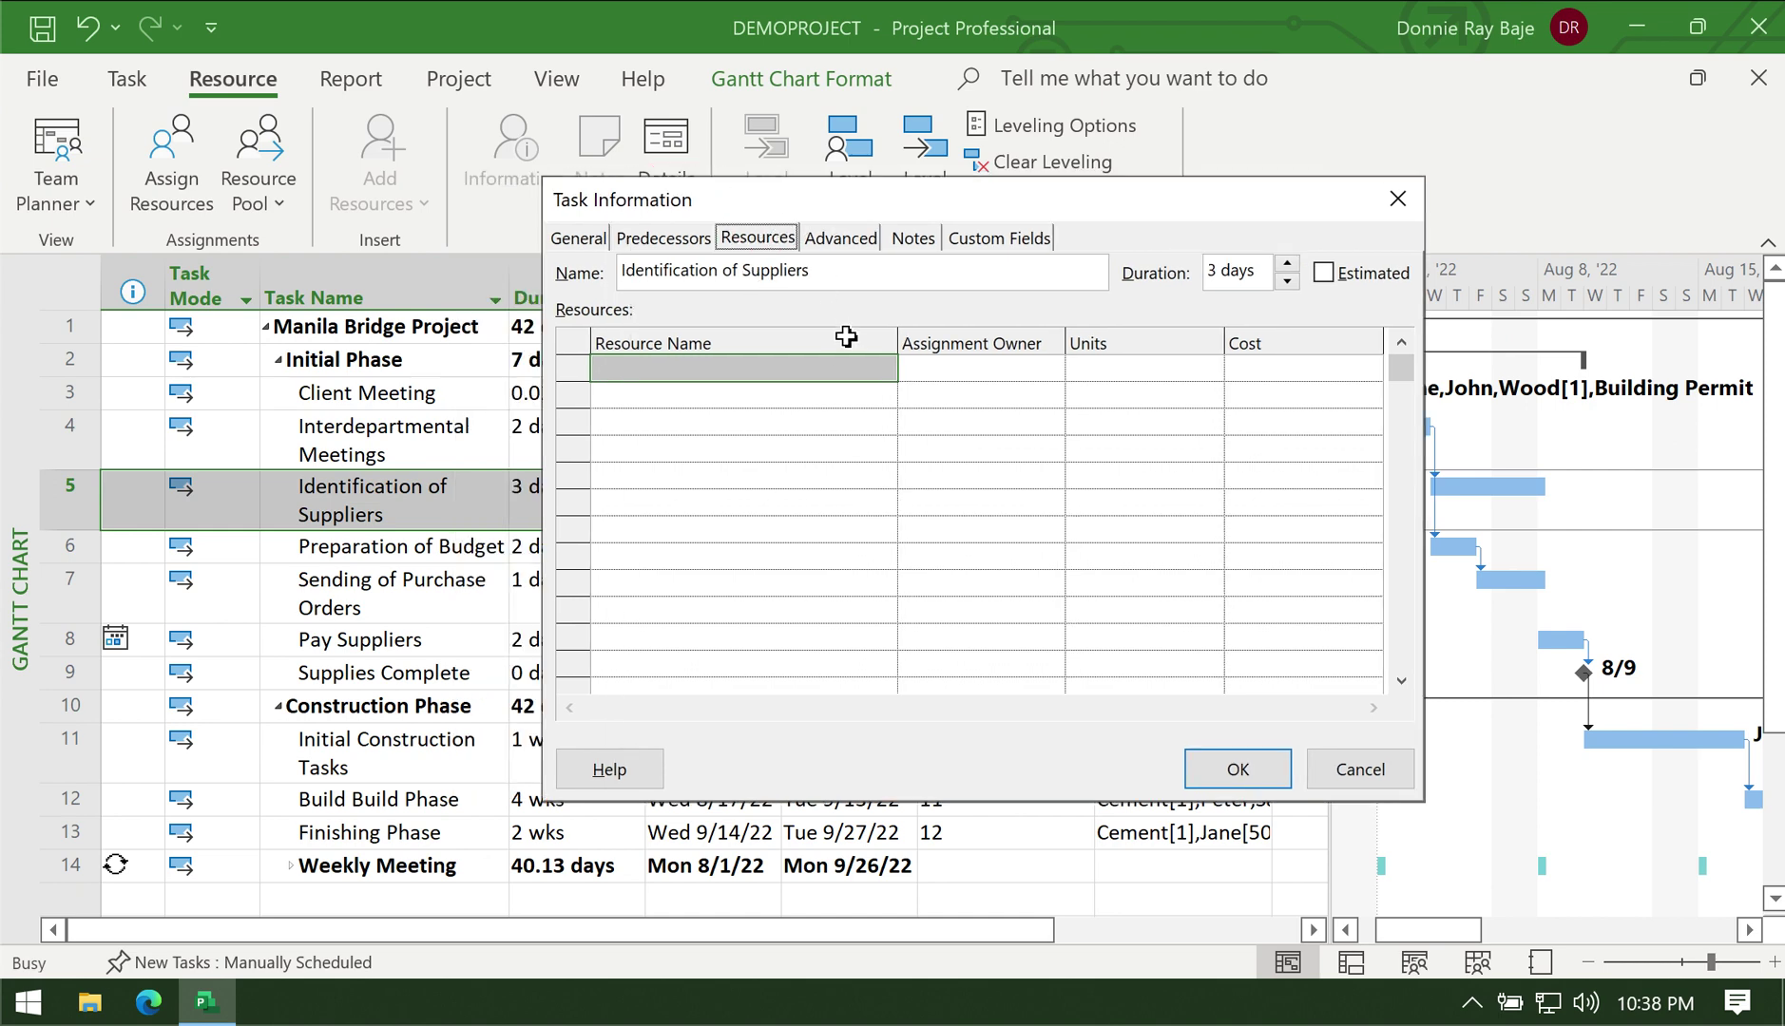
left_click(836, 372)
left_click(873, 372)
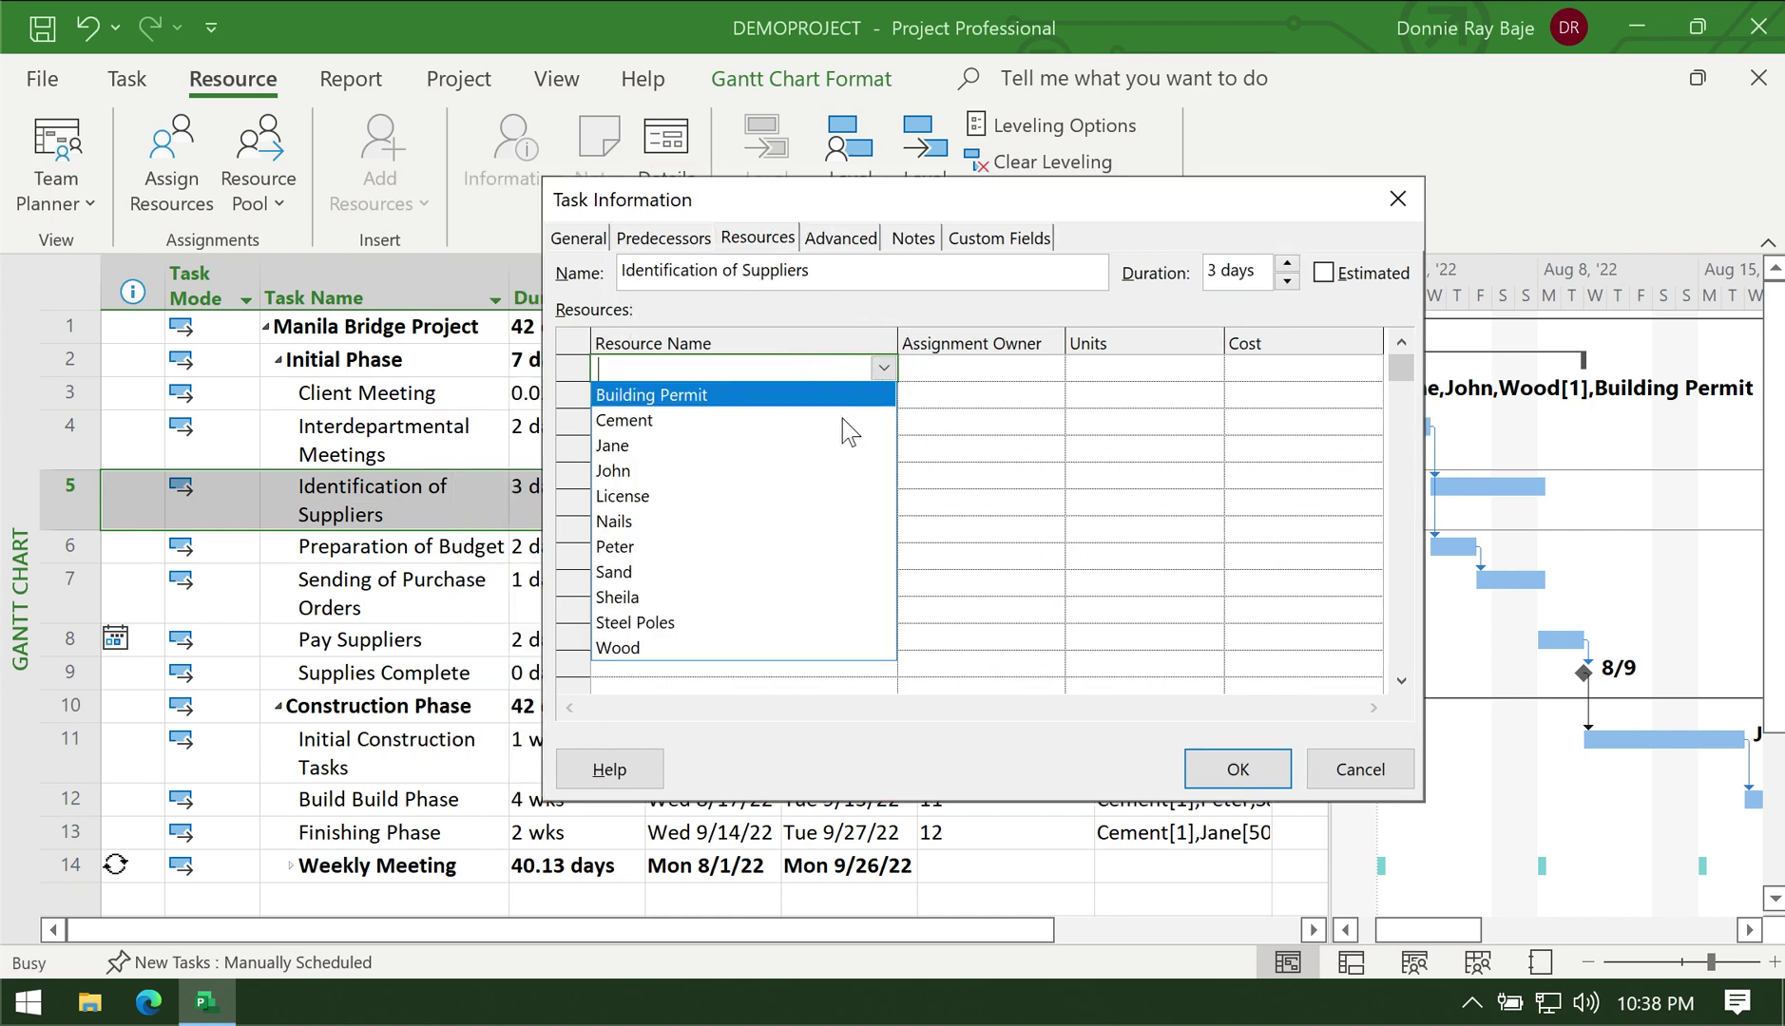
left_click(815, 450)
left_click(863, 397)
left_click(880, 395)
left_click(770, 497)
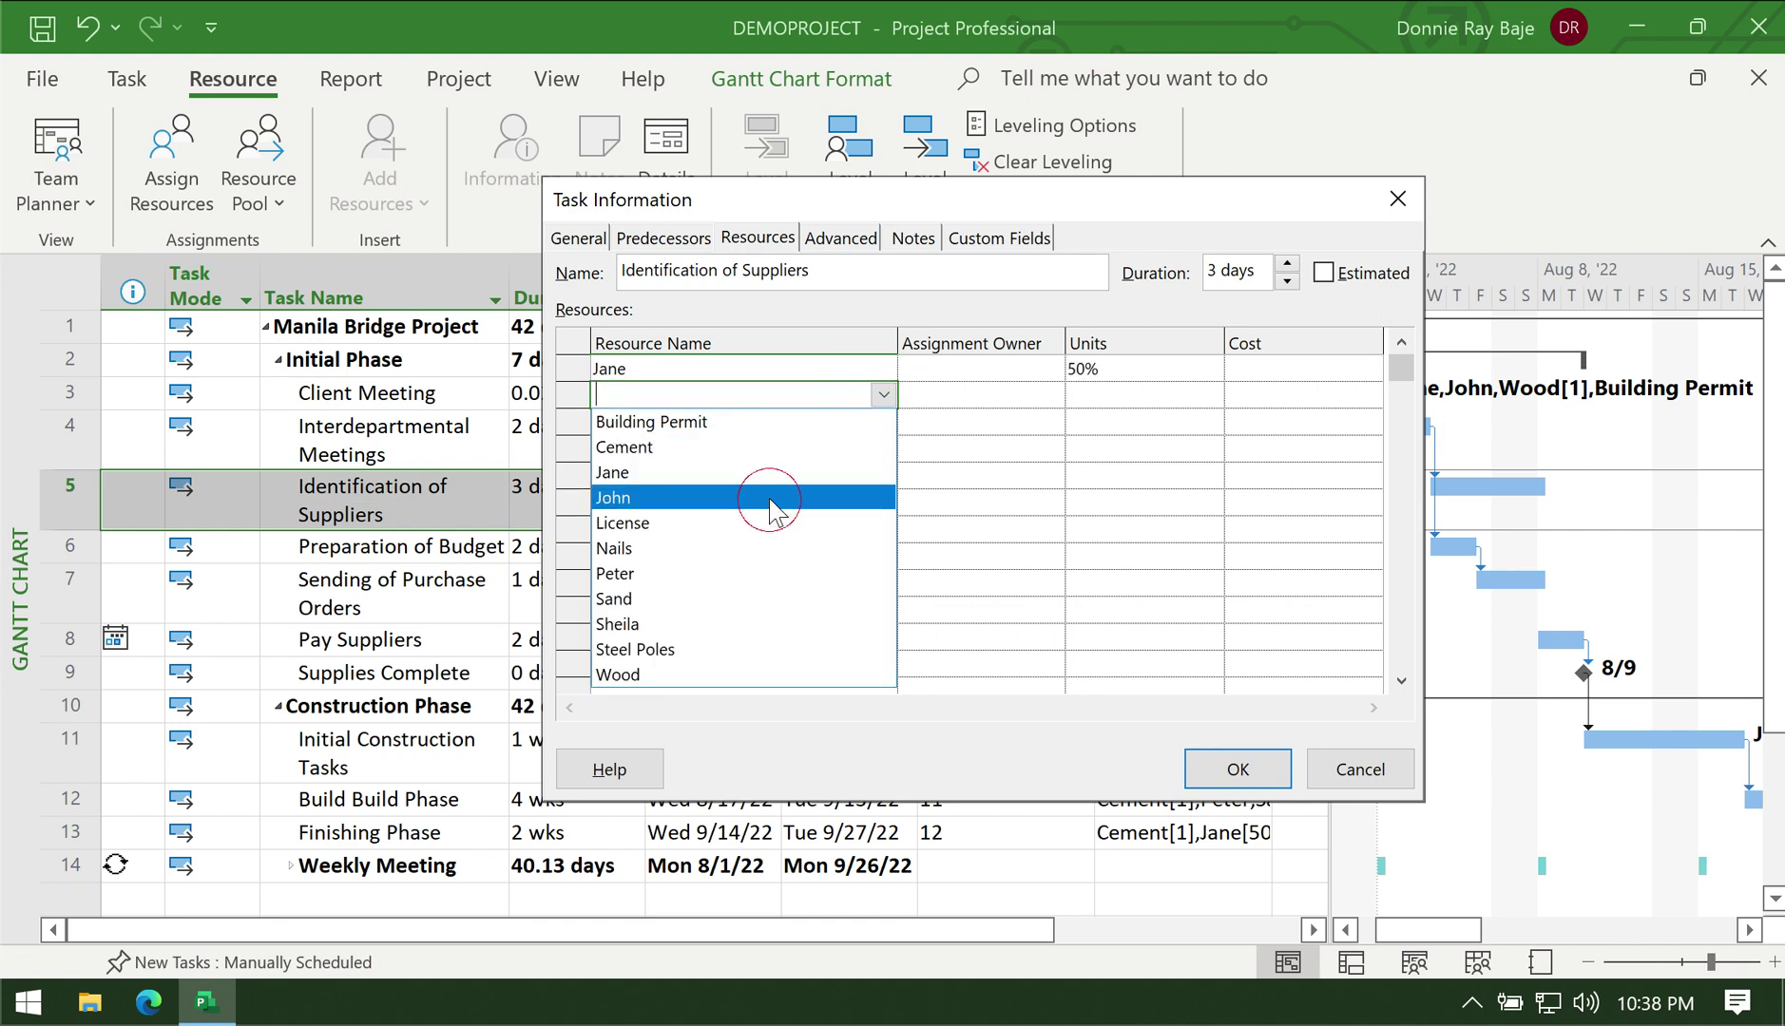
Step: Add Cement as the third resource of the Identification of Suppliers task with 1 unit
left_click(842, 430)
left_click(870, 424)
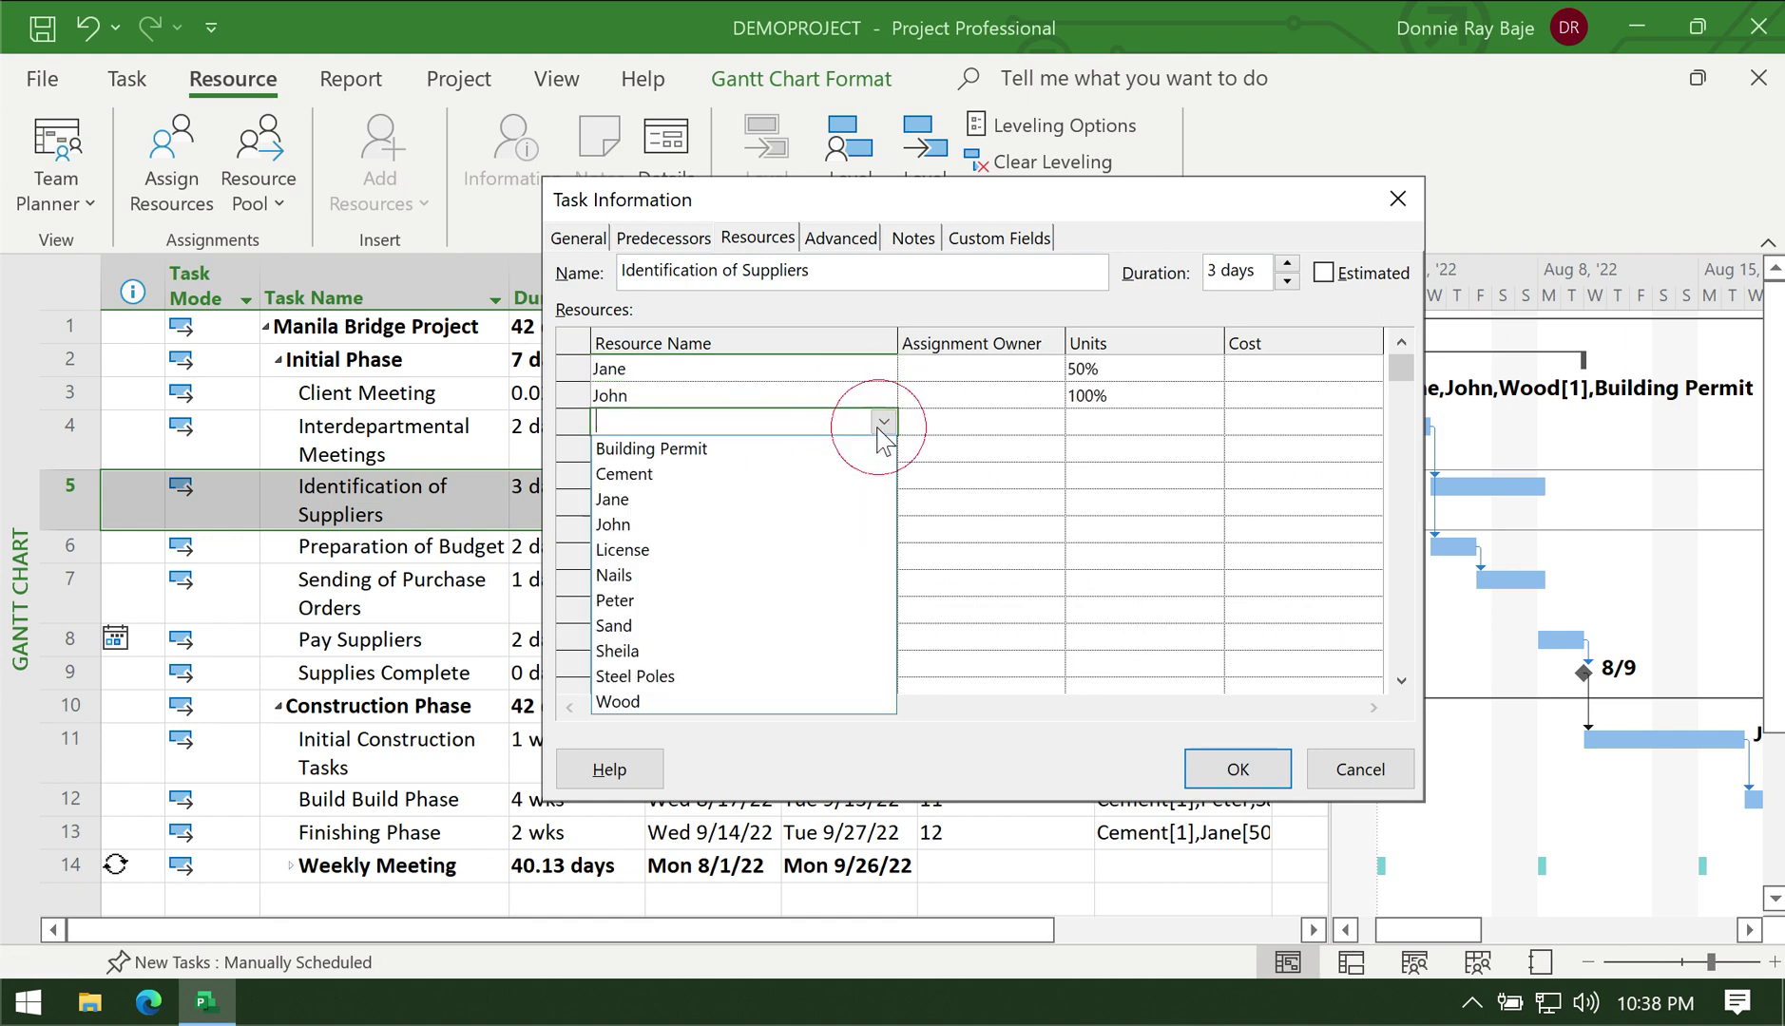
left_click(832, 472)
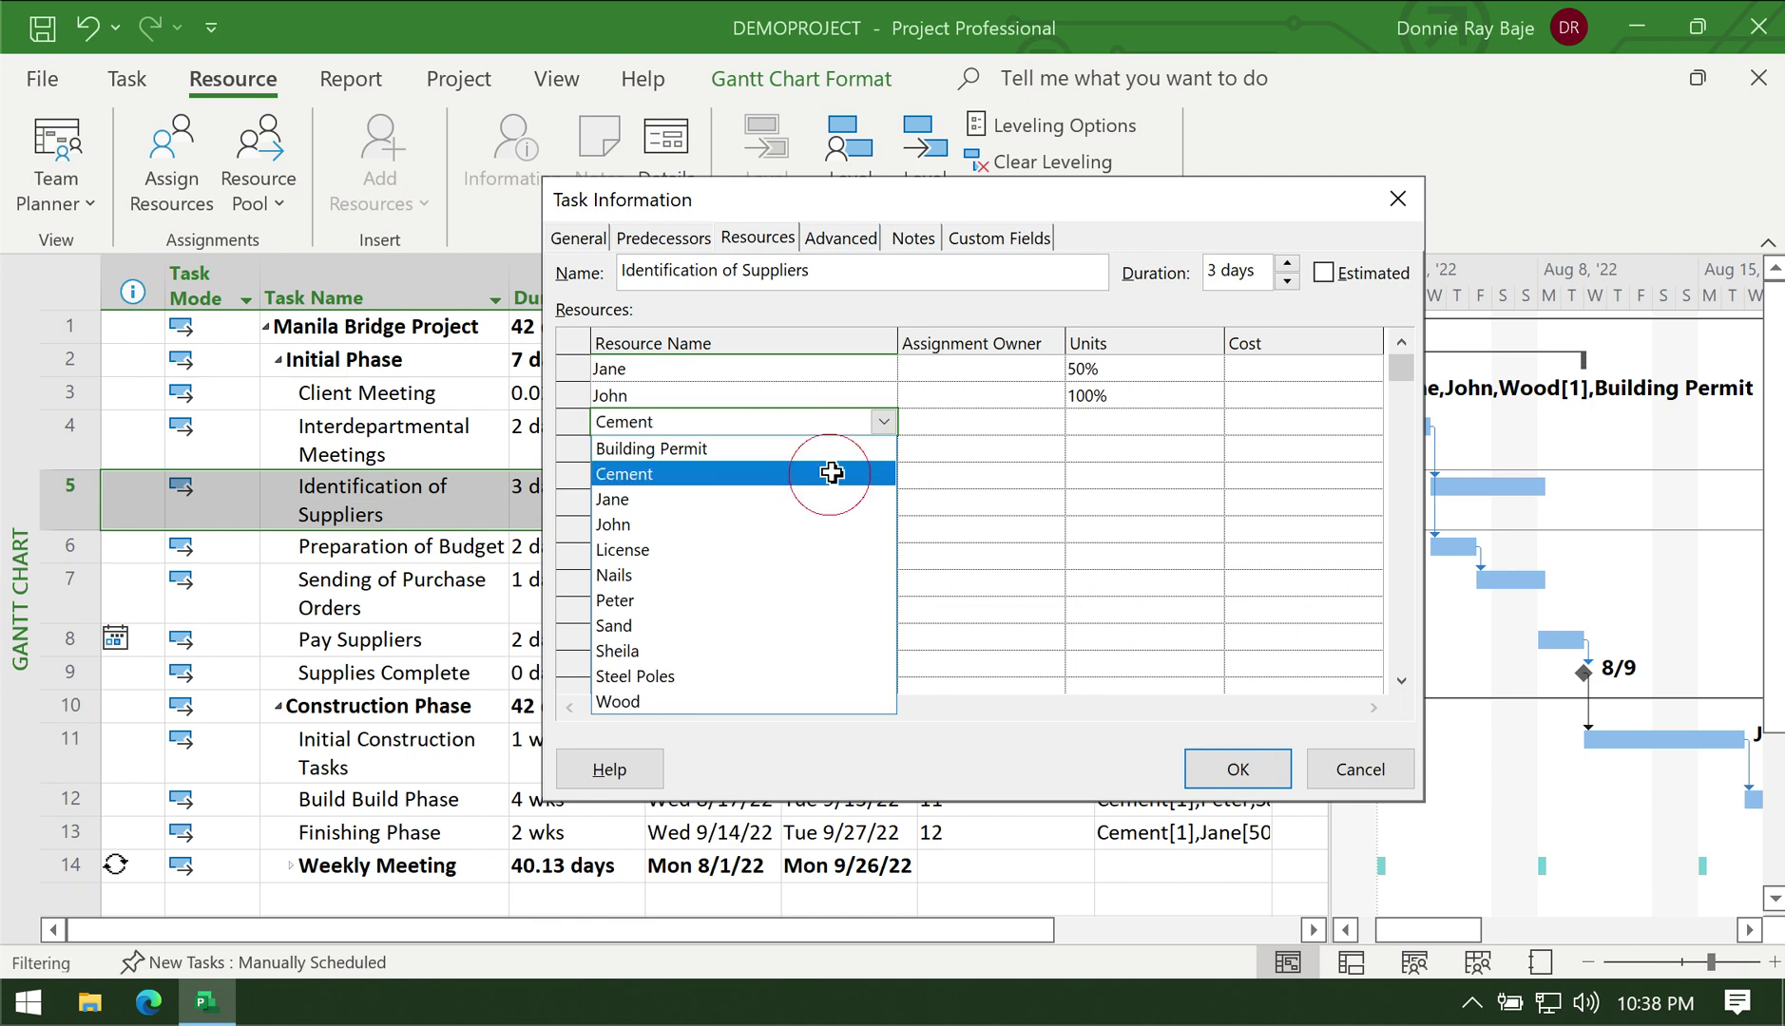
left_click(1076, 426)
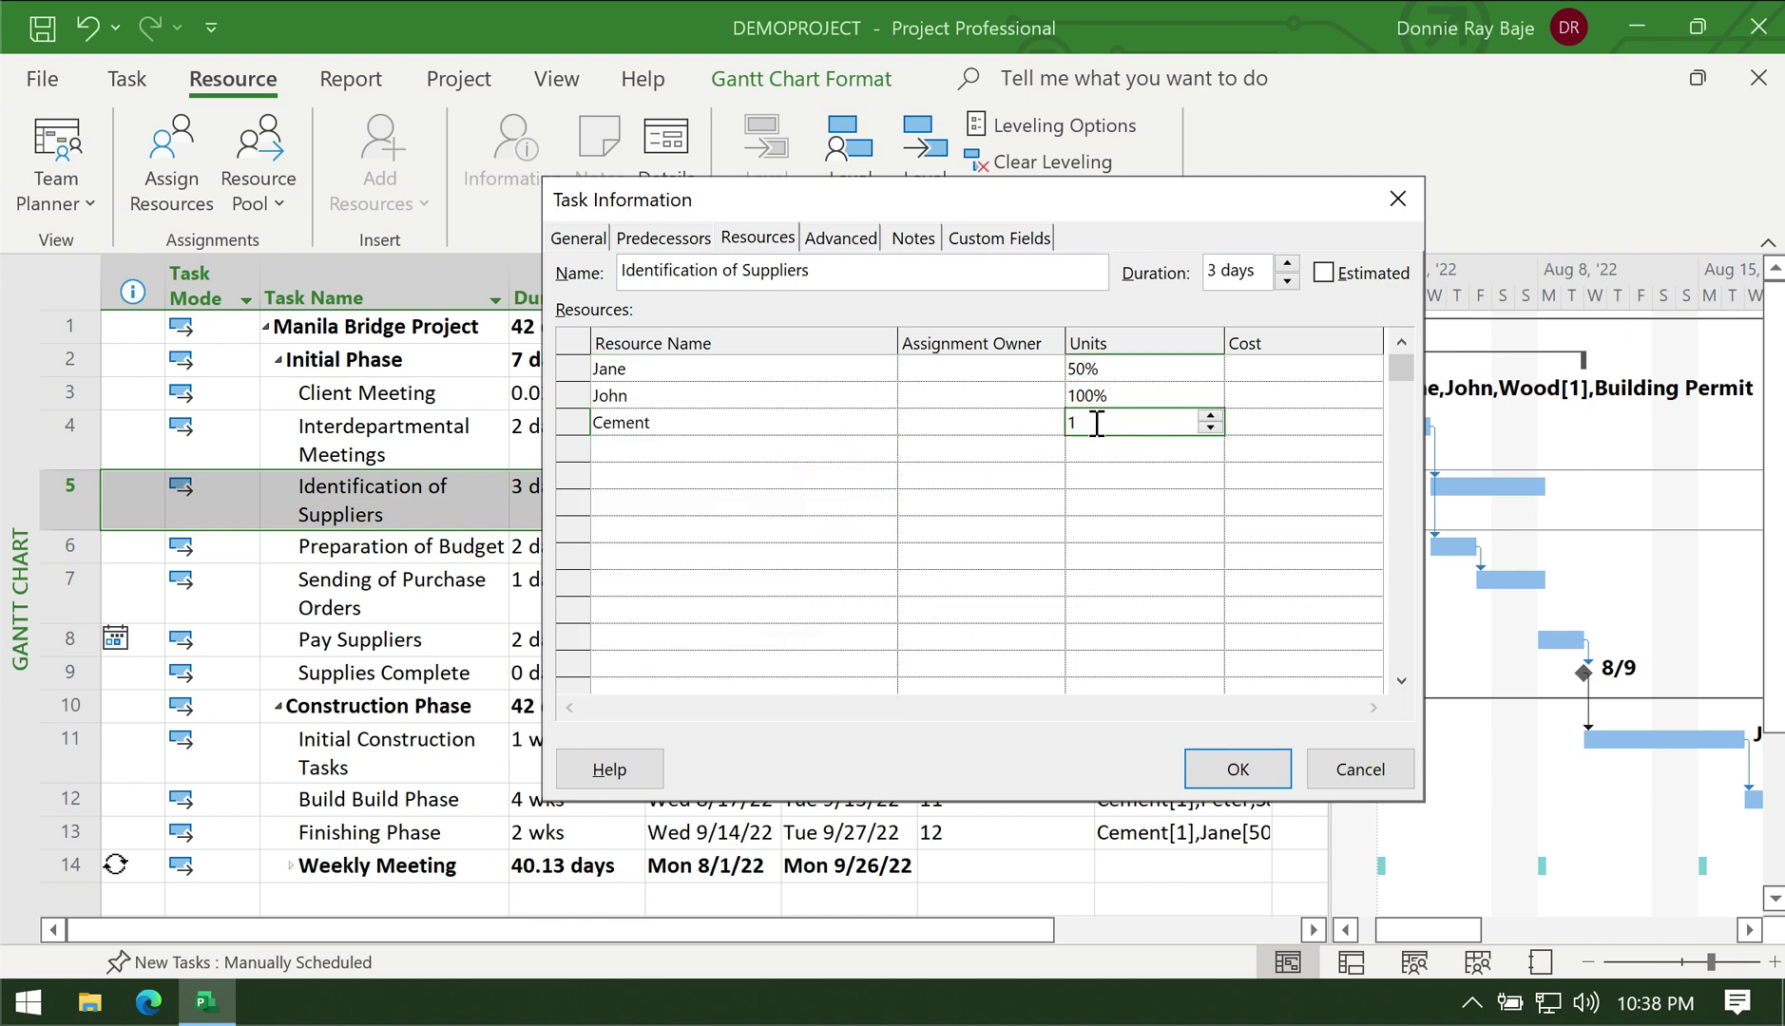
Step: Add Building Permit to the Identification of Suppliers task with a cost of $200 and apply the task's resource assignments
left_click(867, 456)
left_click(885, 451)
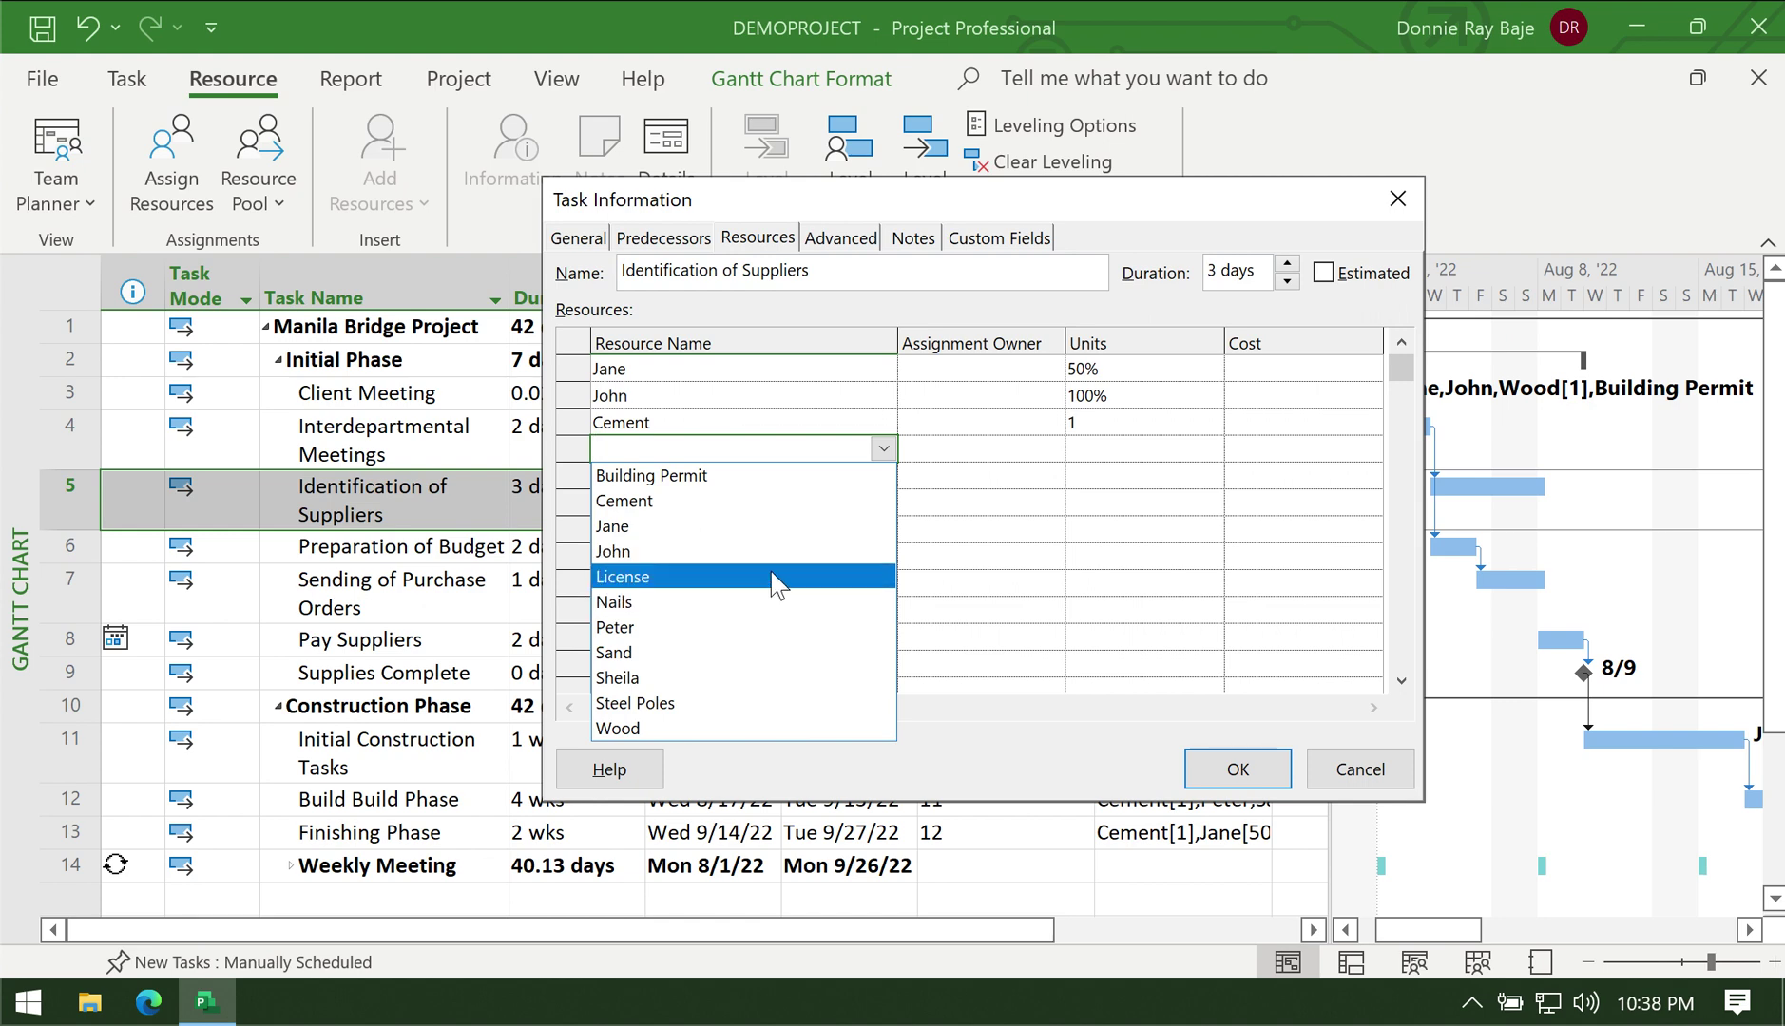
left_click(766, 480)
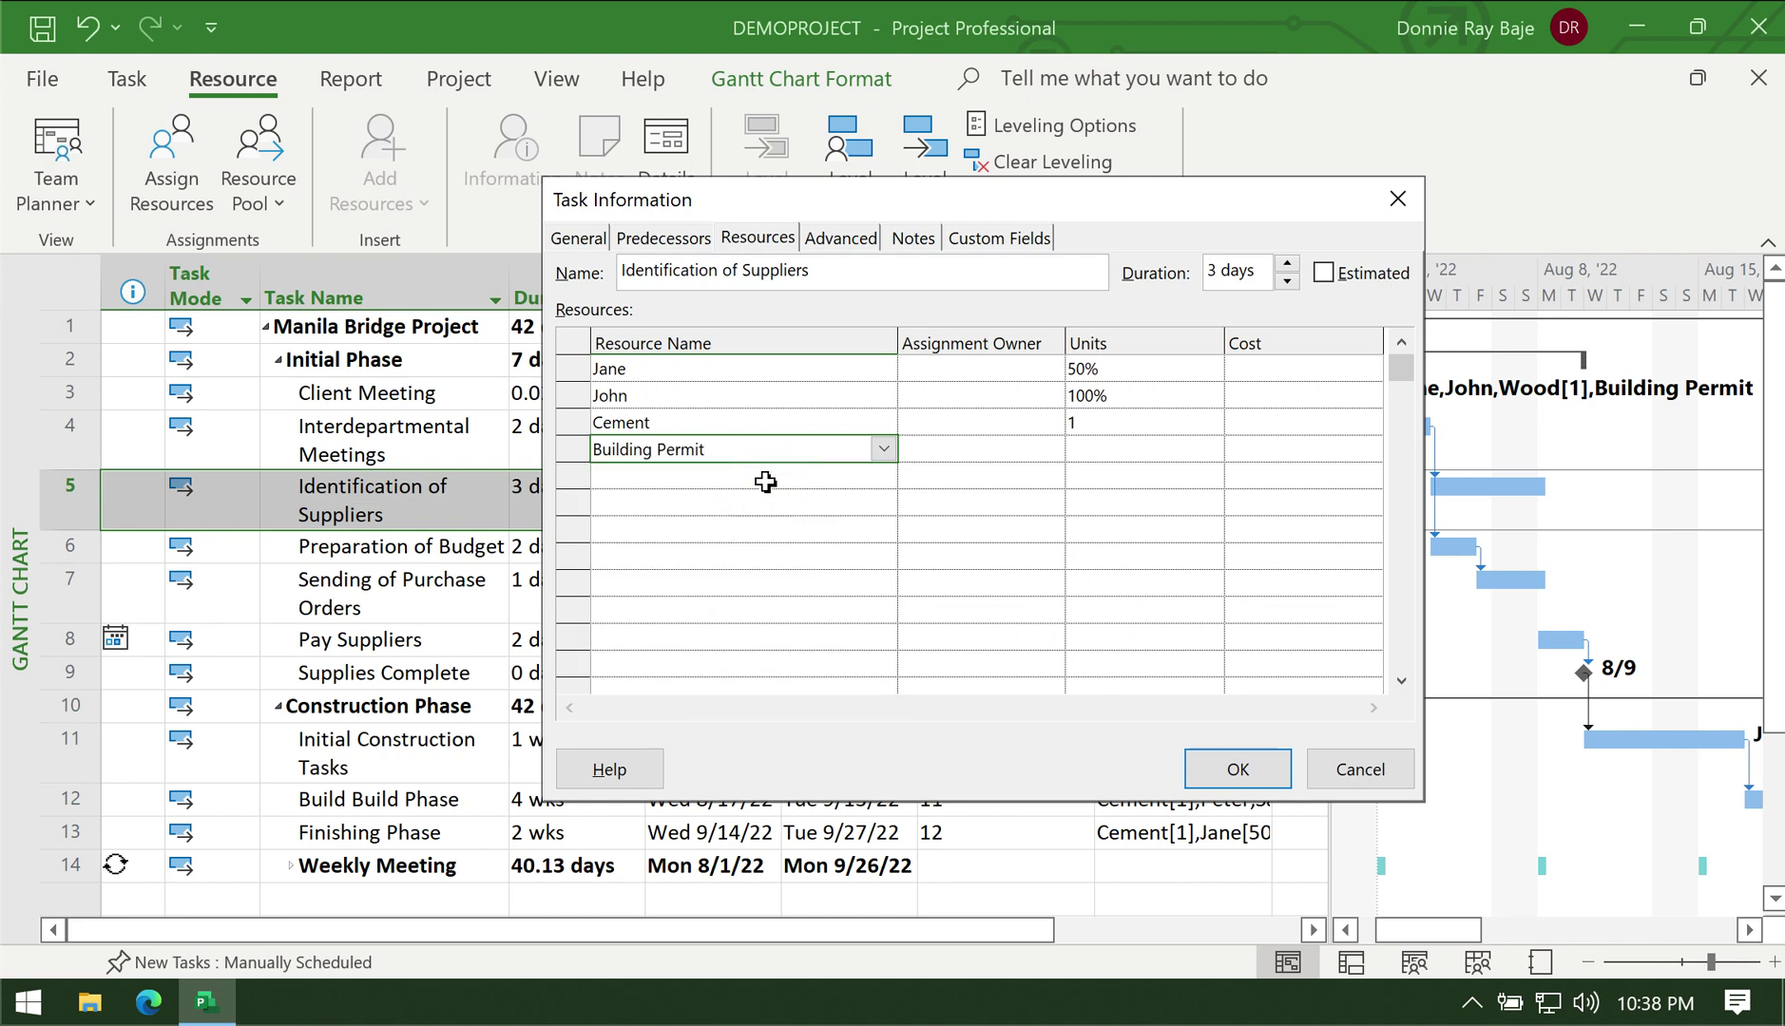
left_click(1205, 455)
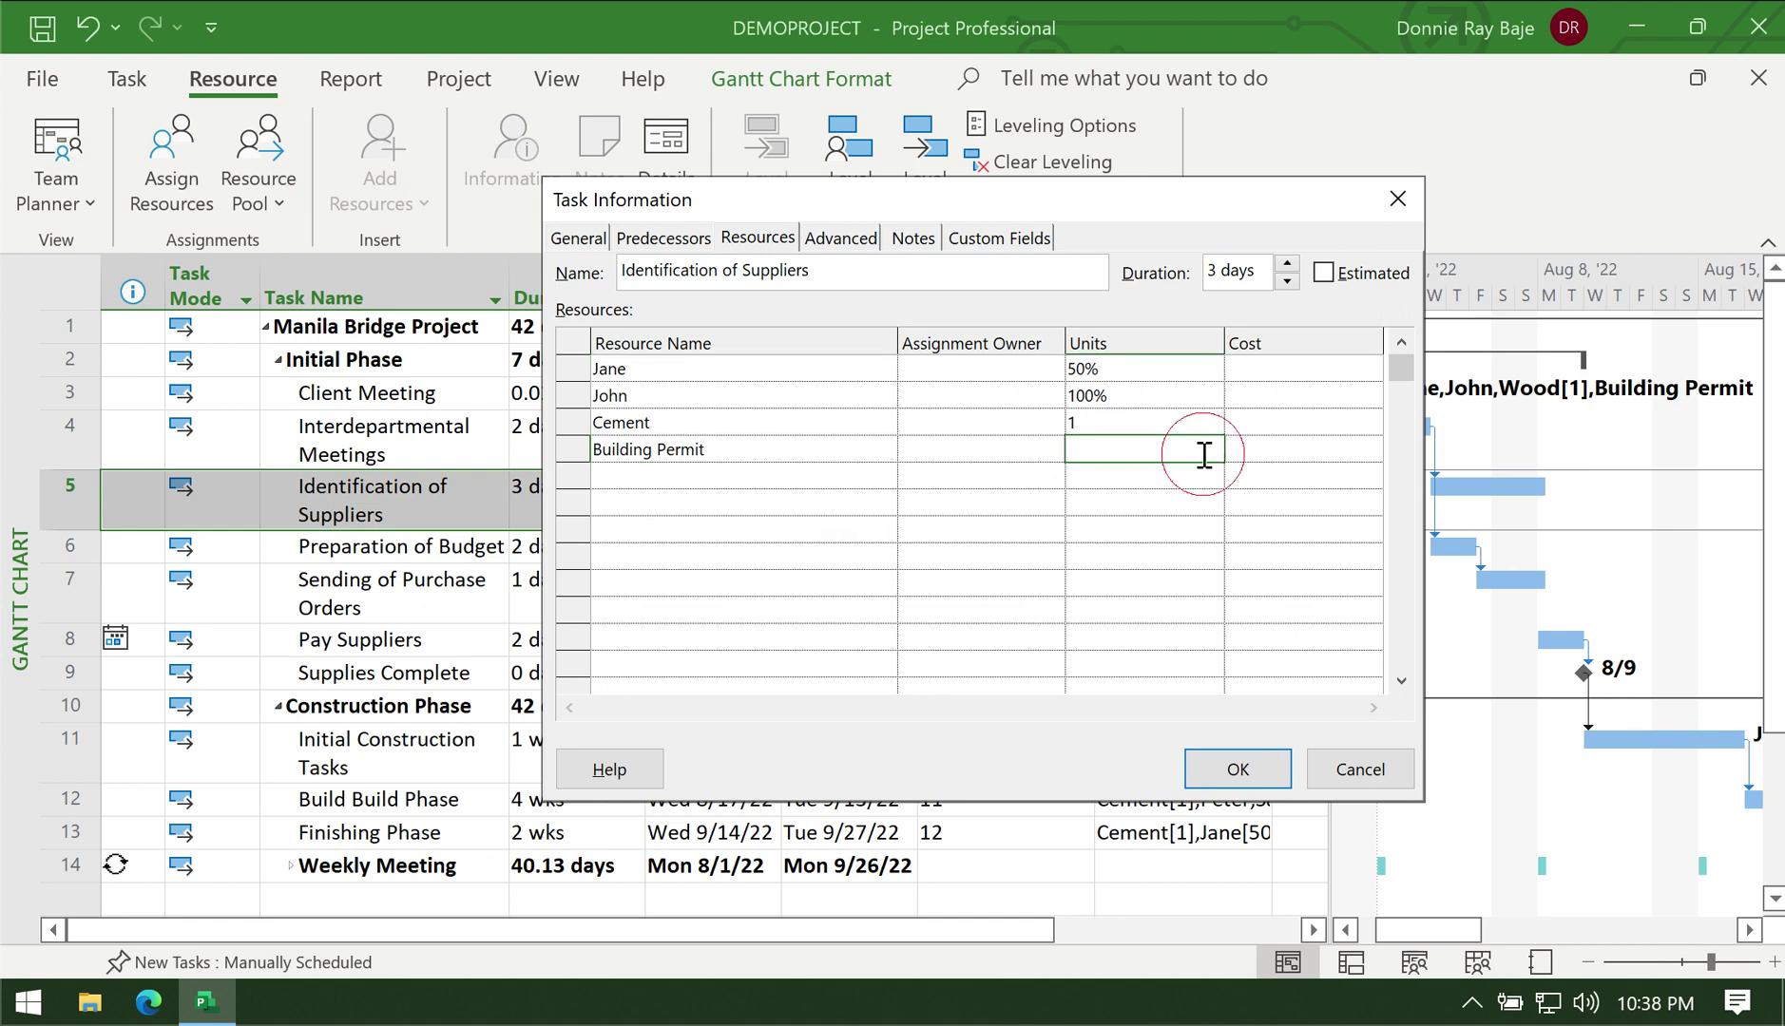
left_click(1276, 452)
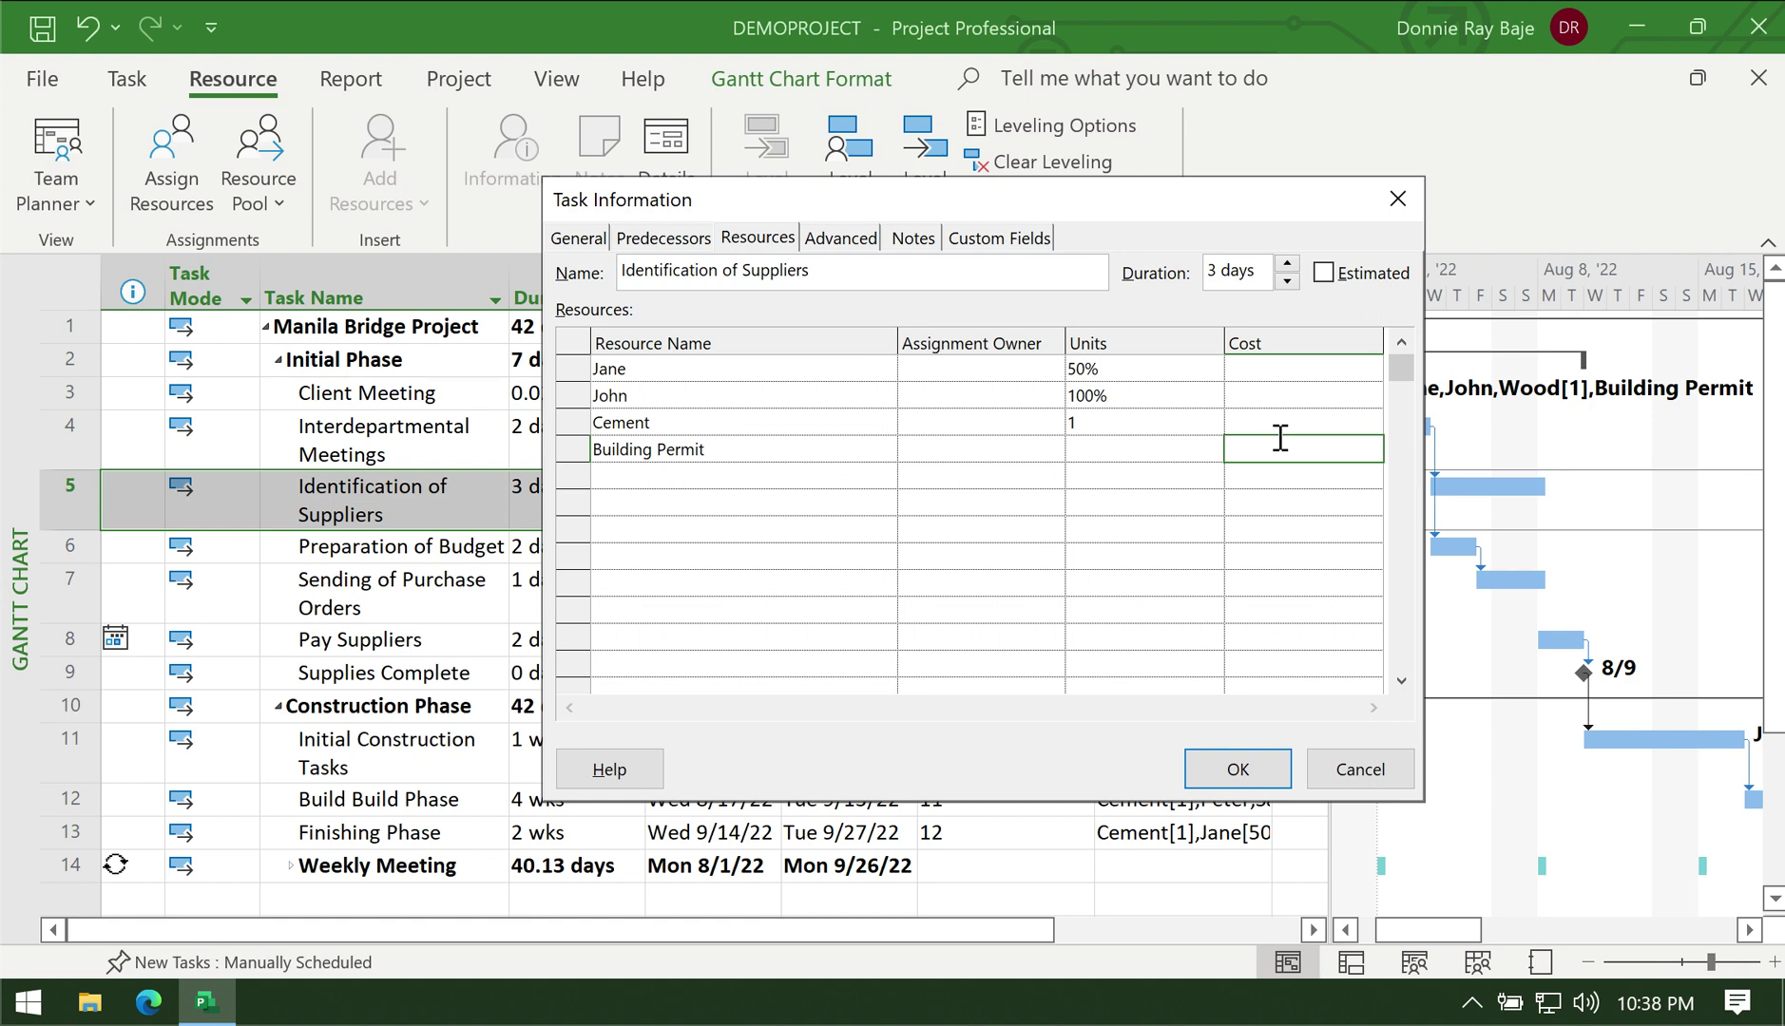
type("200")
left_click(1147, 453)
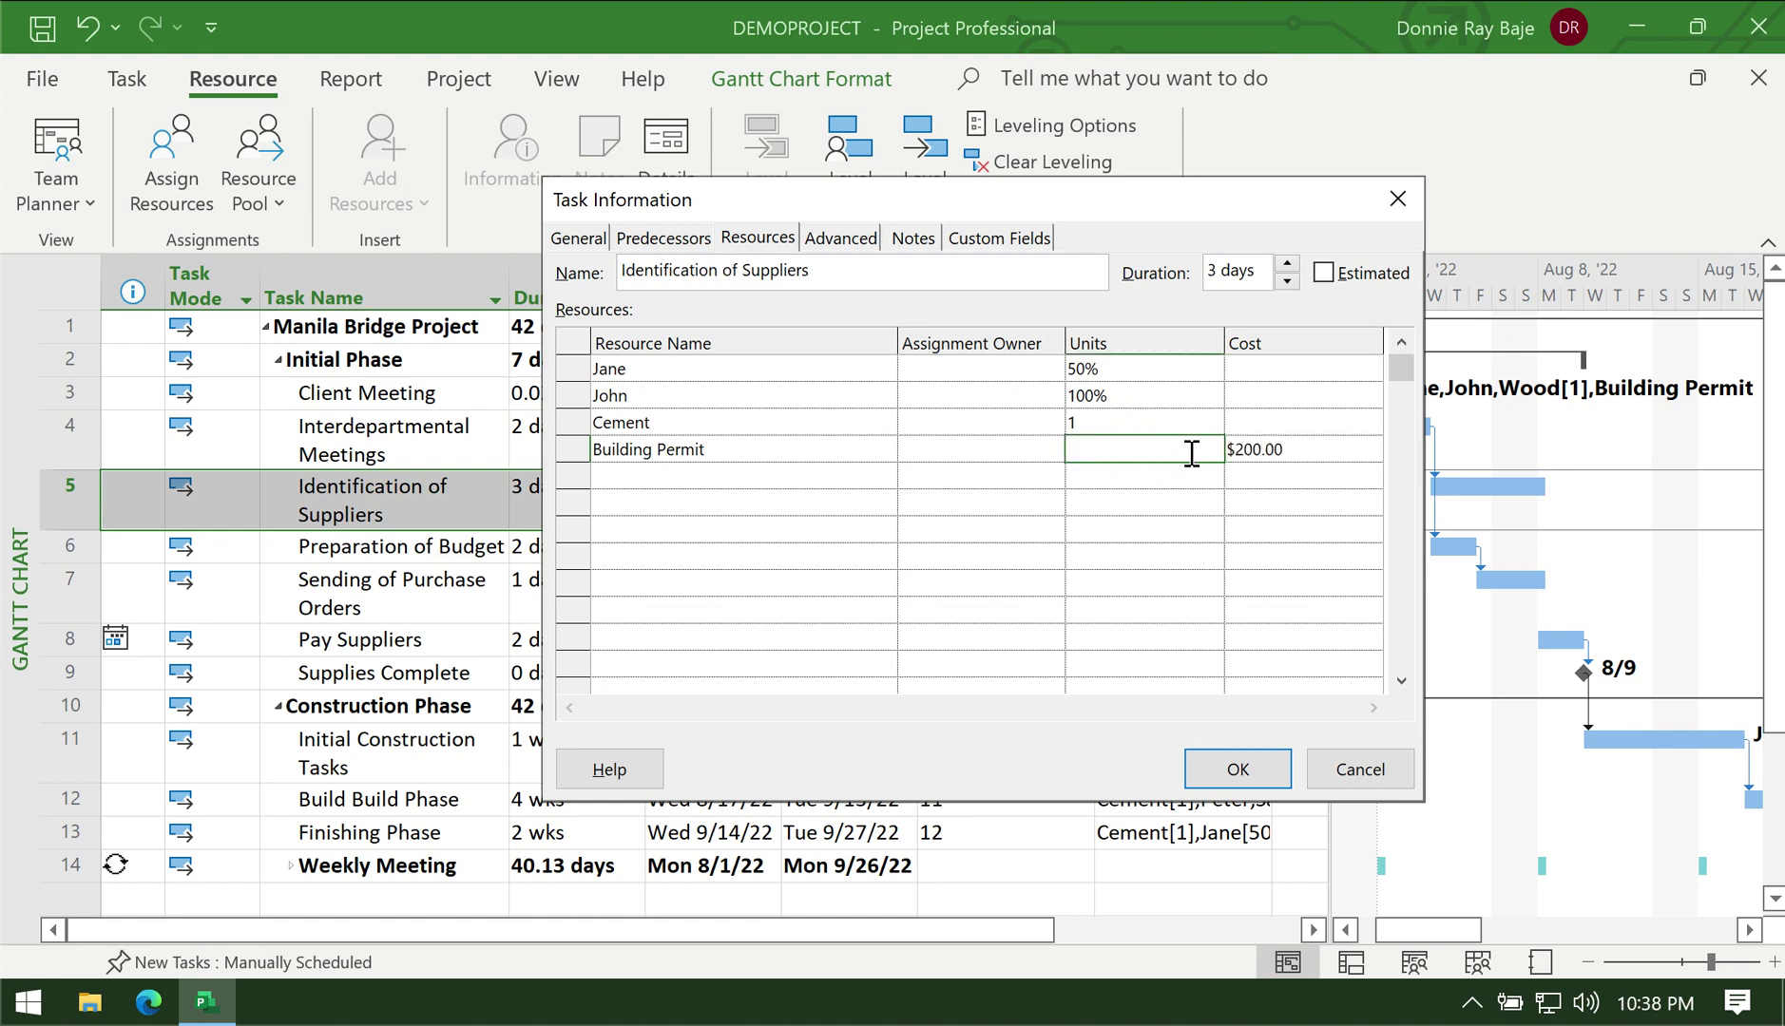
left_click(1254, 766)
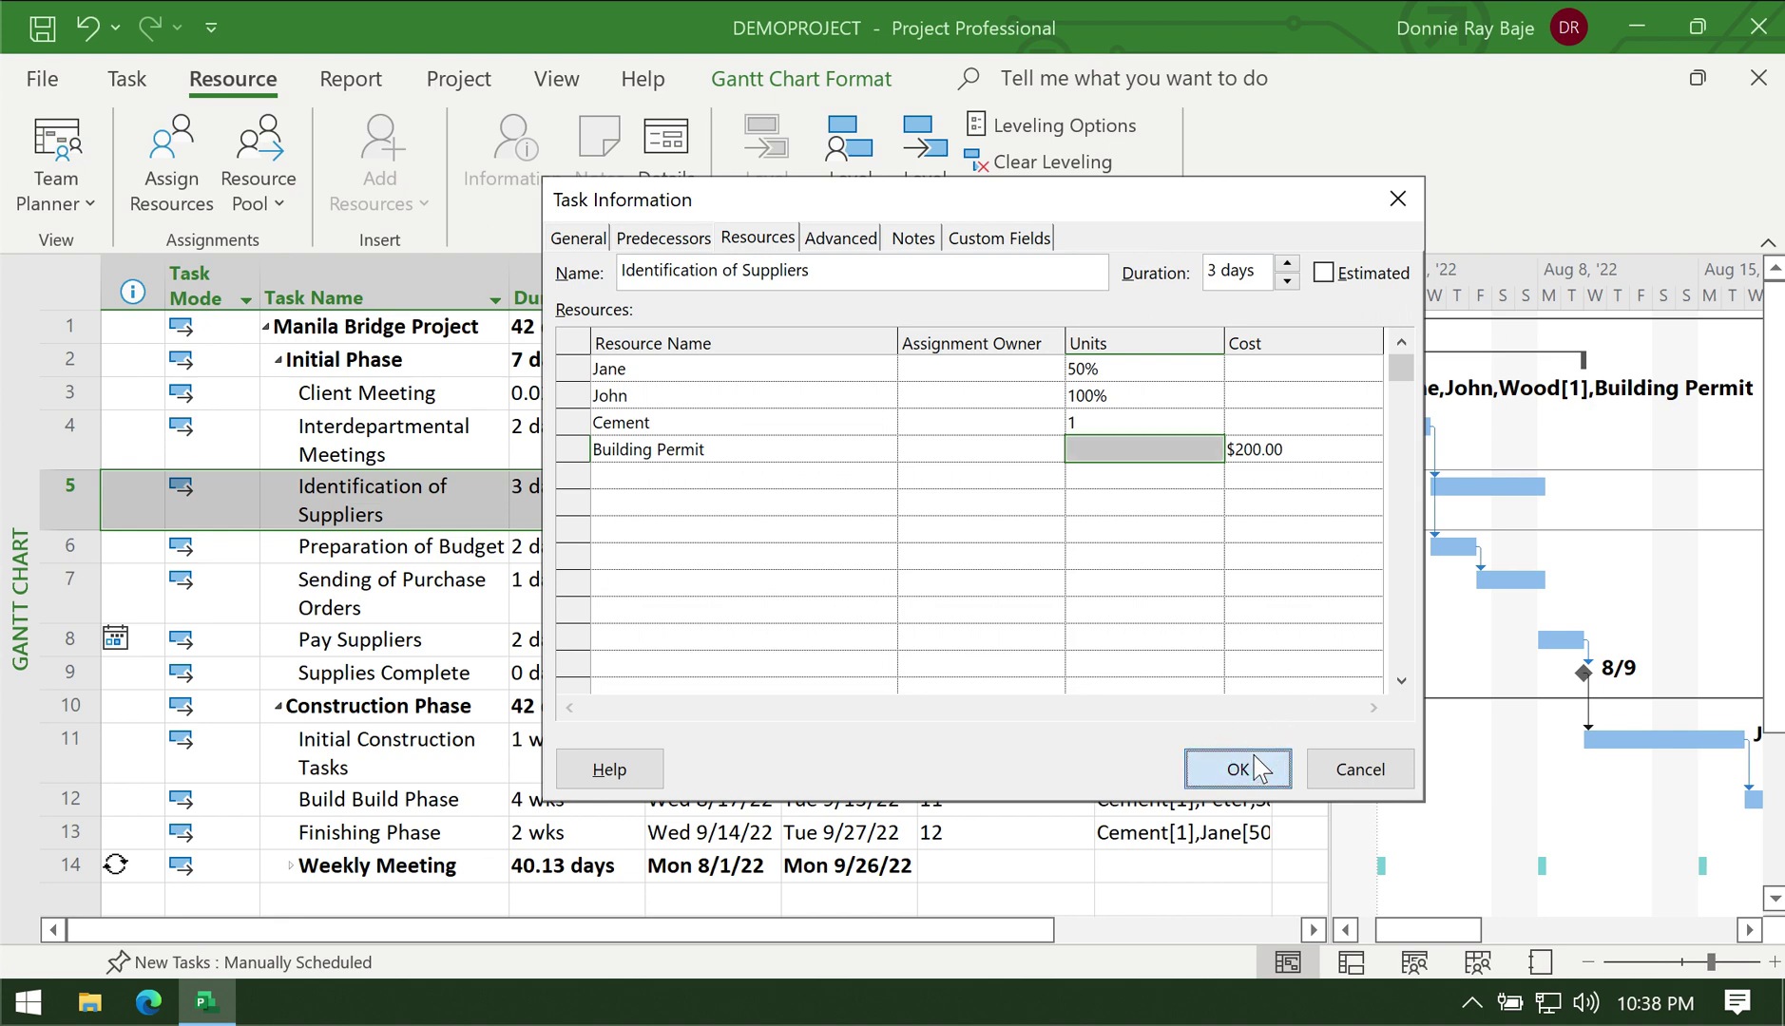
Step: Assign Building Permit with a cost of $60 to the Preparation of Budget task through its task information
left_click(442, 557)
right_click(442, 557)
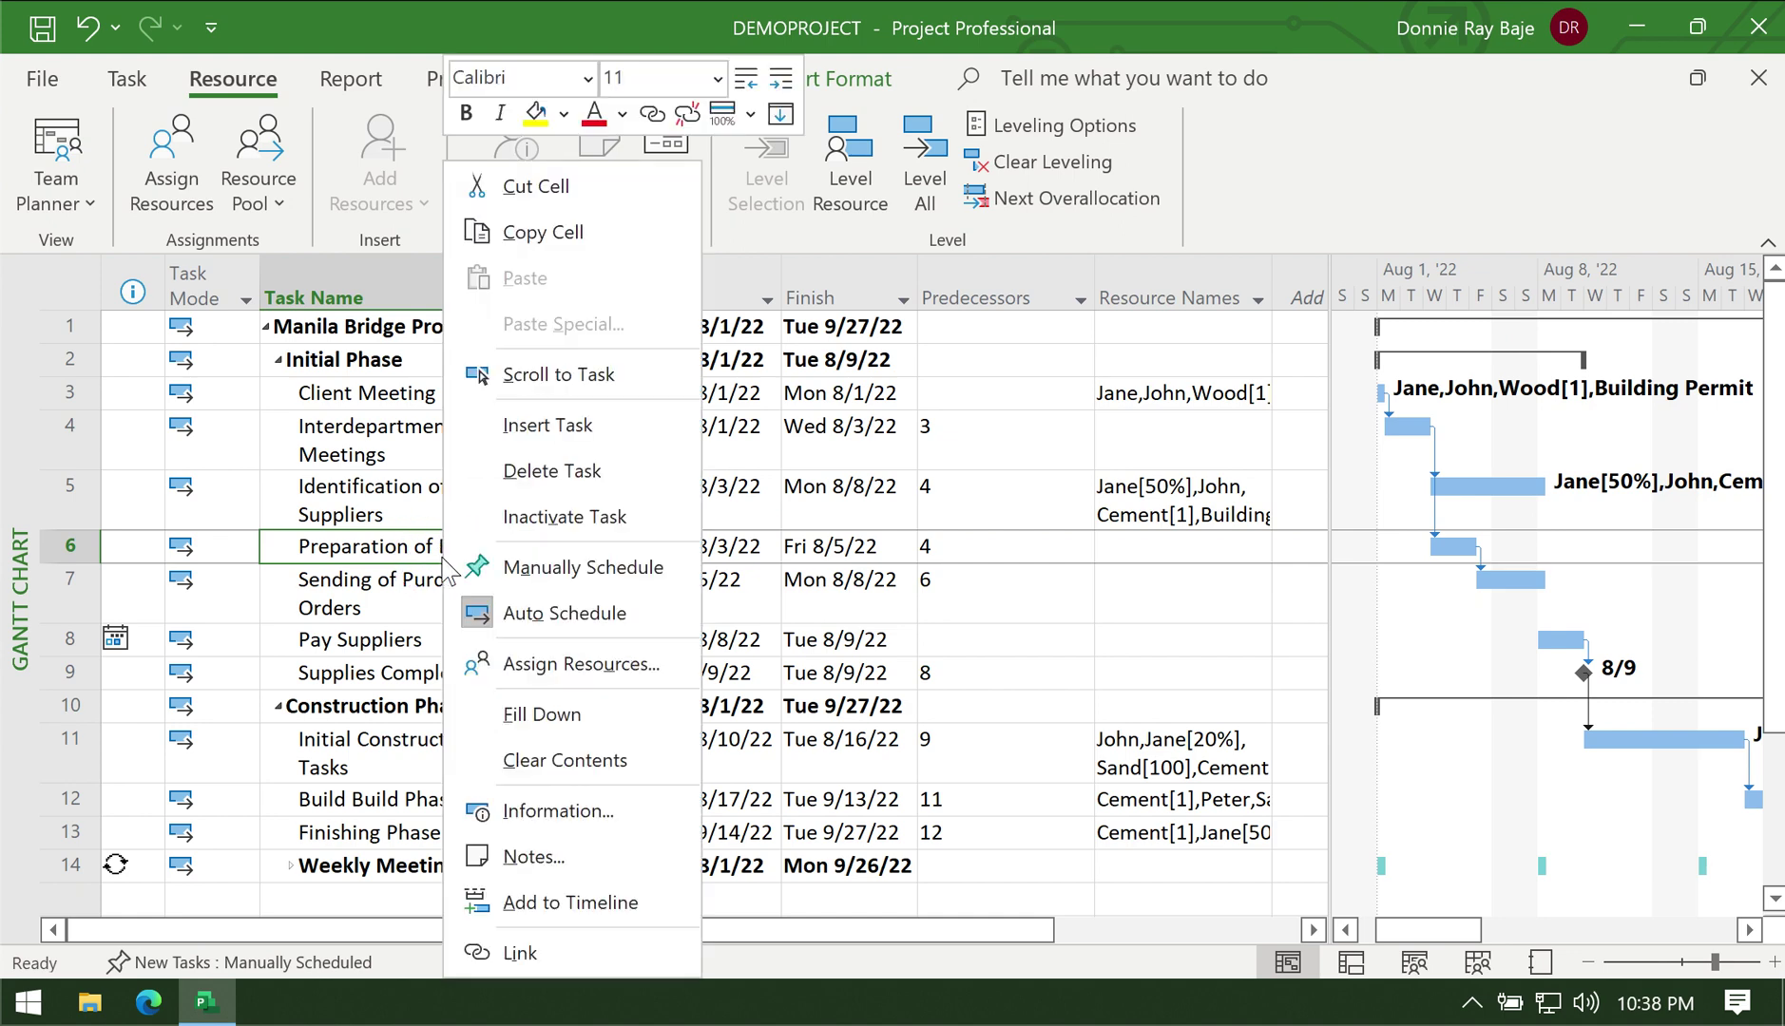
left_click(567, 811)
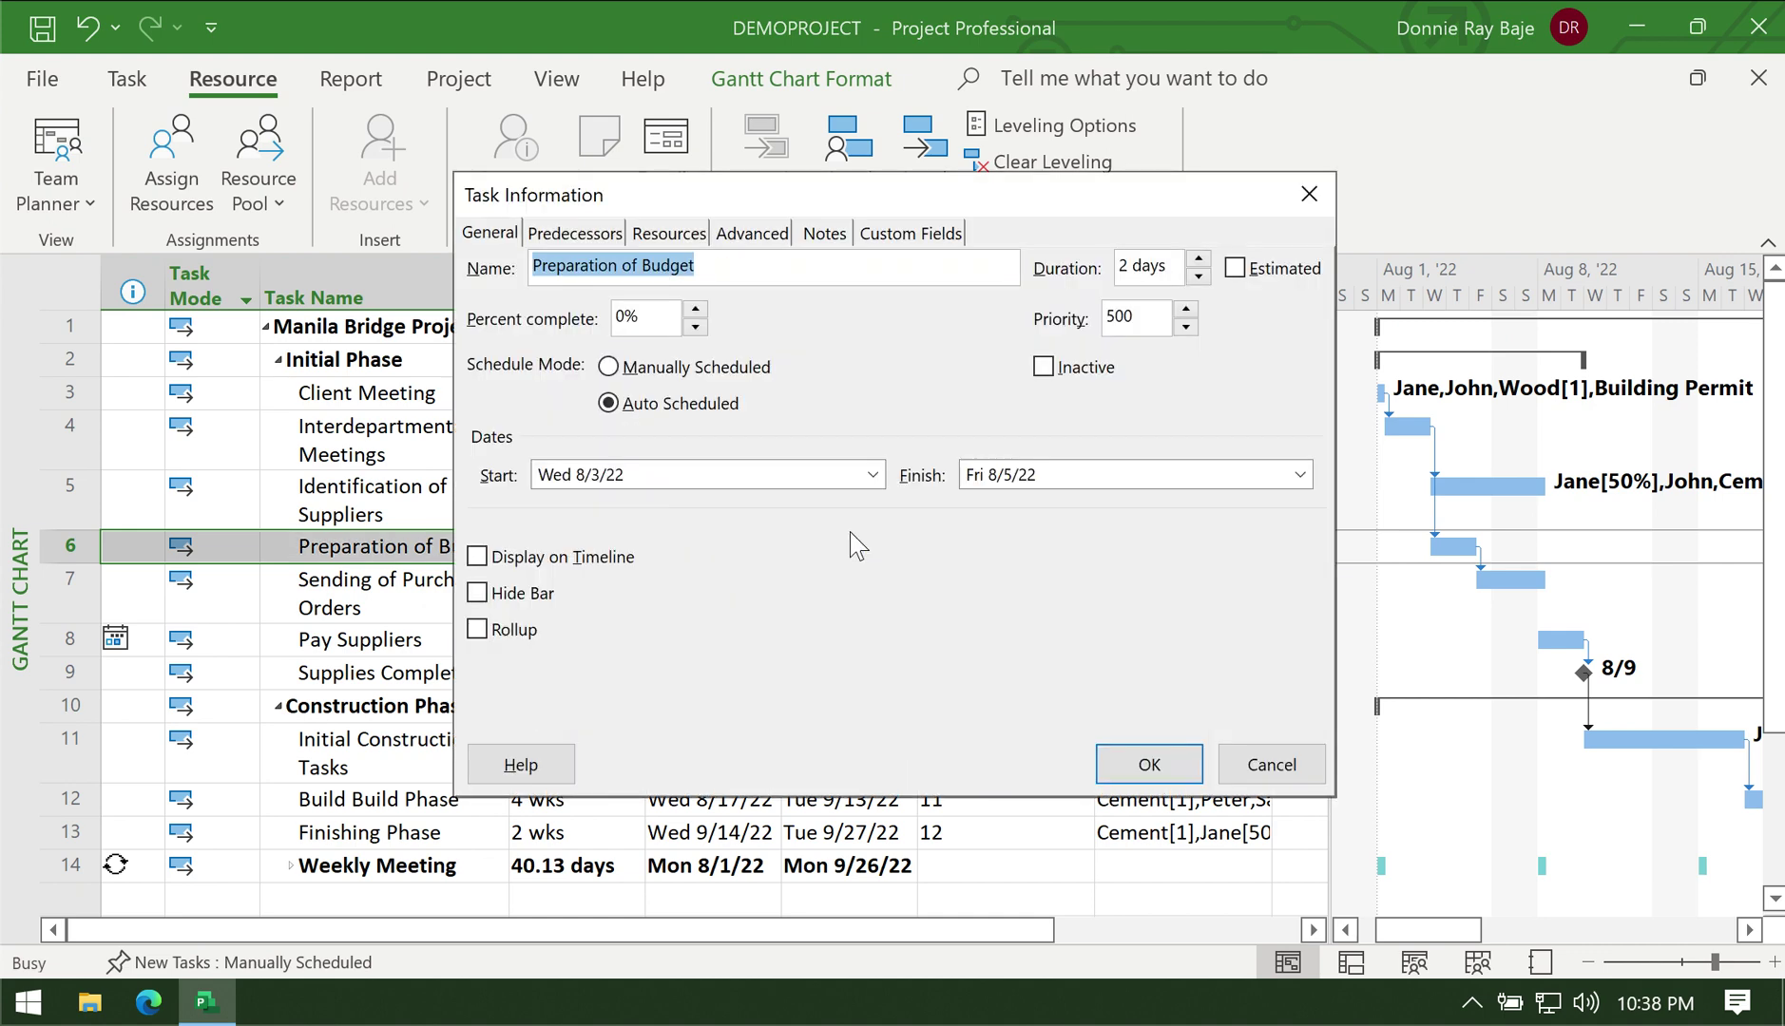
left_click(669, 233)
left_click(789, 364)
left_click(795, 364)
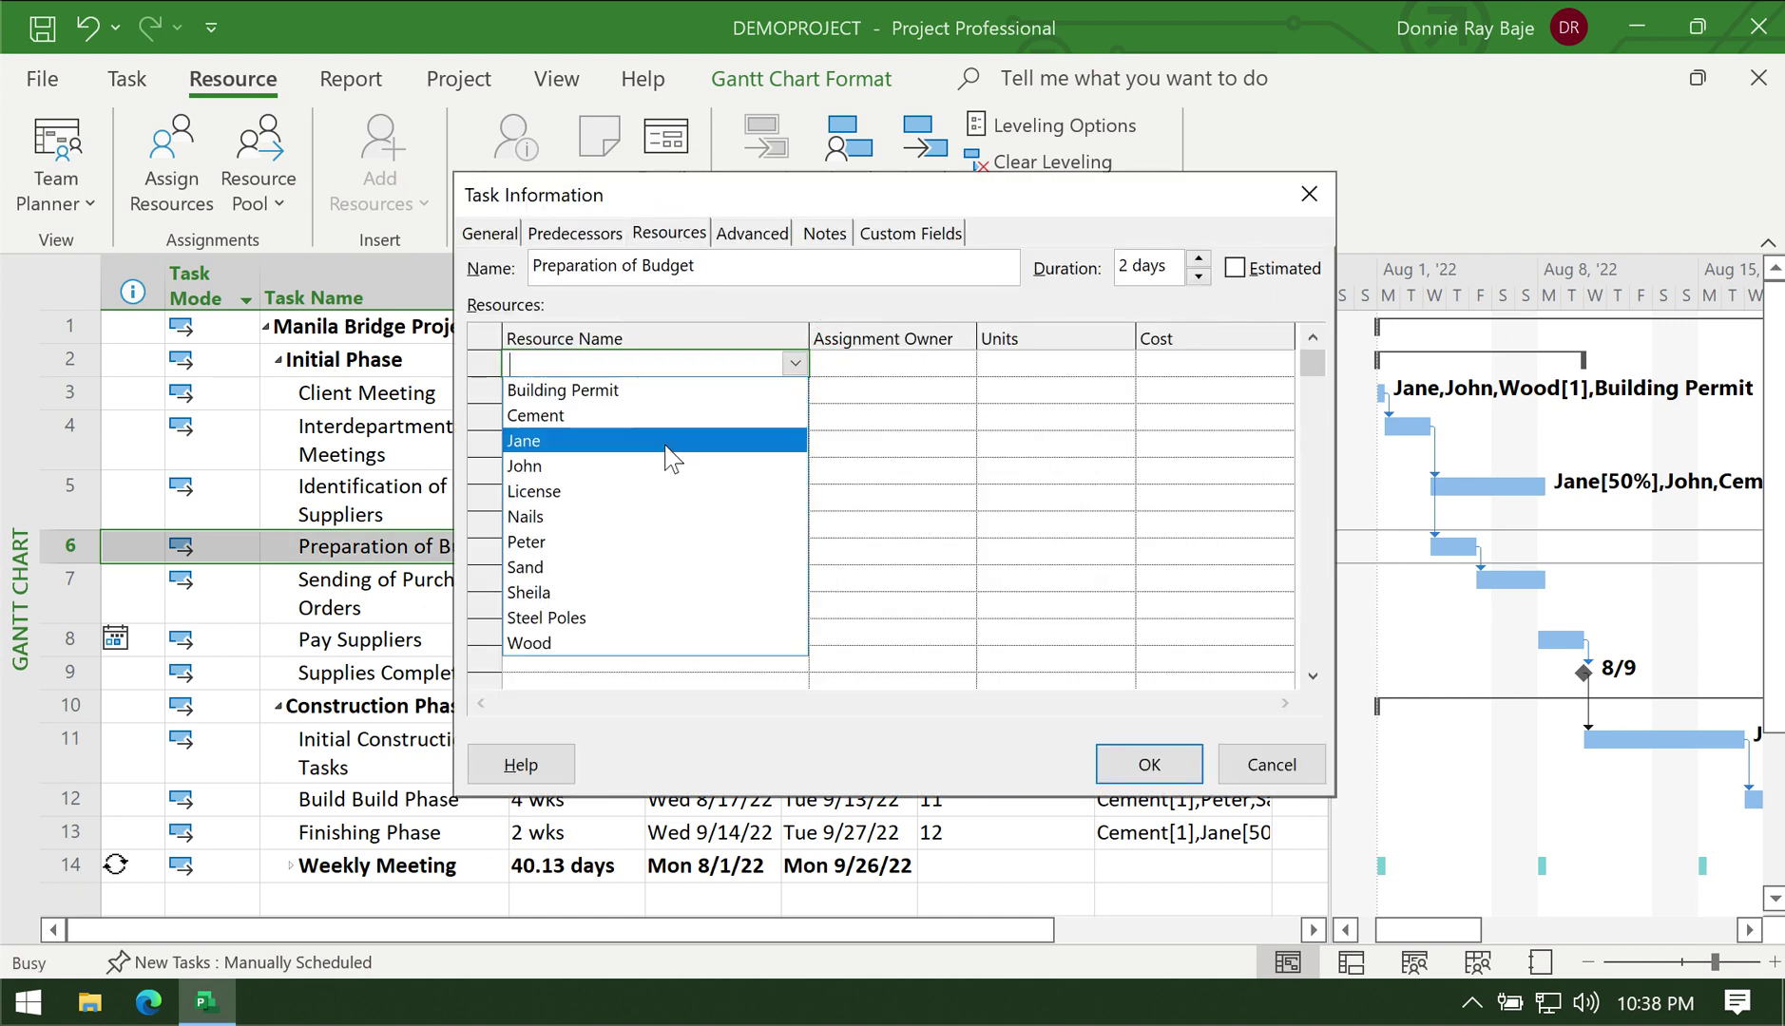
left_click(641, 388)
left_click(1165, 366)
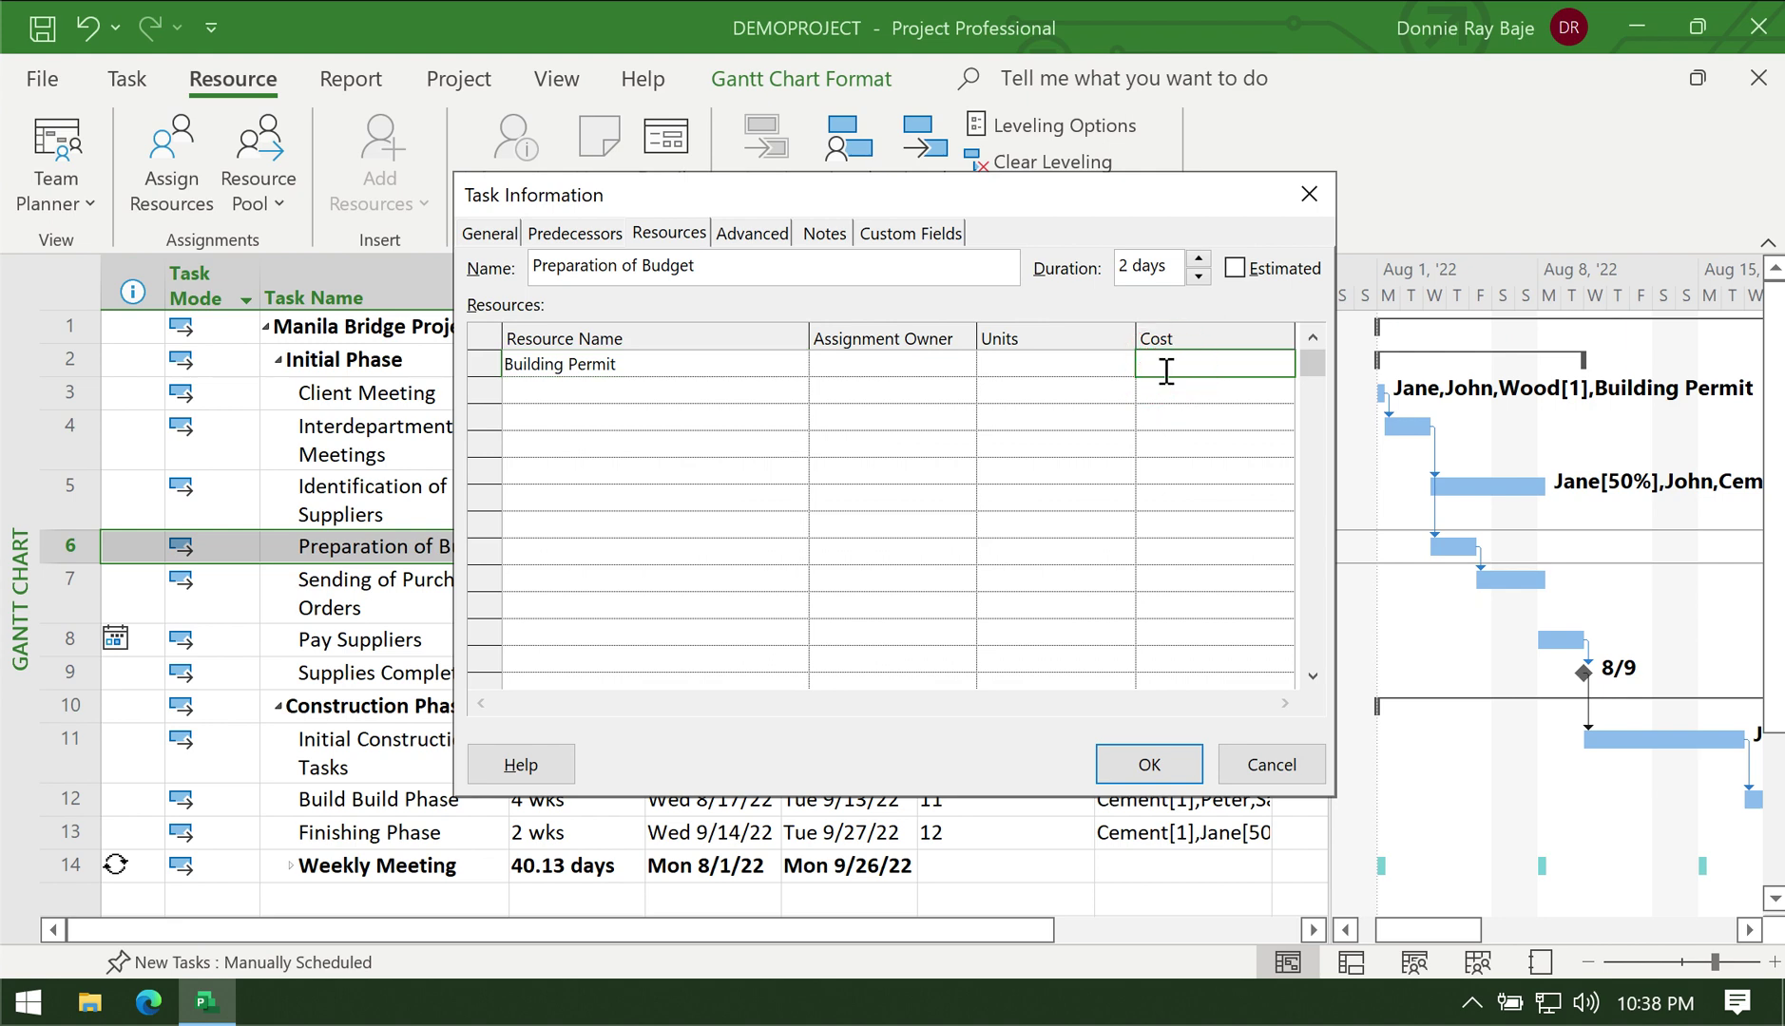
type("60")
left_click(1036, 371)
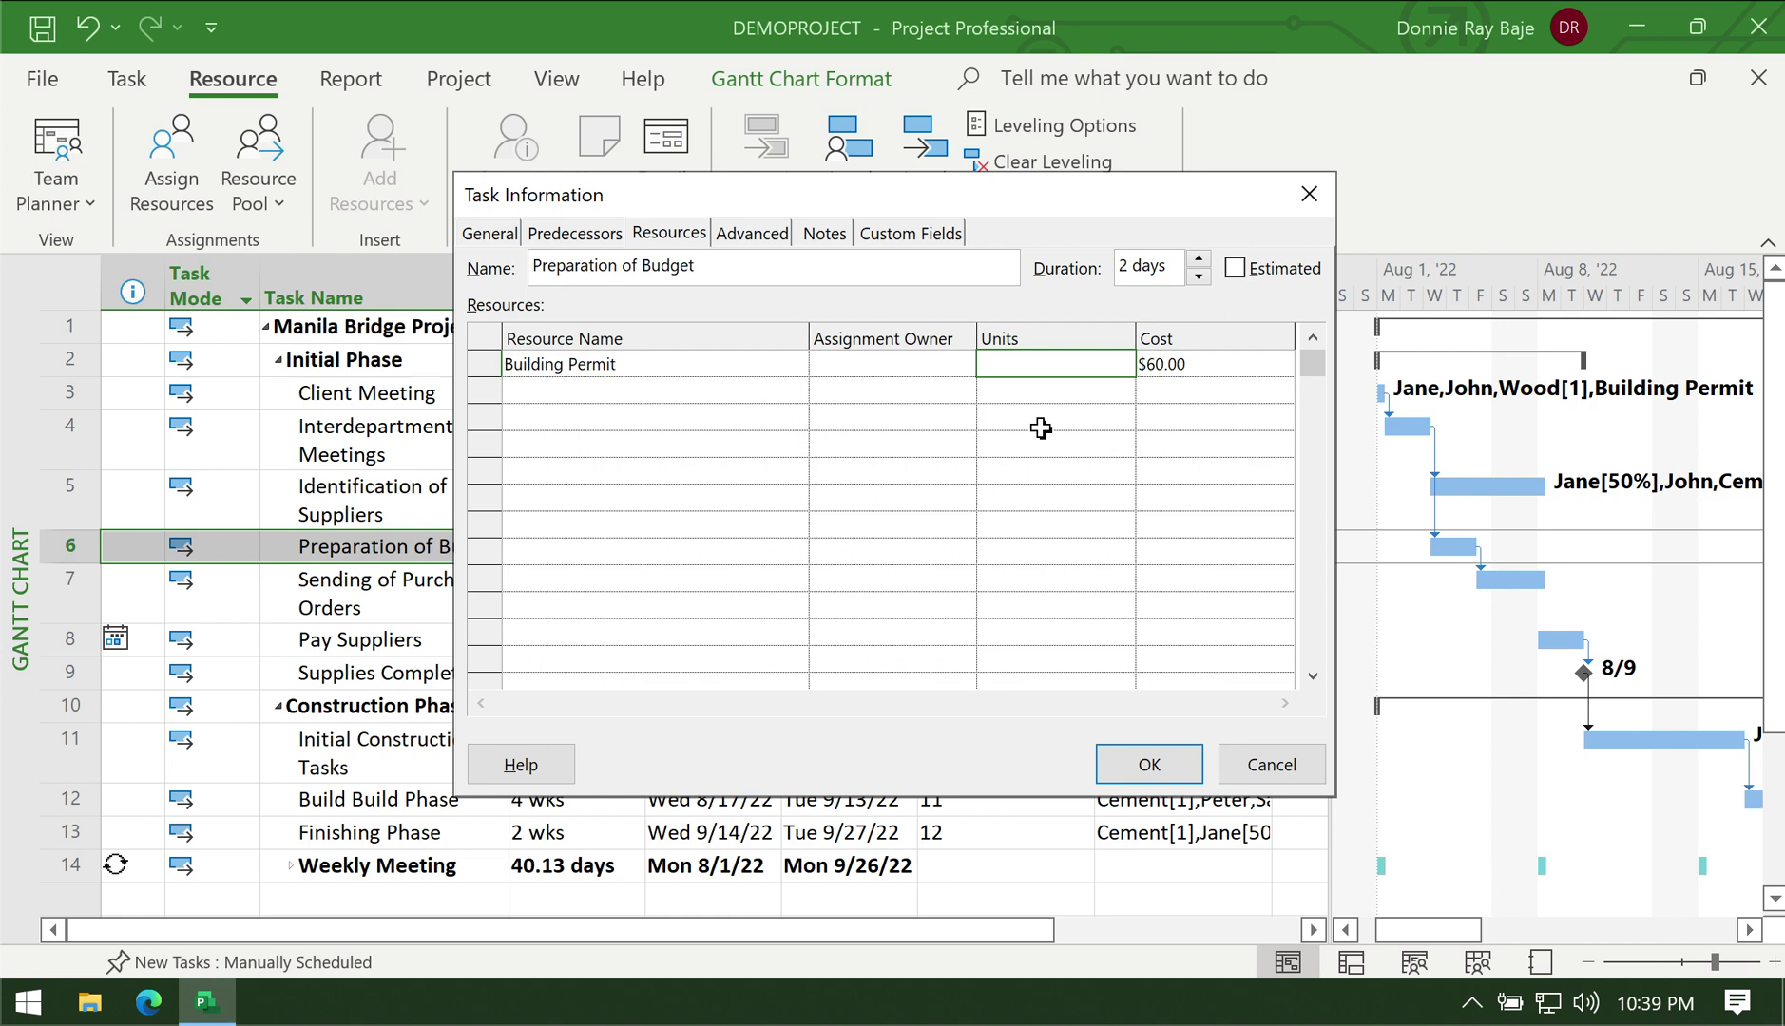
left_click(1152, 760)
left_click(1015, 933)
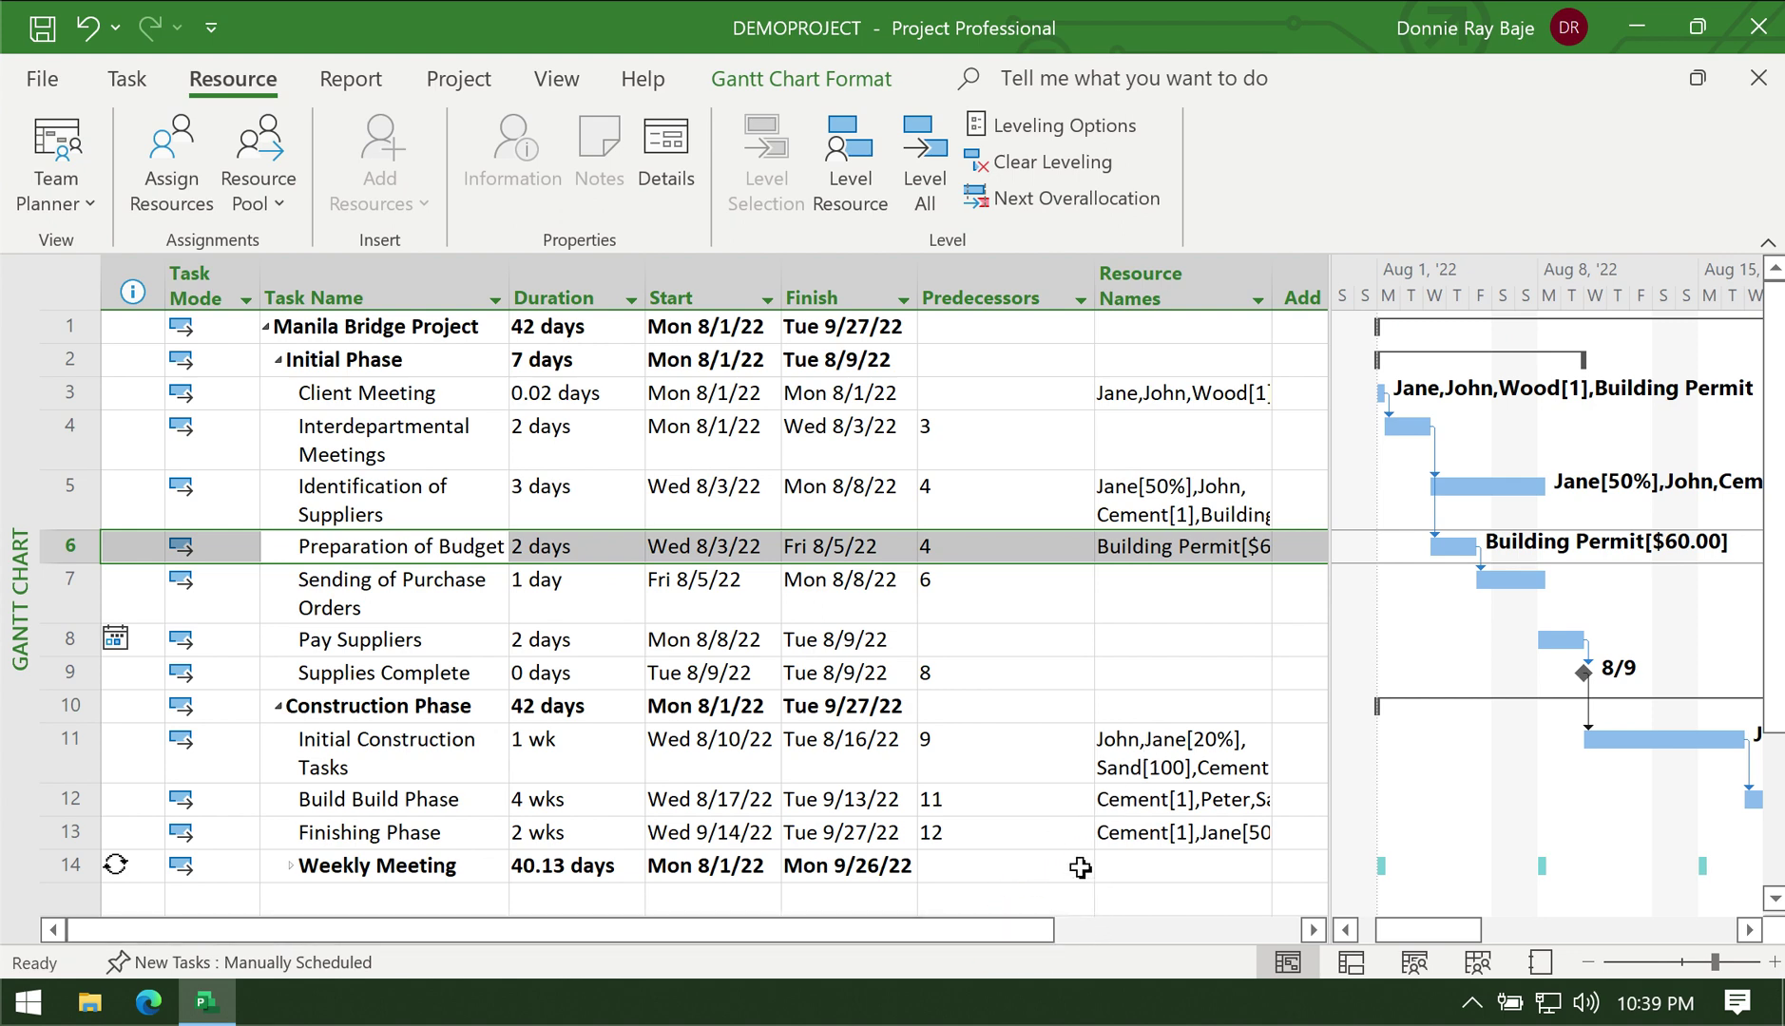
left_click(1055, 676)
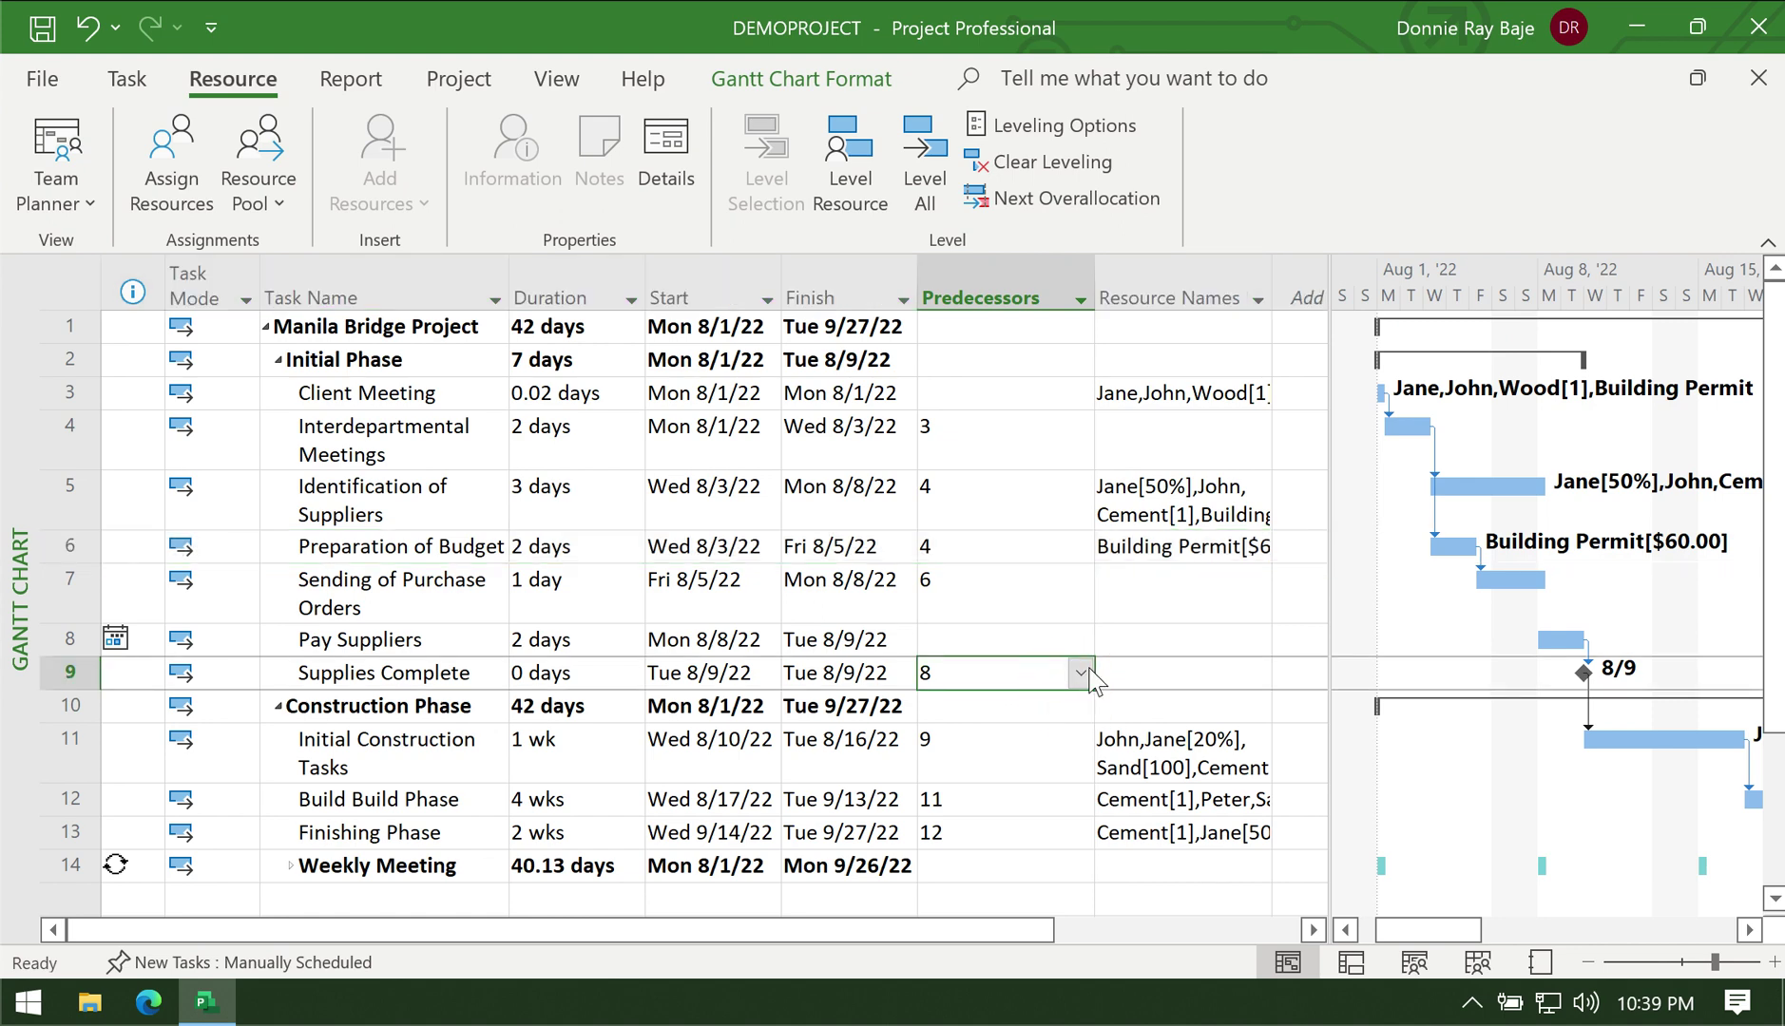
left_click(1136, 564)
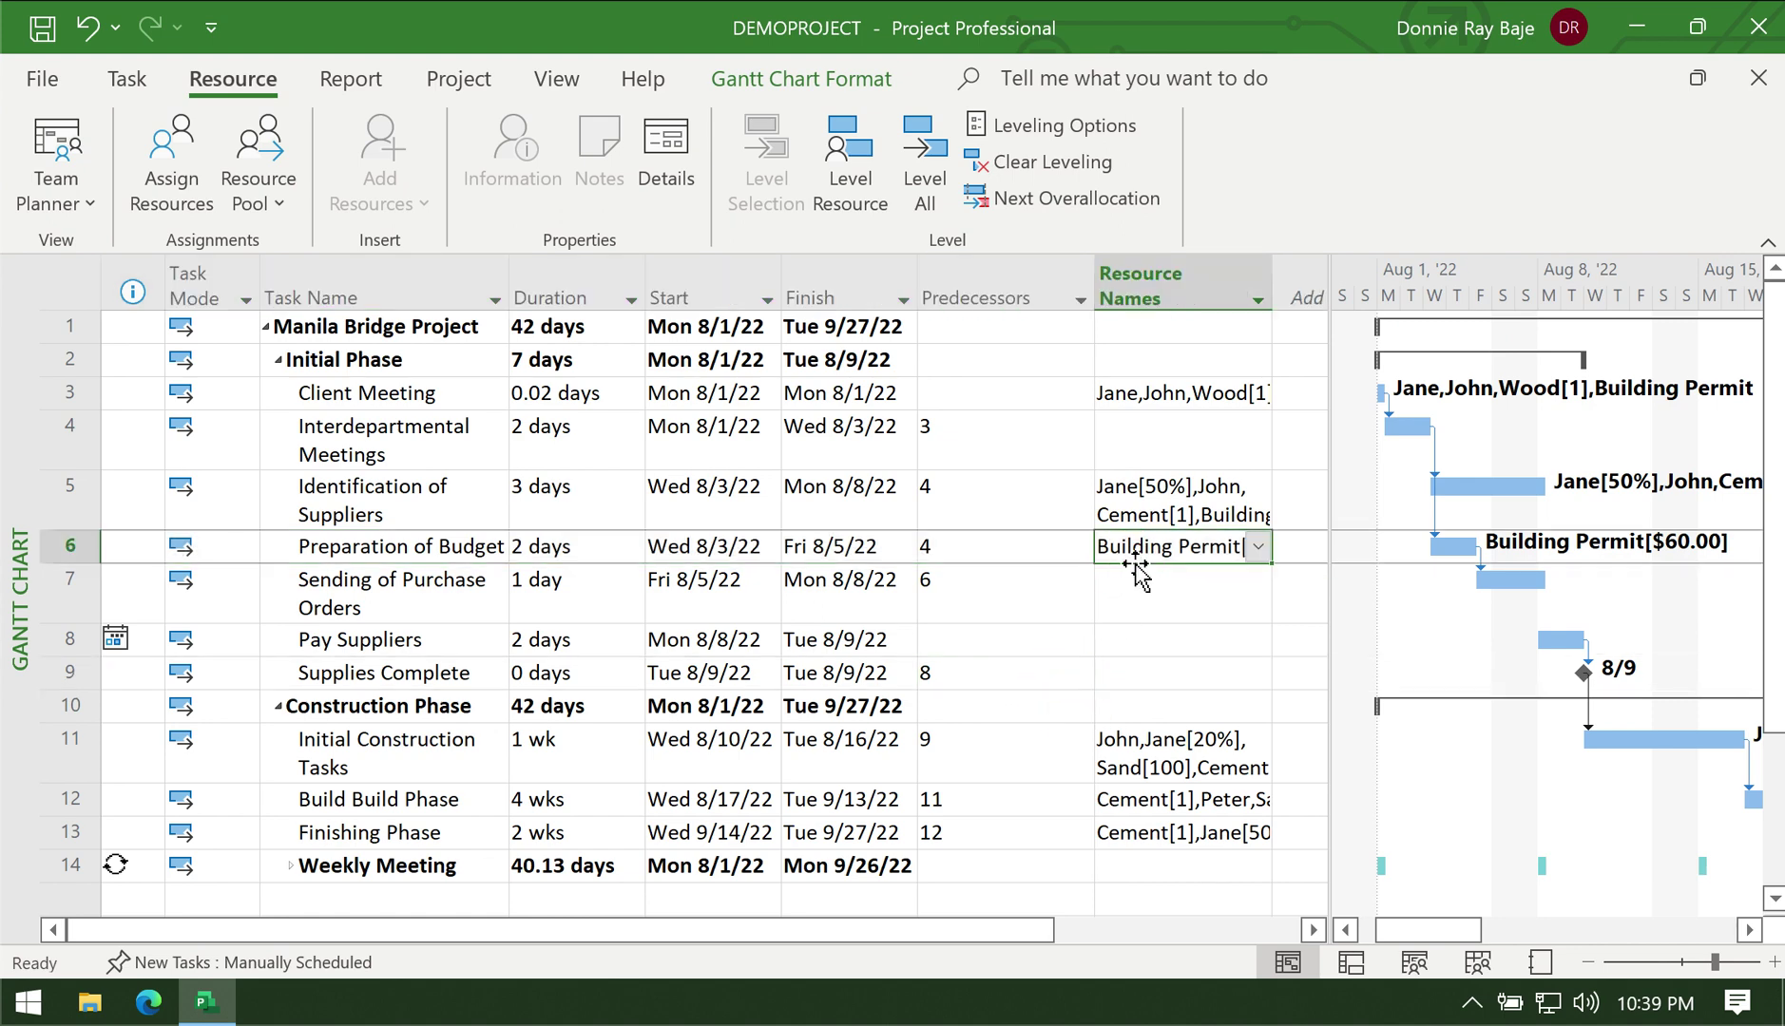